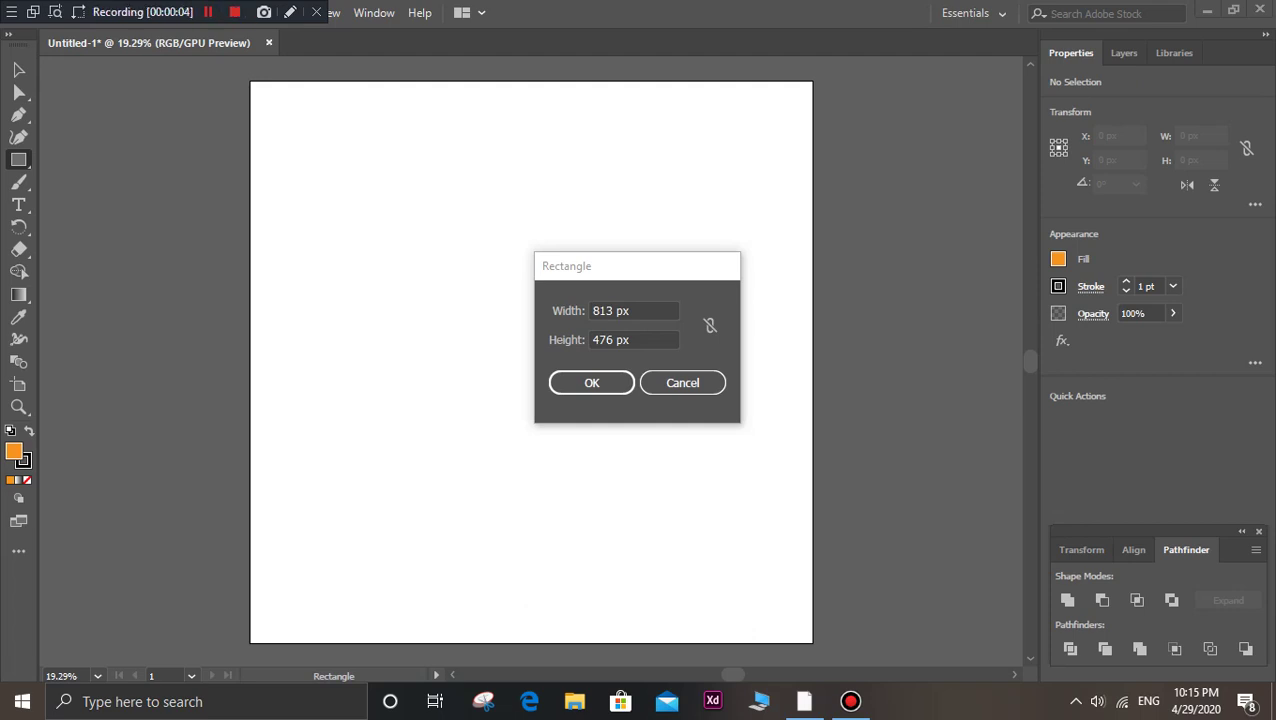
# - Draw a 723 px orange circle and shift it slightly left and up
pyautogui.press('Escape')
pyautogui.moveTo(18, 160); pyautogui.dragTo(110, 182)
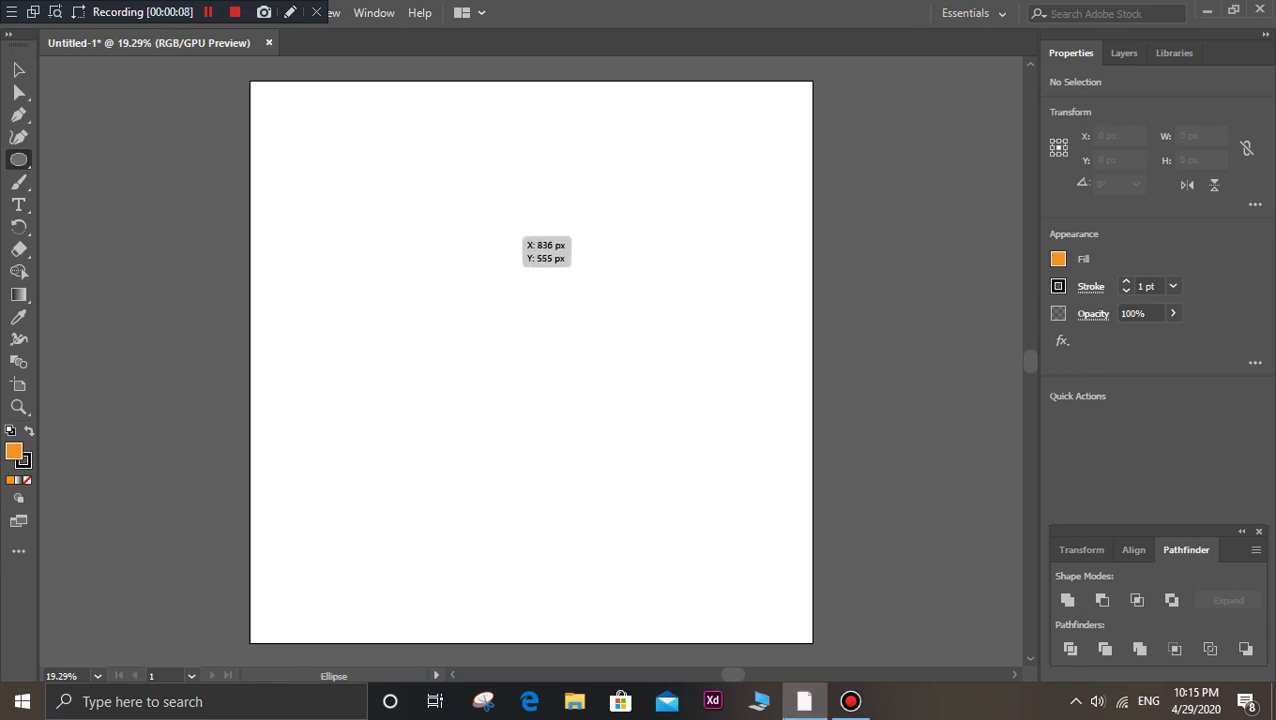
pyautogui.moveTo(485, 236); pyautogui.dragTo(689, 439)
pyautogui.press('v')
pyautogui.moveTo(682, 370); pyautogui.dragTo(620, 361)
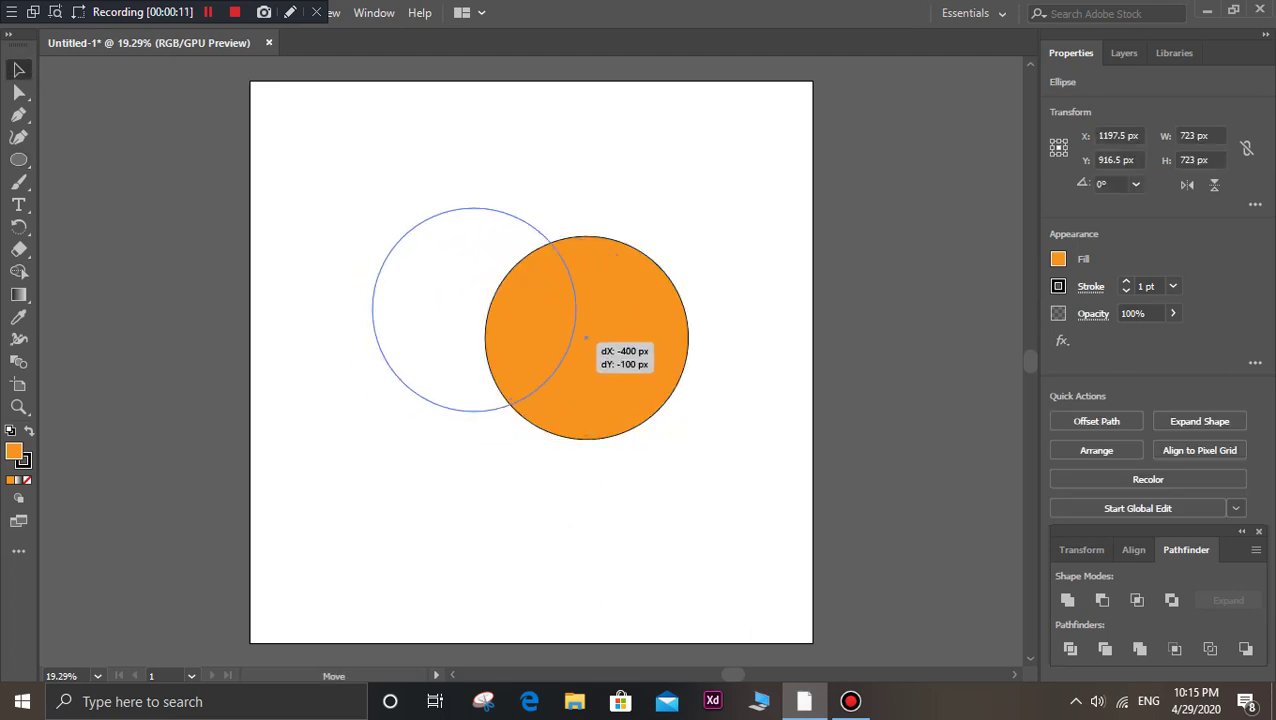
# - Draw a tall 535 × 1247 px rectangle over the circle's right half
pyautogui.click(18, 159)
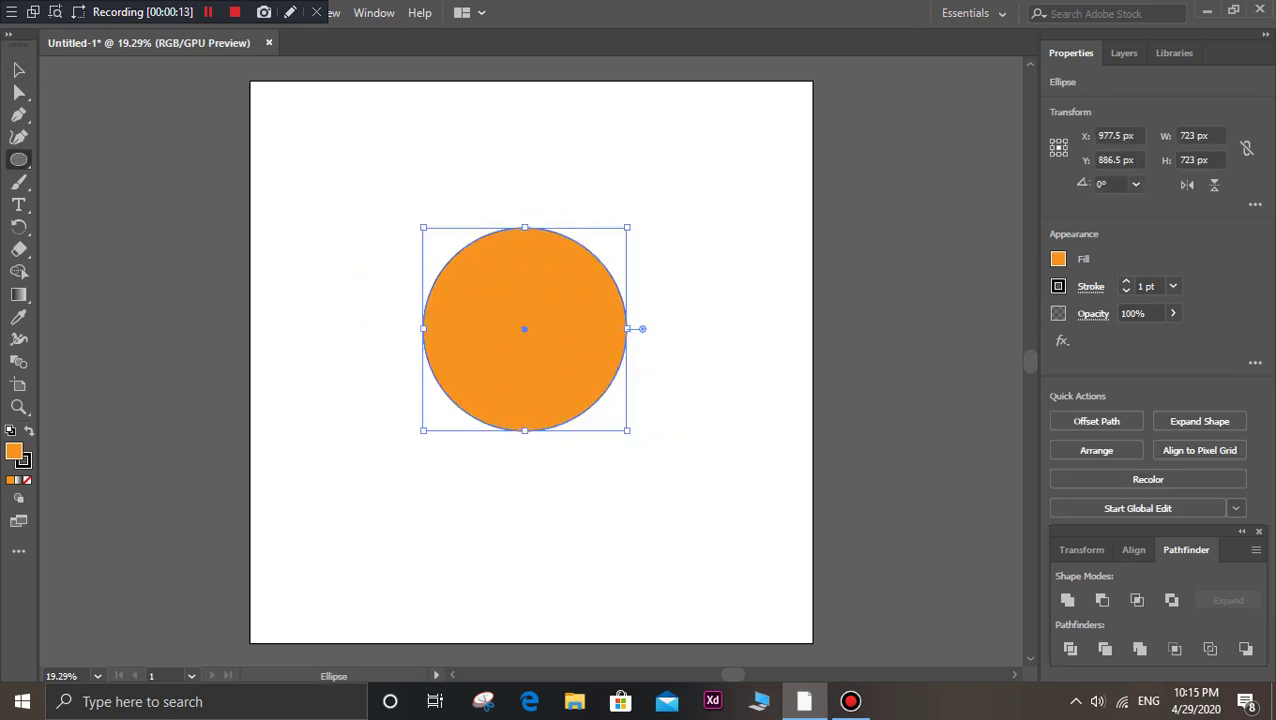
pyautogui.click(111, 159)
pyautogui.moveTo(525, 161); pyautogui.dragTo(676, 511)
# - Copy the circle, paste a copy in front, and select all shapes
pyautogui.click(18, 69)
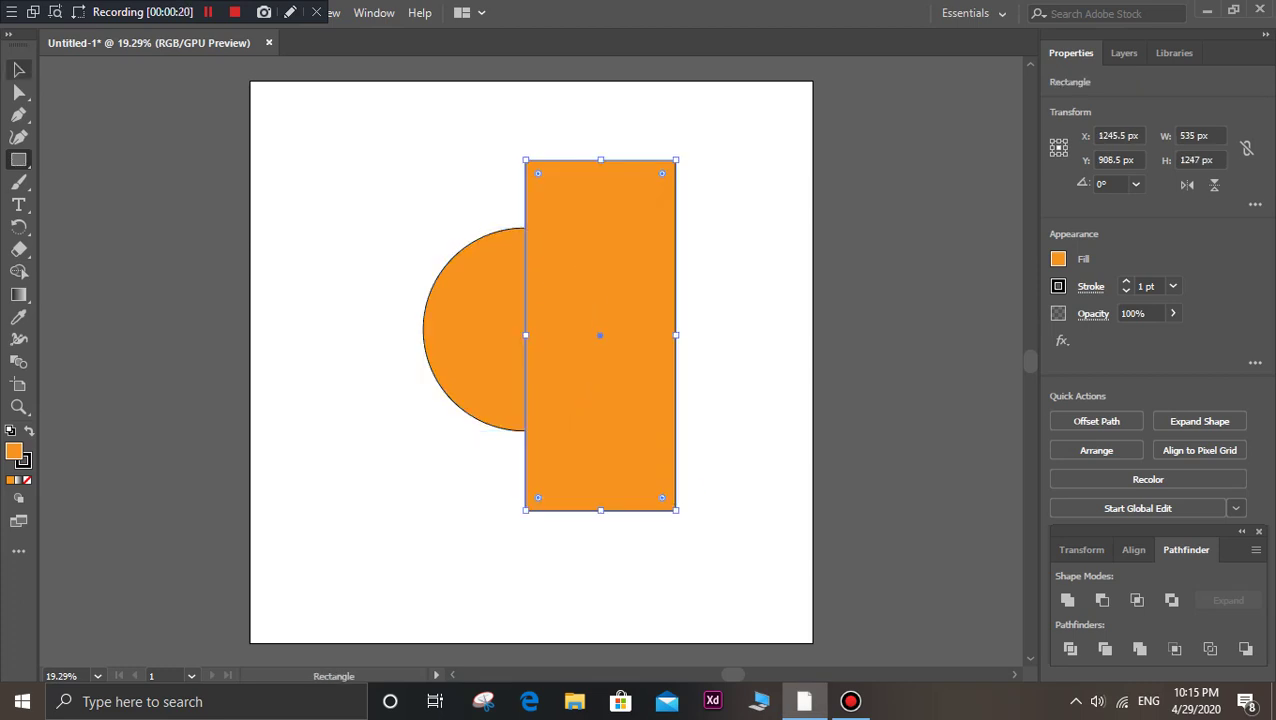
pyautogui.click(472, 275)
pyautogui.rightClick(472, 270)
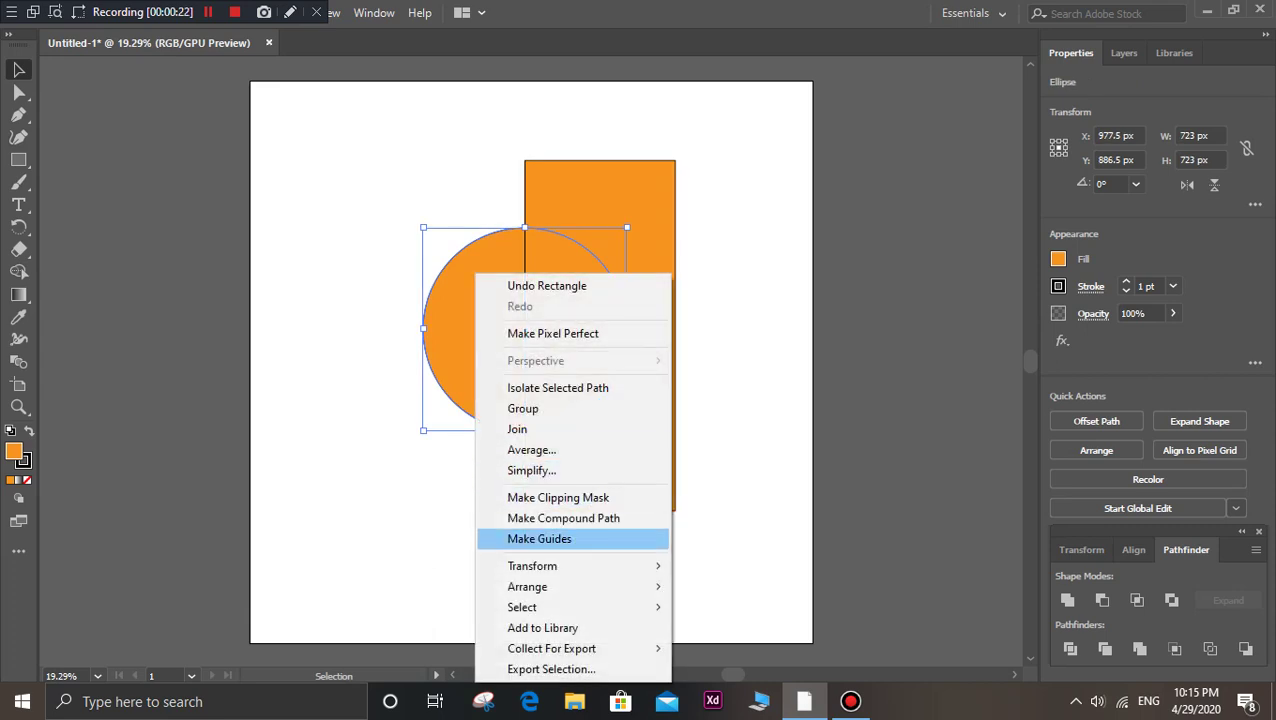
pyautogui.press('Escape')
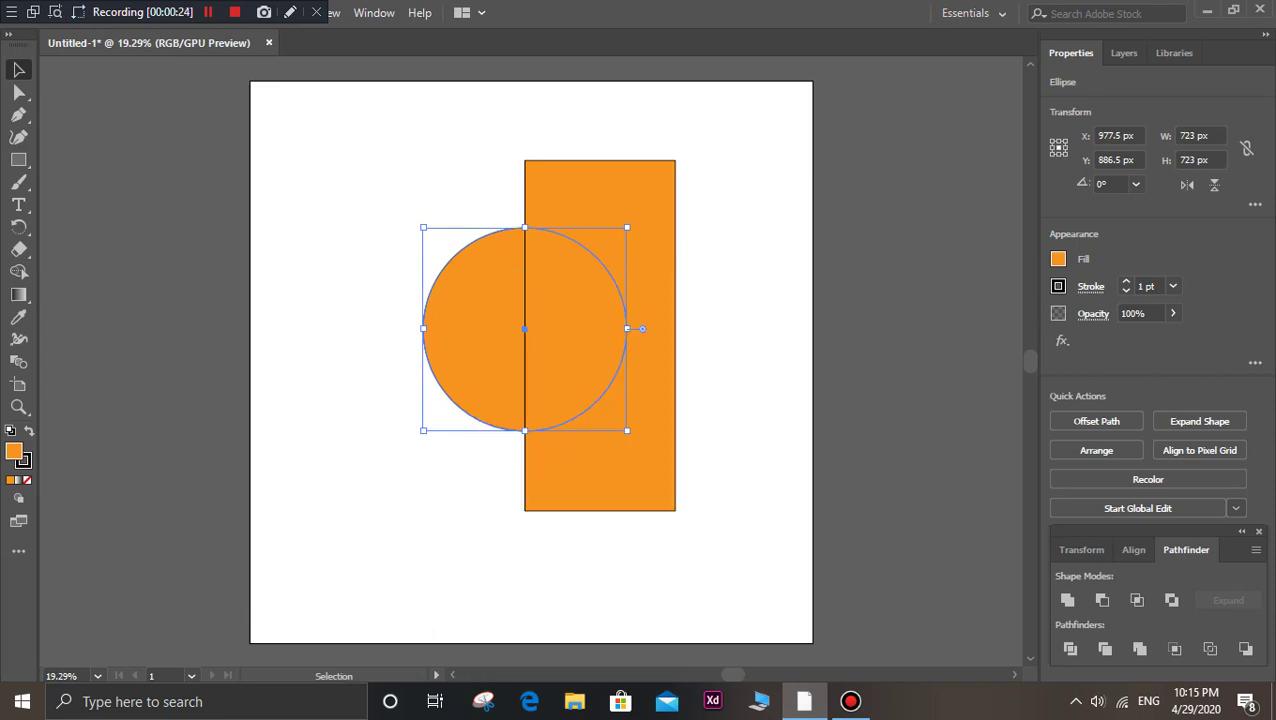
pyautogui.click(123, 13)
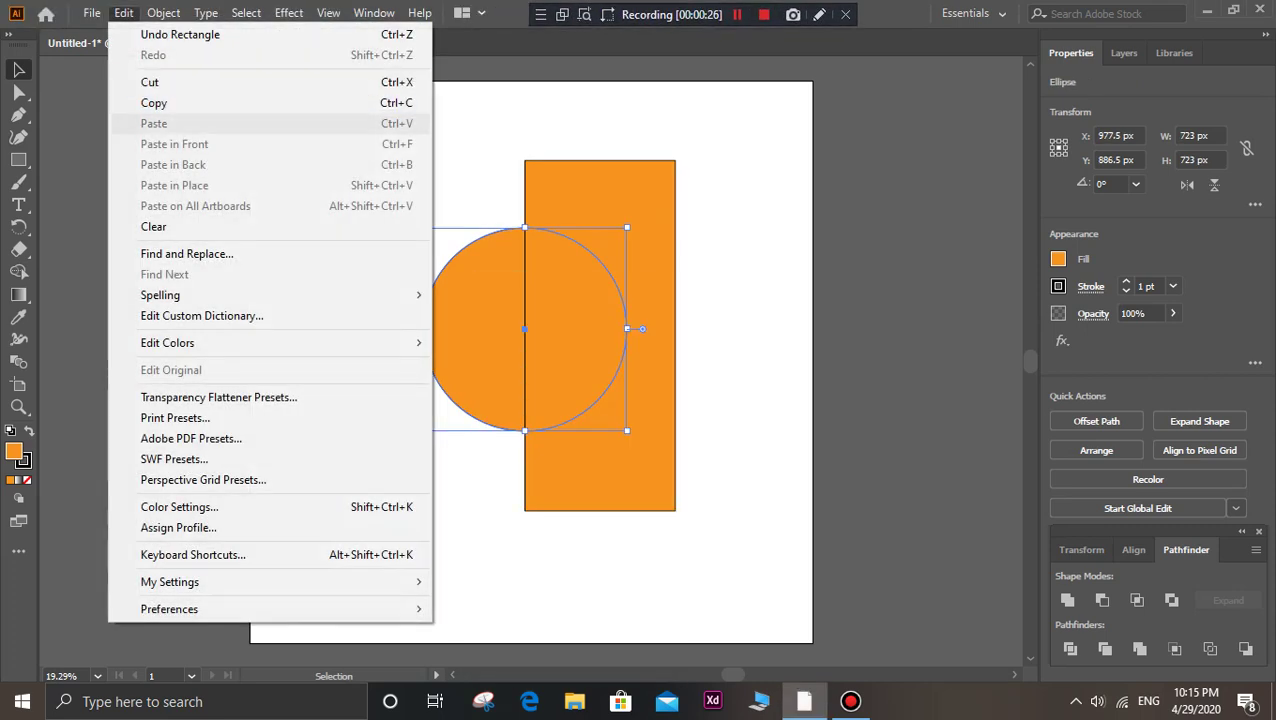
pyautogui.click(153, 103)
pyautogui.click(123, 13)
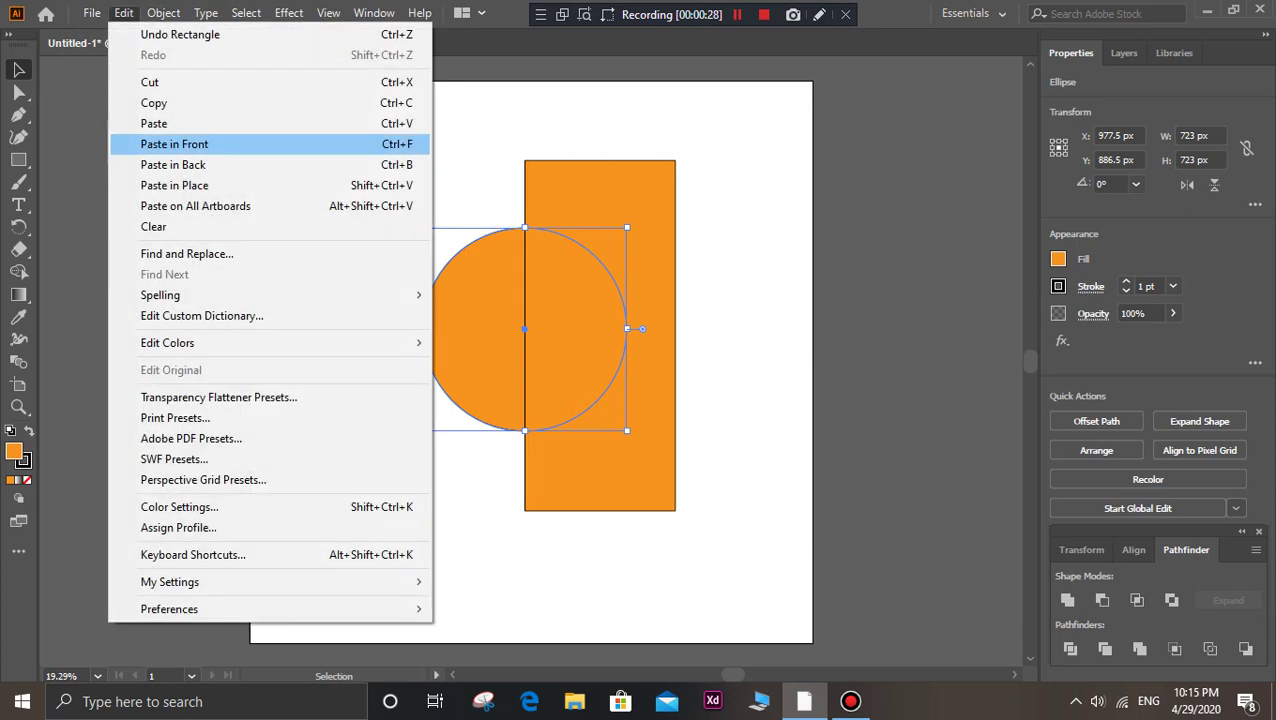
pyautogui.click(174, 144)
pyautogui.hotkey('ctrl', 'shift', 'a')
pyautogui.hotkey('ctrl', 'a')
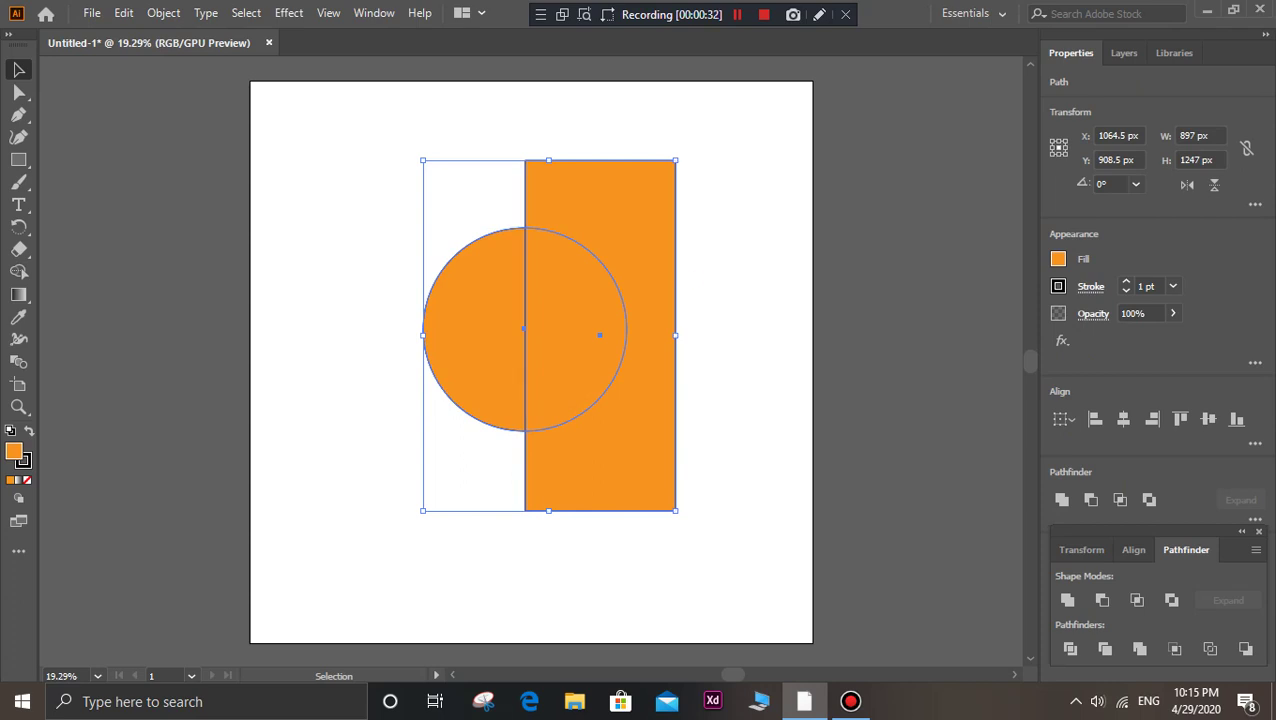
# - Try Pathfinder Minus Front, Unite and Trim, undoing each result
pyautogui.click(1101, 599)
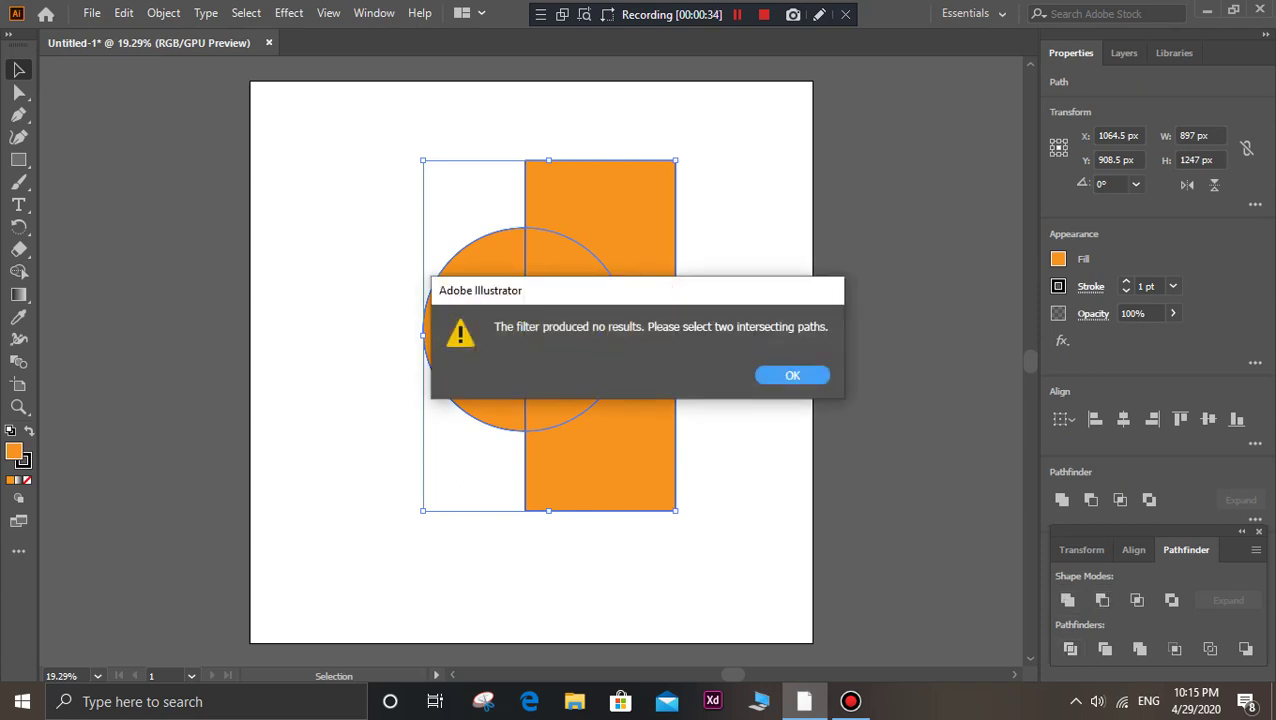
pyautogui.click(792, 375)
pyautogui.click(1067, 600)
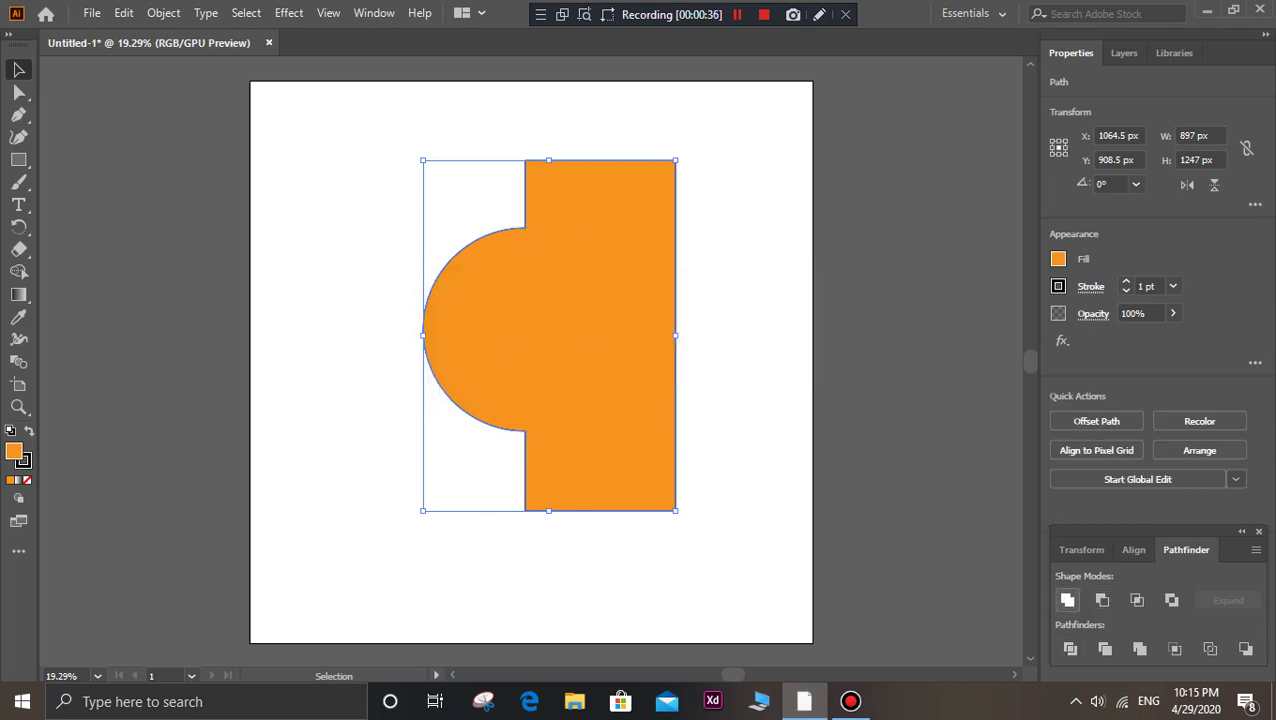
pyautogui.hotkey('ctrl', 'z')
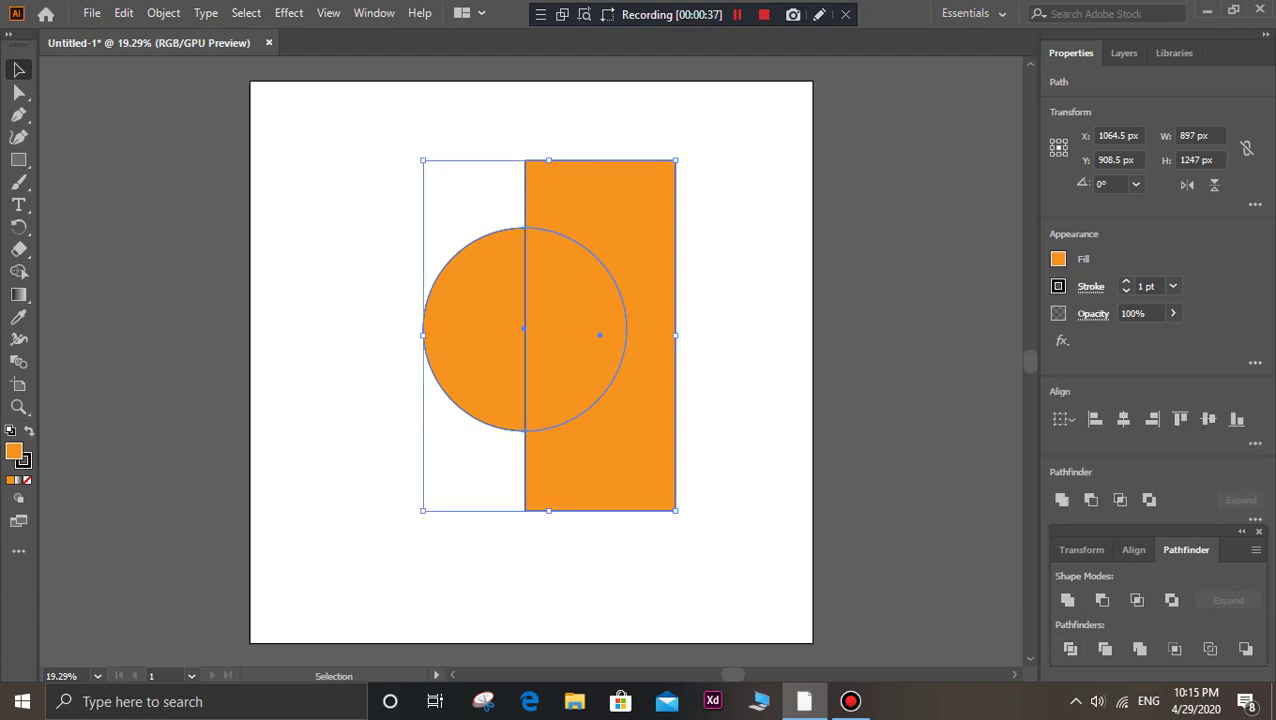
pyautogui.click(1104, 648)
pyautogui.hotkey('ctrl', 'z')
# - Select the circle and rectangle and apply Minus Front to halve the circle
pyautogui.click(330, 560)
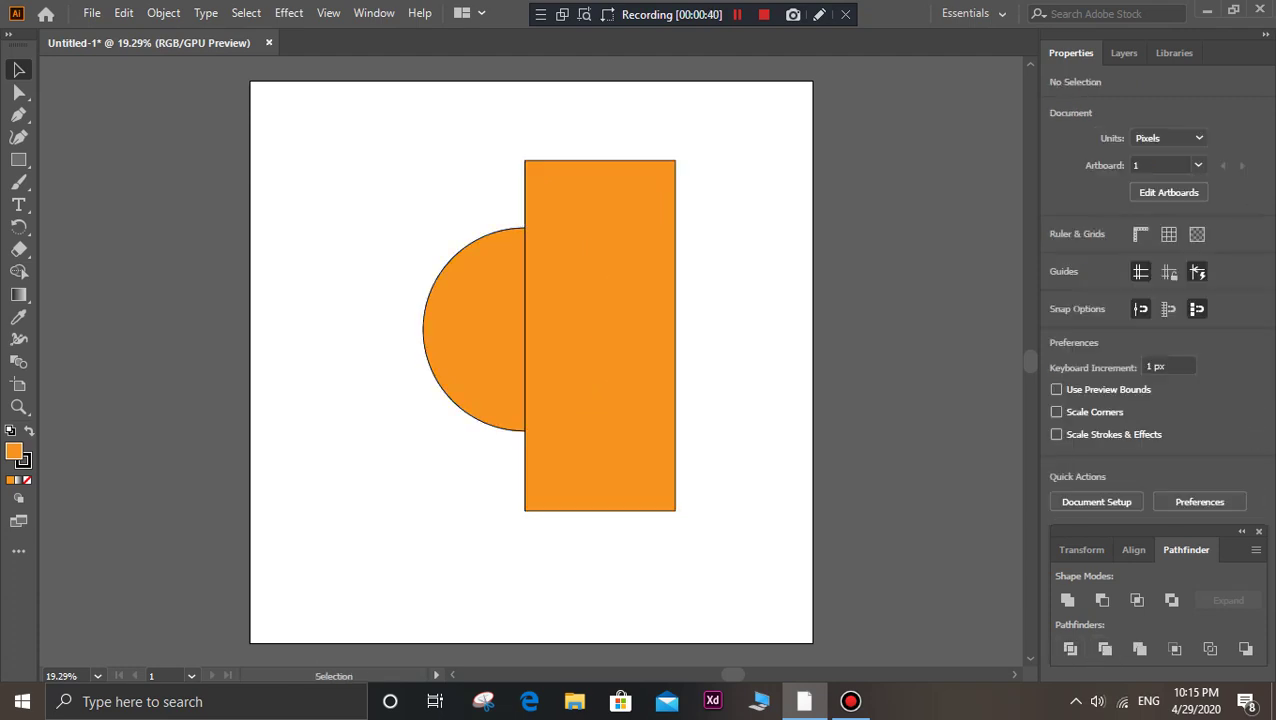
pyautogui.click(470, 330)
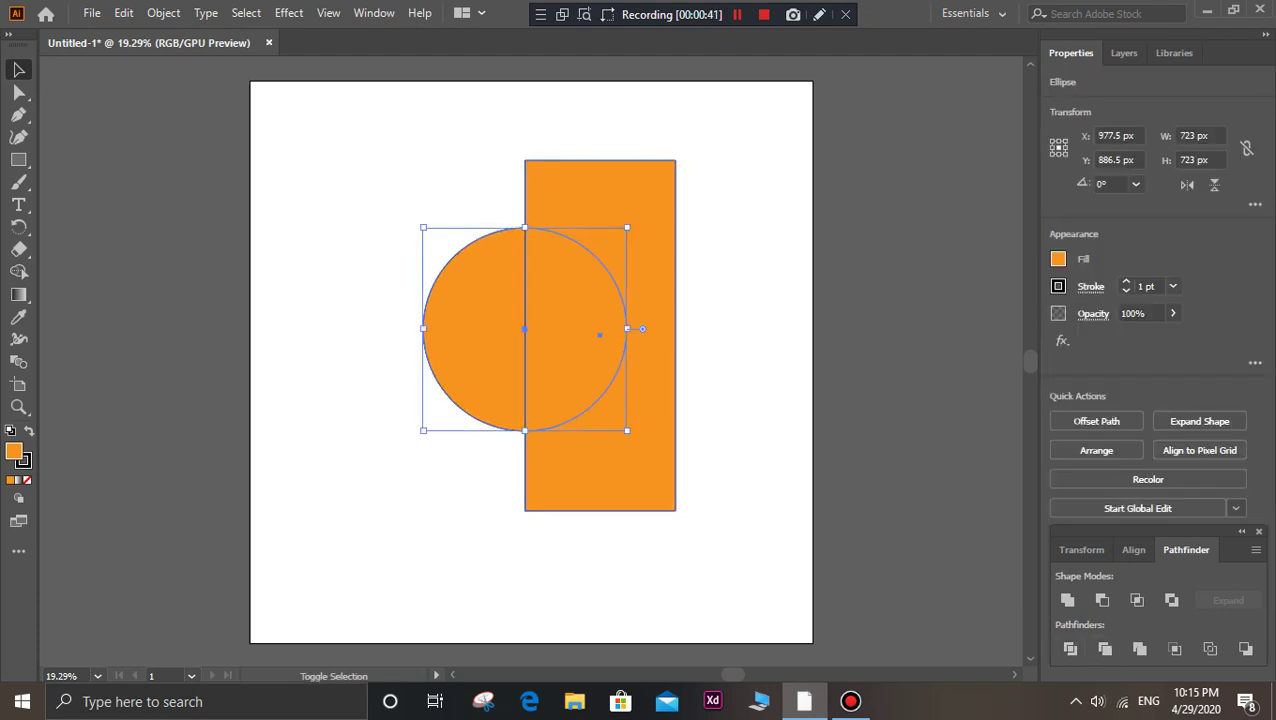
pyautogui.keyDown('shift'); pyautogui.click(650, 380); pyautogui.keyUp('shift')
pyautogui.click(1102, 600)
pyautogui.hotkey('ctrl', 'shift', 'a')
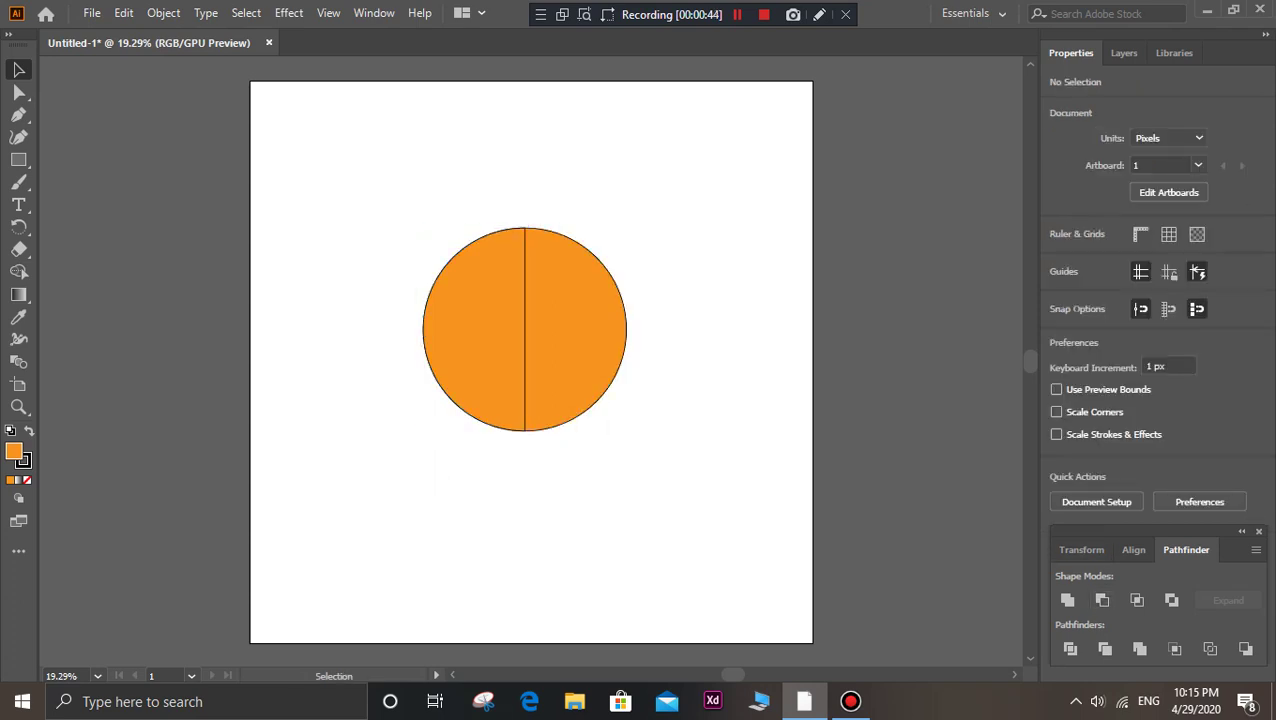
# - Remove the stroke from the whole circle
pyautogui.click(524, 276)
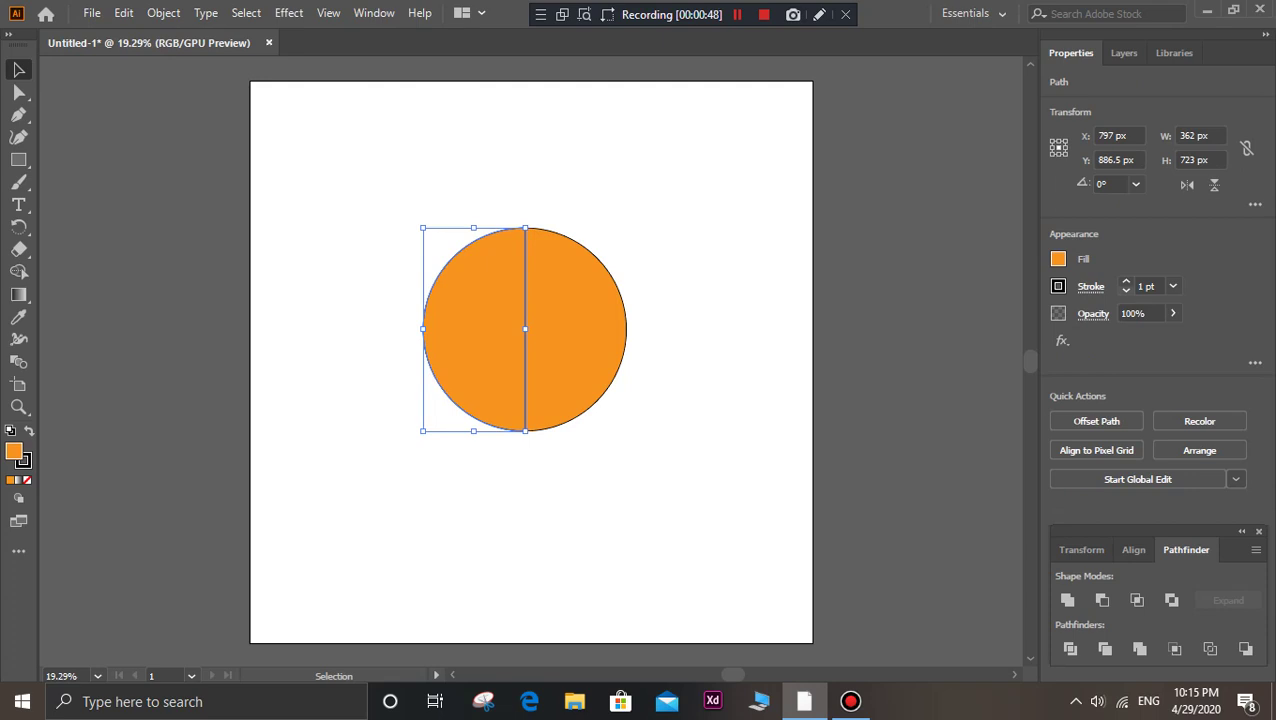
pyautogui.click(1126, 291)
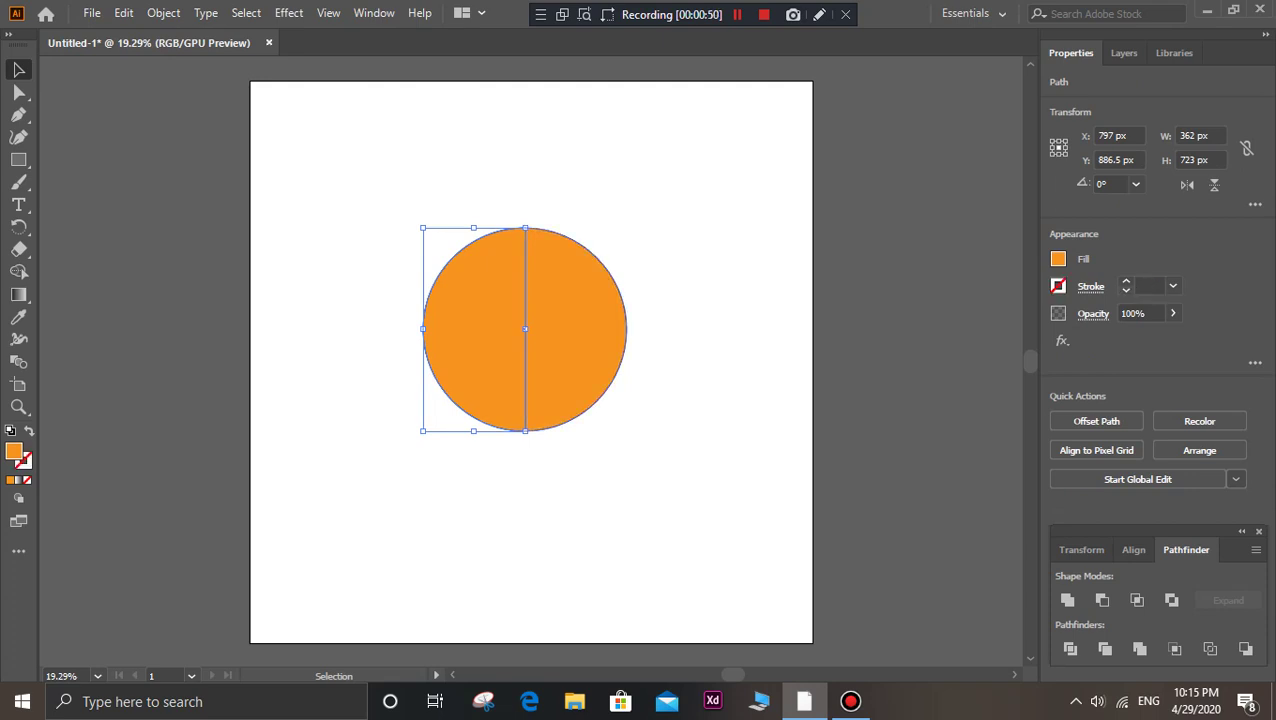
pyautogui.hotkey('ctrl', 'z')
pyautogui.click(1126, 291)
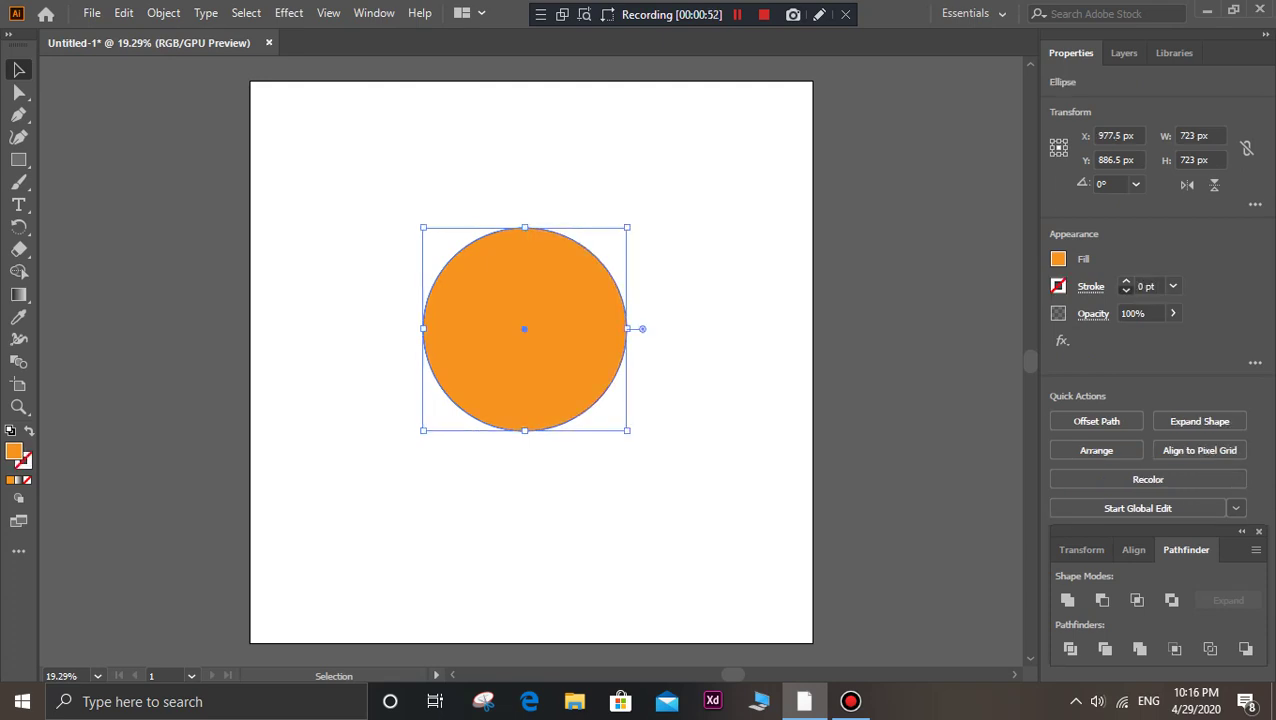
pyautogui.hotkey('ctrl', 'shift', 'a')
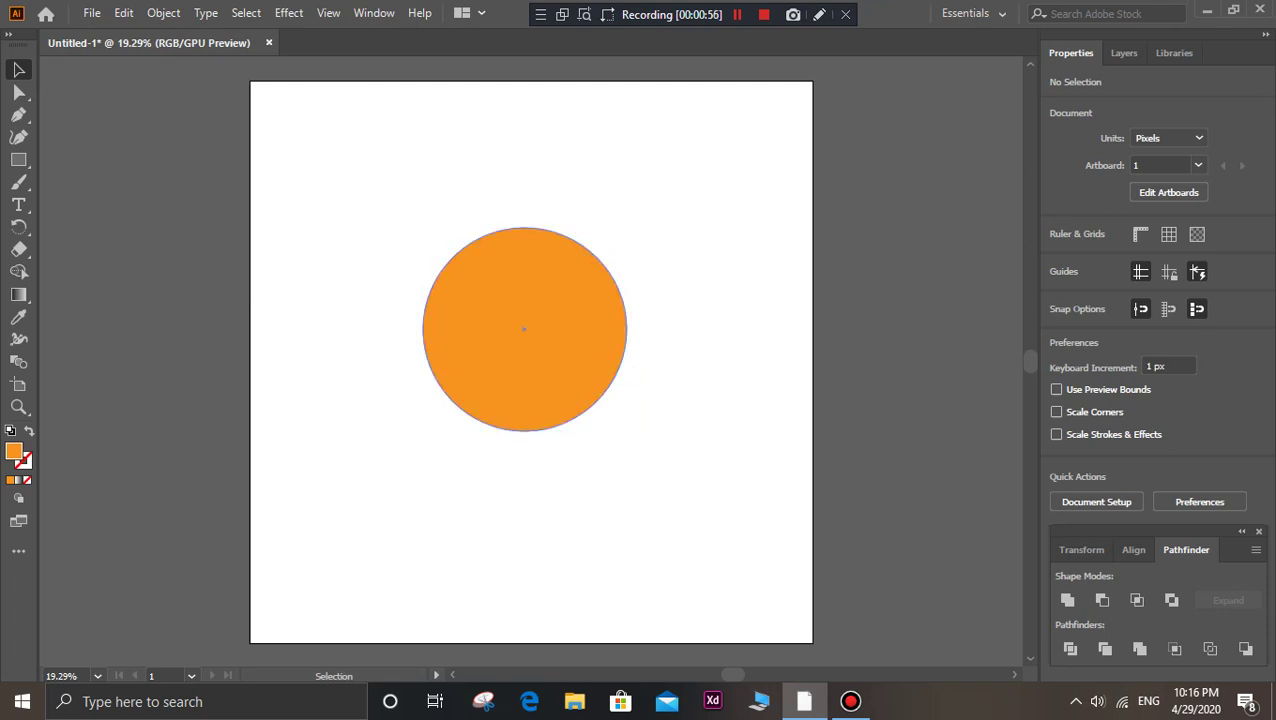
# - Fill the circle's left half with yellow hex FFE000
pyautogui.click(490, 330)
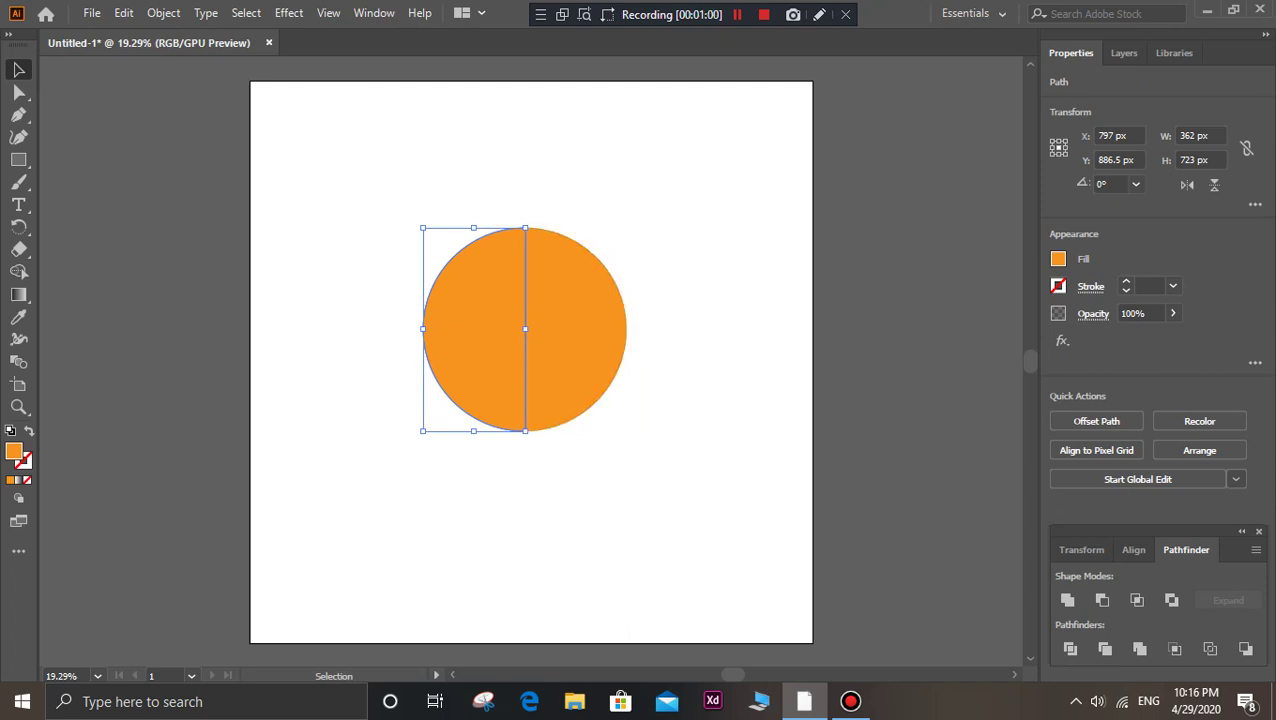
pyautogui.click(1058, 258)
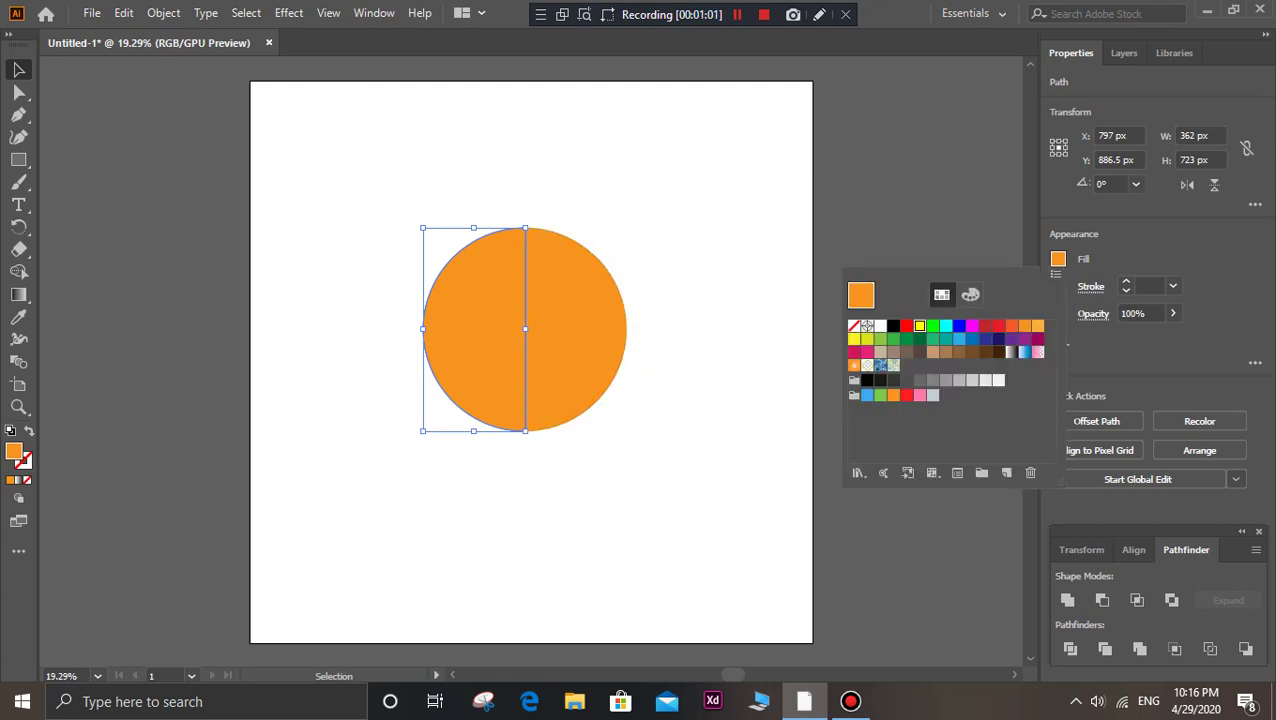
pyautogui.click(919, 326)
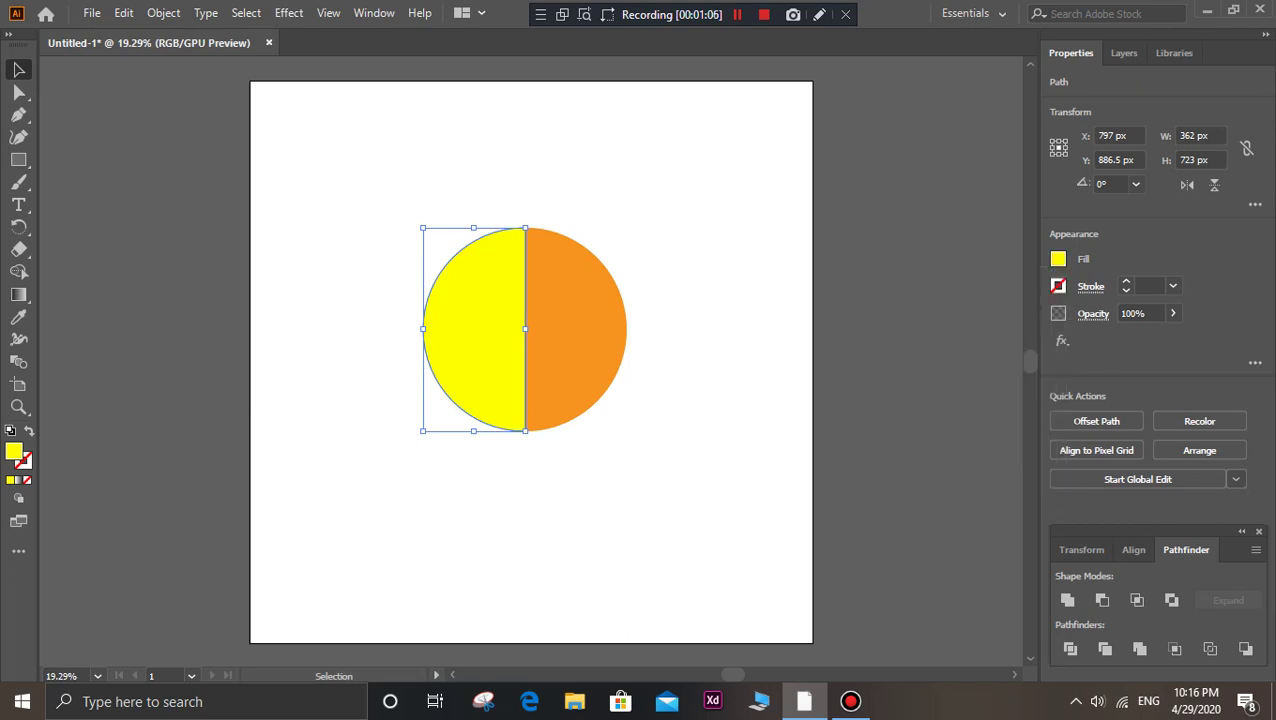
pyautogui.doubleClick(13, 451)
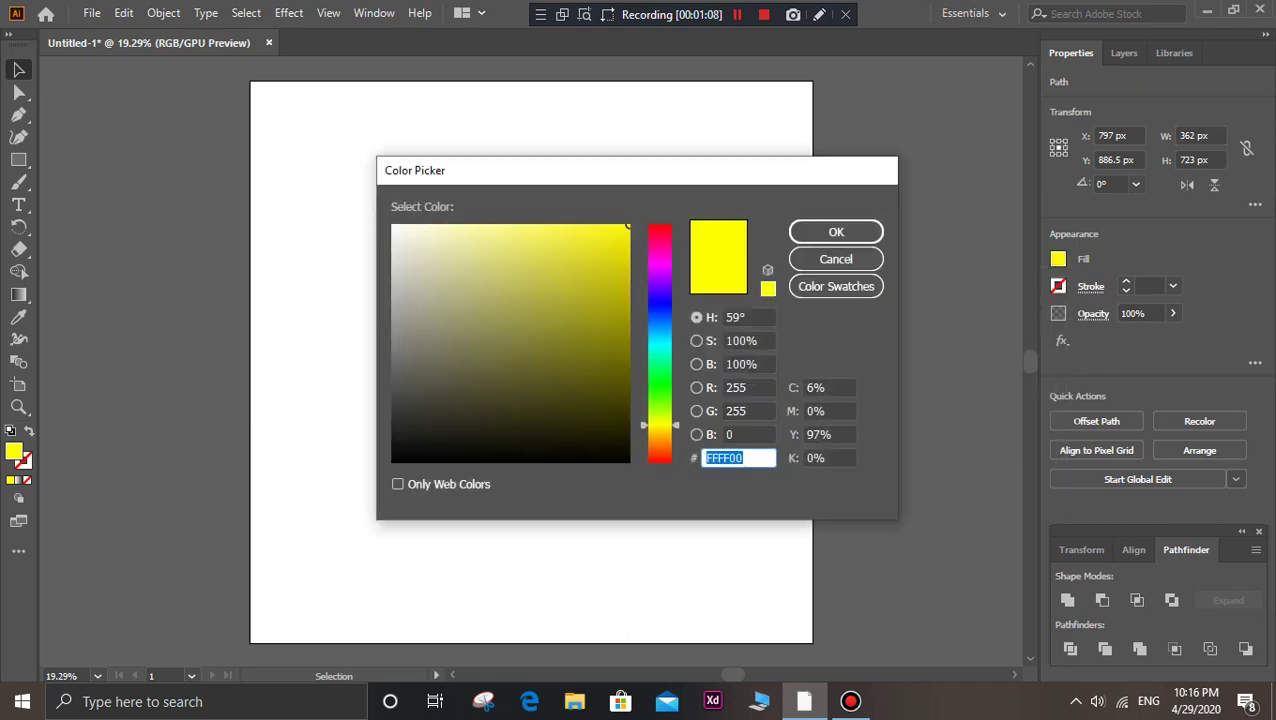
pyautogui.write('FFE000')
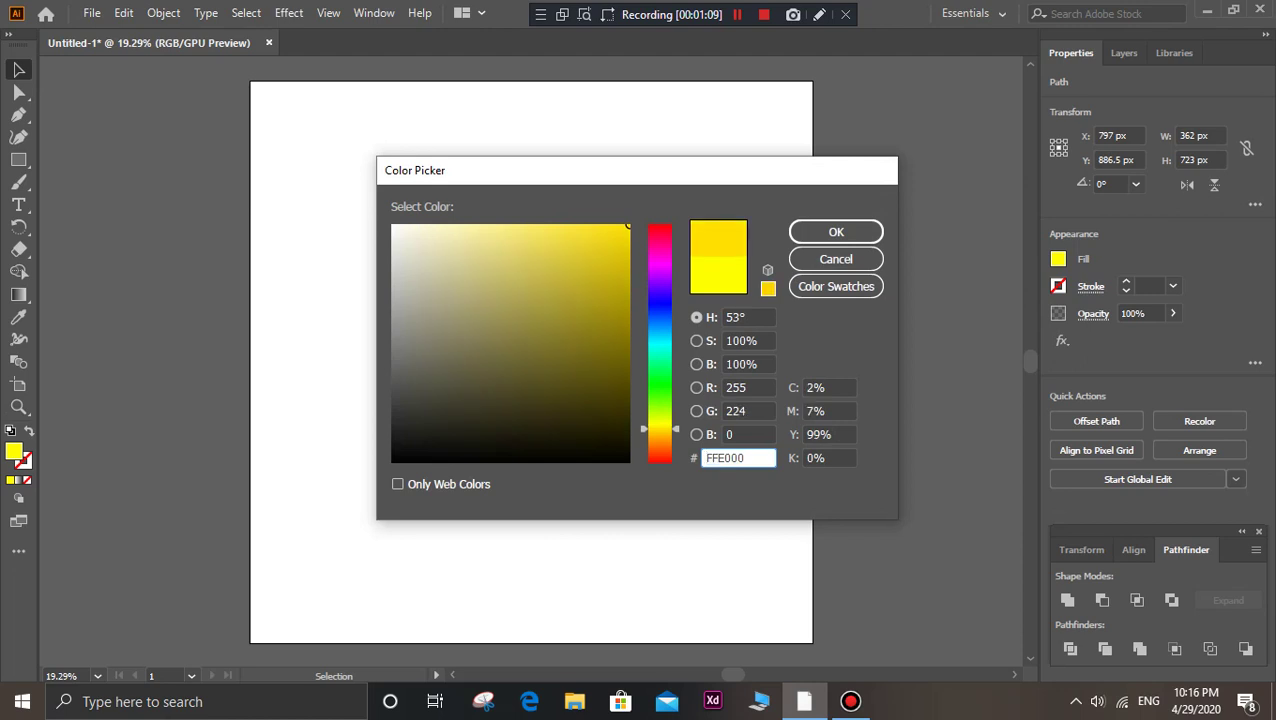
pyautogui.press('Return')
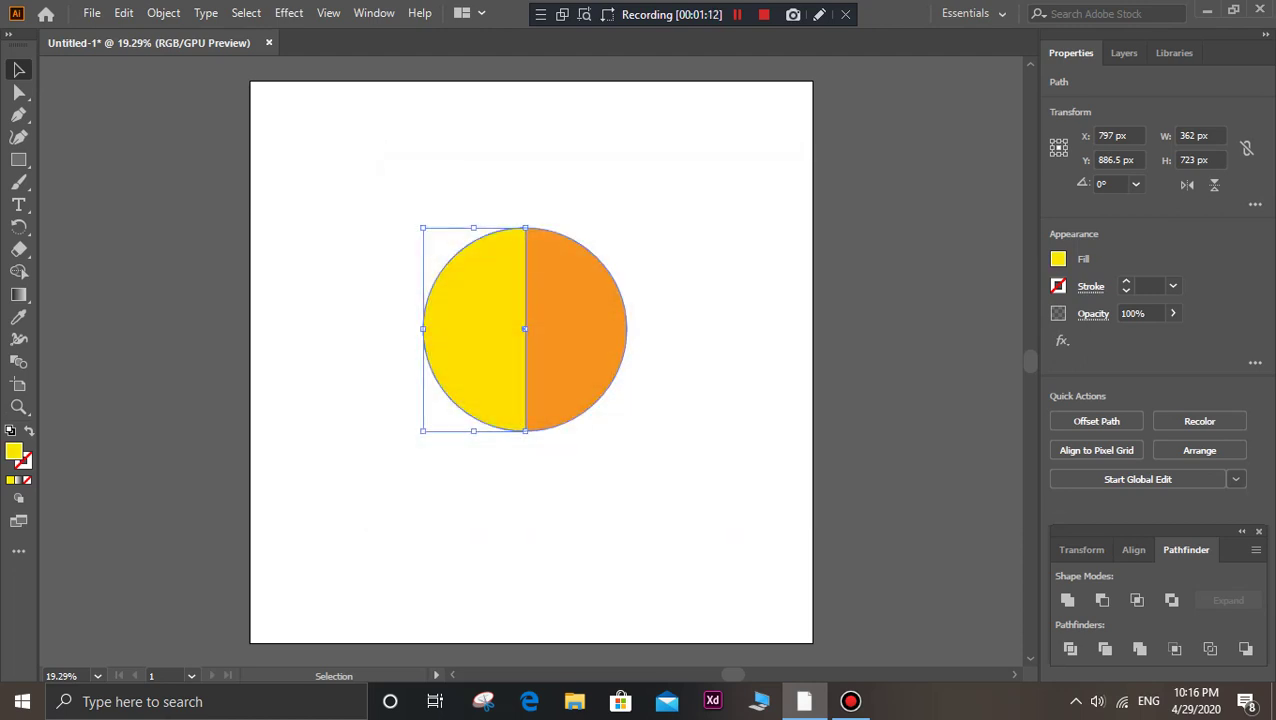
pyautogui.click(580, 330)
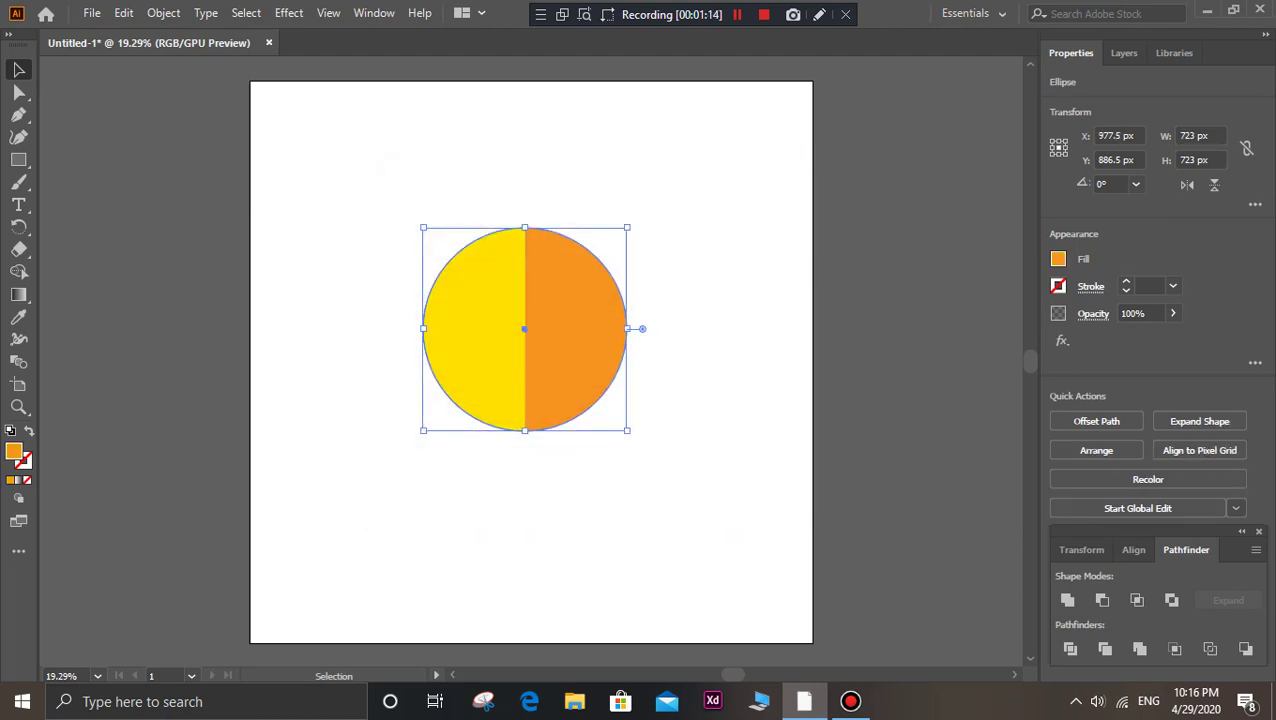
# - Set the right half's fill to an orange hex value (F9A600) in the Color Picker
pyautogui.doubleClick(580, 330)
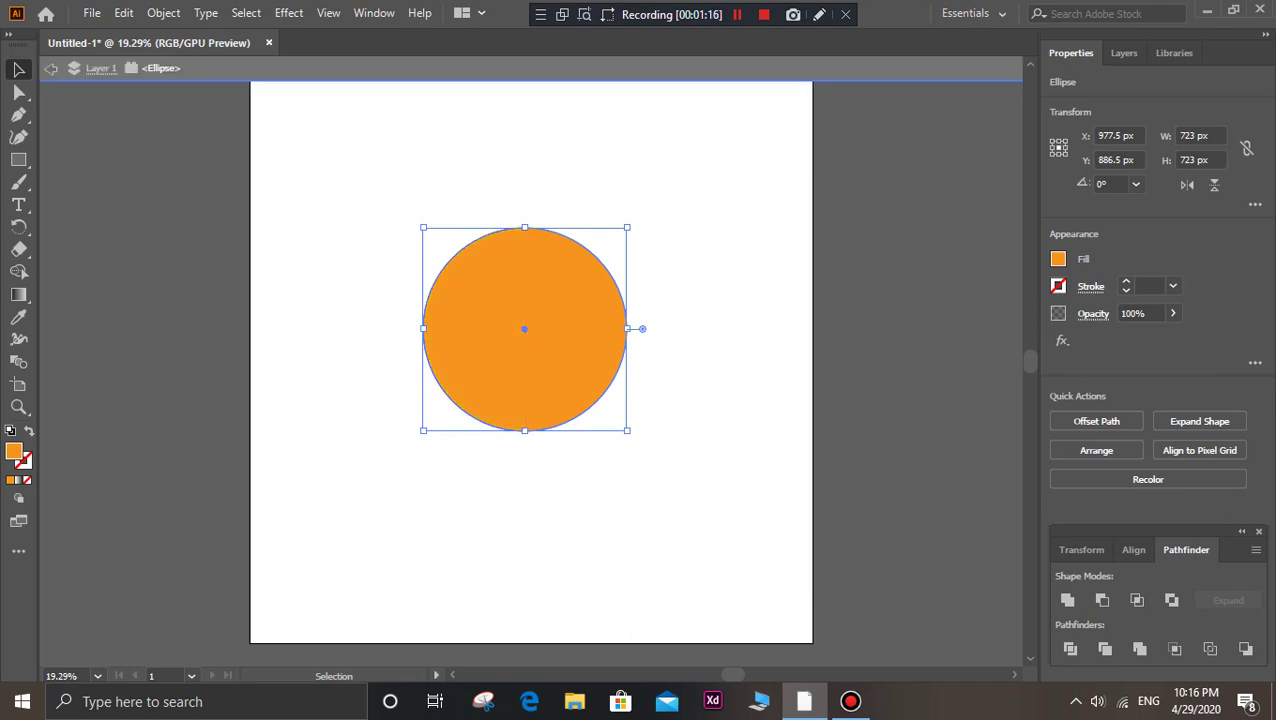
pyautogui.press('Escape')
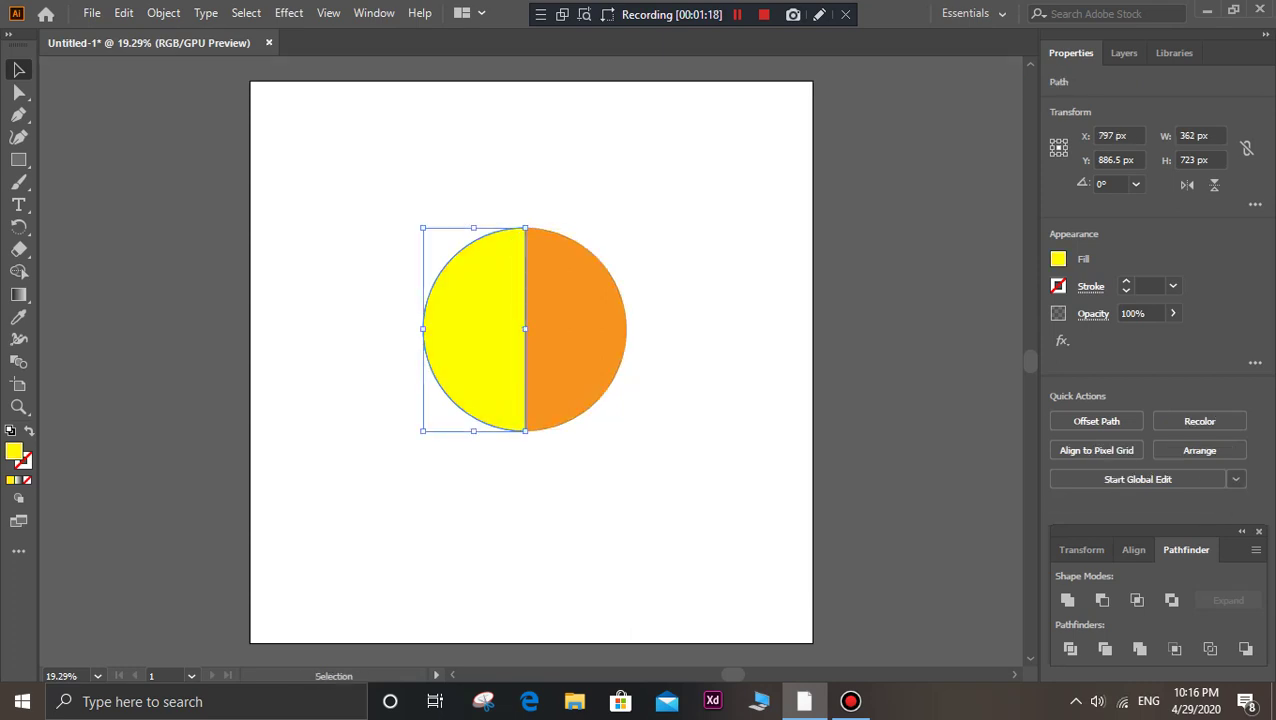
pyautogui.click(580, 330)
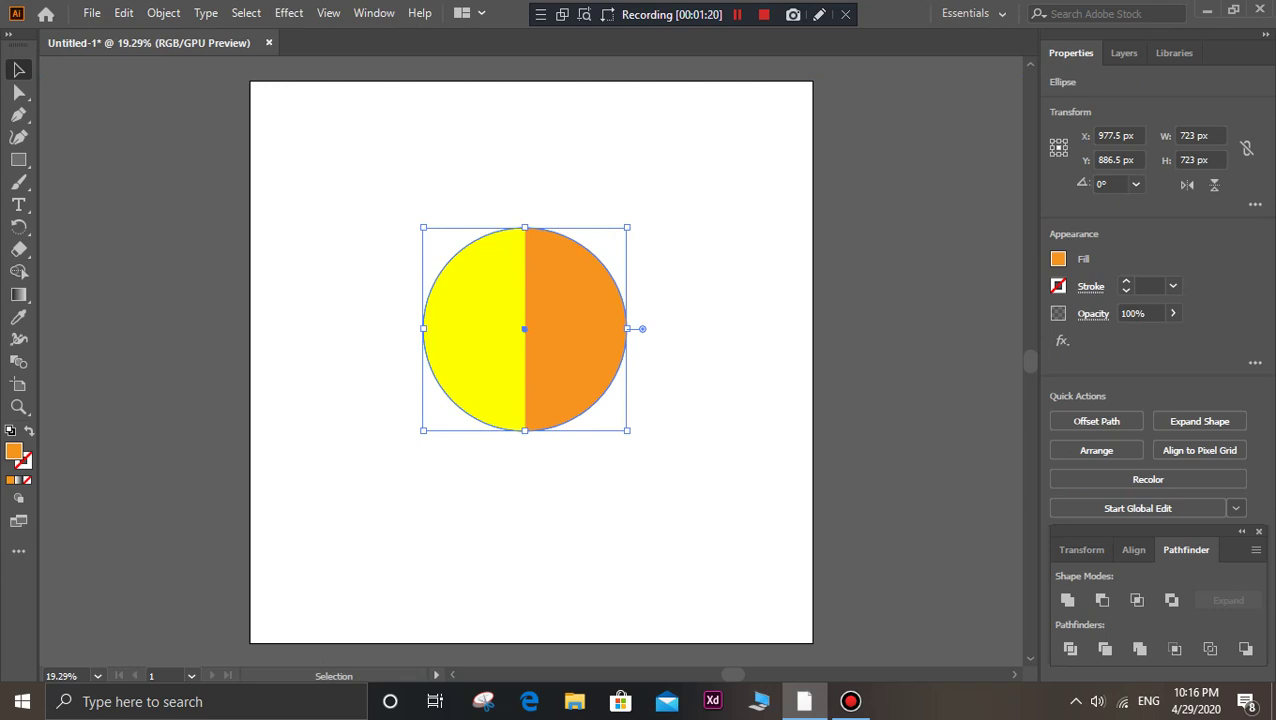
pyautogui.doubleClick(13, 451)
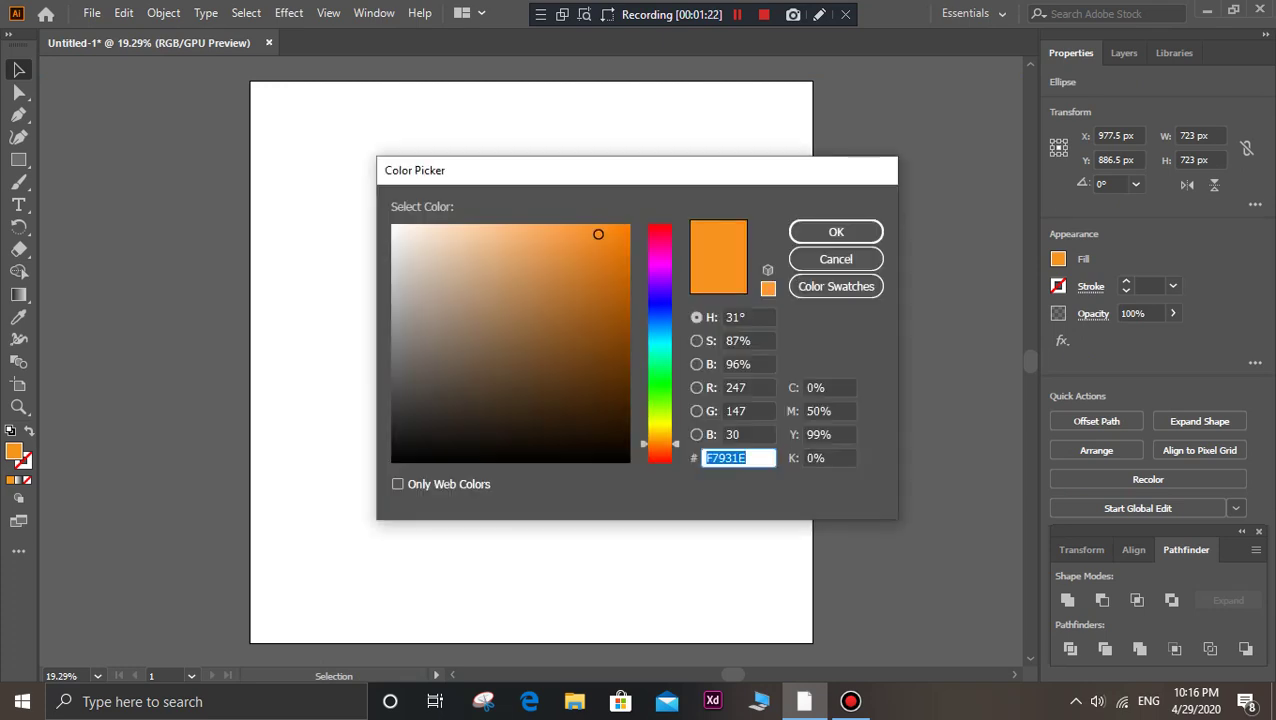
pyautogui.write('F4AD21')
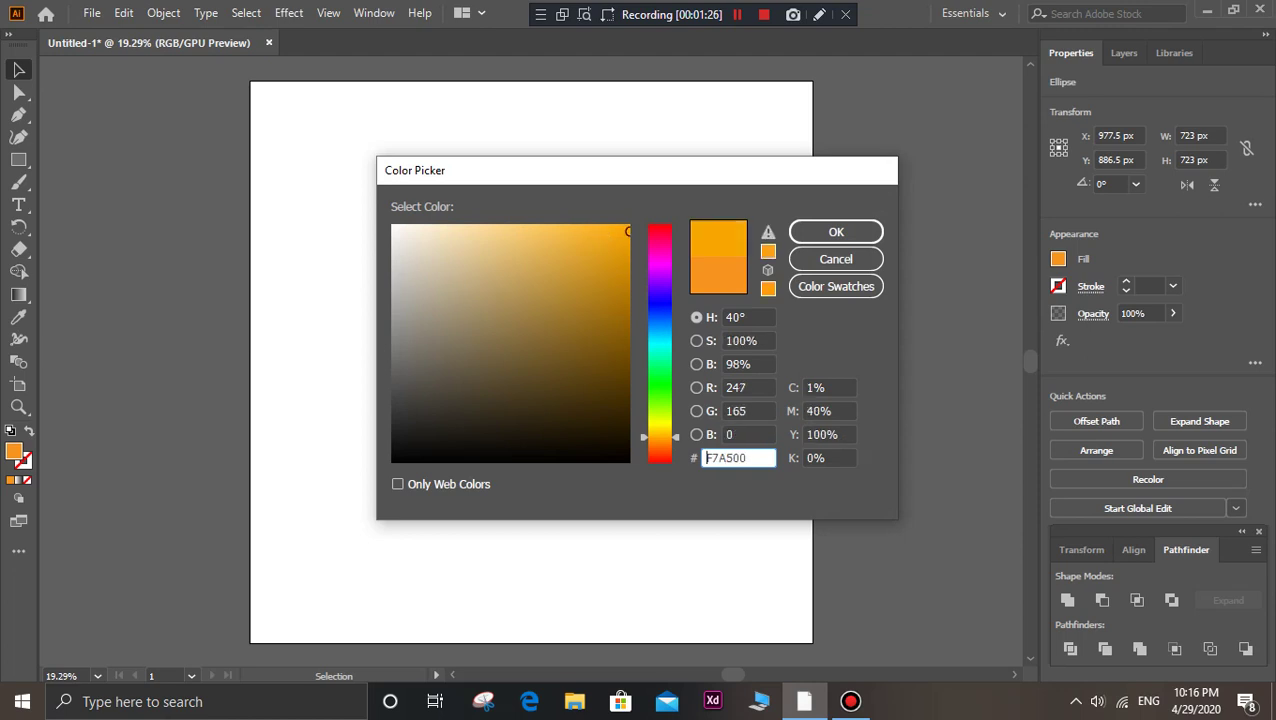
pyautogui.write('F9A600')
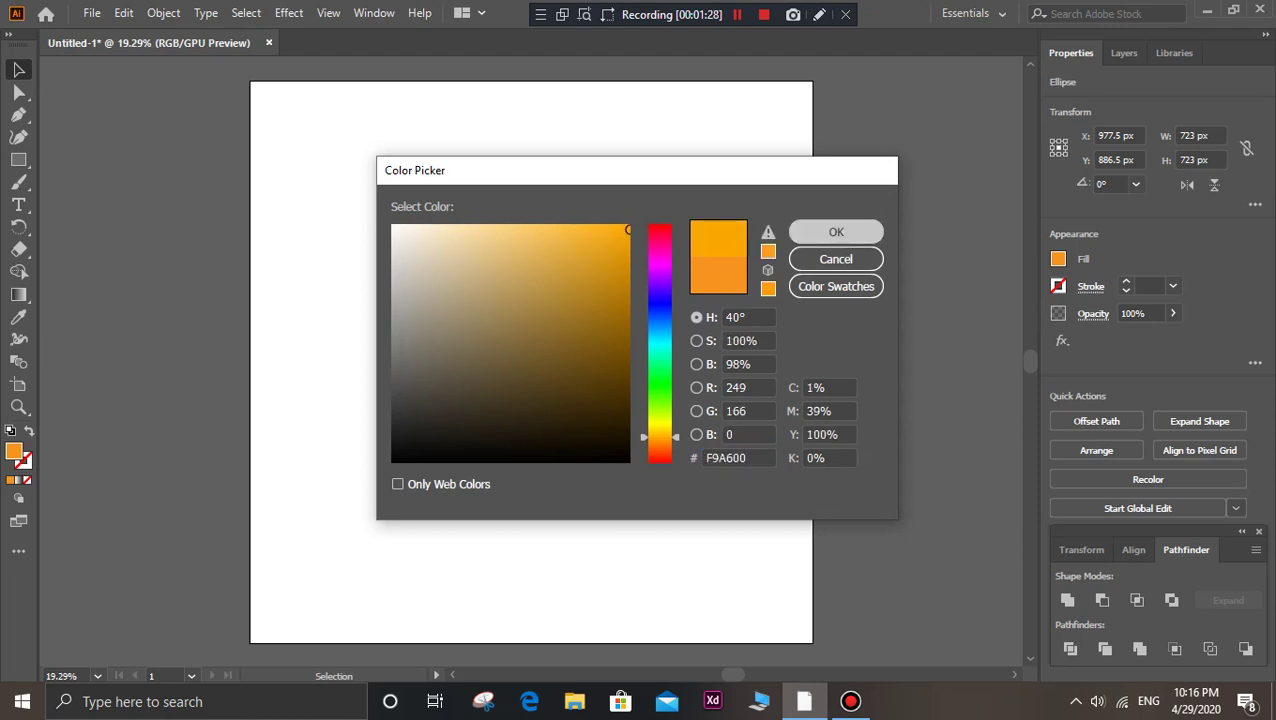
pyautogui.press('Return')
pyautogui.hotkey('ctrl', 'shift', 'a')
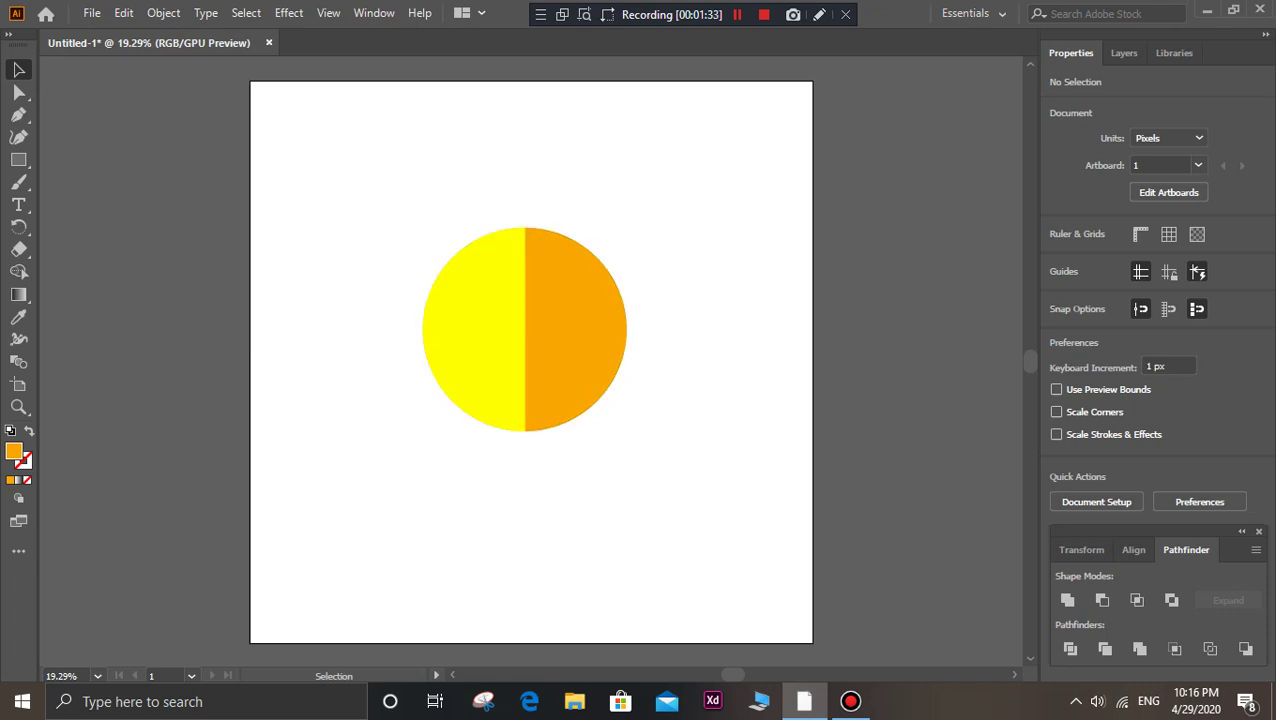
# - Recolour the right half deeper yellow F7D300, then deselect
pyautogui.click(522, 300)
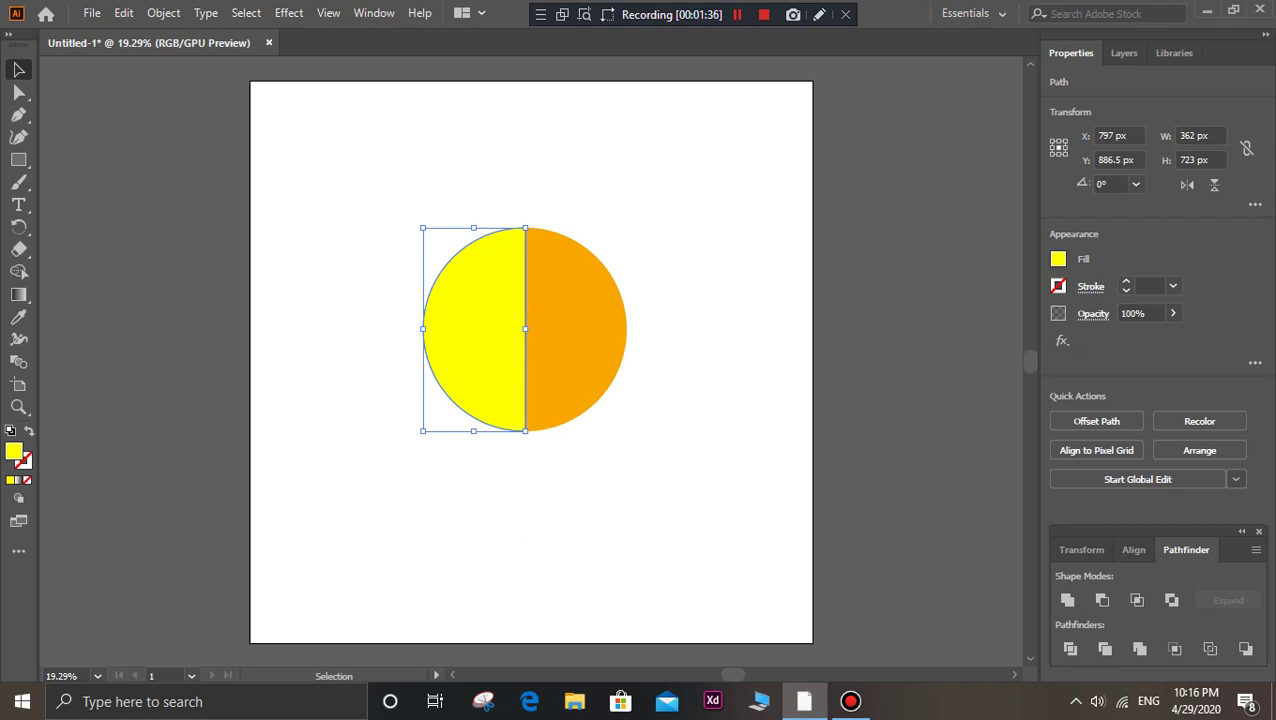
pyautogui.doubleClick(575, 330)
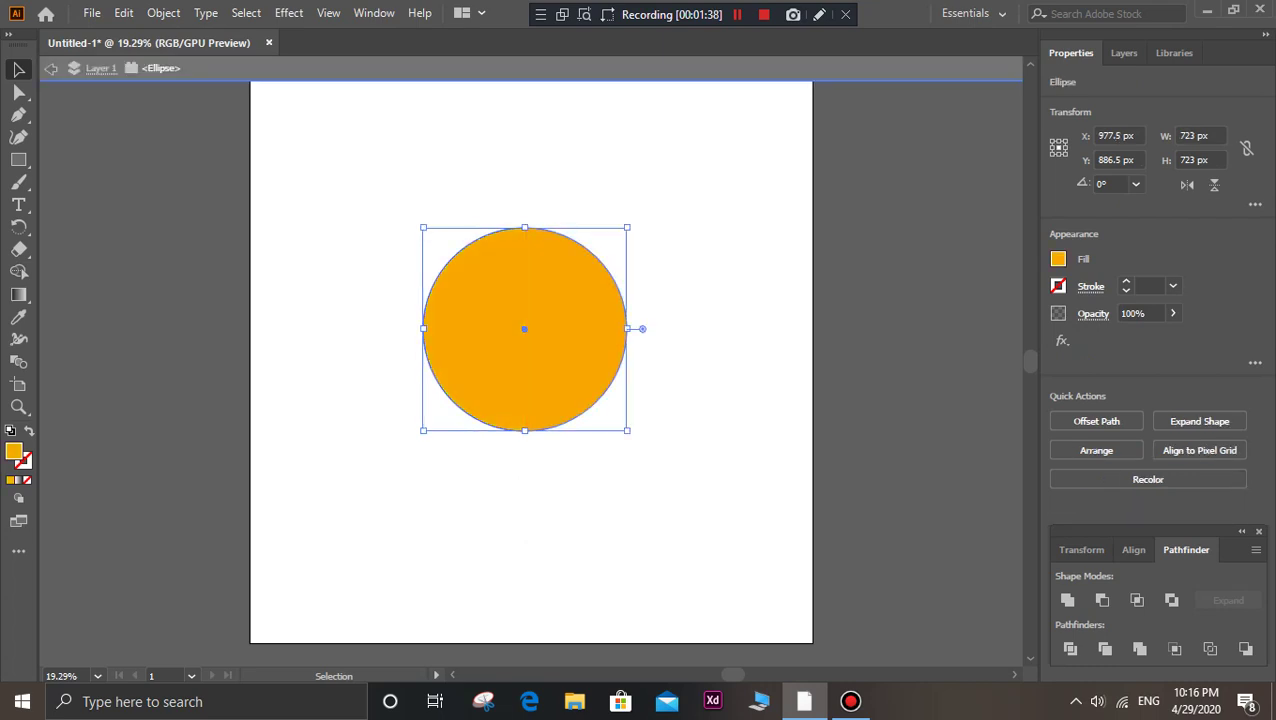
pyautogui.press('Escape')
pyautogui.click(590, 404)
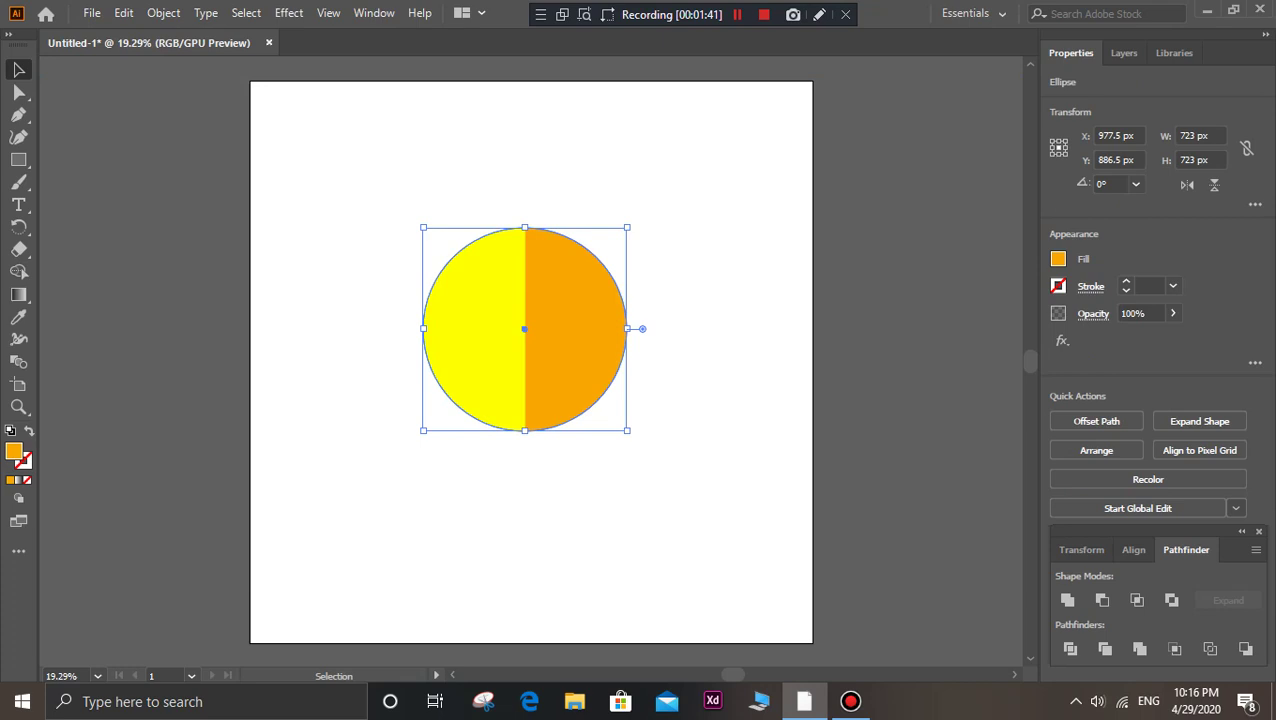
pyautogui.doubleClick(13, 451)
pyautogui.write('F7D300')
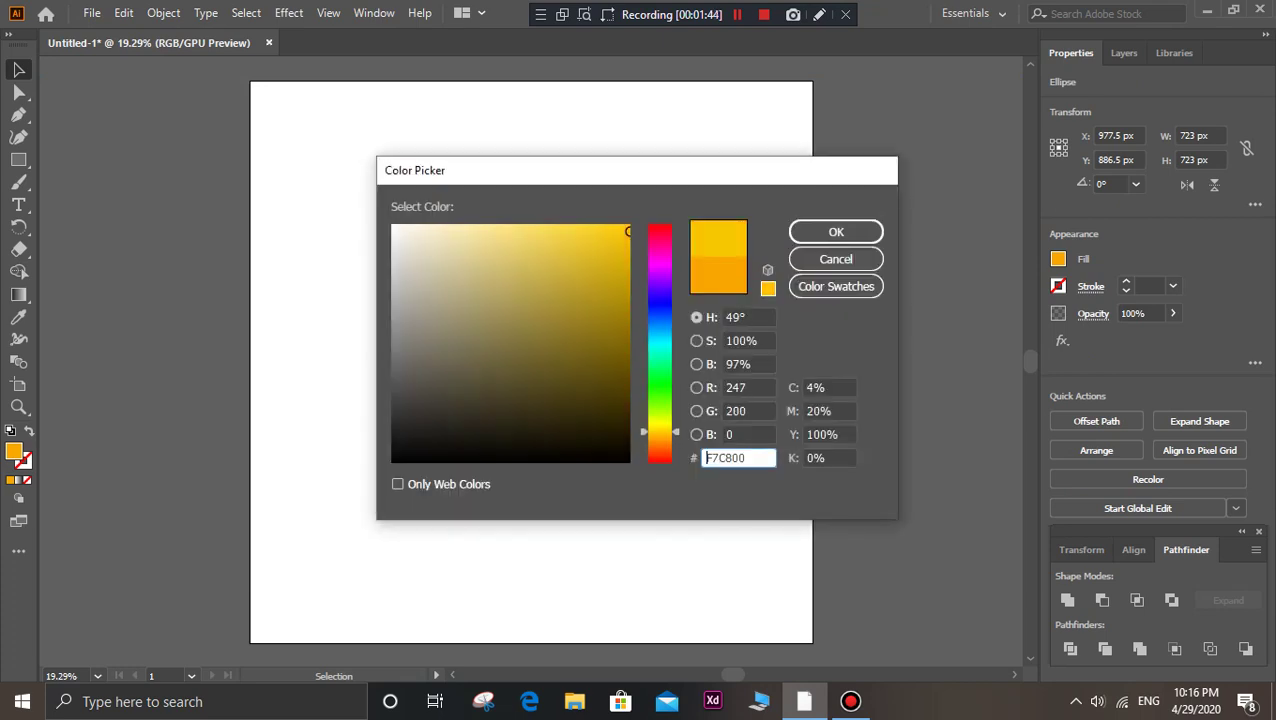
pyautogui.press('Return')
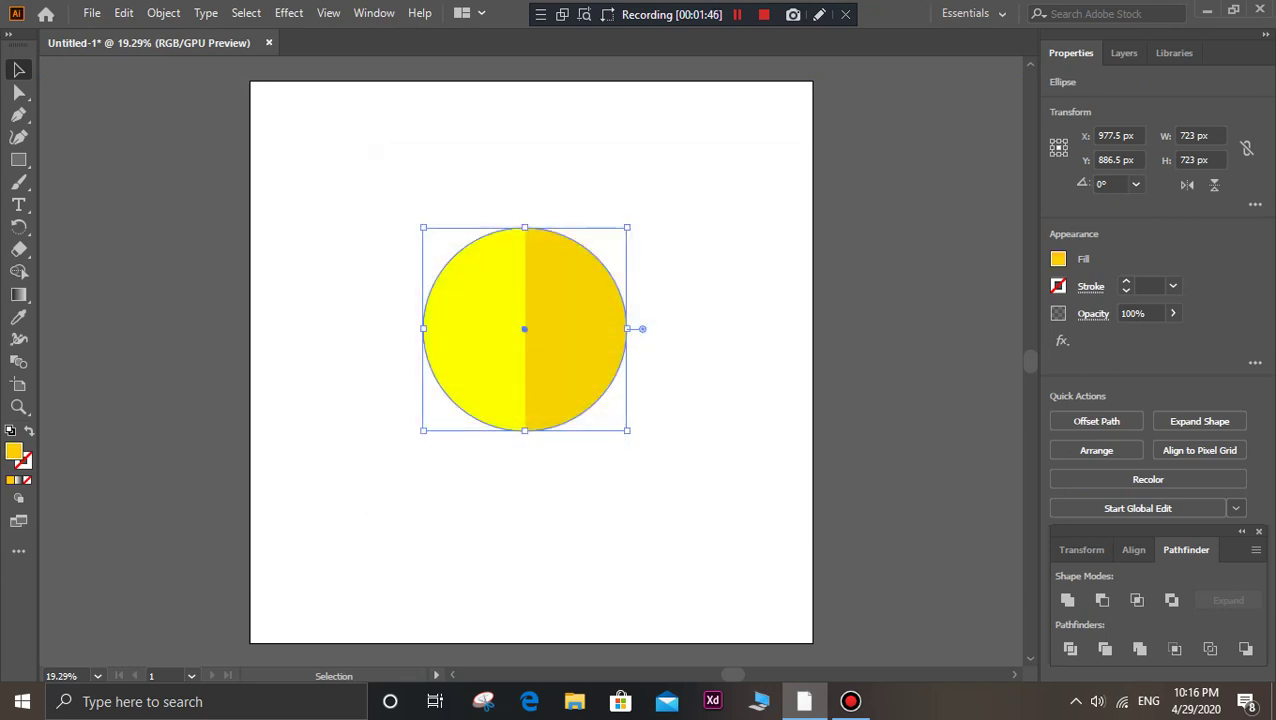
pyautogui.hotkey('ctrl', 'shift', 'a')
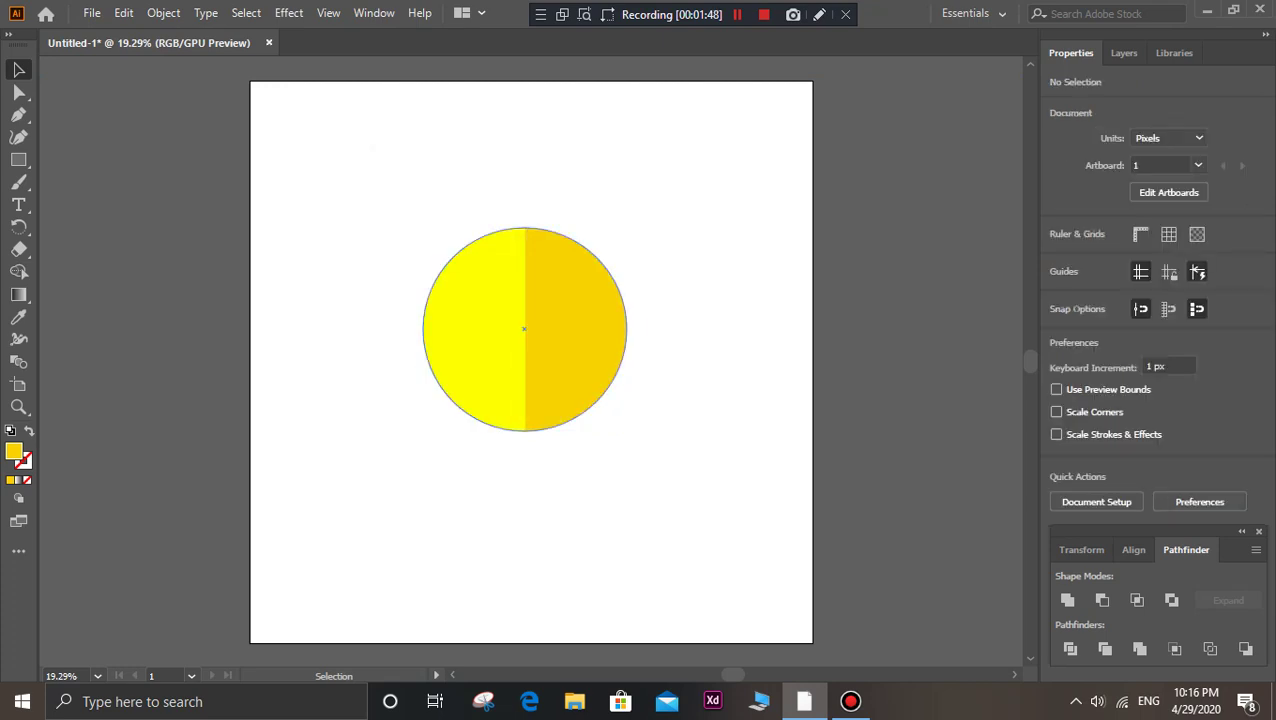
# - Create a 50-point star with radii 25 px and 23 px beside the circle
pyautogui.click(18, 160)
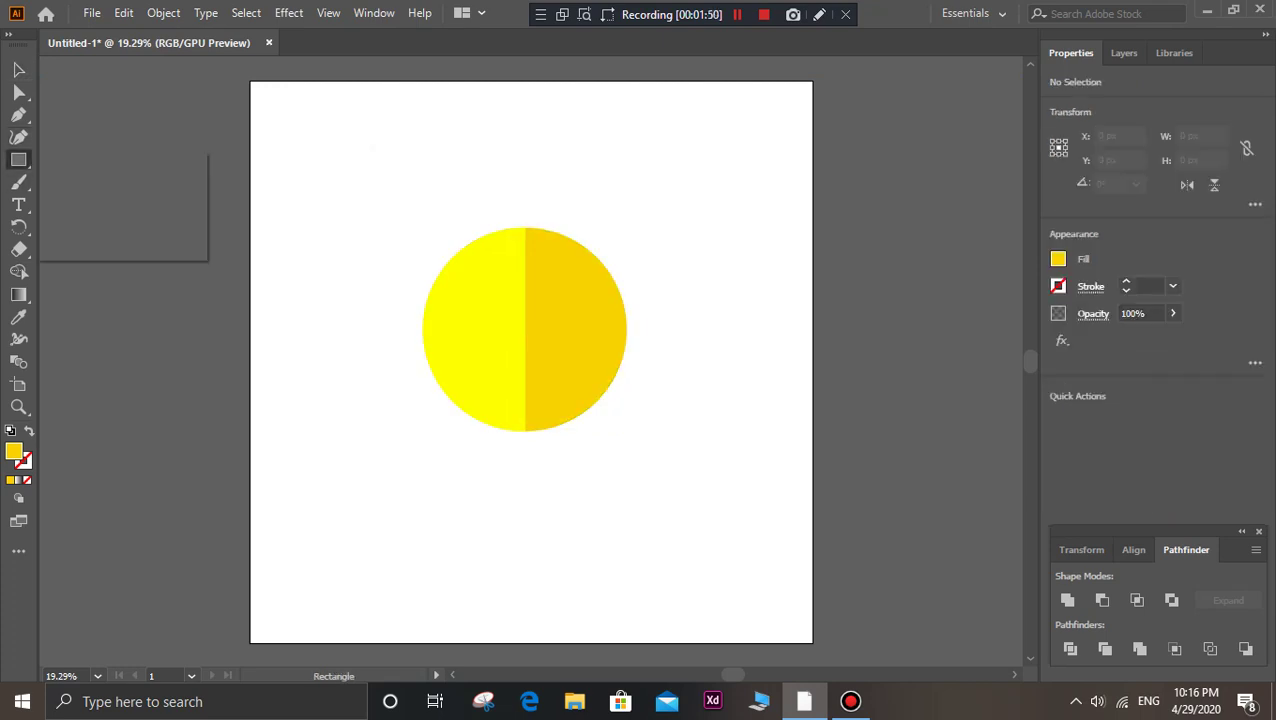
pyautogui.click(97, 227)
pyautogui.click(441, 276)
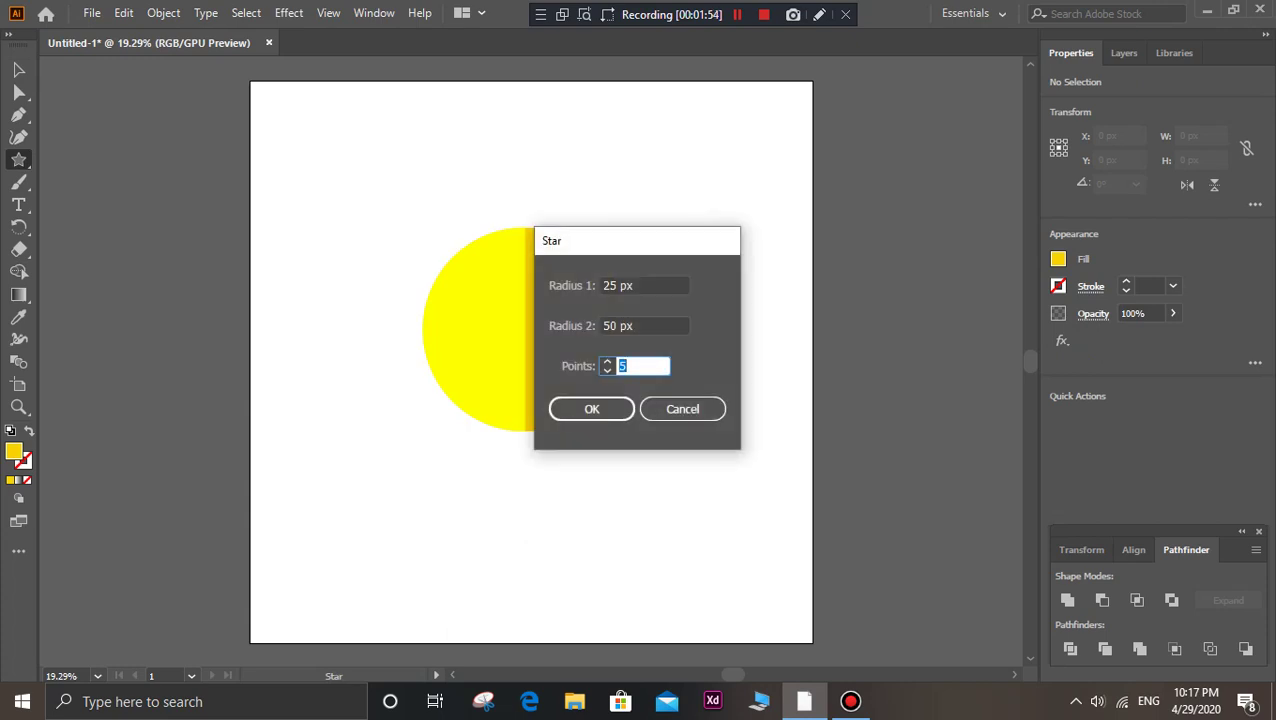
pyautogui.hotkey('shift', 'Tab')
pyautogui.press('BackSpace')
pyautogui.write('23')
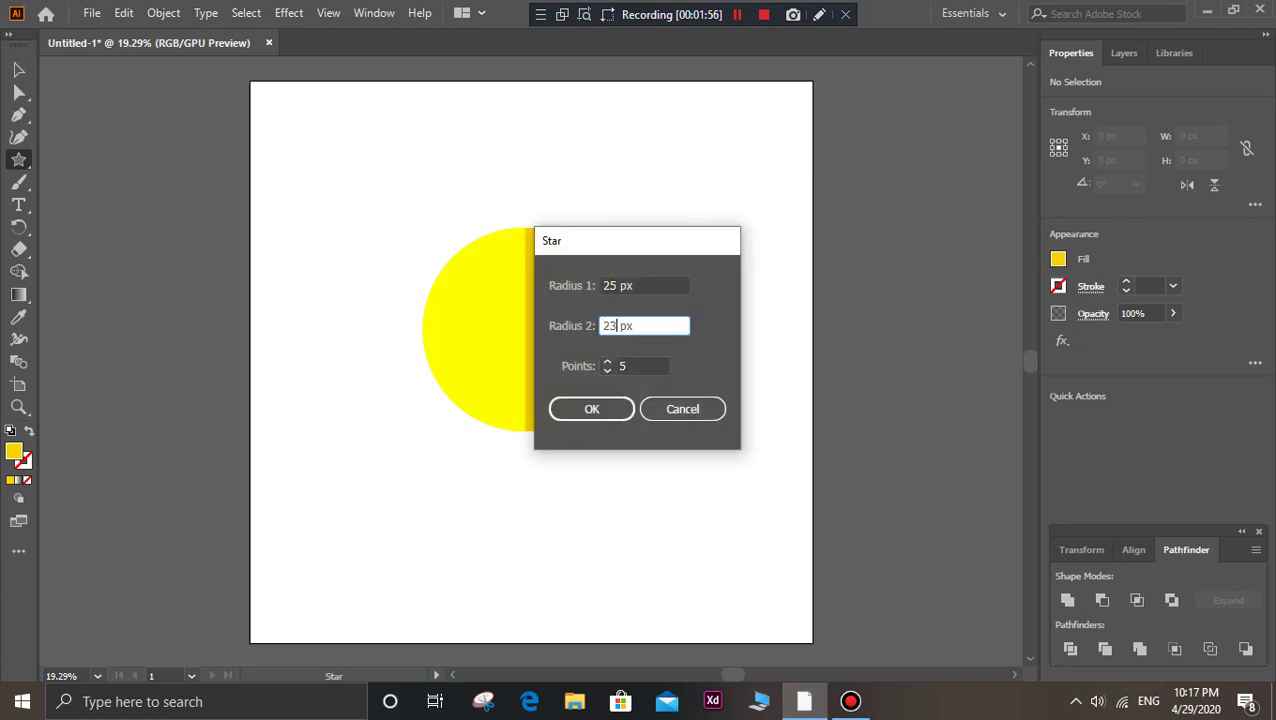
pyautogui.press('Down')
pyautogui.press('Right')
pyautogui.press('Up')
pyautogui.press('Tab')
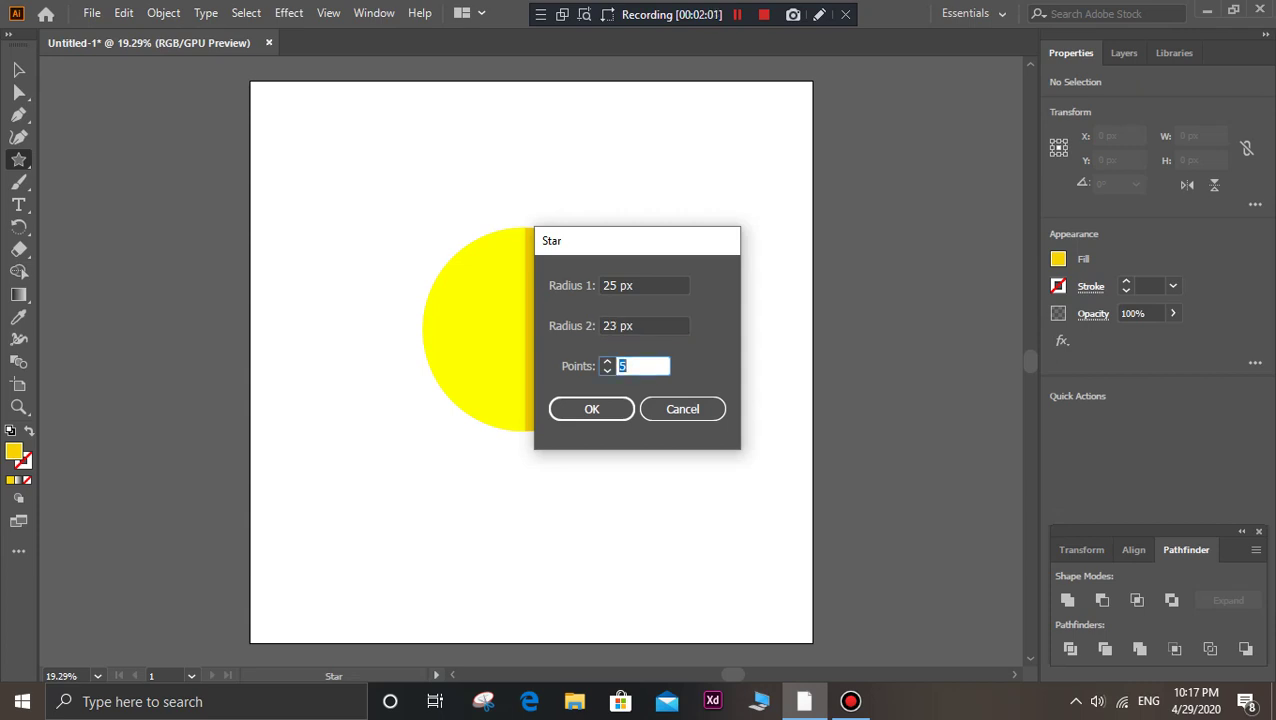
pyautogui.write('50')
pyautogui.press('Return')
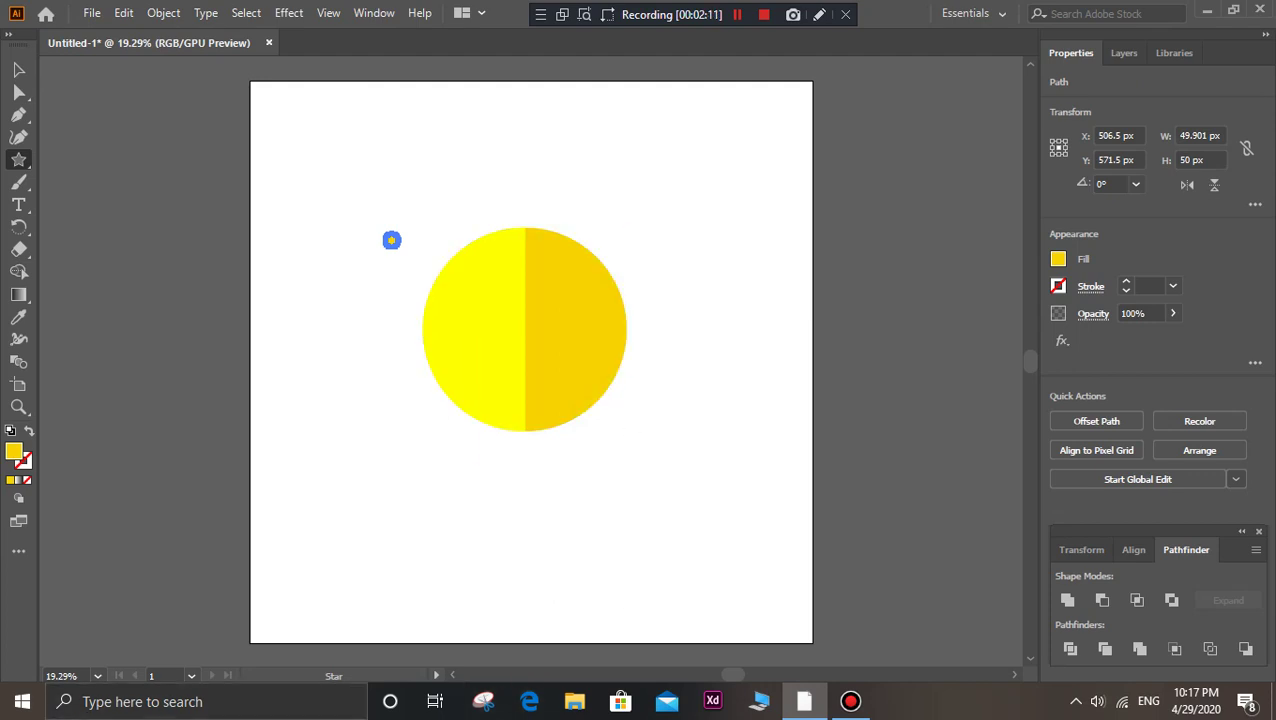
# - Scale the star to about 871 × 872 px and centre it over the circle
pyautogui.press('v')
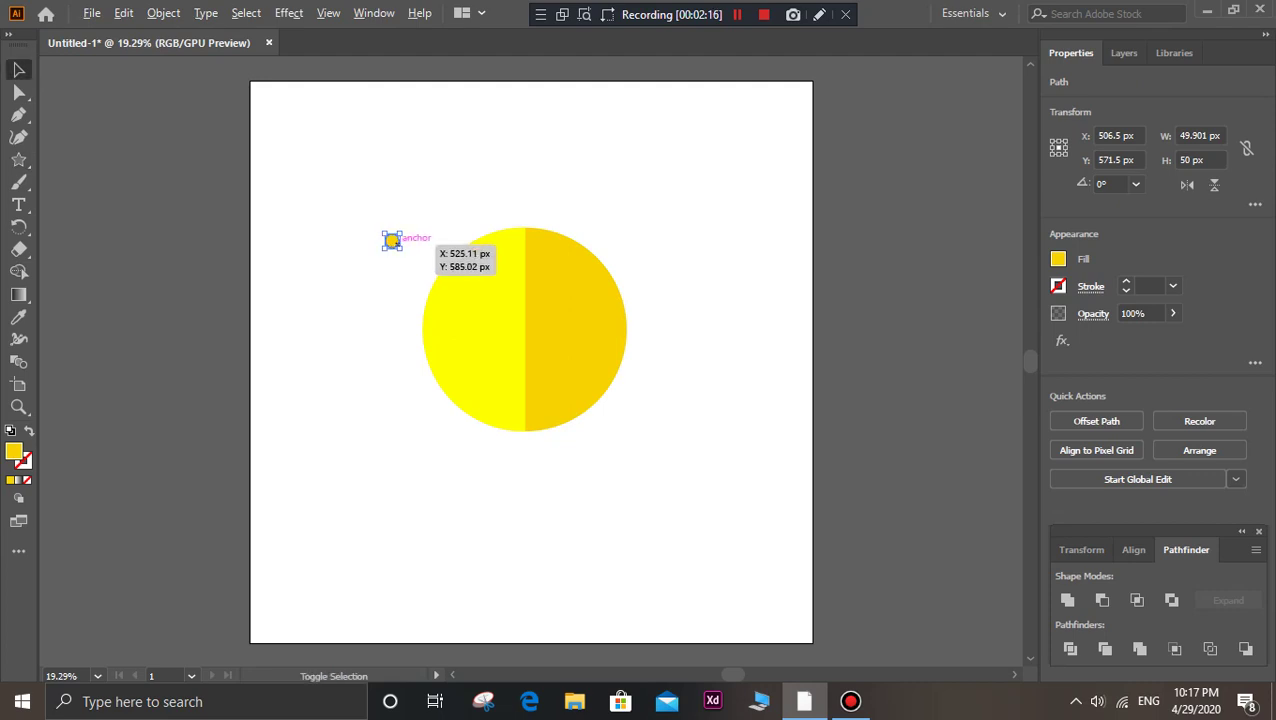
pyautogui.moveTo(397, 243); pyautogui.dragTo(547, 361)
pyautogui.moveTo(503, 240); pyautogui.dragTo(636, 329)
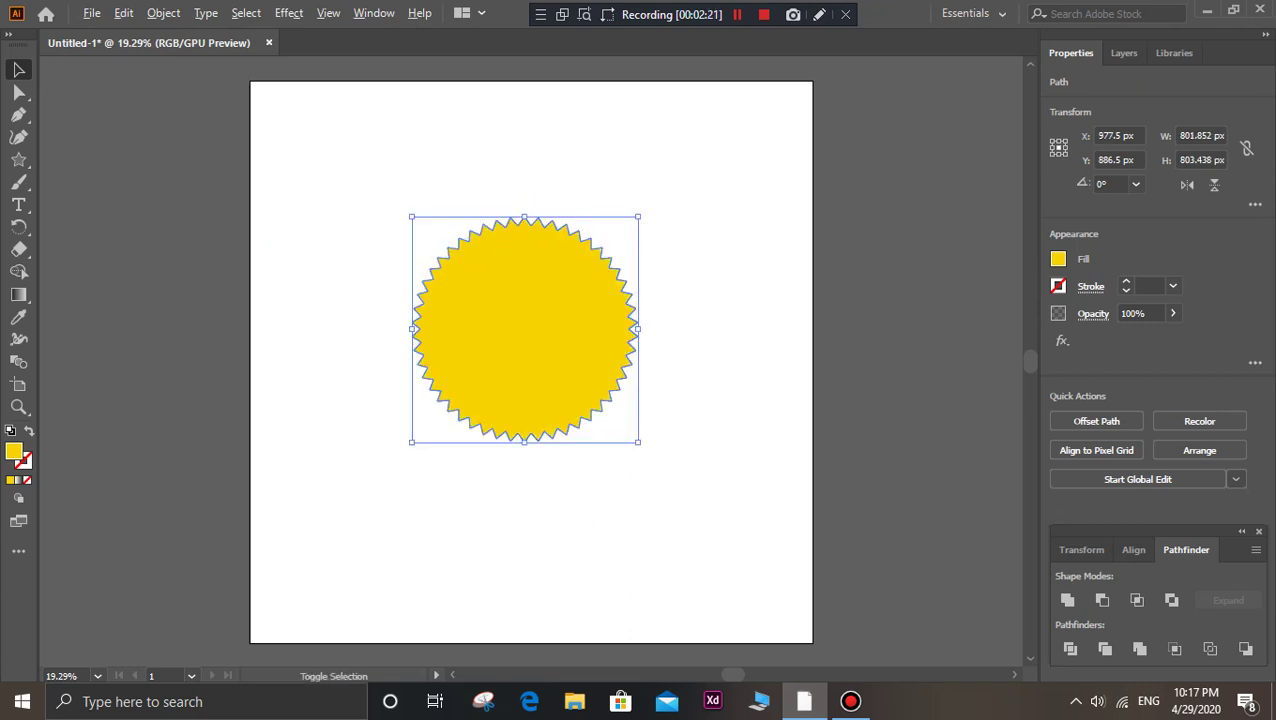
pyautogui.moveTo(640, 441); pyautogui.dragTo(648, 452)
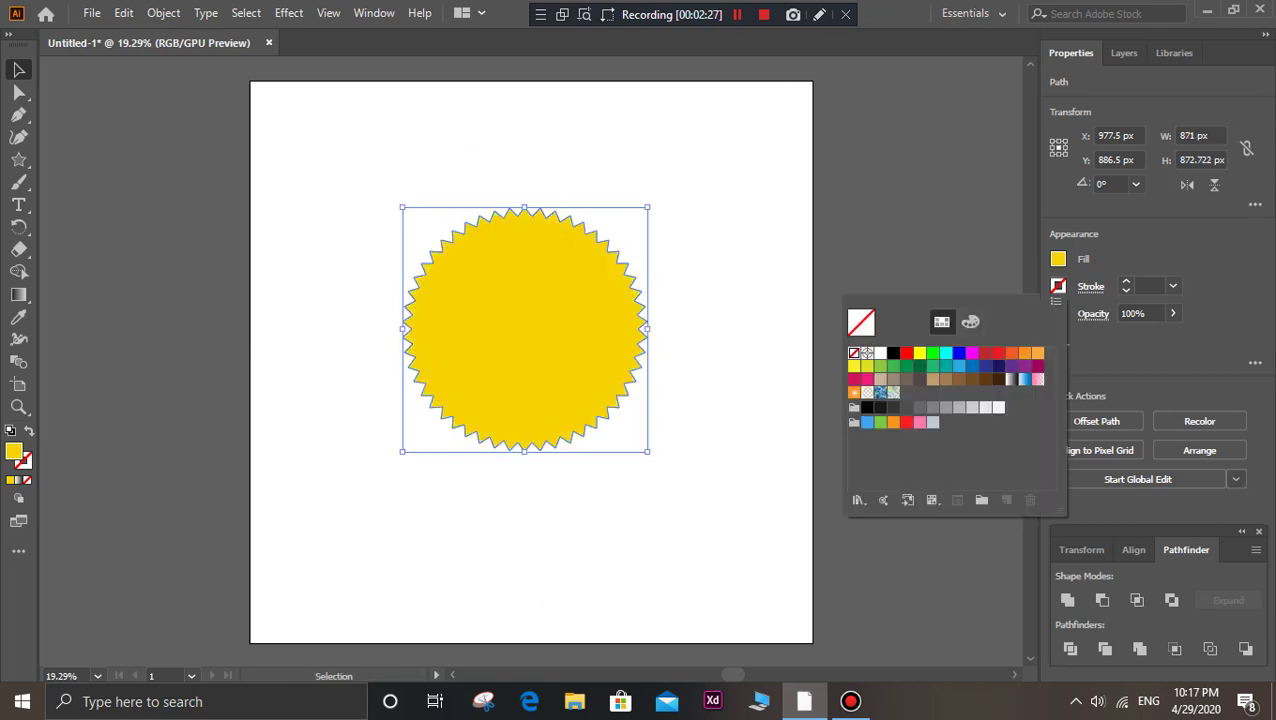
# - Sample a colour onto the star with the Eyedropper, giving it a white fill
pyautogui.press('Escape')
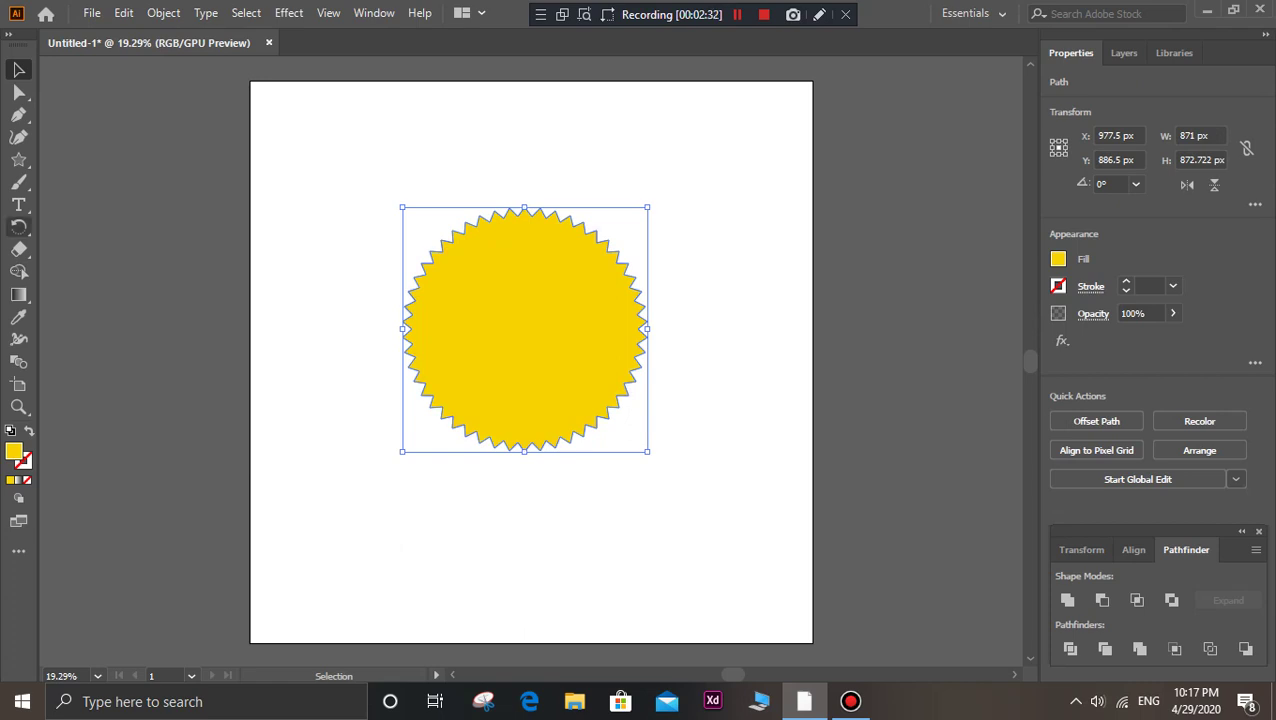
pyautogui.click(18, 316)
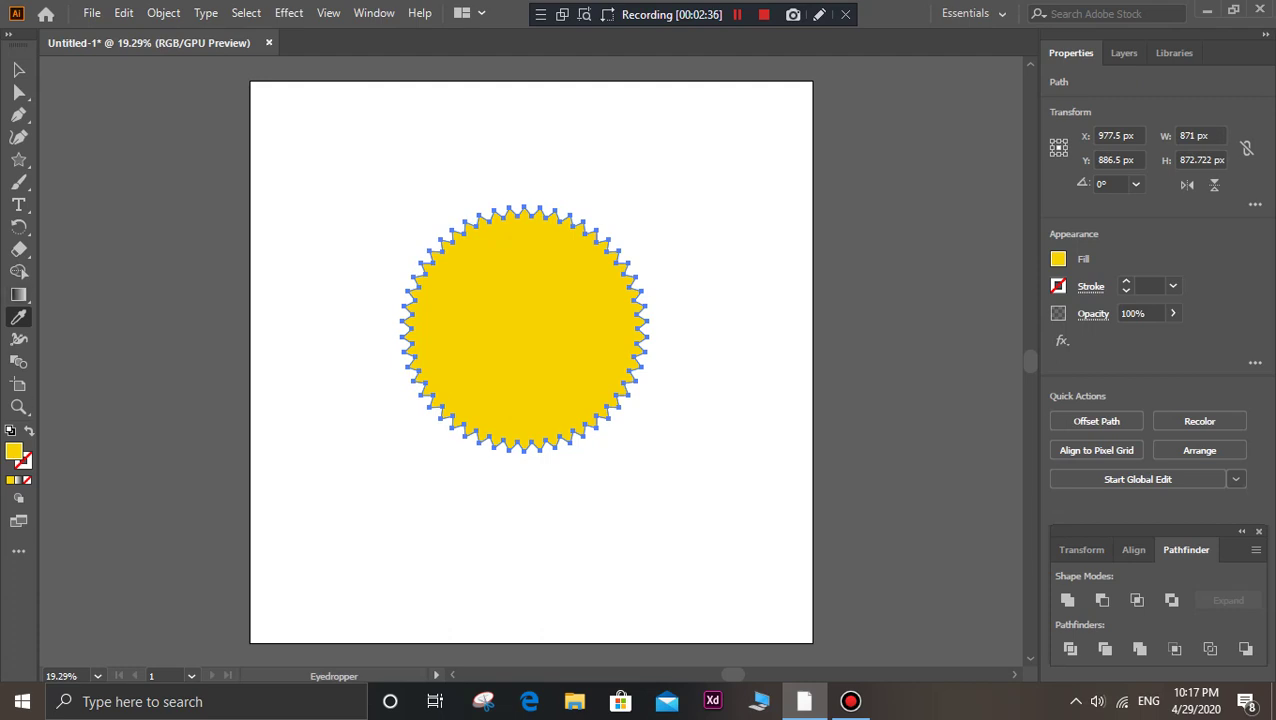
pyautogui.click(1058, 286)
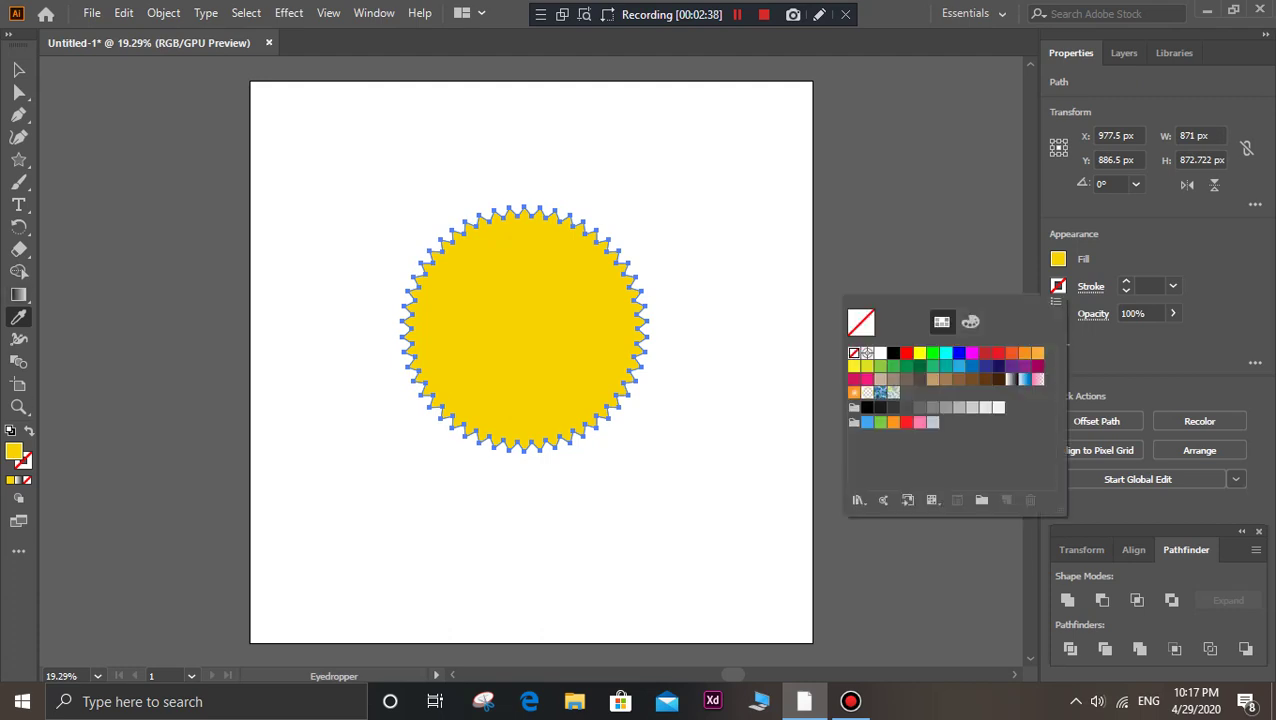
pyautogui.press('Escape')
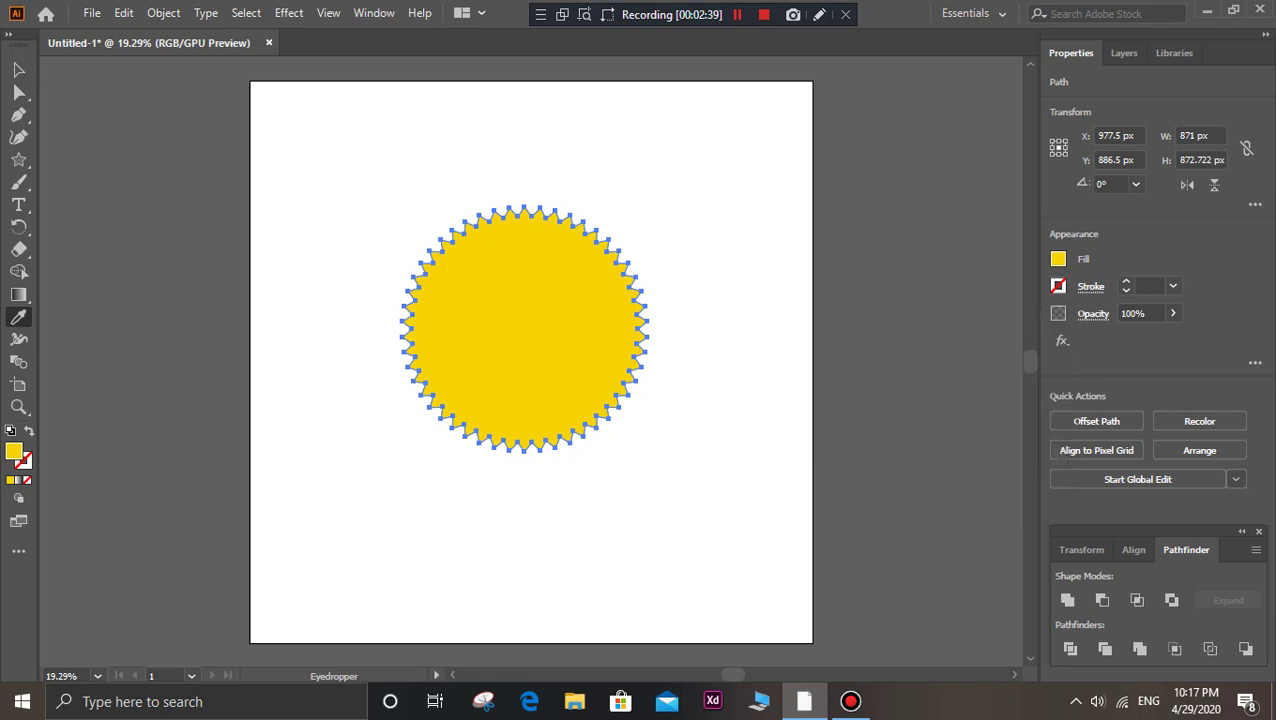
pyautogui.click(700, 520)
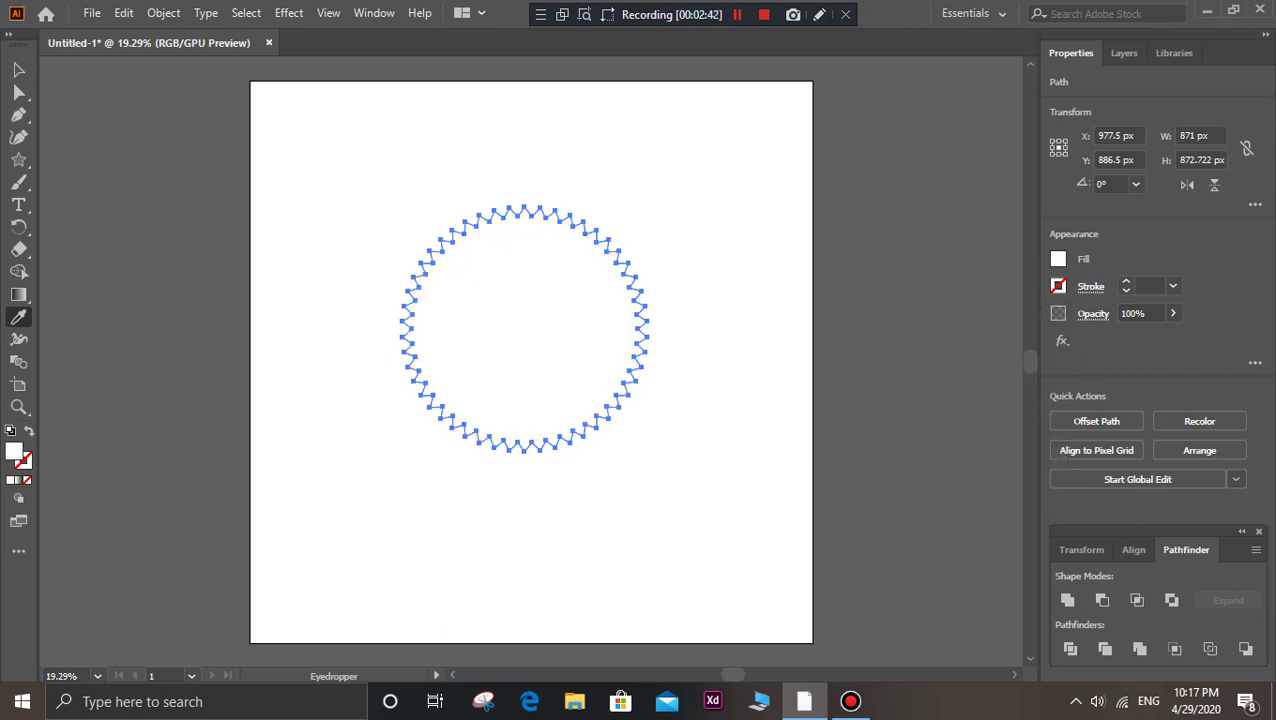
pyautogui.press('v')
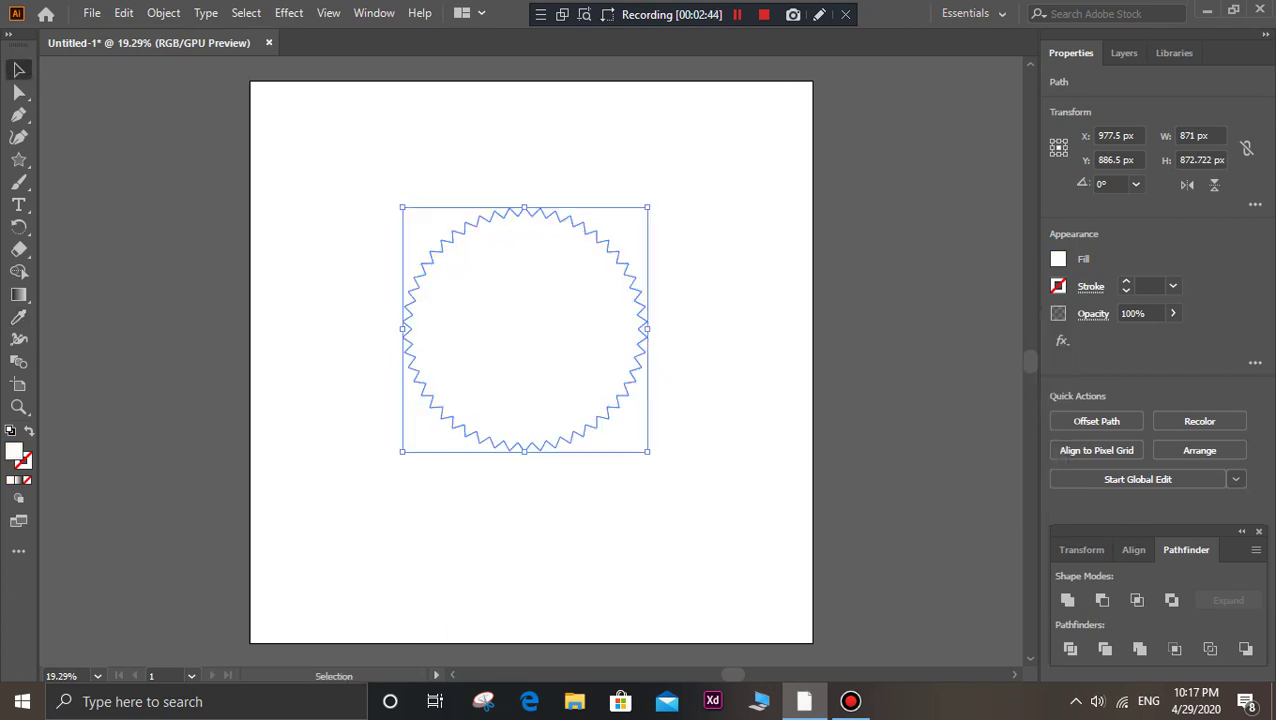
# - Give the star an orange stroke thickened to 25 pt
pyautogui.click(1058, 287)
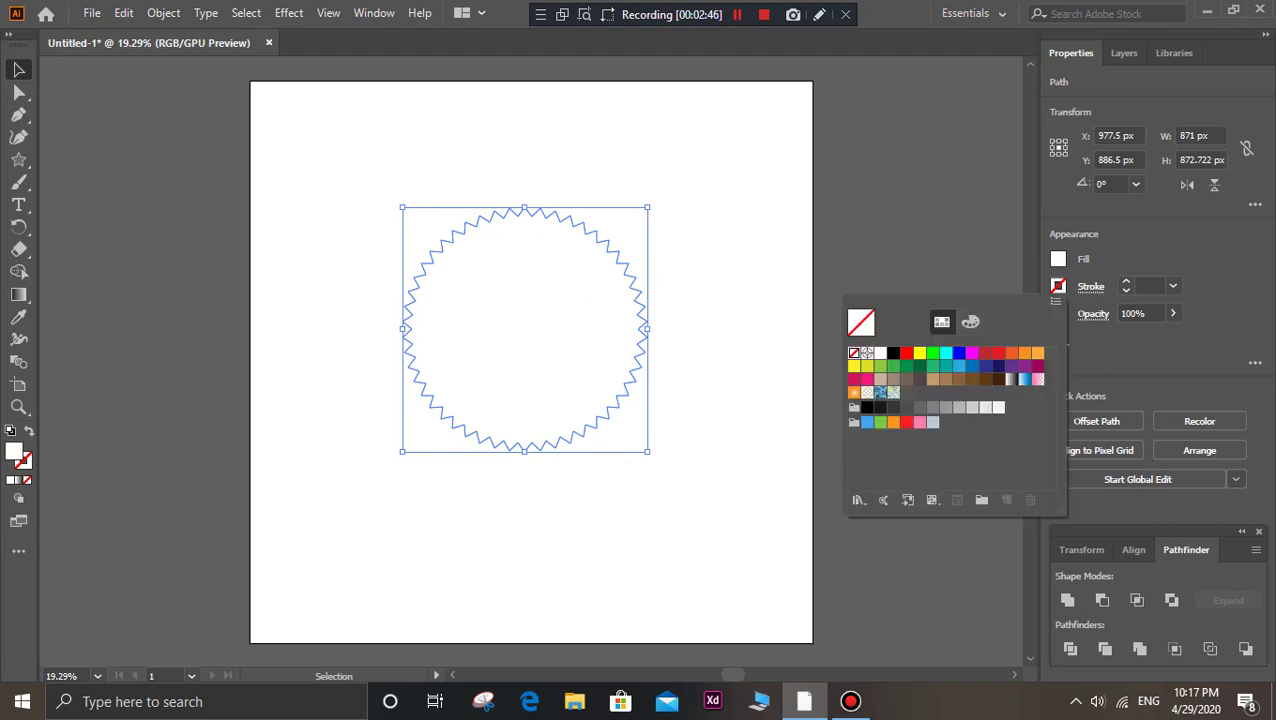
pyautogui.click(1024, 352)
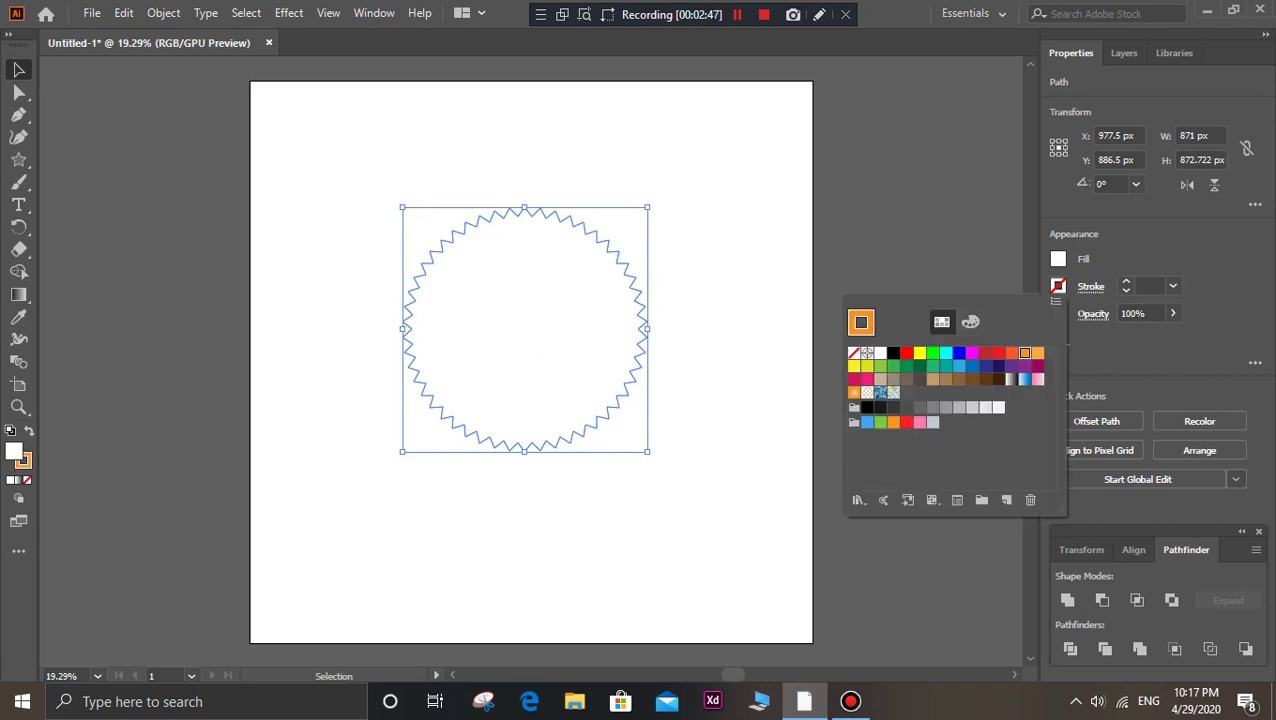
pyautogui.press('Escape')
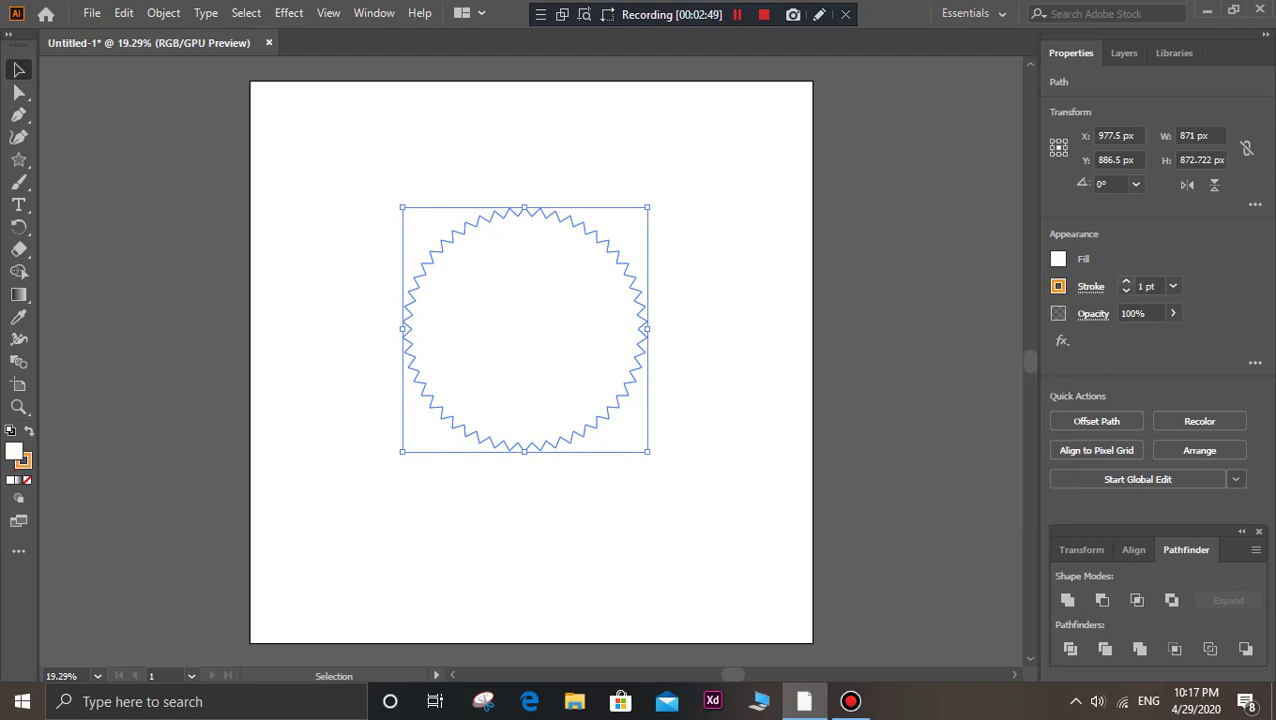
pyautogui.click(1126, 281)
pyautogui.click(1126, 281)
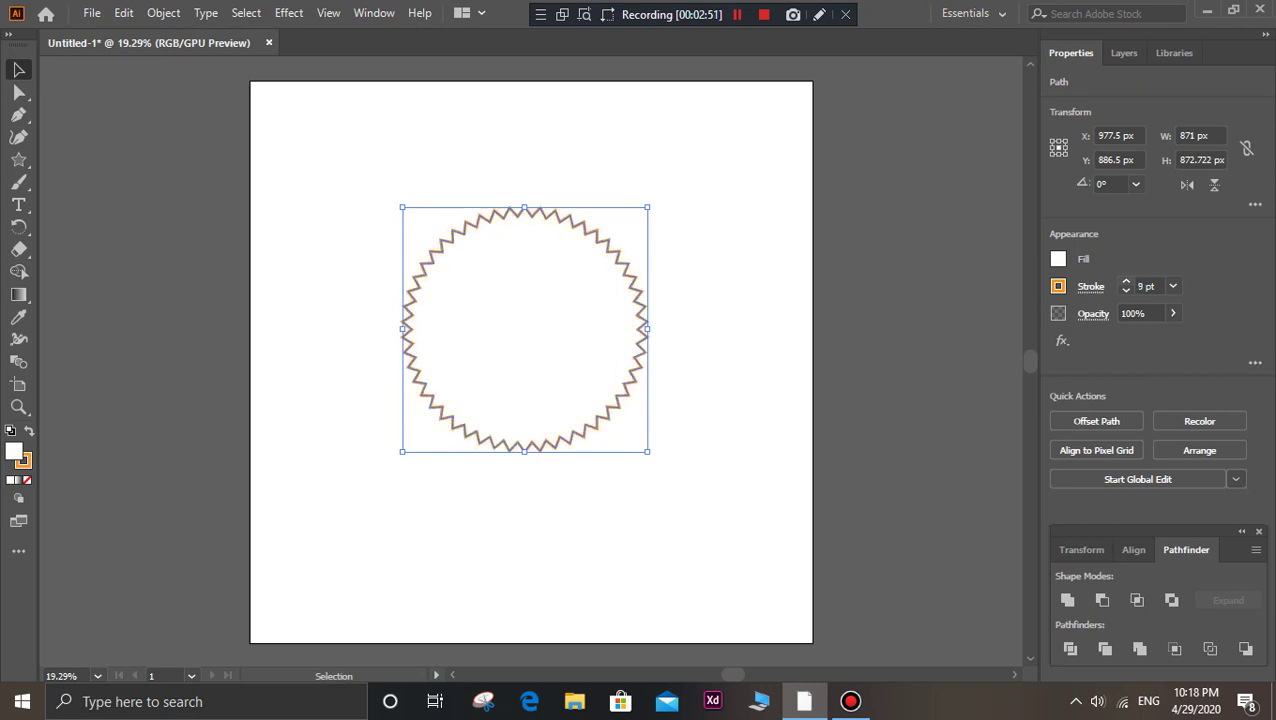
pyautogui.click(1126, 281)
pyautogui.click(1126, 281)
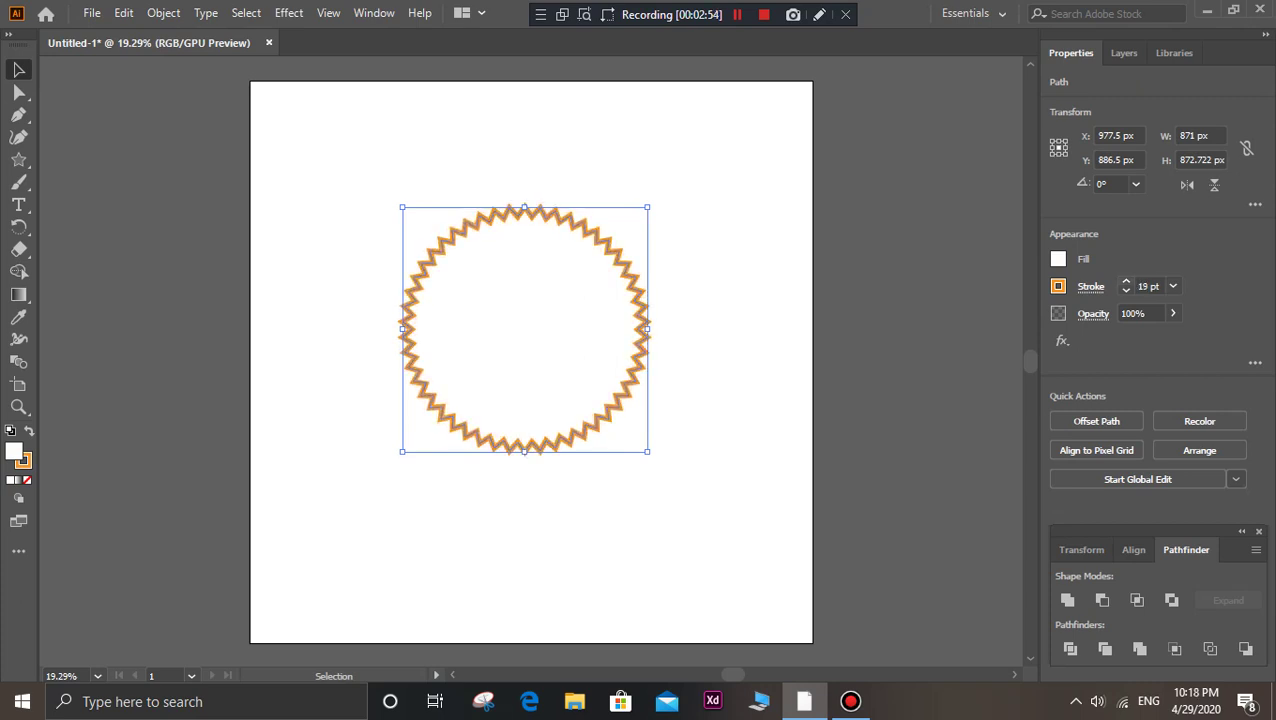
pyautogui.click(1126, 281)
pyautogui.click(1126, 281)
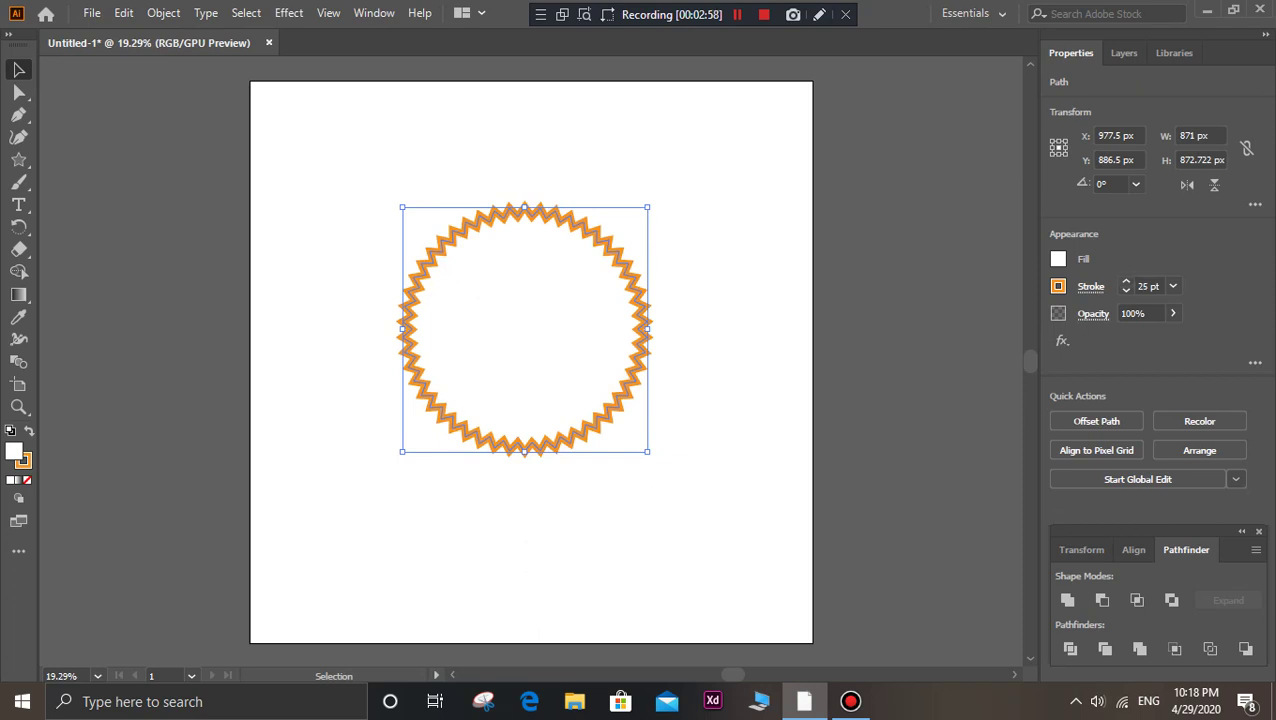
pyautogui.press('i')
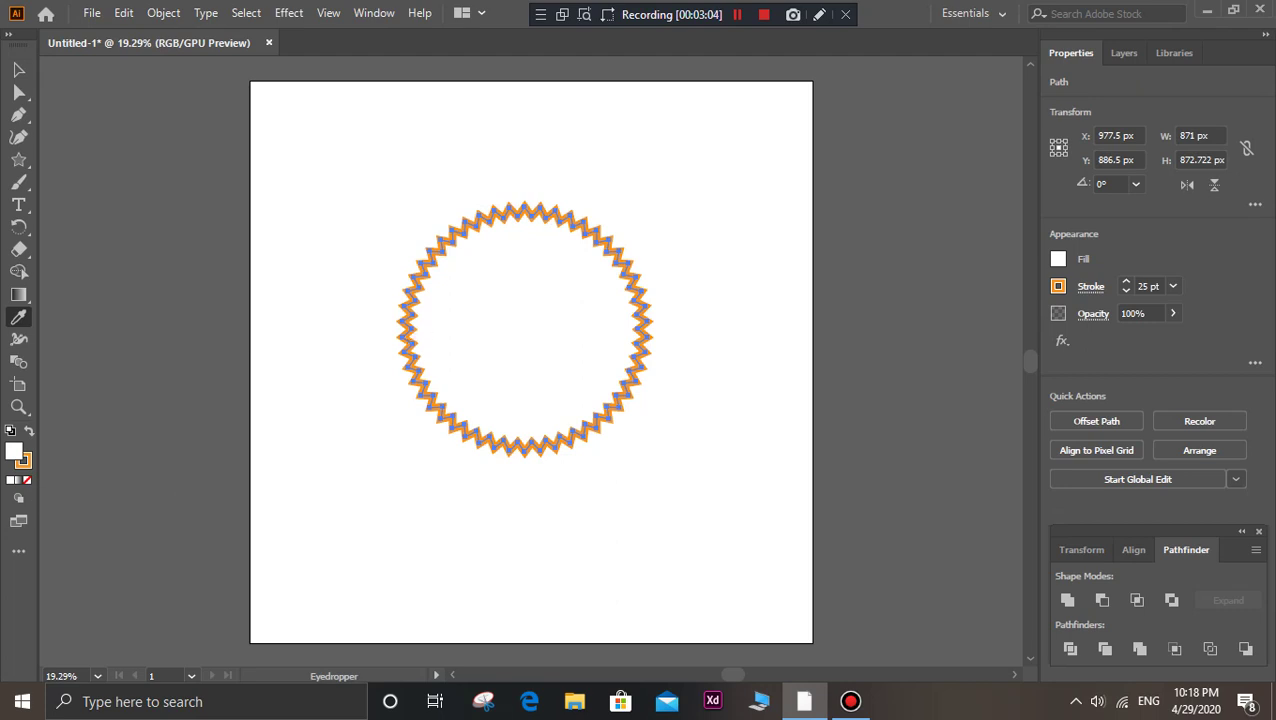
pyautogui.click(1058, 259)
# - Set the star's fill to None to reveal the circle, and reselect the ring
pyautogui.click(853, 325)
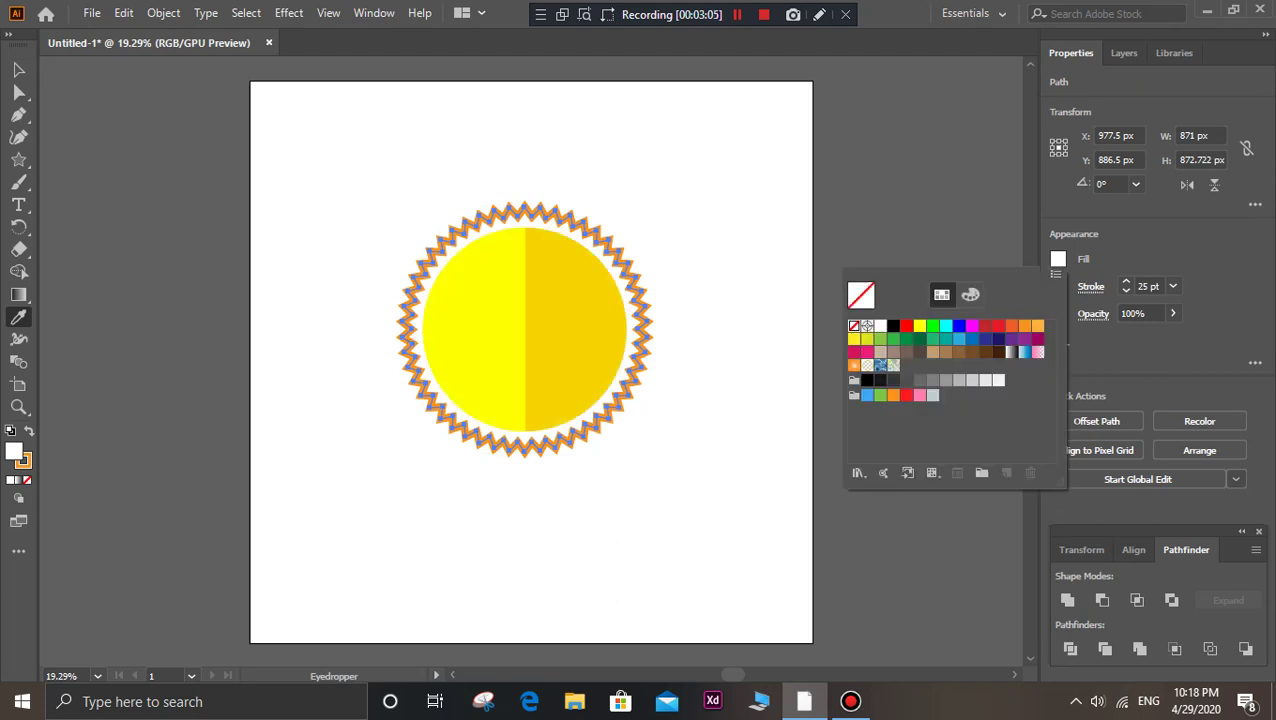
pyautogui.press('Escape')
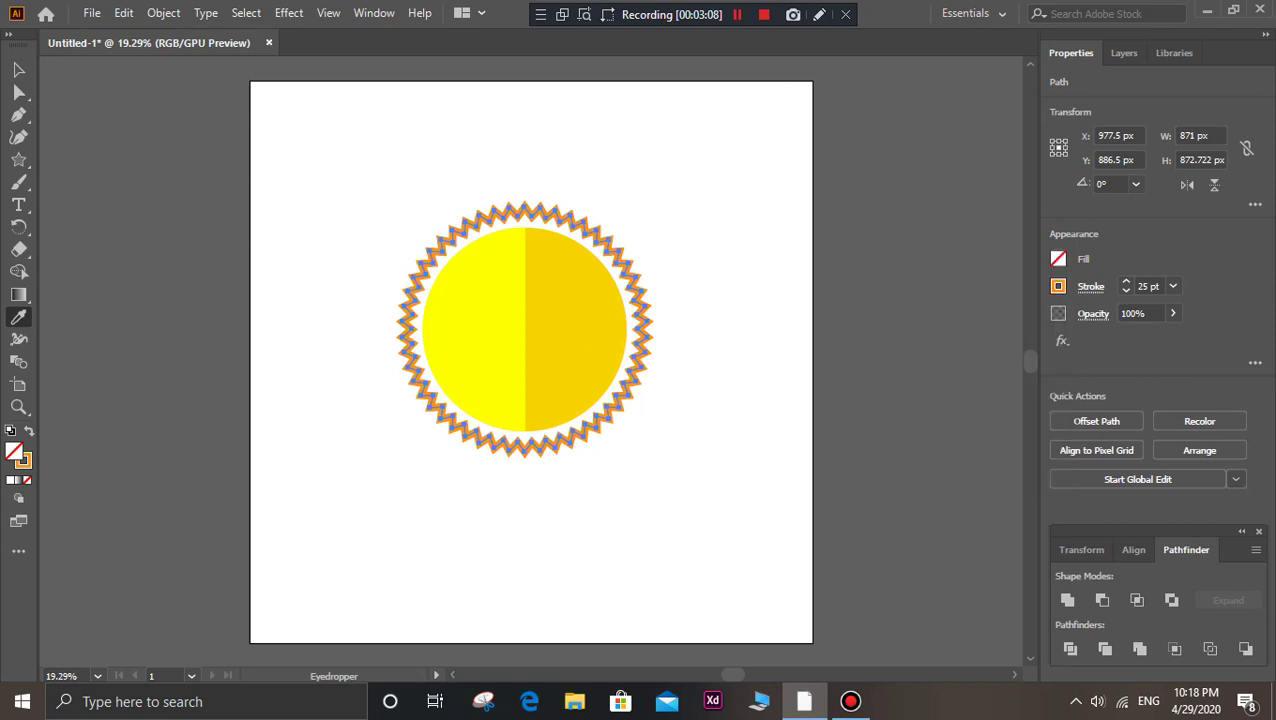
pyautogui.press('v')
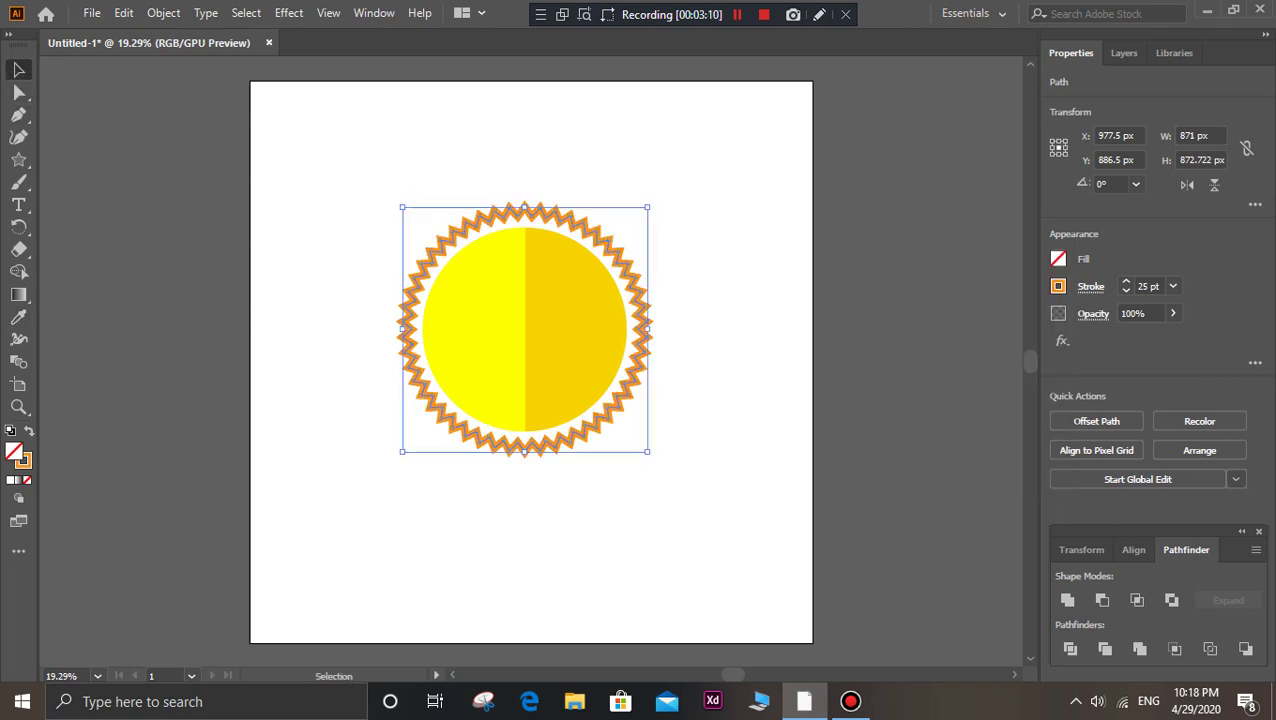
pyautogui.hotkey('ctrl', 'shift', 'a')
pyautogui.click(625, 268)
# - Try sampling the darker yellow onto the star, then undo the colour changes
pyautogui.click(18, 316)
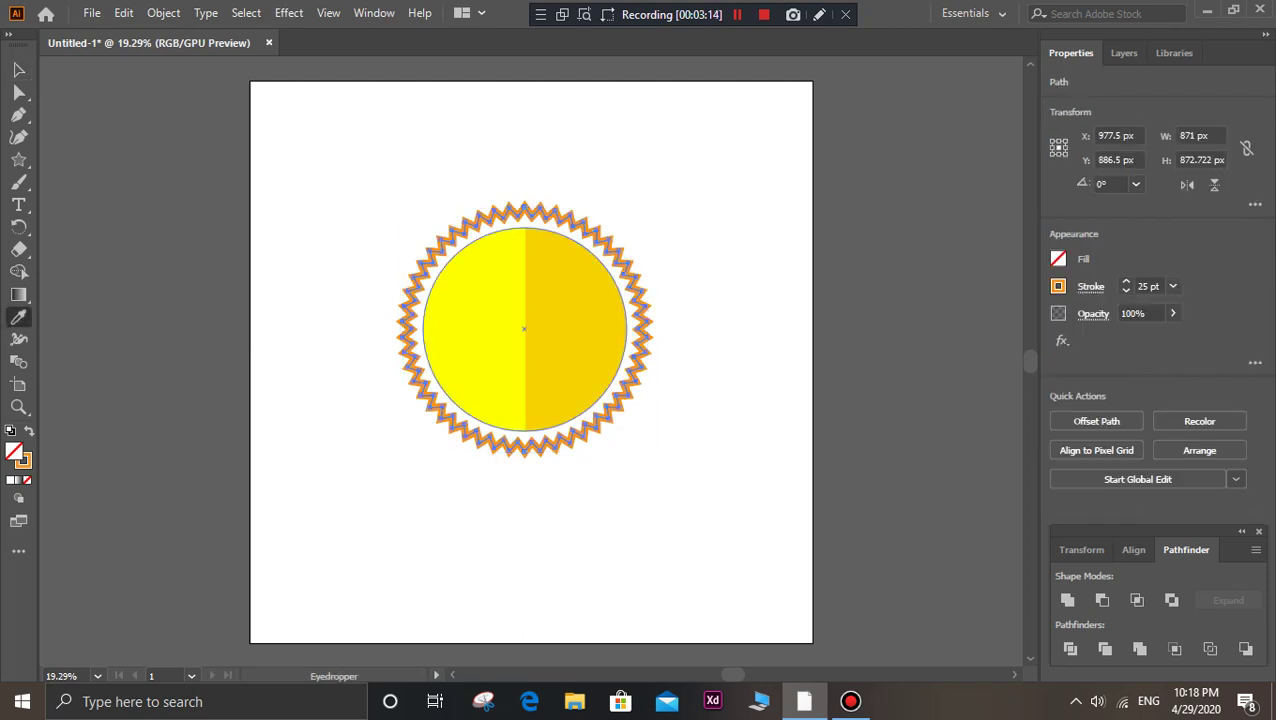
pyautogui.click(575, 330)
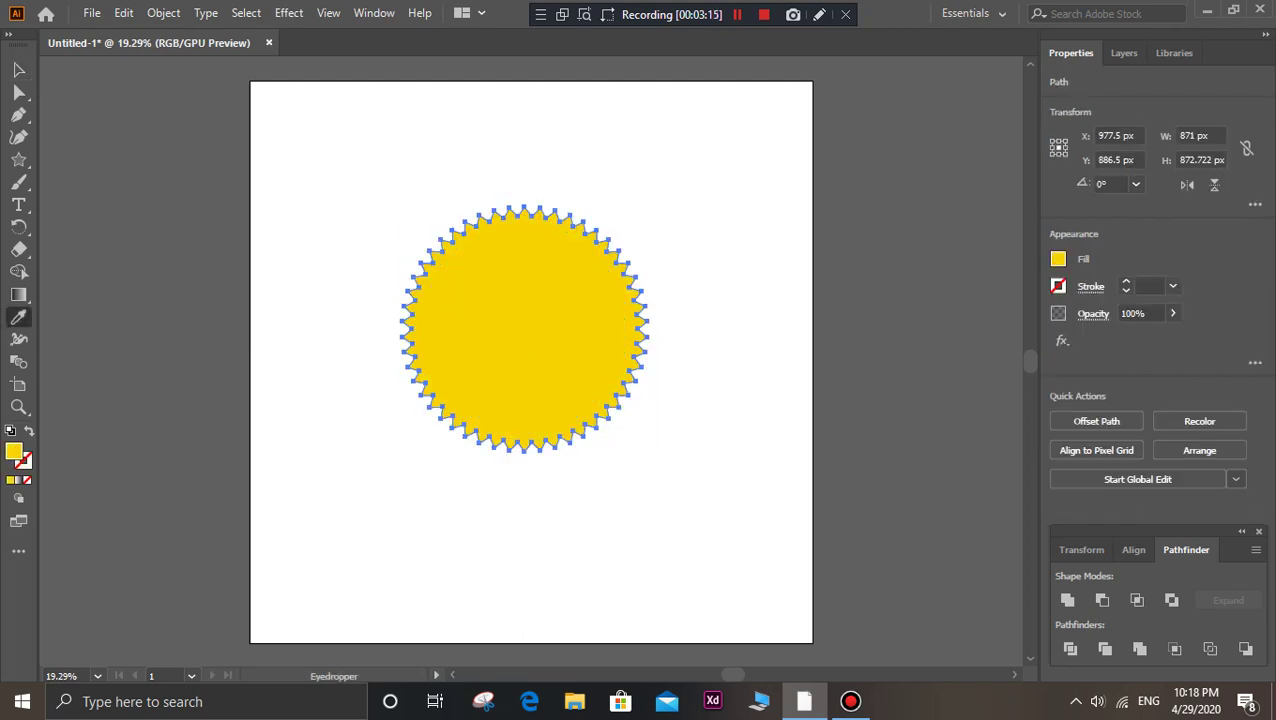
pyautogui.hotkey('ctrl', 'z')
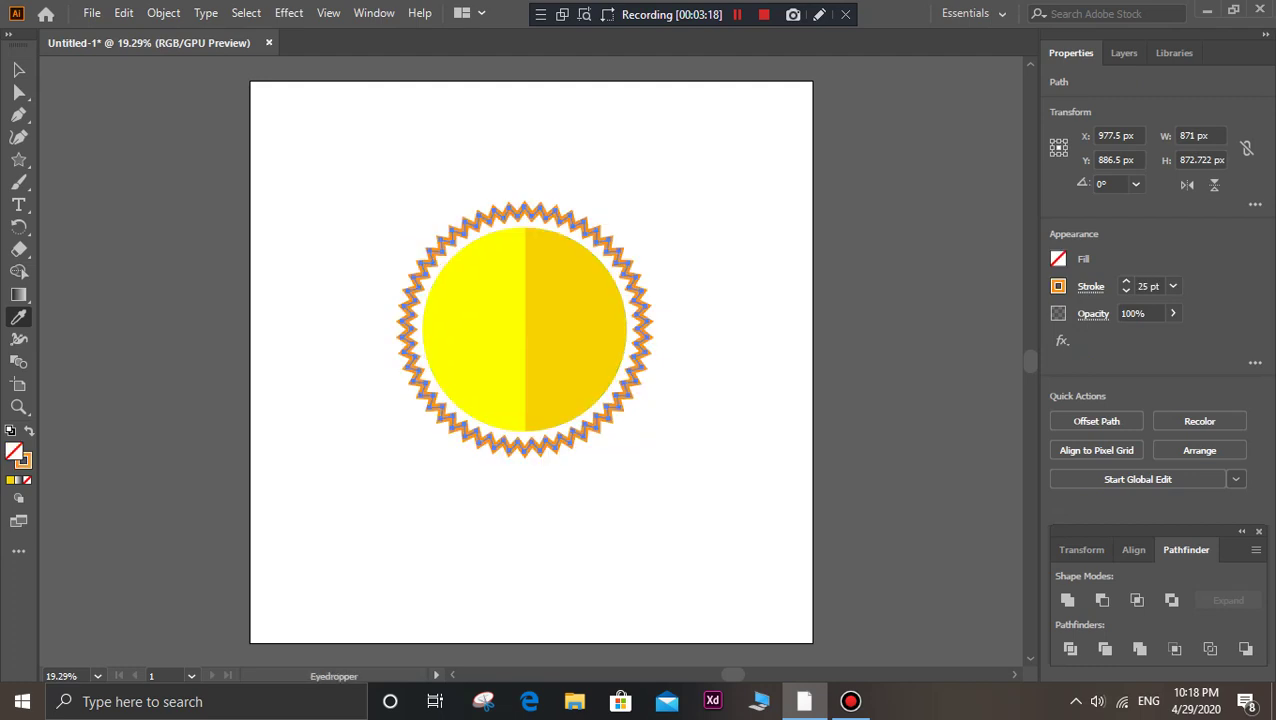
pyautogui.click(1058, 286)
pyautogui.hotkey('ctrl', 'z')
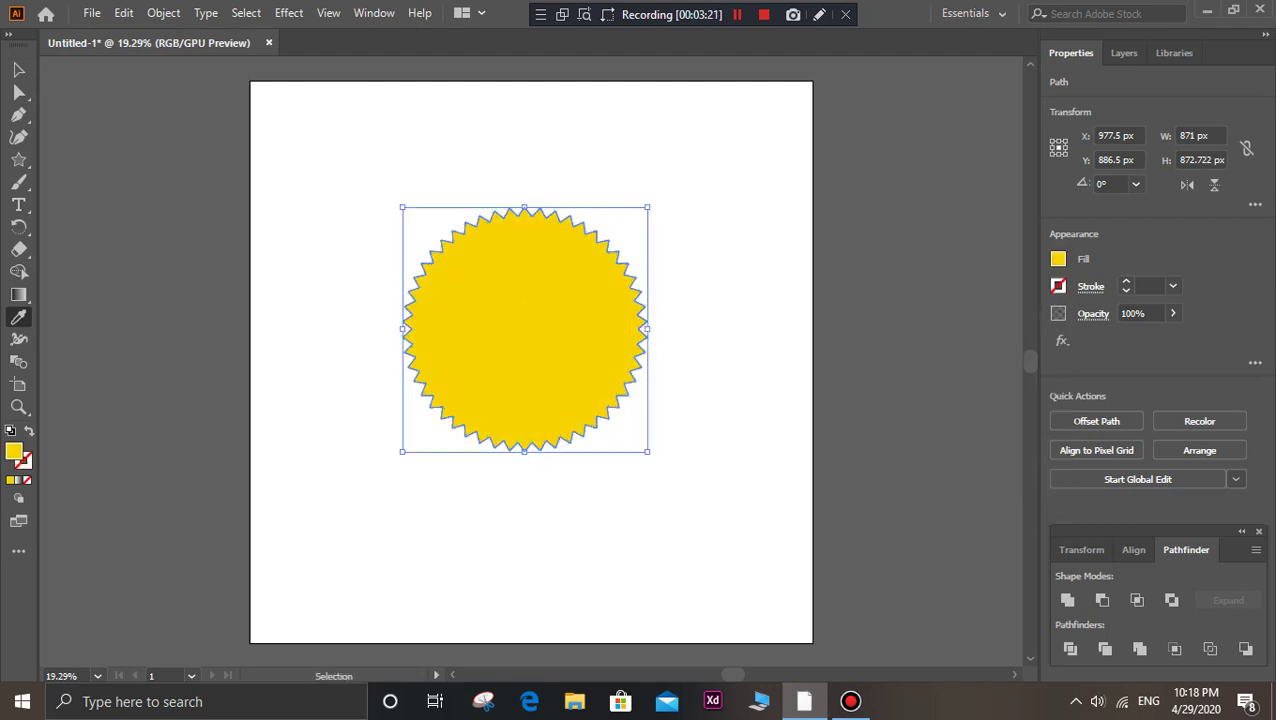
pyautogui.hotkey('ctrl', 'shift', 'z')
pyautogui.press('v')
pyautogui.hotkey('ctrl', 'shift', 'a')
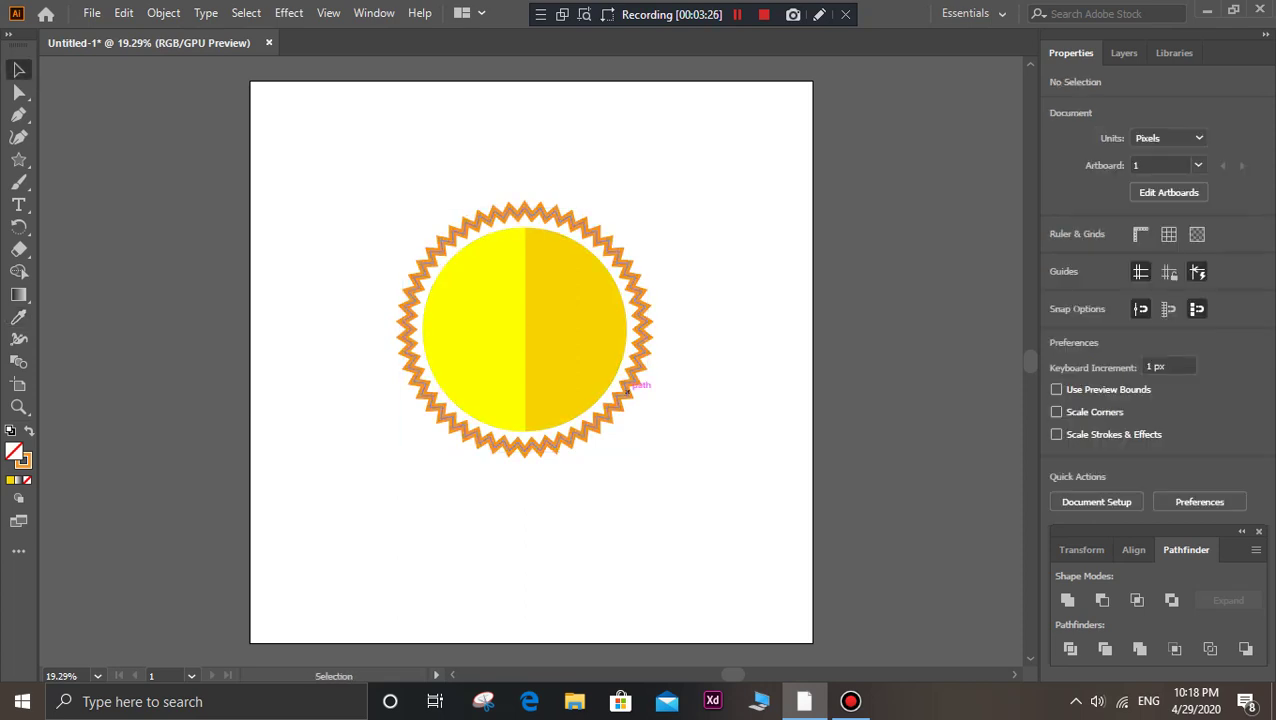
# - Enlarge the whole sun badge evenly from its centre
pyautogui.hotkey('ctrl', 'a')
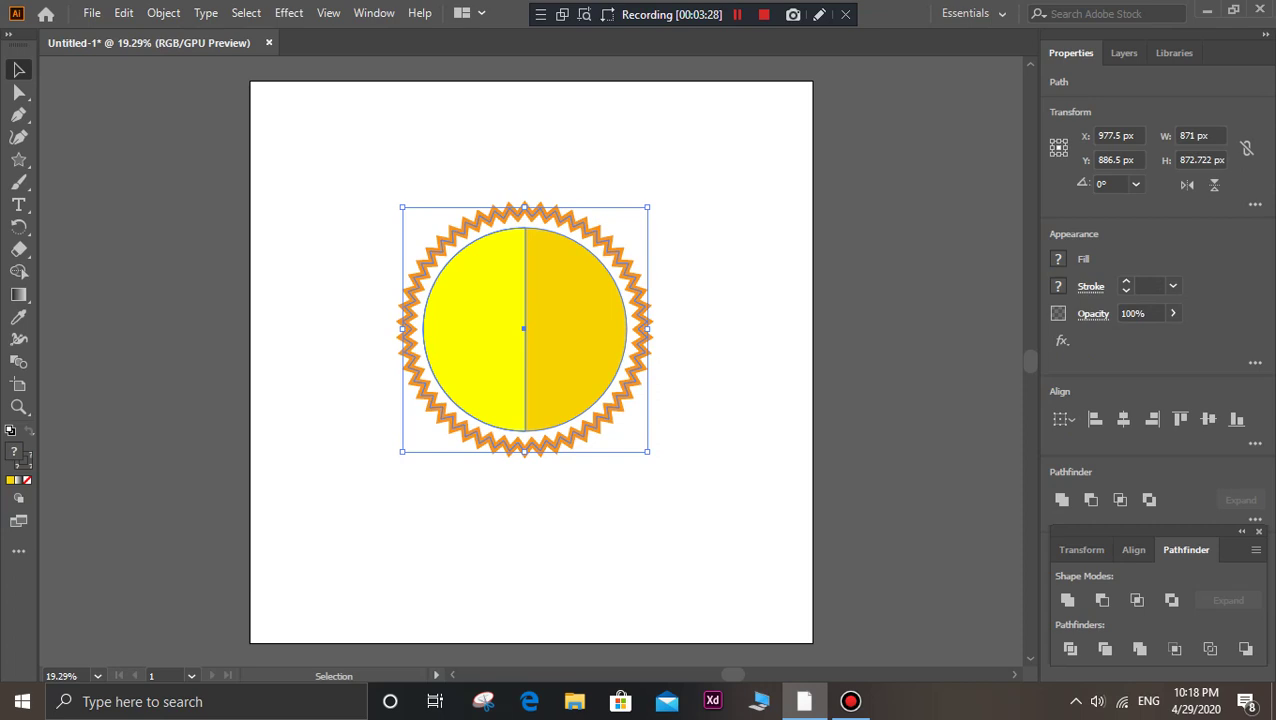
pyautogui.press('shift')
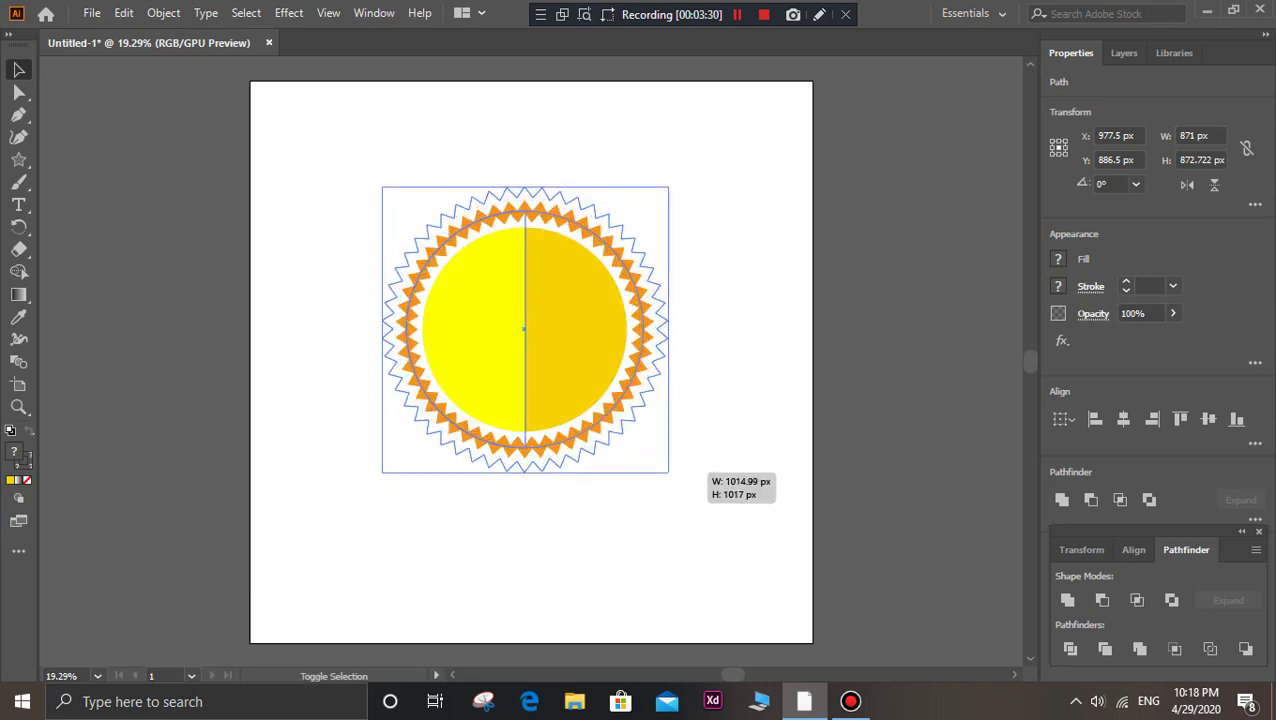
pyautogui.moveTo(647, 451); pyautogui.dragTo(673, 477)
pyautogui.hotkey('ctrl', 'shift', 'a')
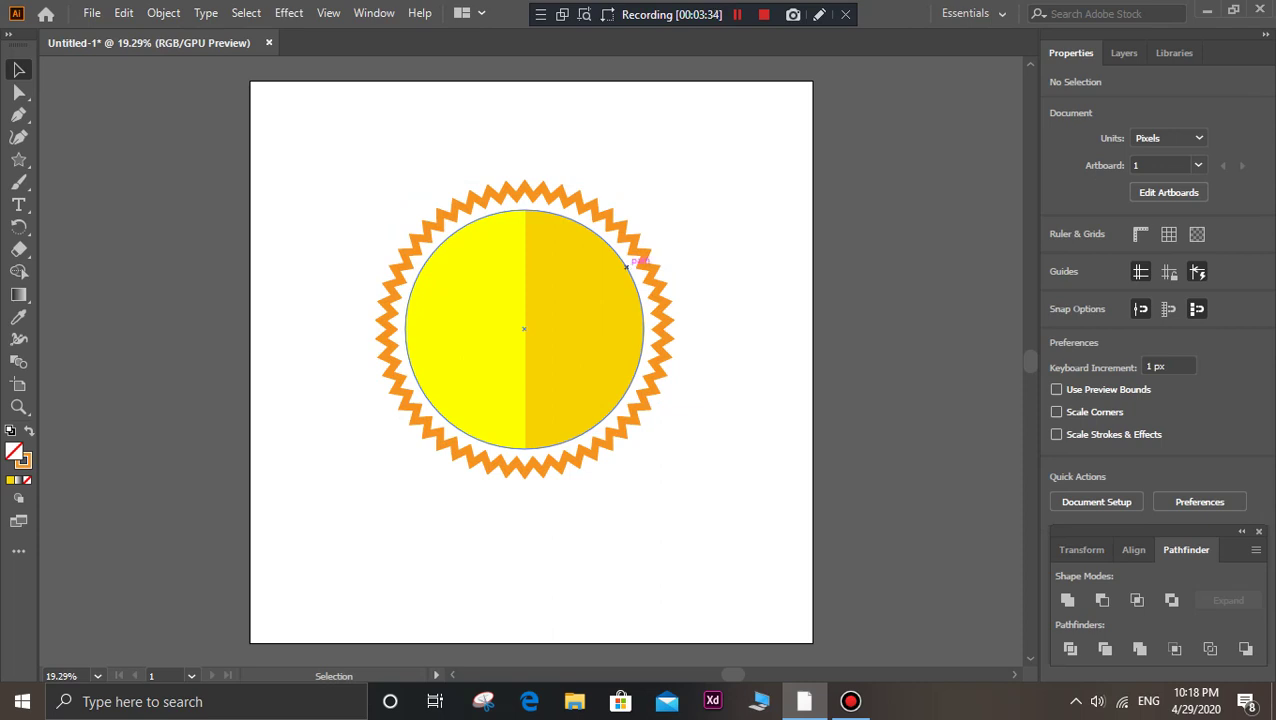
# - Shrink the zigzag ring to about 941 × 943 px around the circle
pyautogui.click(638, 257)
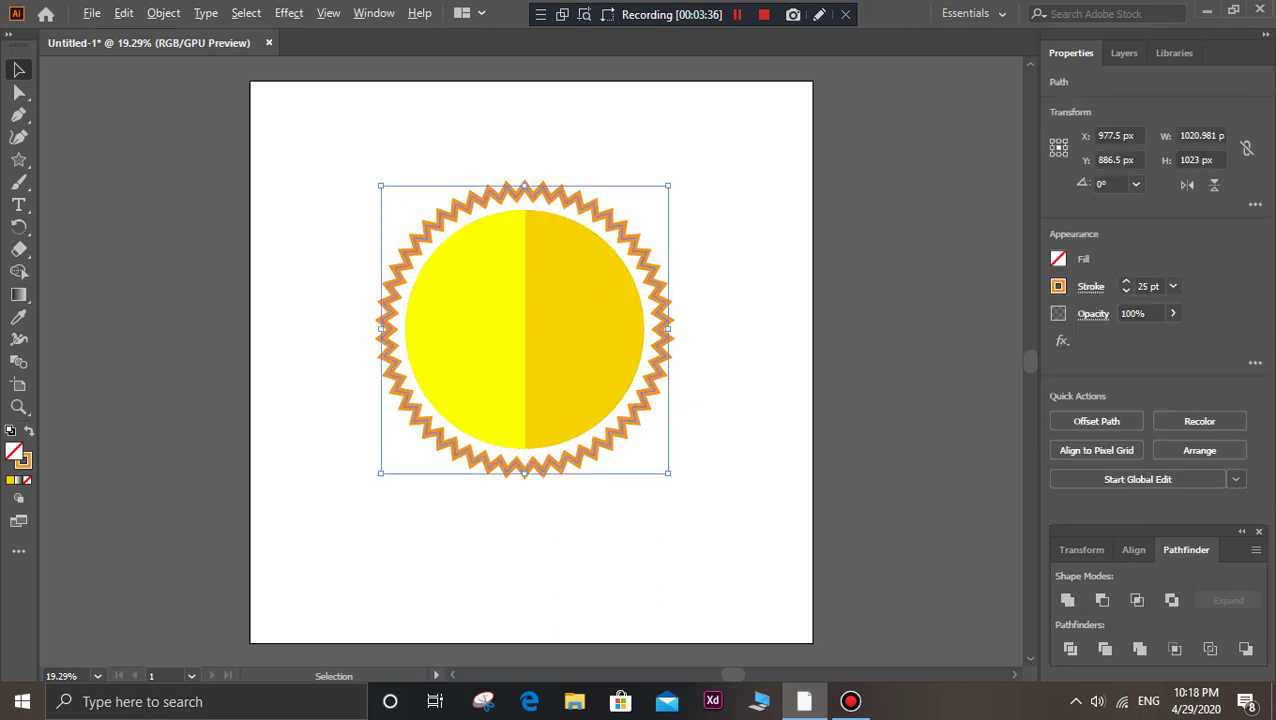
pyautogui.moveTo(669, 473)
pyautogui.mouseDown()
pyautogui.moveTo(689, 457)
pyautogui.moveTo(662, 466)
pyautogui.mouseUp()
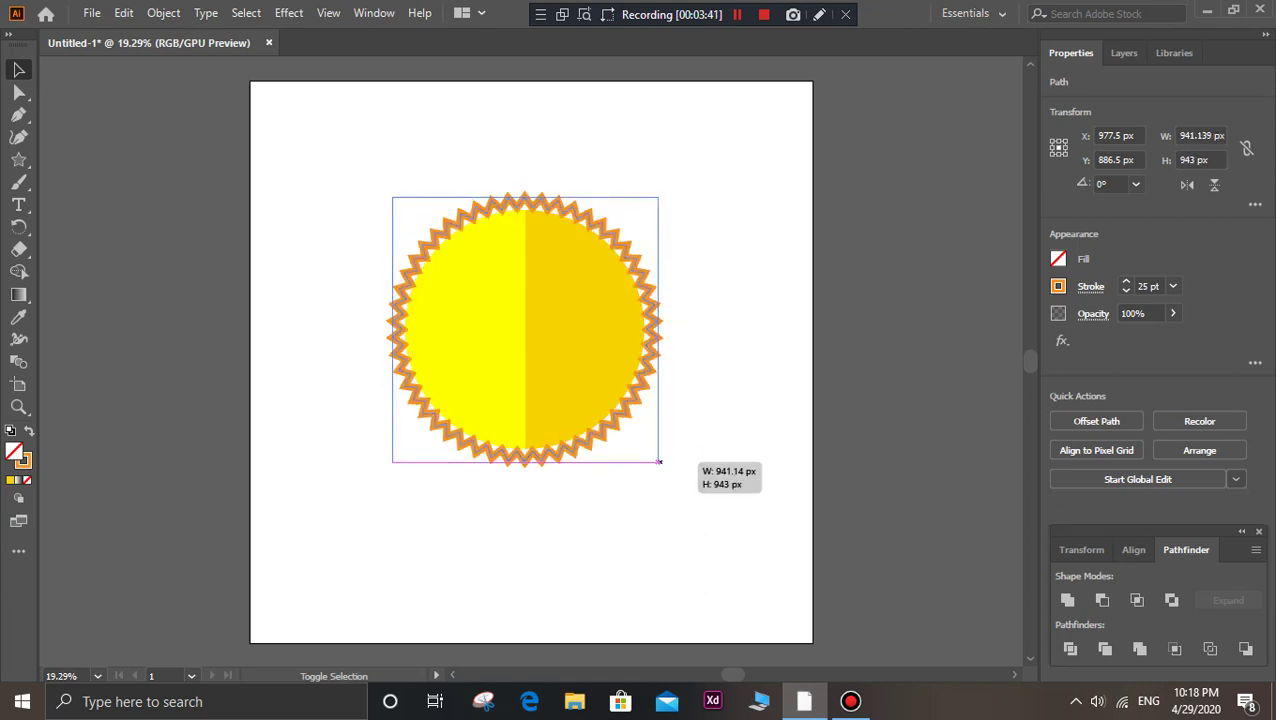
pyautogui.hotkey('ctrl', 'shift', 'a')
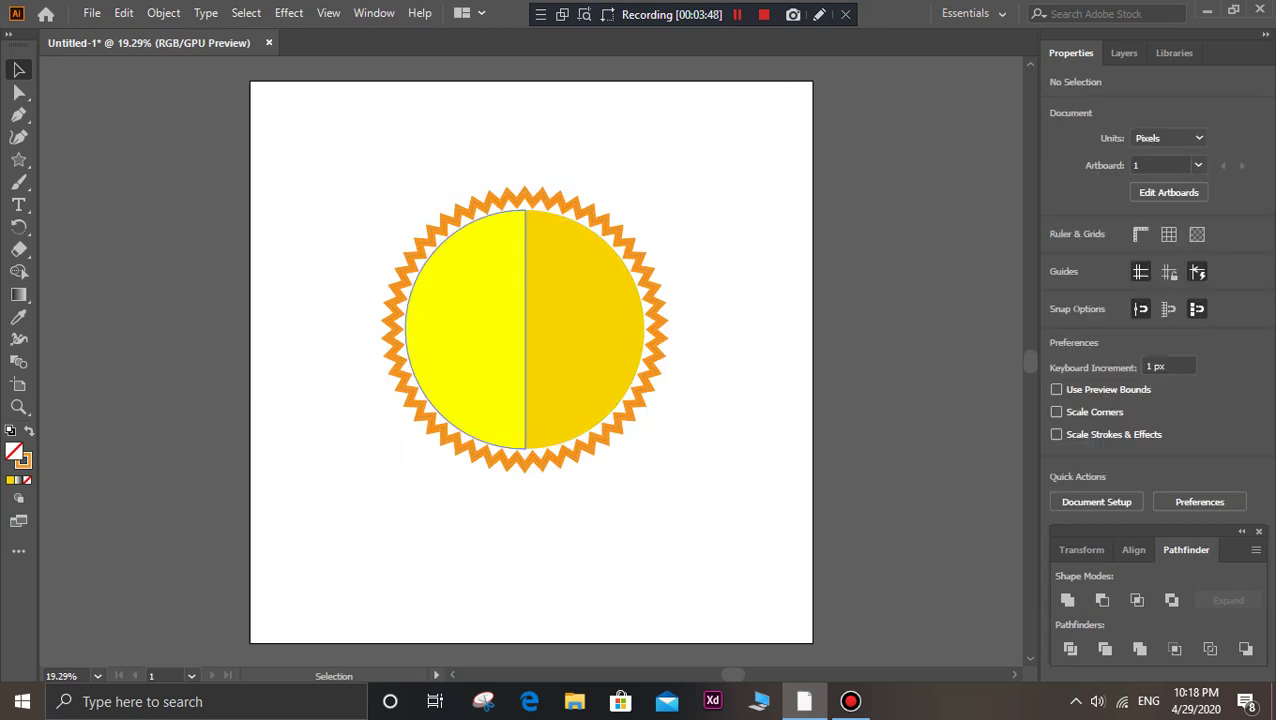
# - Draw a closed notched banner shape with the Pen tool left of the sun
pyautogui.press('p')
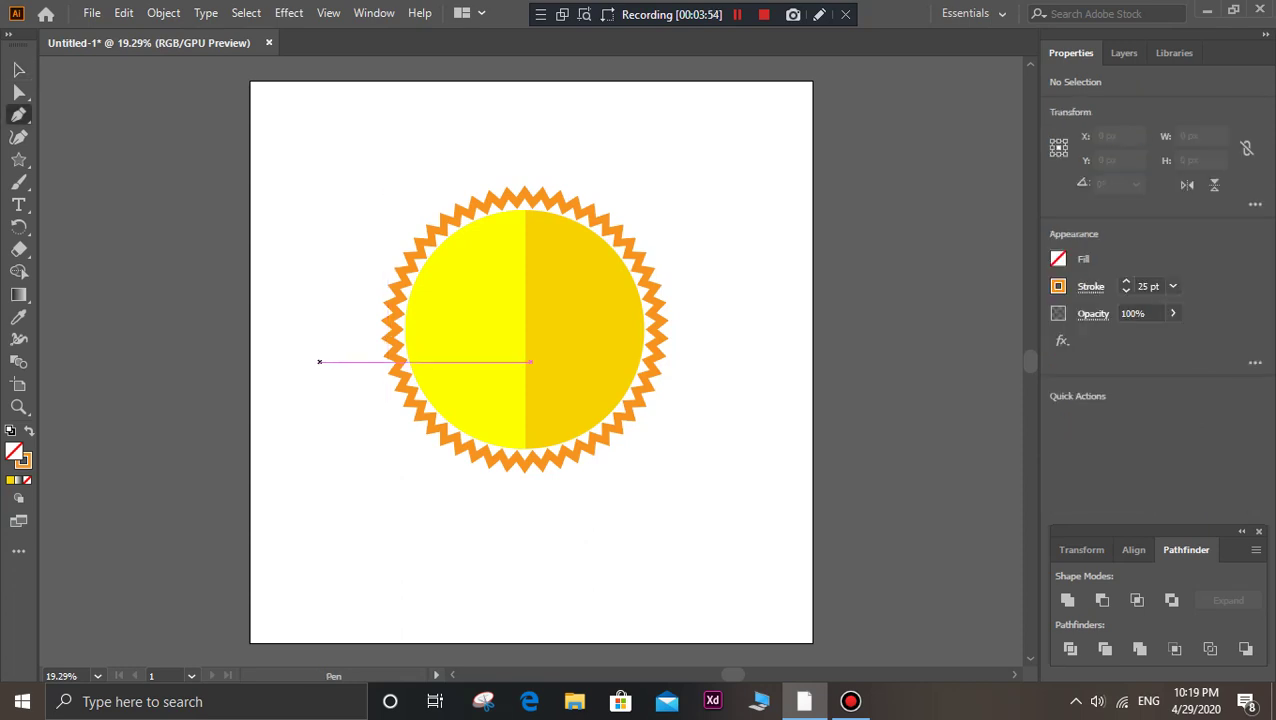
pyautogui.click(317, 361)
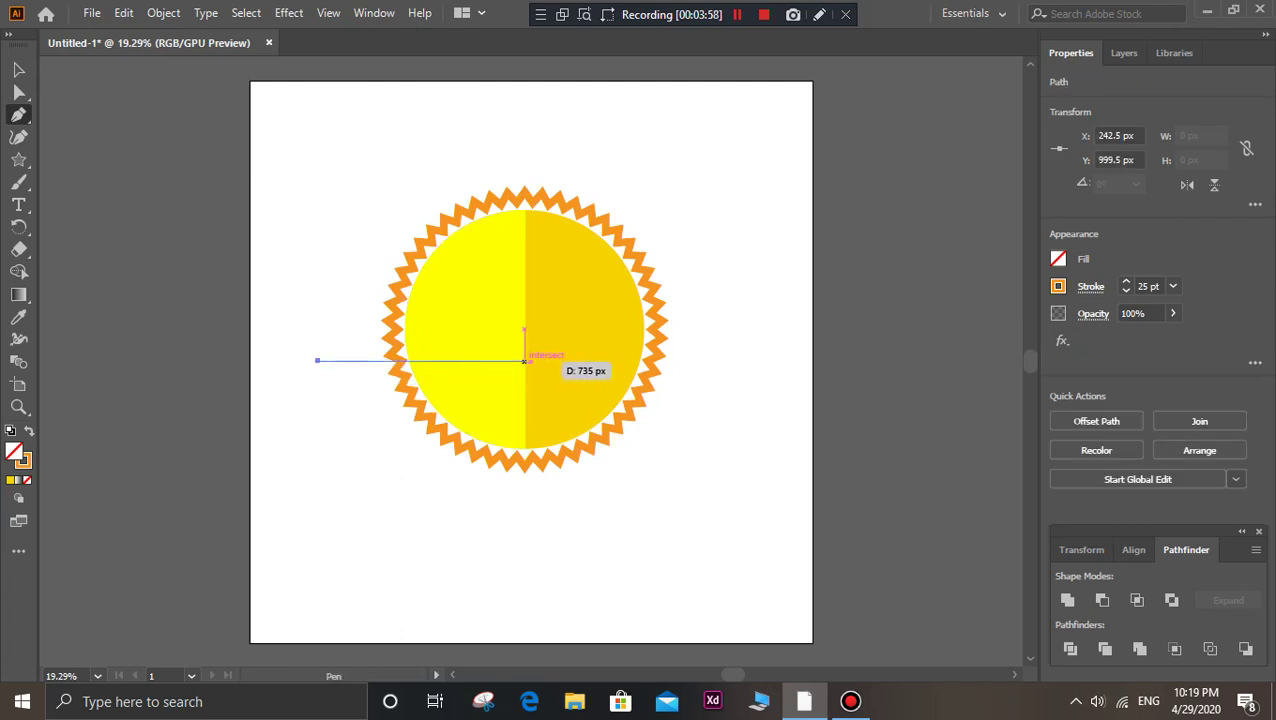
pyautogui.click(524, 361)
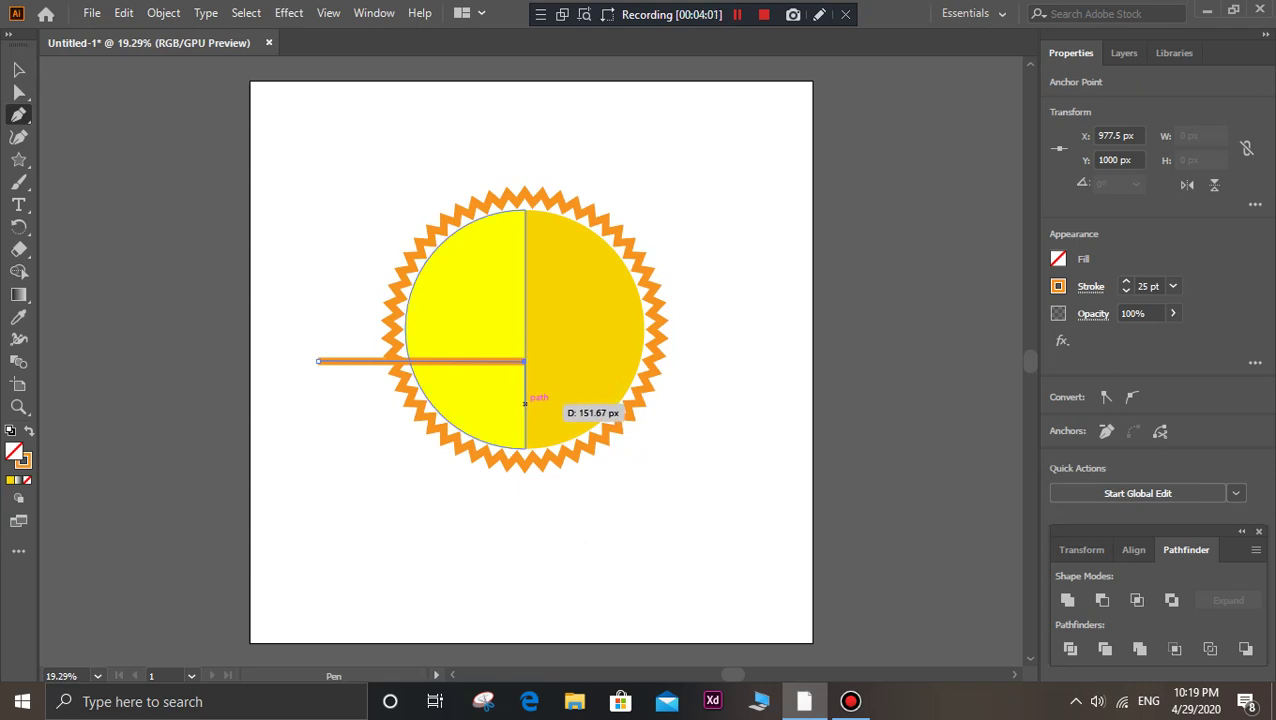
pyautogui.click(524, 399)
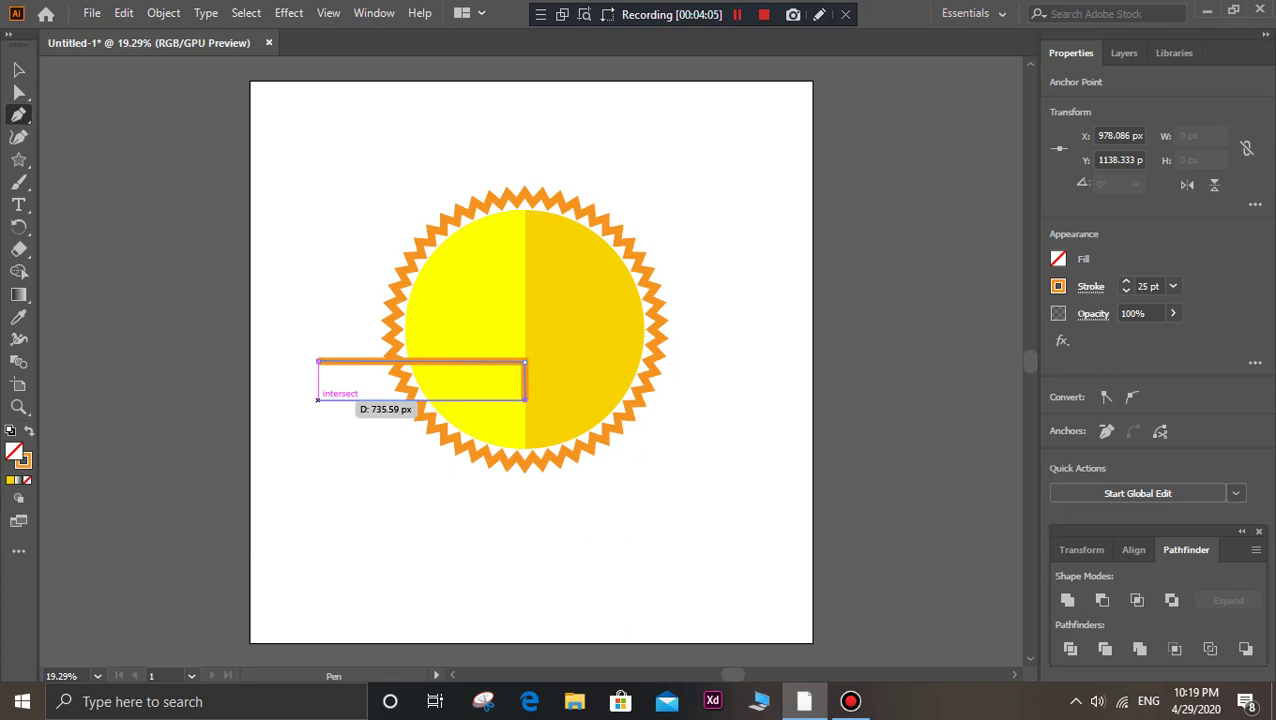
pyautogui.click(317, 399)
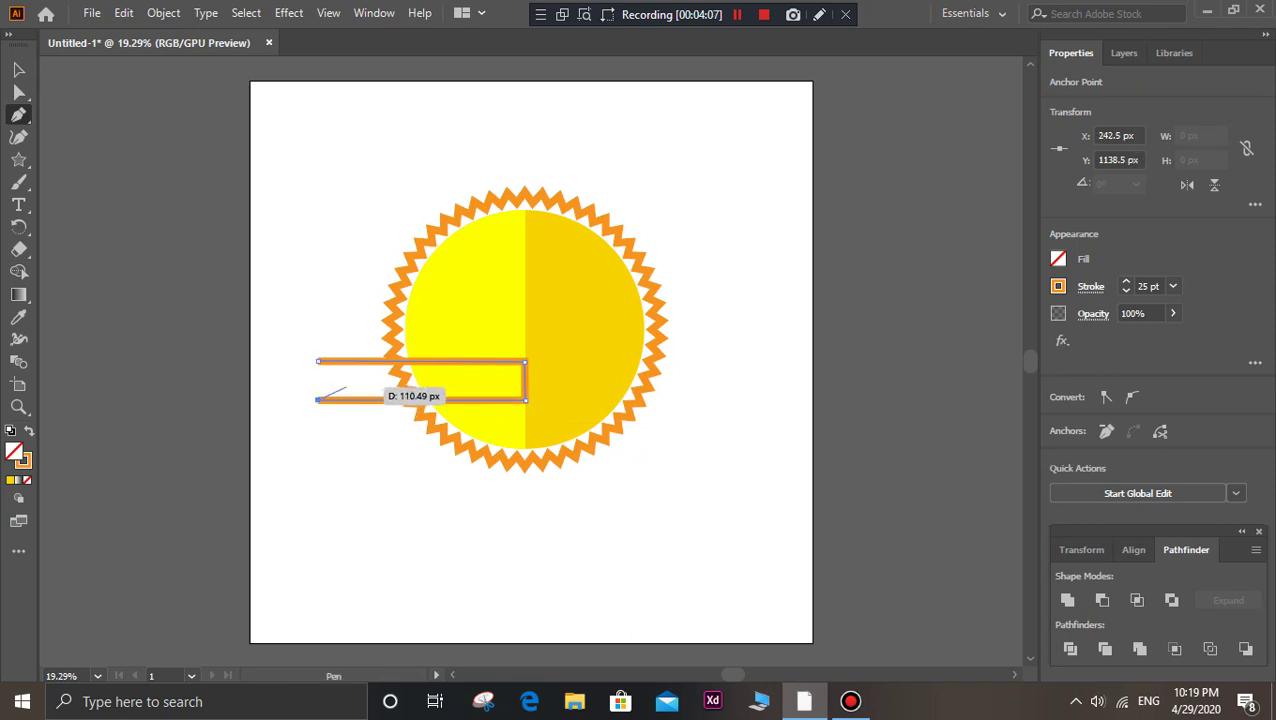
pyautogui.click(346, 386)
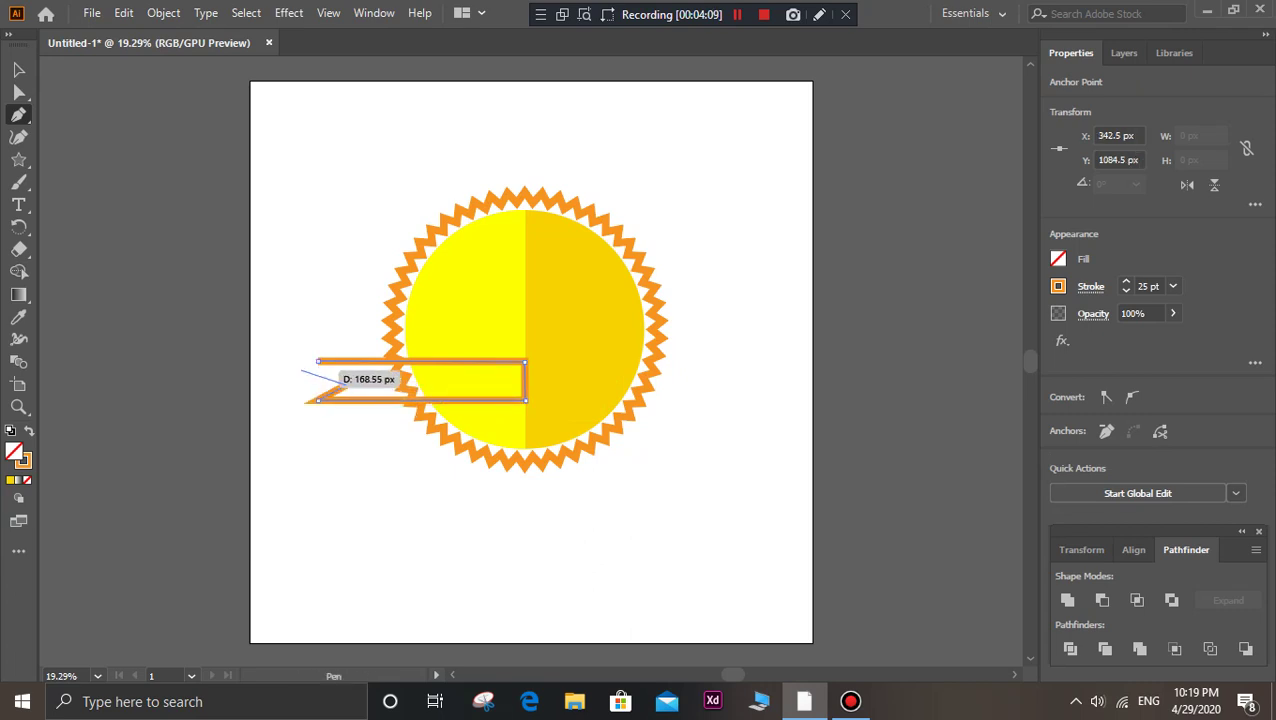
pyautogui.click(296, 360)
pyautogui.click(318, 361)
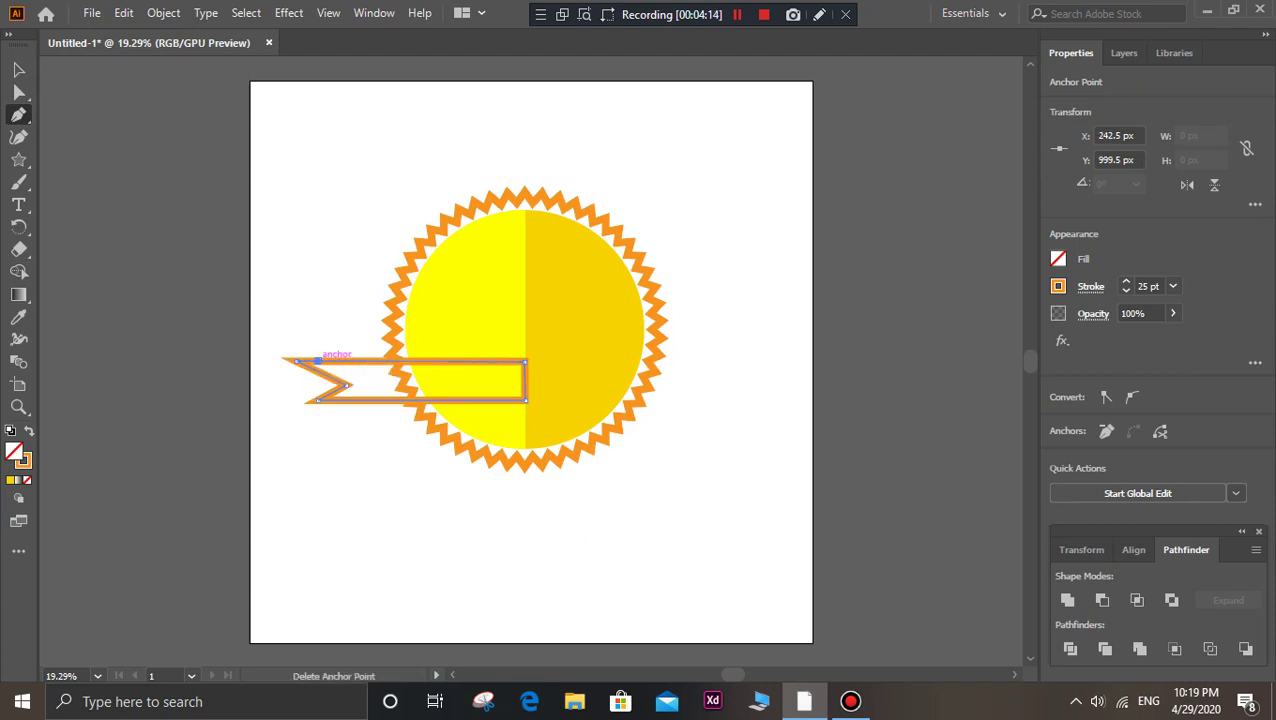
pyautogui.click(18, 69)
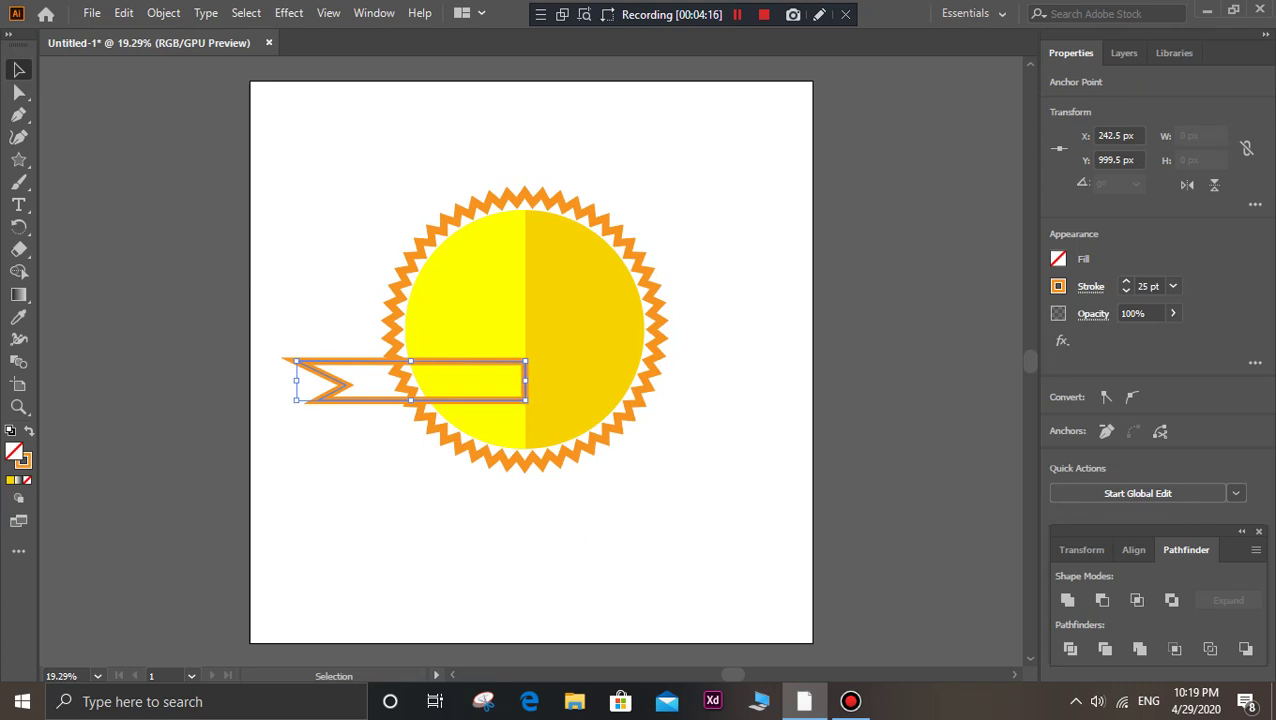
# - Set the banner's stroke weight to 5 pt
pyautogui.click(290, 430)
pyautogui.click(296, 372)
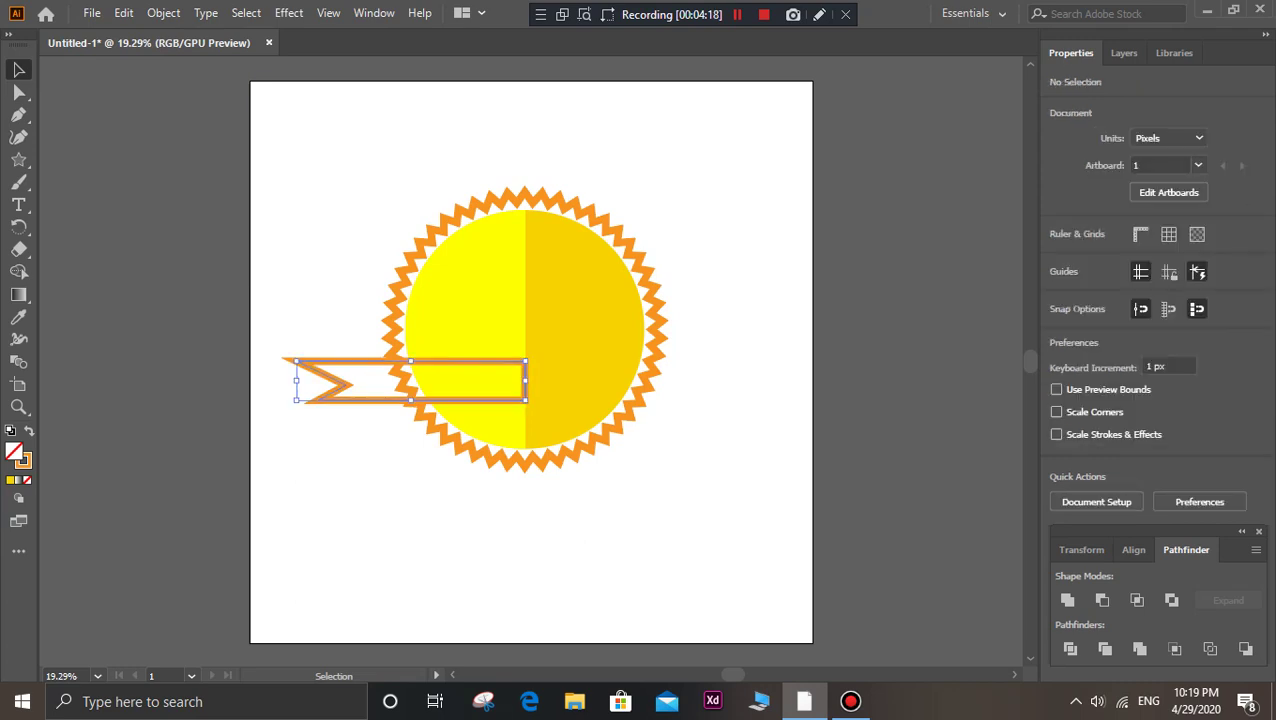
pyautogui.write('8')
pyautogui.press('Return')
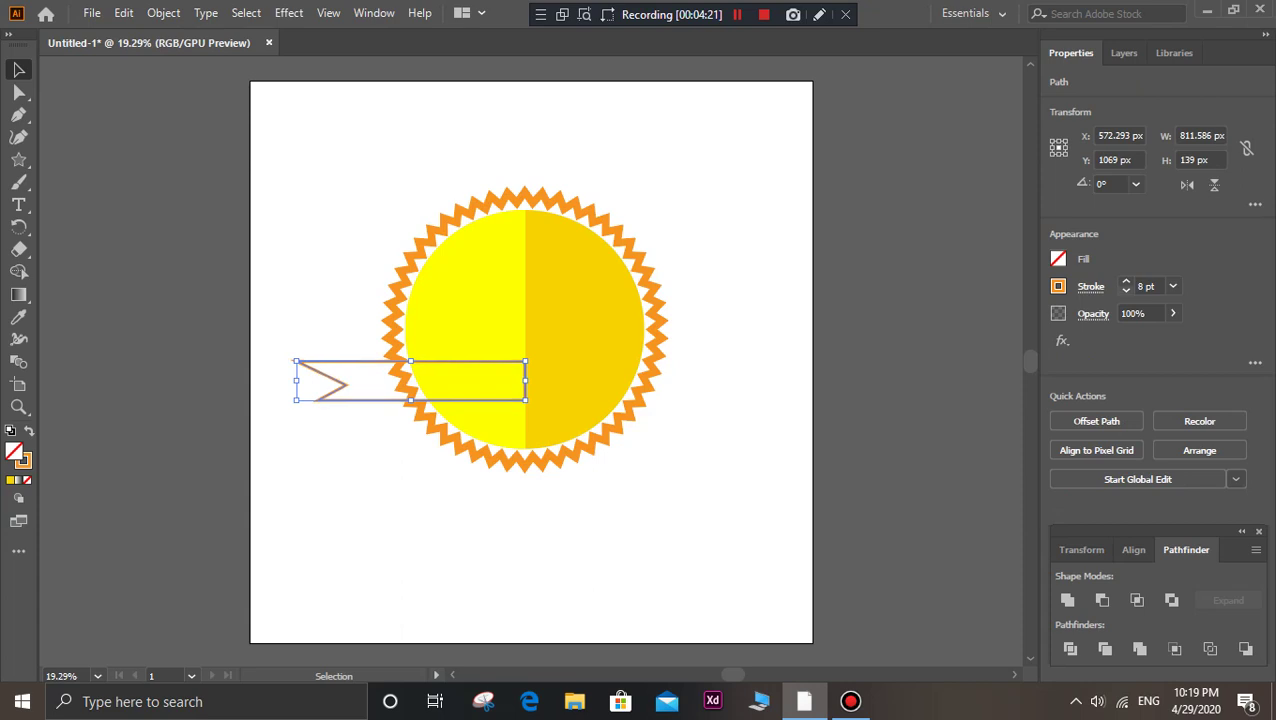
pyautogui.write('5')
pyautogui.press('Return')
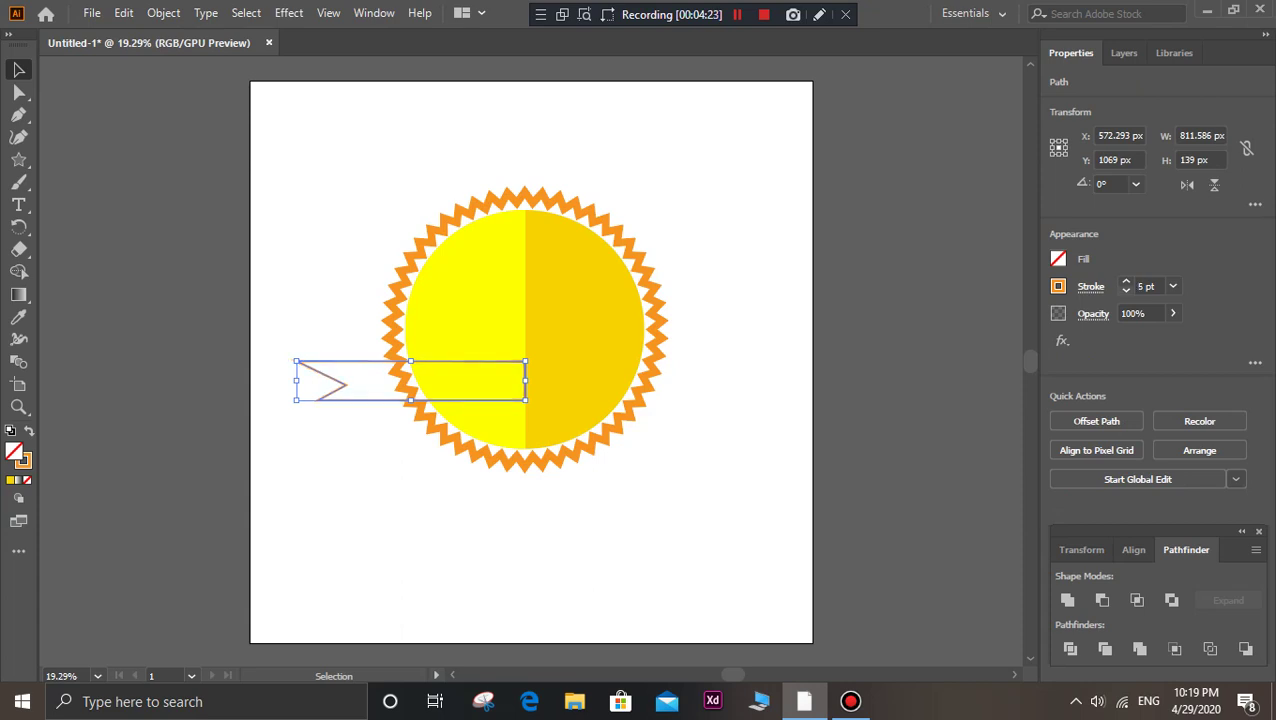
# - Flip the banner so its notch faces right and move it across the sun
pyautogui.click(310, 420)
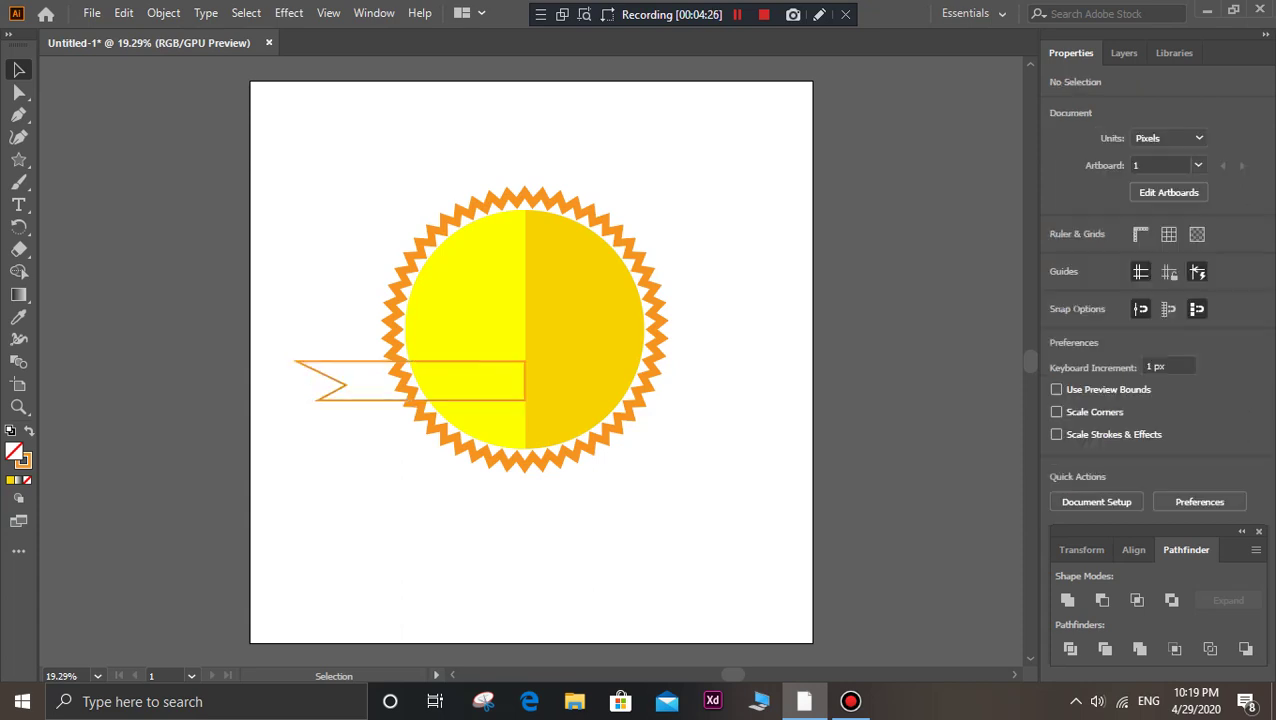
pyautogui.click(325, 375)
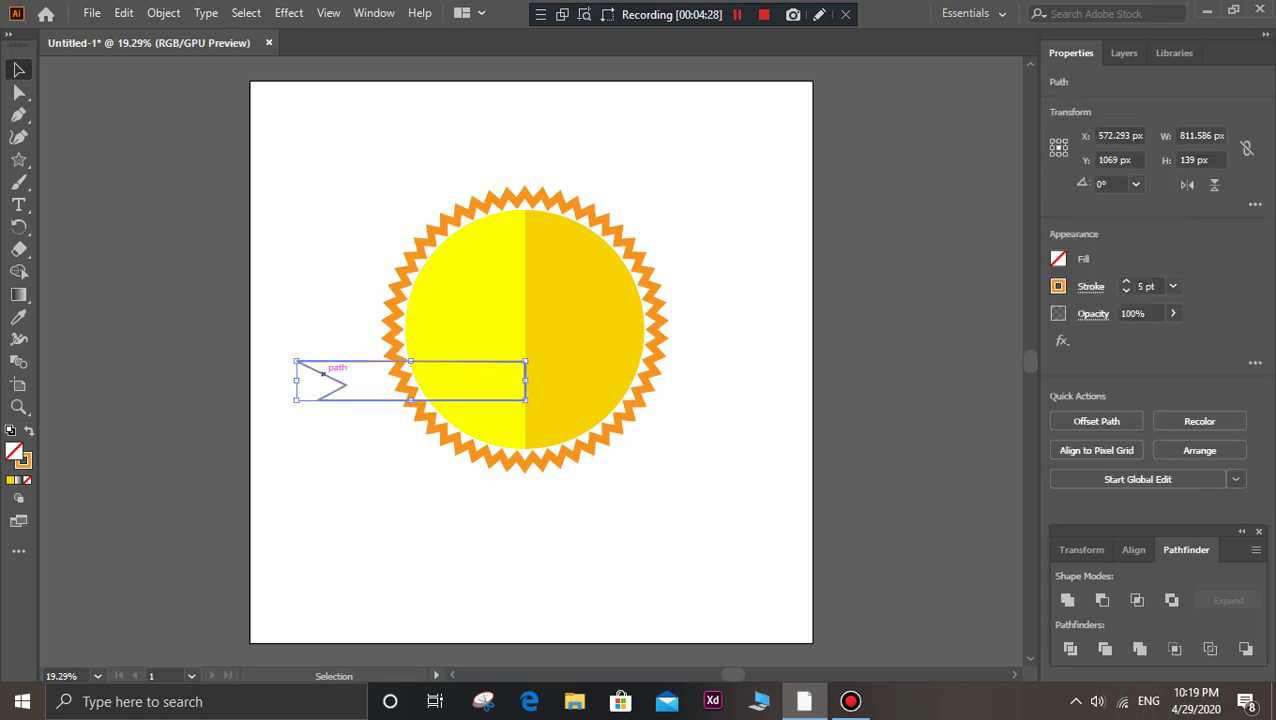
pyautogui.moveTo(296, 380)
pyautogui.mouseDown()
pyautogui.moveTo(562, 380)
pyautogui.moveTo(524, 395)
pyautogui.mouseUp()
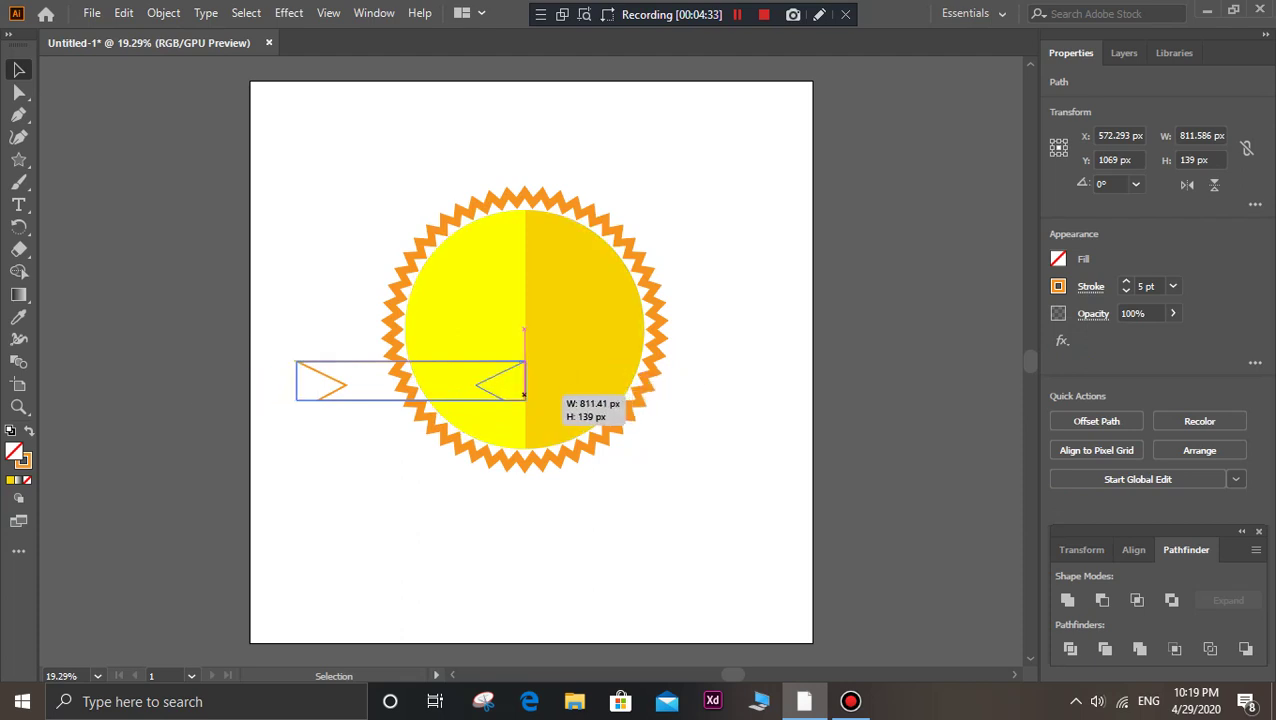
pyautogui.click(405, 390)
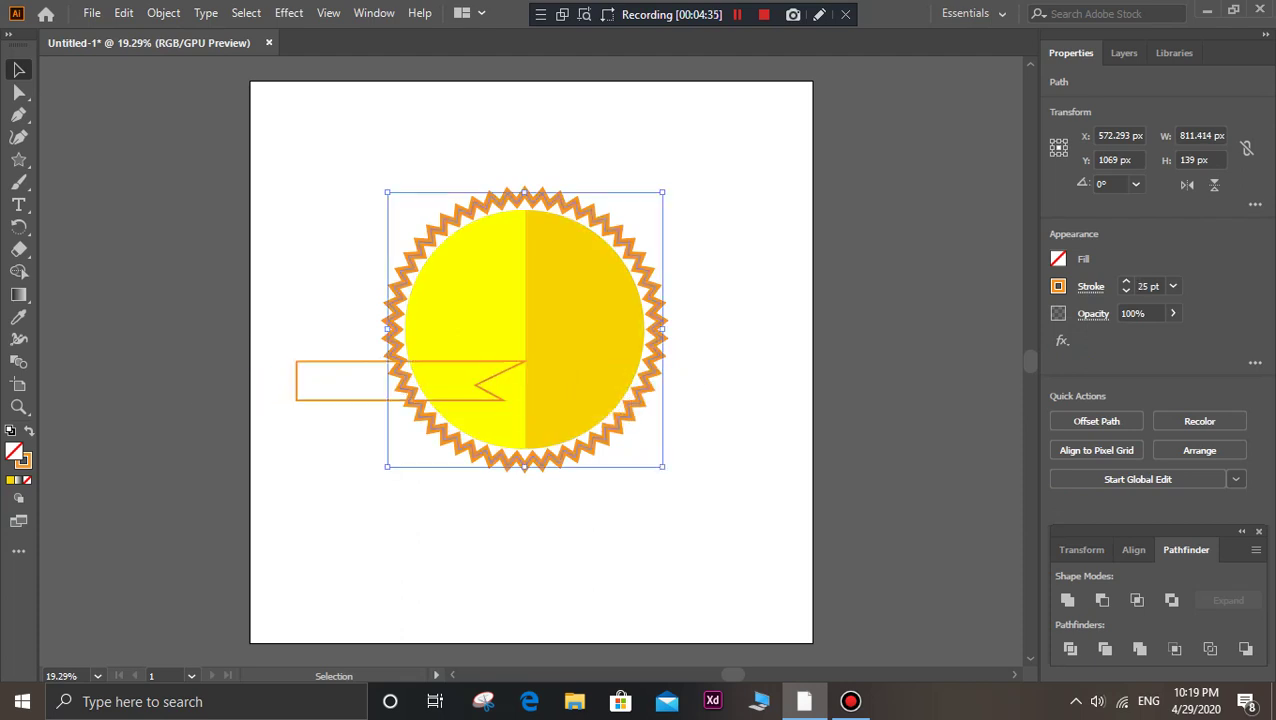
pyautogui.doubleClick(372, 392)
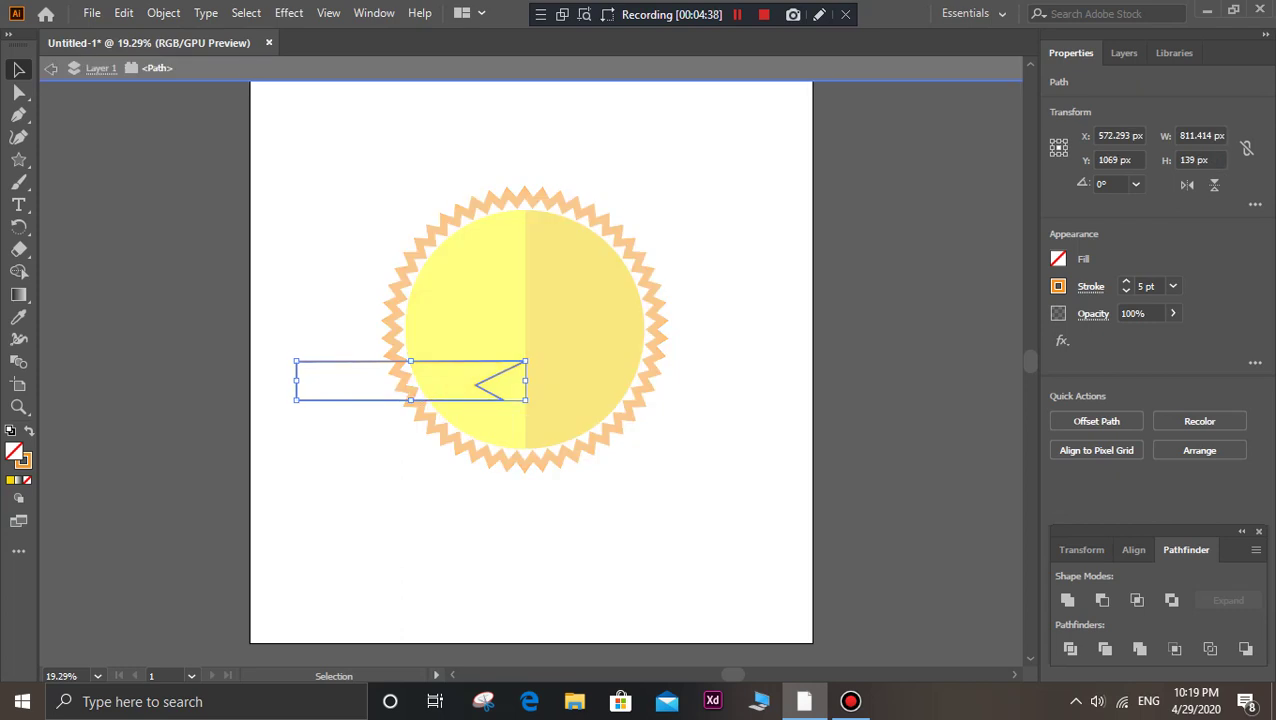
pyautogui.press('Escape')
pyautogui.press('Escape')
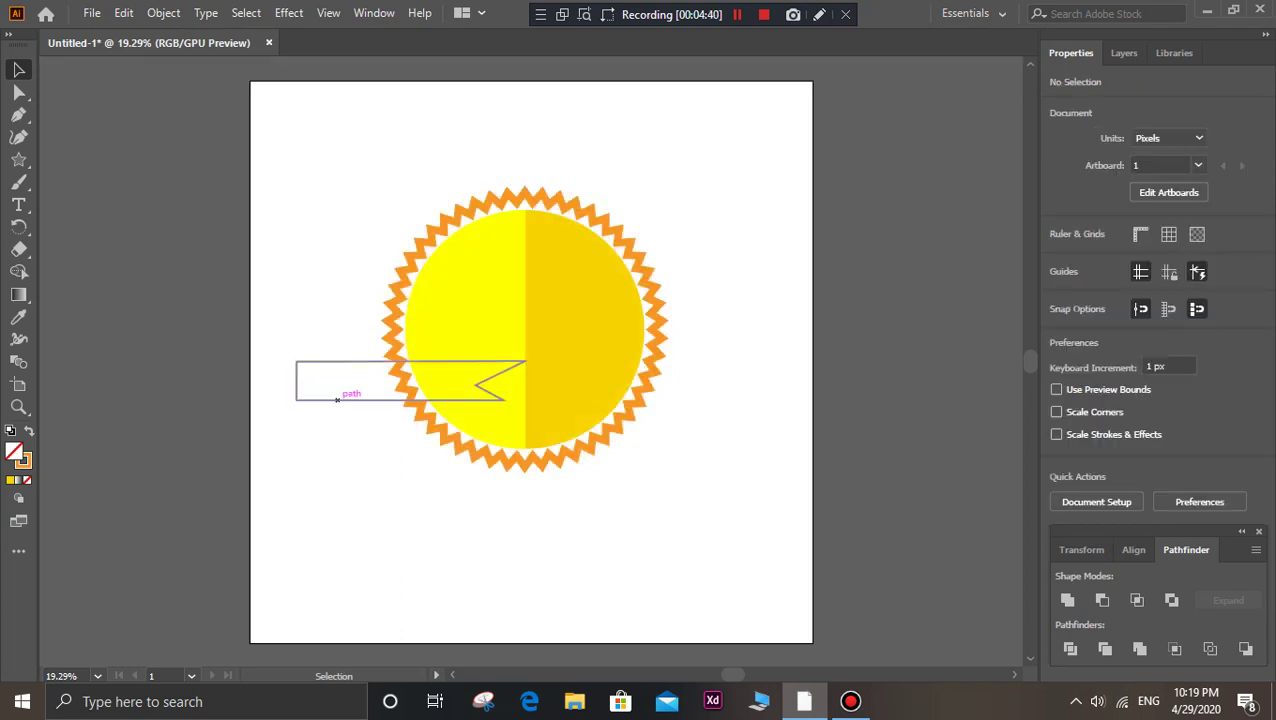
pyautogui.moveTo(337, 399)
pyautogui.mouseDown()
pyautogui.moveTo(682, 380)
pyautogui.moveTo(643, 380)
pyautogui.mouseUp()
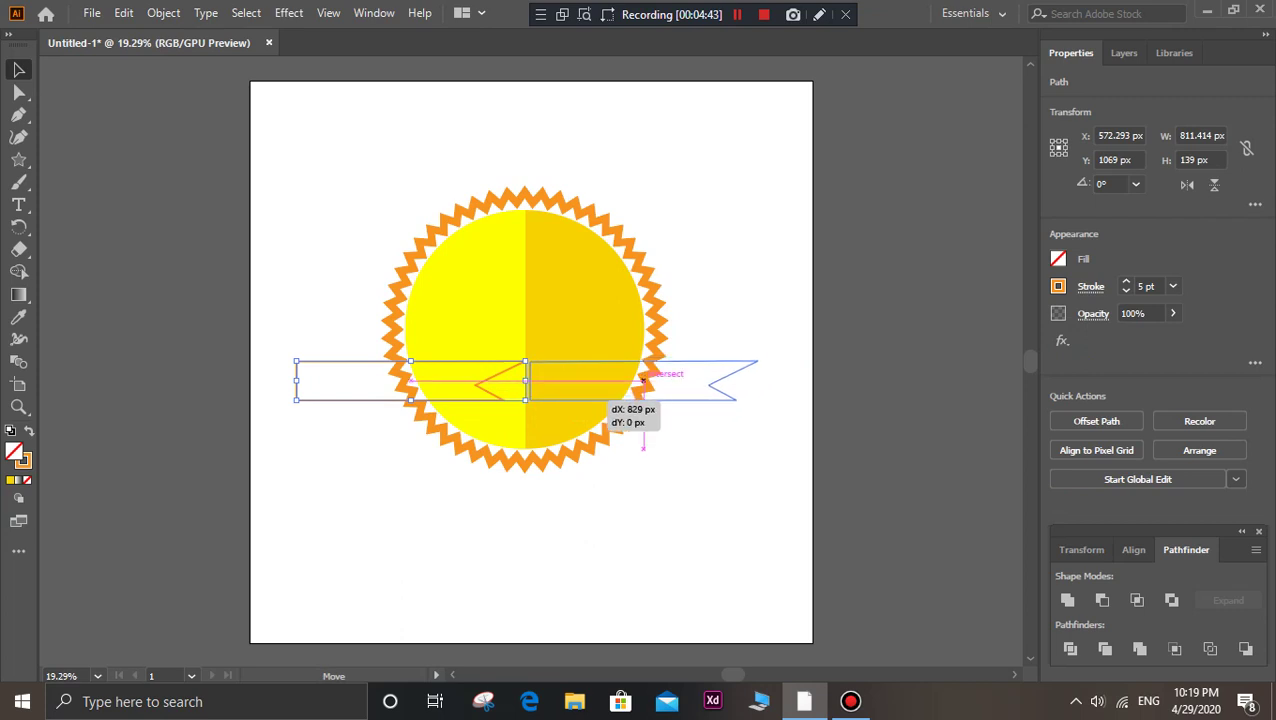
# - Duplicate the ribbon half and place the flipped, slightly widened copy on the sun's left
pyautogui.moveTo(643, 380); pyautogui.dragTo(638, 380)
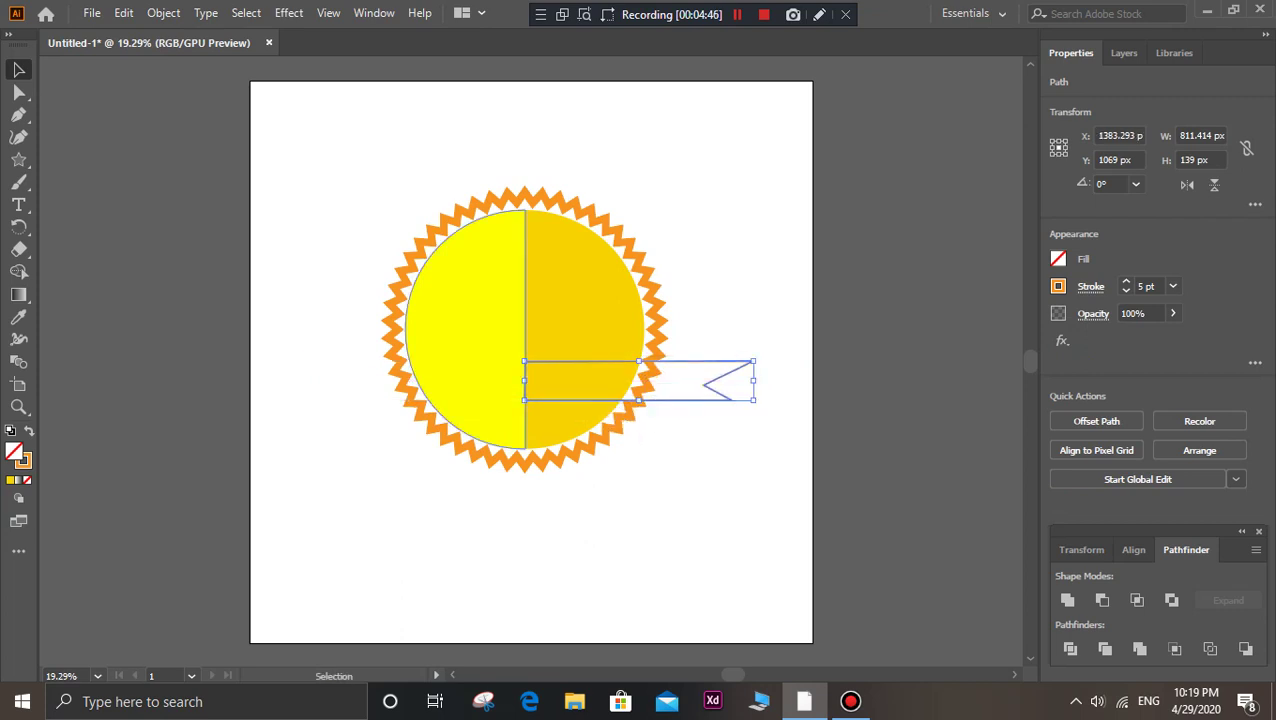
pyautogui.click(342, 356)
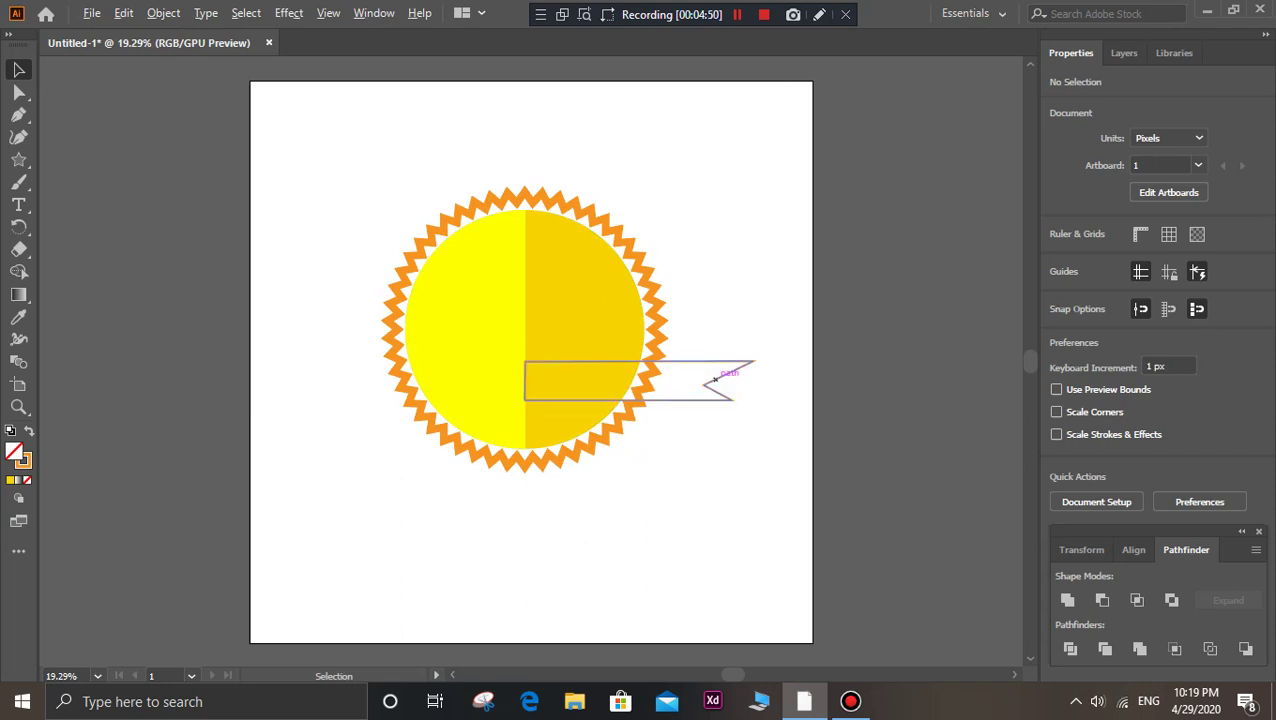
pyautogui.moveTo(715, 380); pyautogui.dragTo(640, 380)
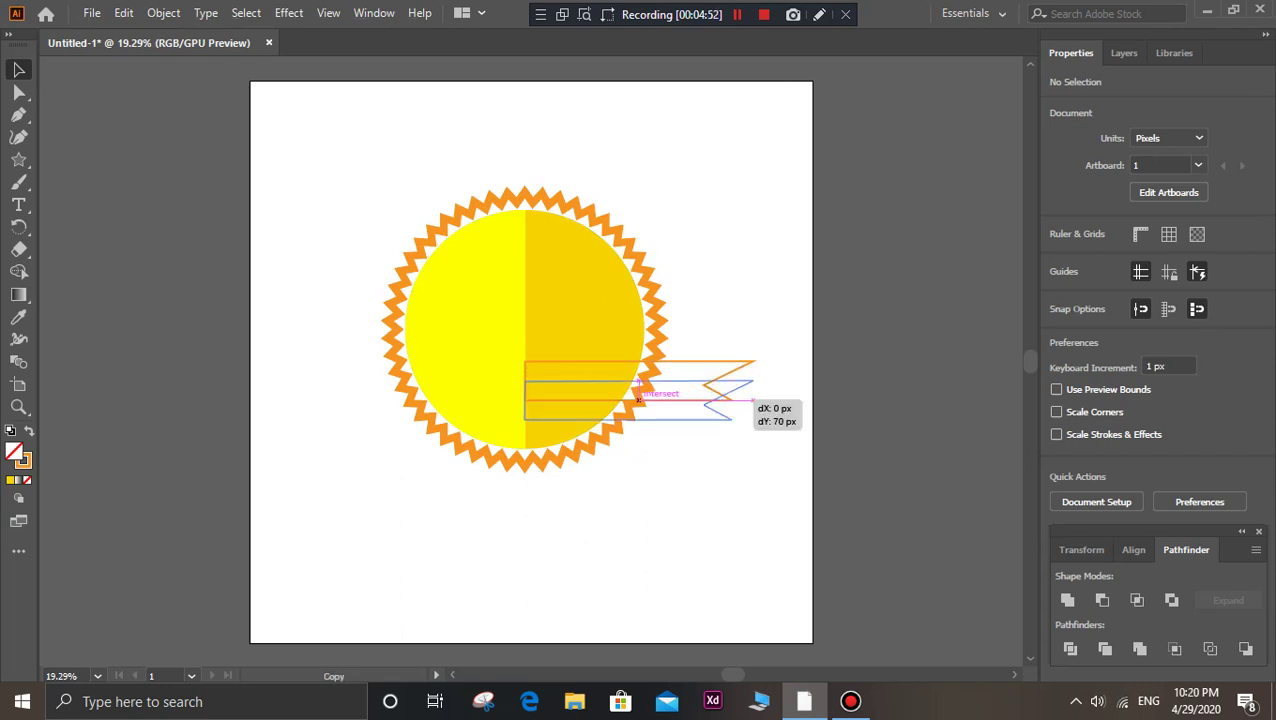
pyautogui.moveTo(745, 378)
pyautogui.mouseDown()
pyautogui.moveTo(643, 404)
pyautogui.moveTo(706, 385)
pyautogui.moveTo(711, 404)
pyautogui.moveTo(530, 410)
pyautogui.mouseUp()
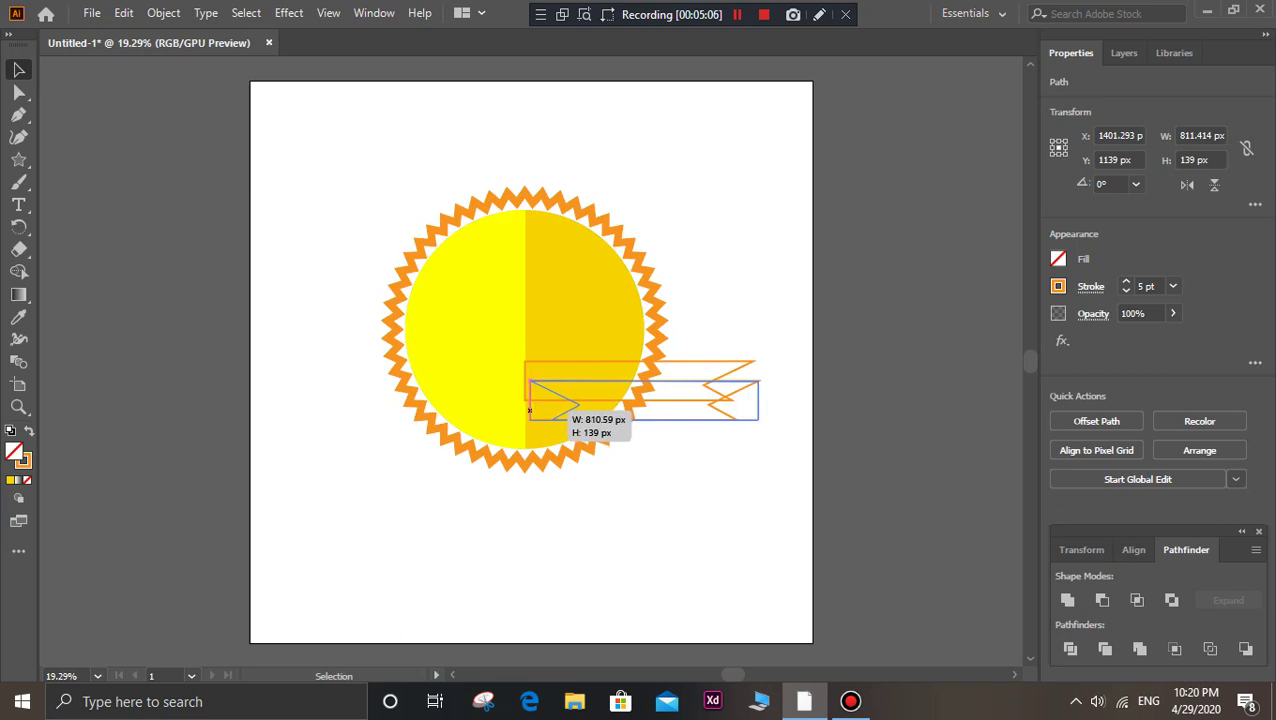
pyautogui.moveTo(530, 410); pyautogui.dragTo(530, 419)
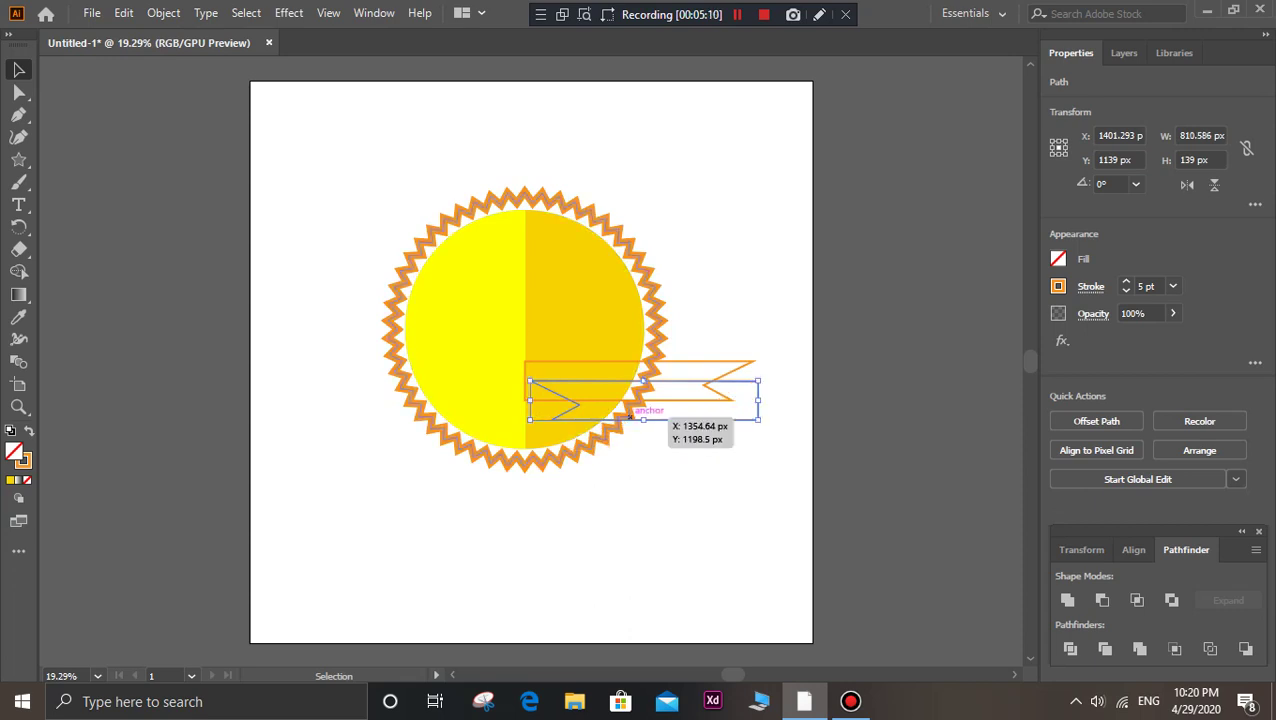
pyautogui.moveTo(704, 419); pyautogui.dragTo(503, 402)
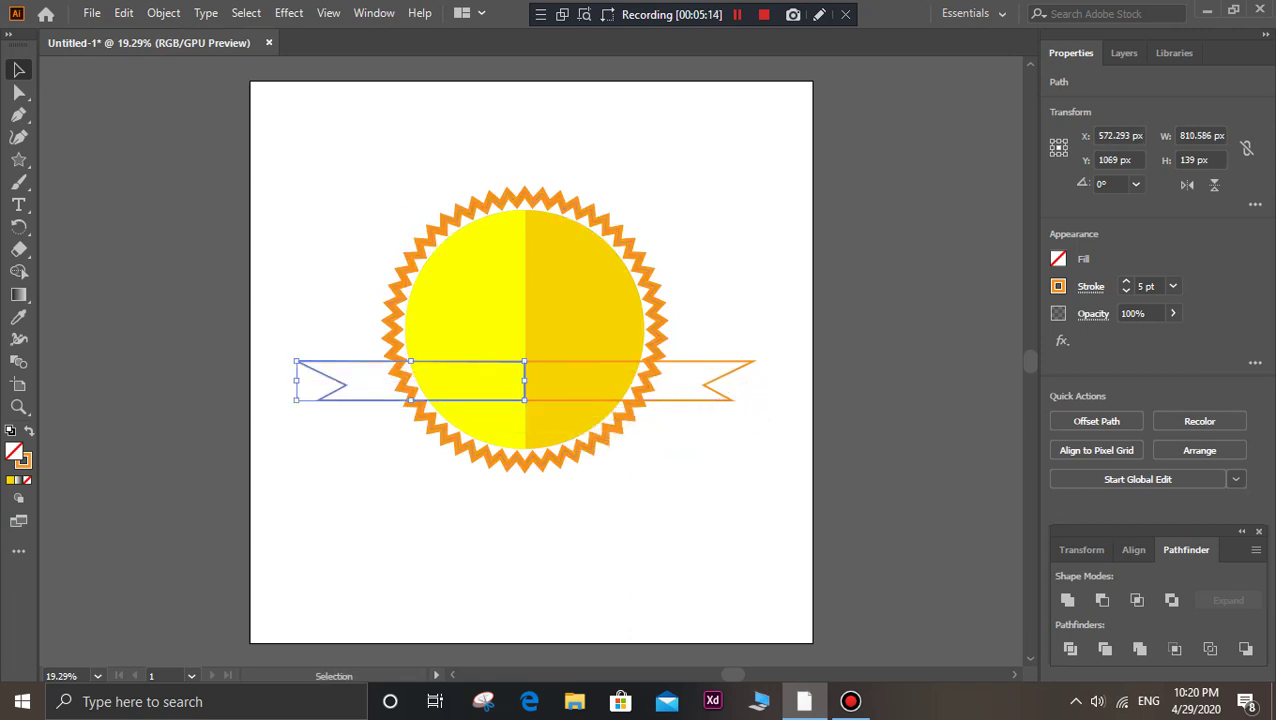
# - Select both ribbon halves and lower their orange outline to 0 pt
pyautogui.hotkey('ctrl', 'shift', 'a')
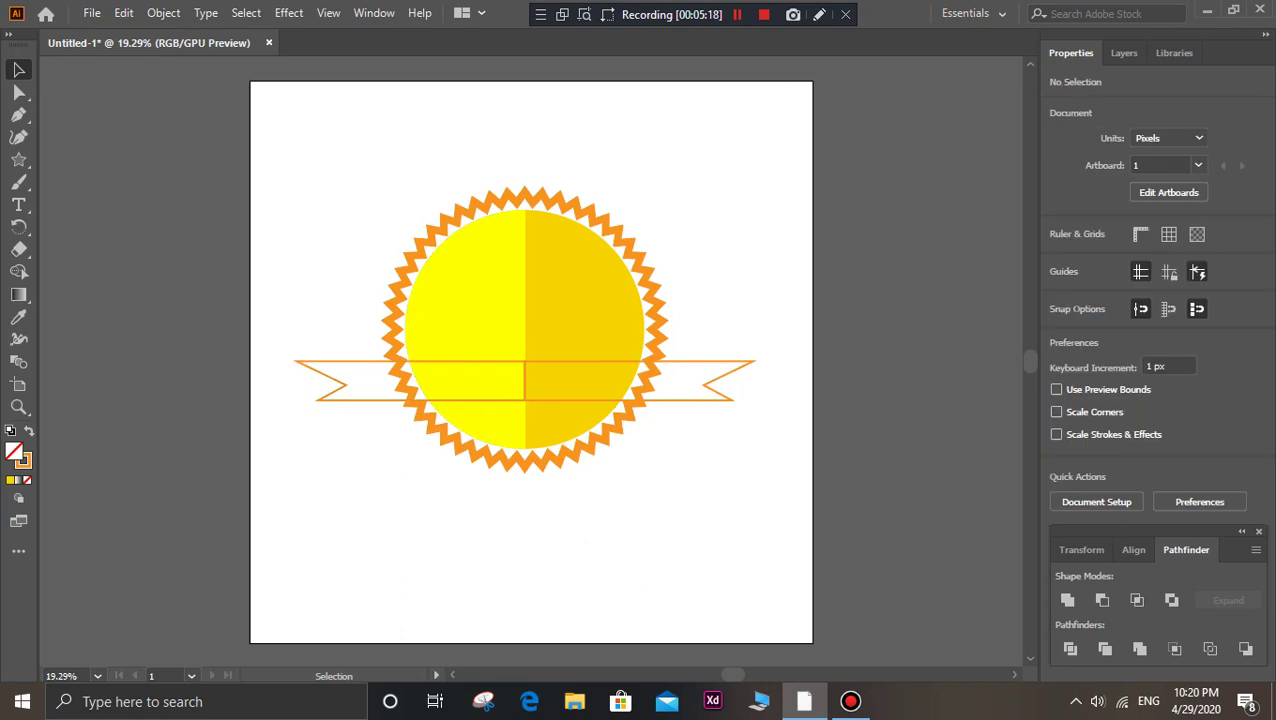
pyautogui.click(742, 362)
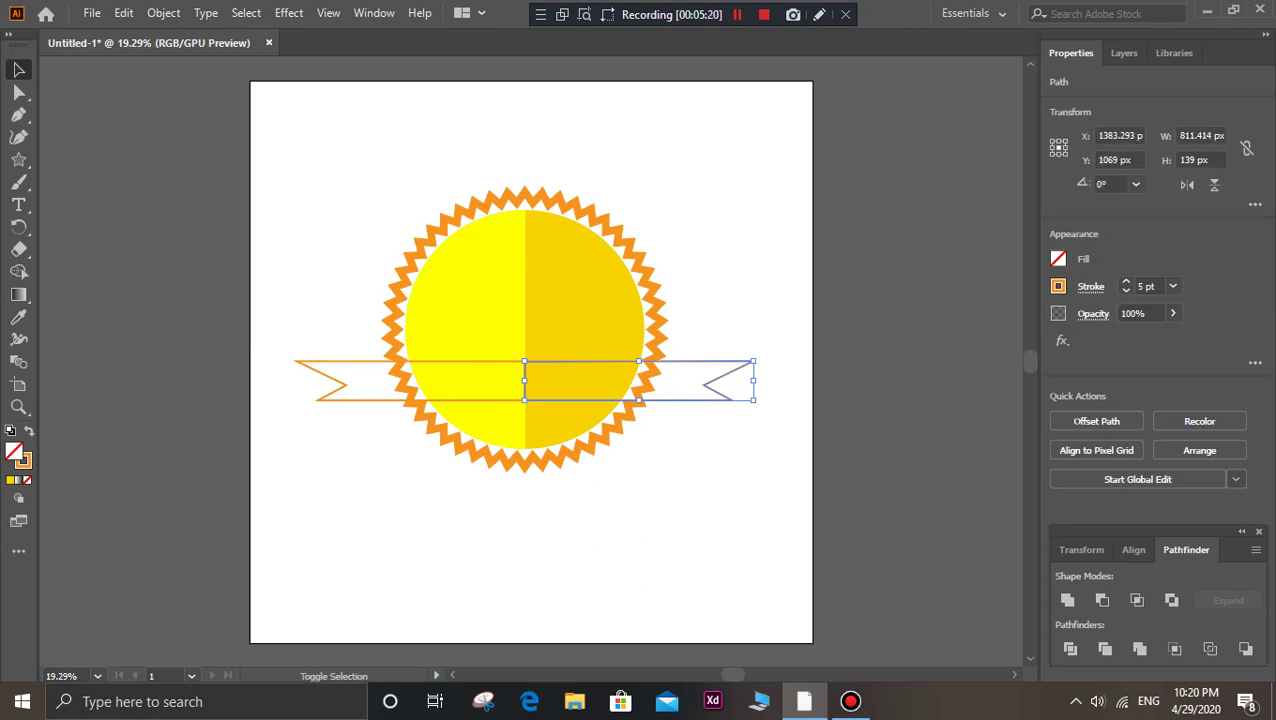
pyautogui.keyDown('shift'); pyautogui.click(368, 399); pyautogui.keyUp('shift')
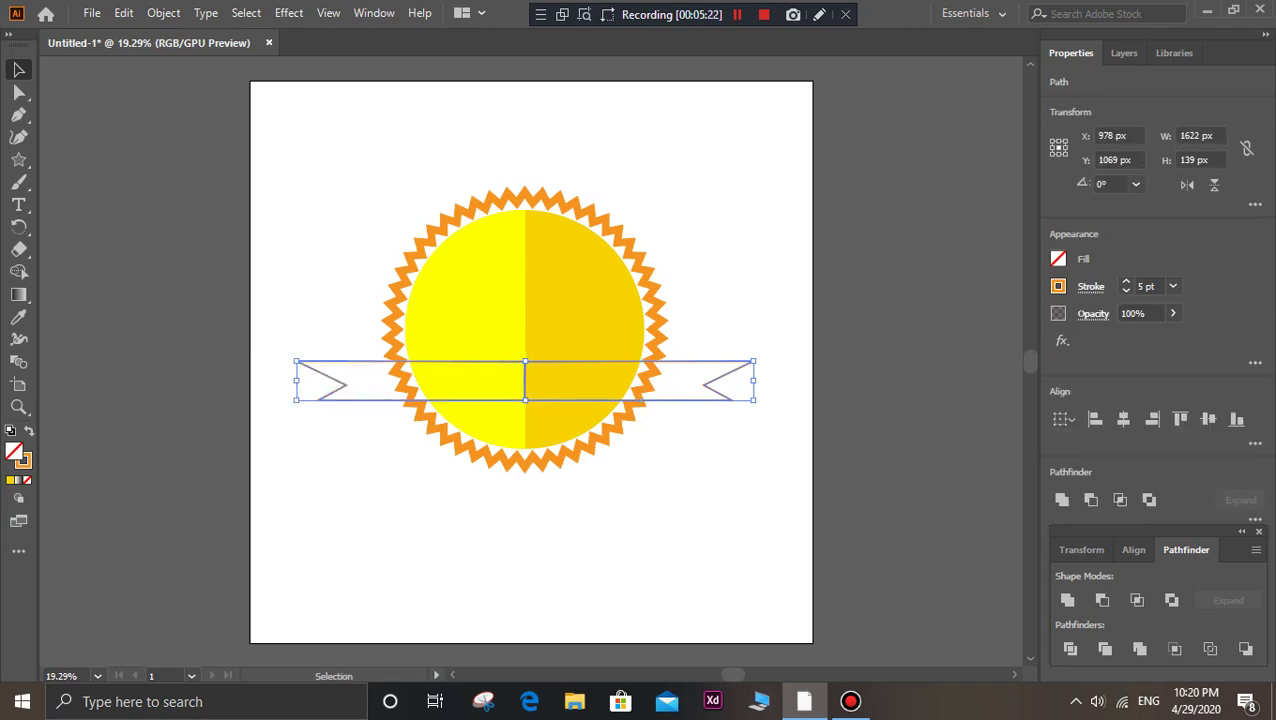
pyautogui.click(1126, 291)
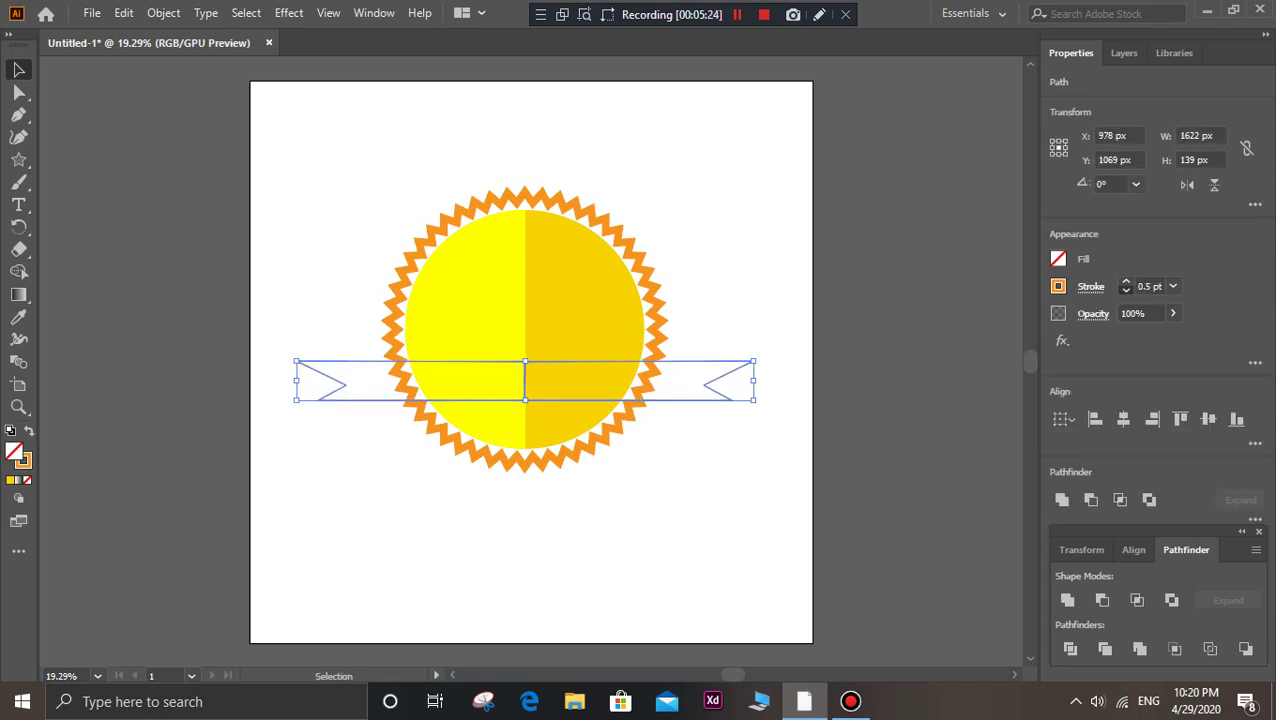
pyautogui.click(1126, 291)
pyautogui.click(1126, 291)
pyautogui.click(800, 300)
# - Fill the left ribbon half bright green in the Color Picker, then select the right half
pyautogui.moveTo(798, 304); pyautogui.dragTo(700, 454)
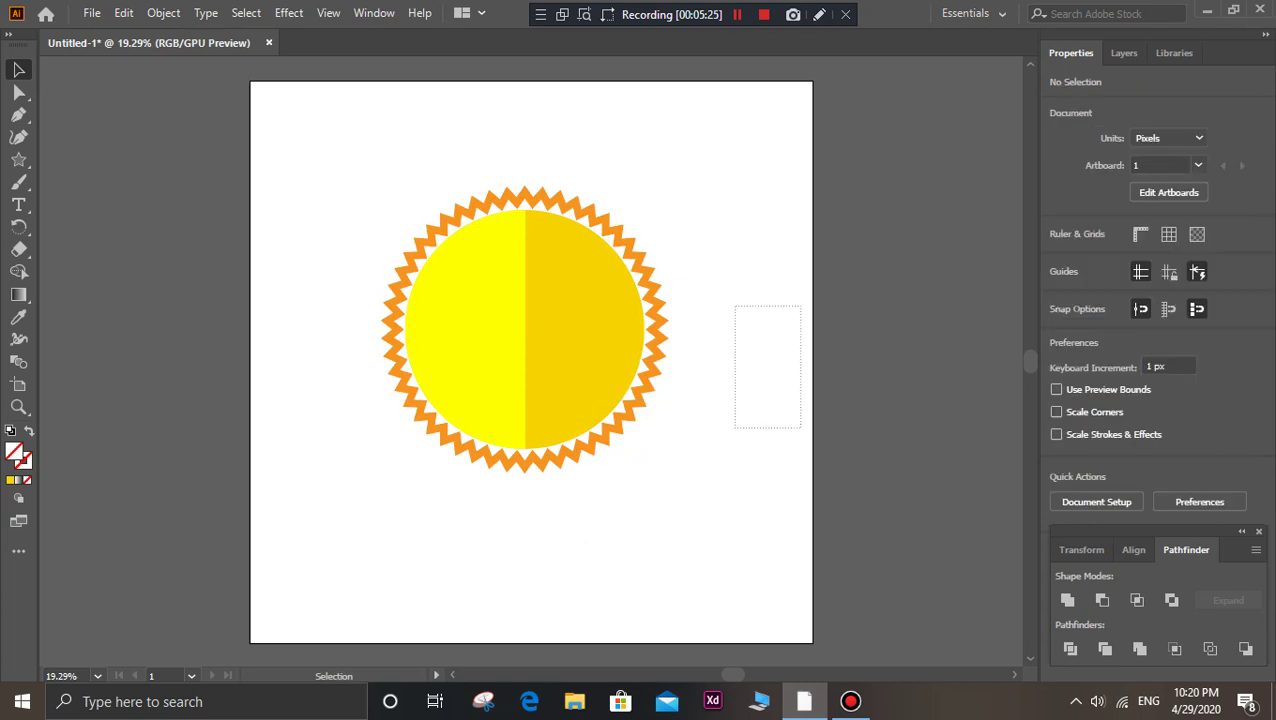
pyautogui.moveTo(755, 381); pyautogui.dragTo(297, 381)
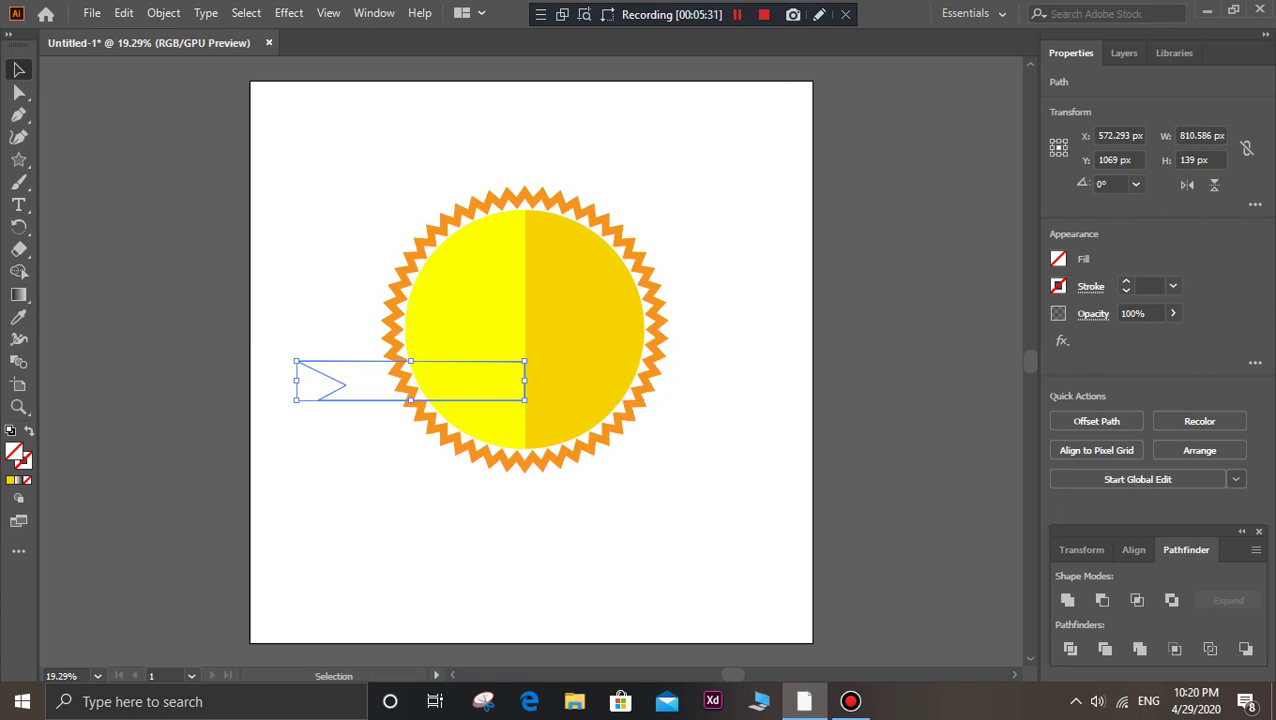
pyautogui.doubleClick(16, 455)
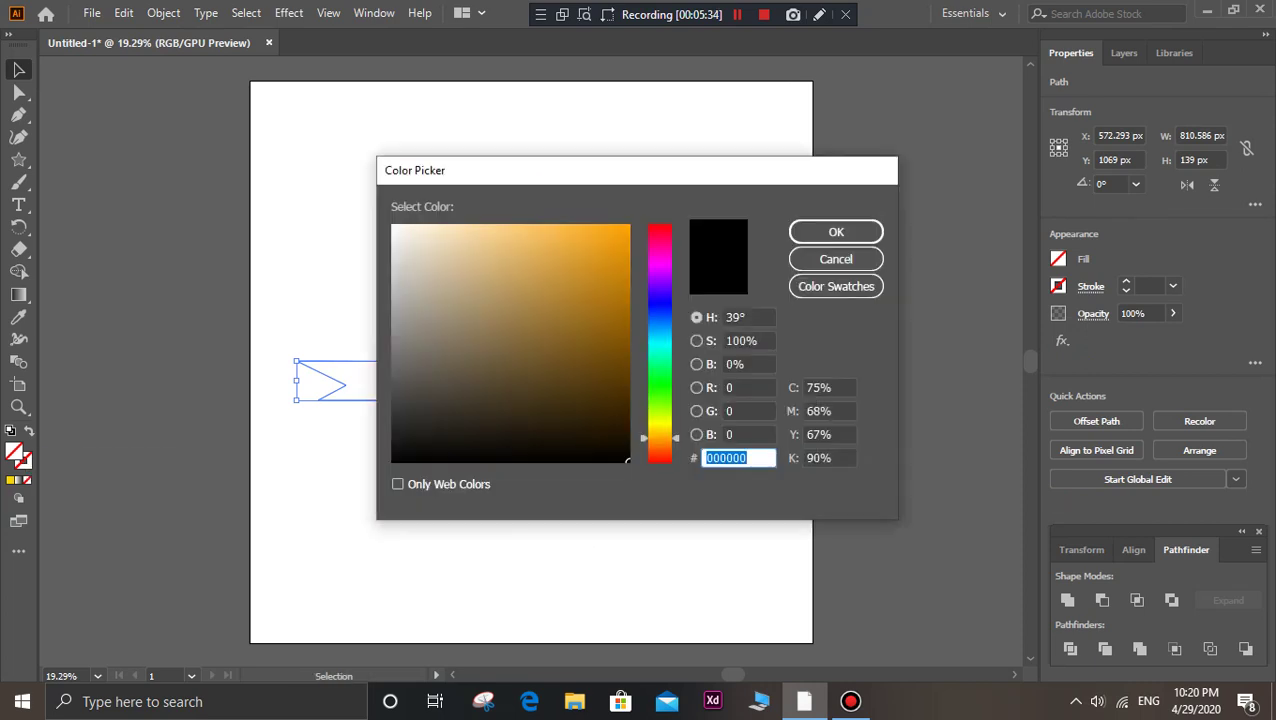
pyautogui.moveTo(660, 437); pyautogui.dragTo(660, 397)
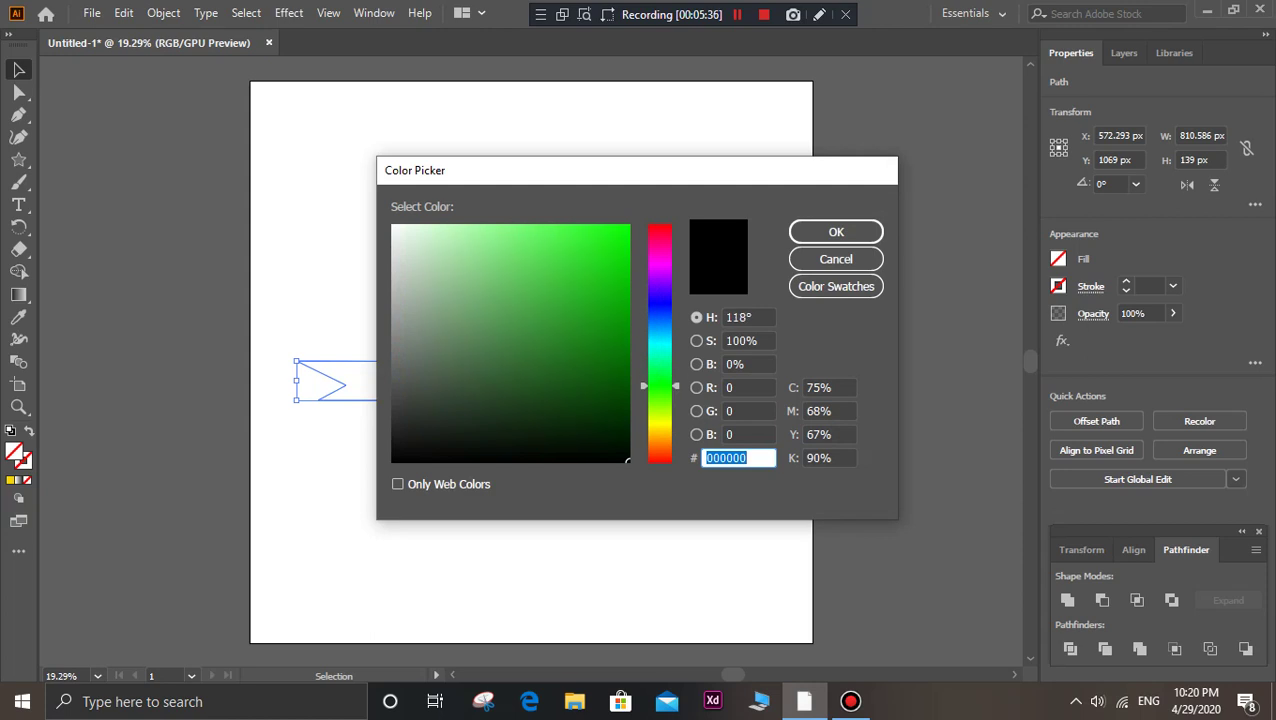
pyautogui.click(629, 226)
pyautogui.click(836, 231)
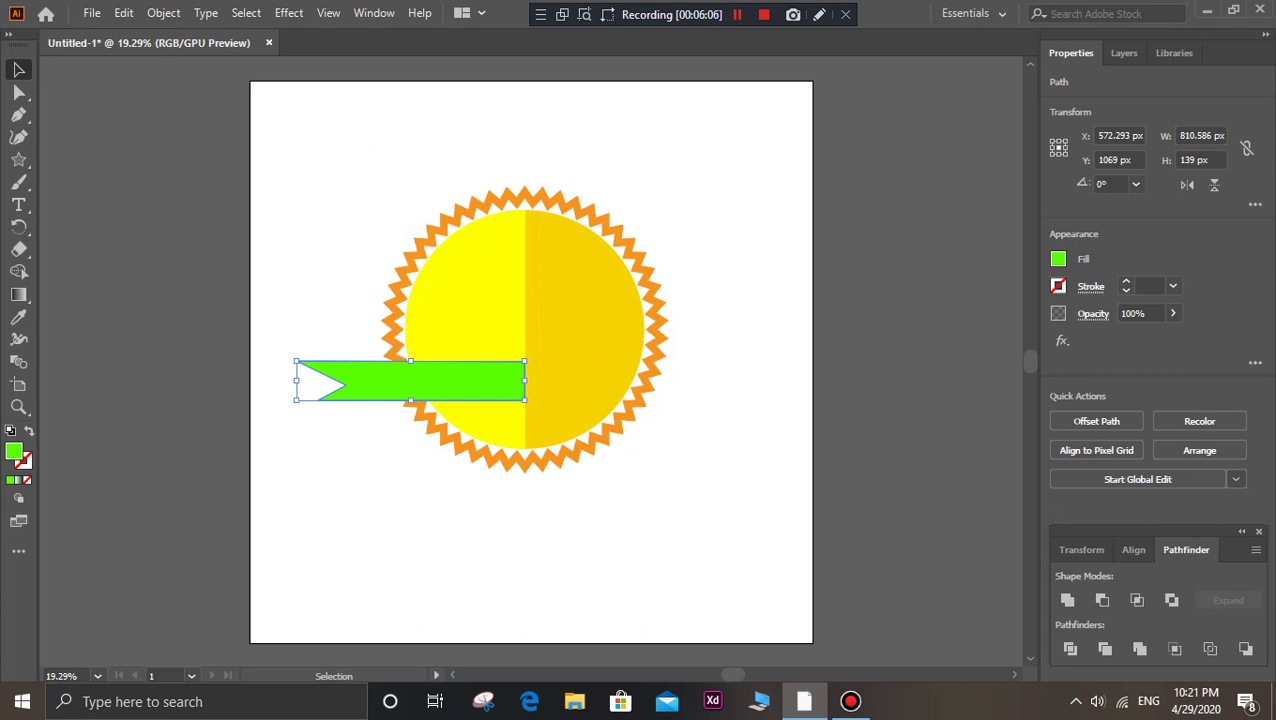
pyautogui.moveTo(296, 380); pyautogui.dragTo(718, 377)
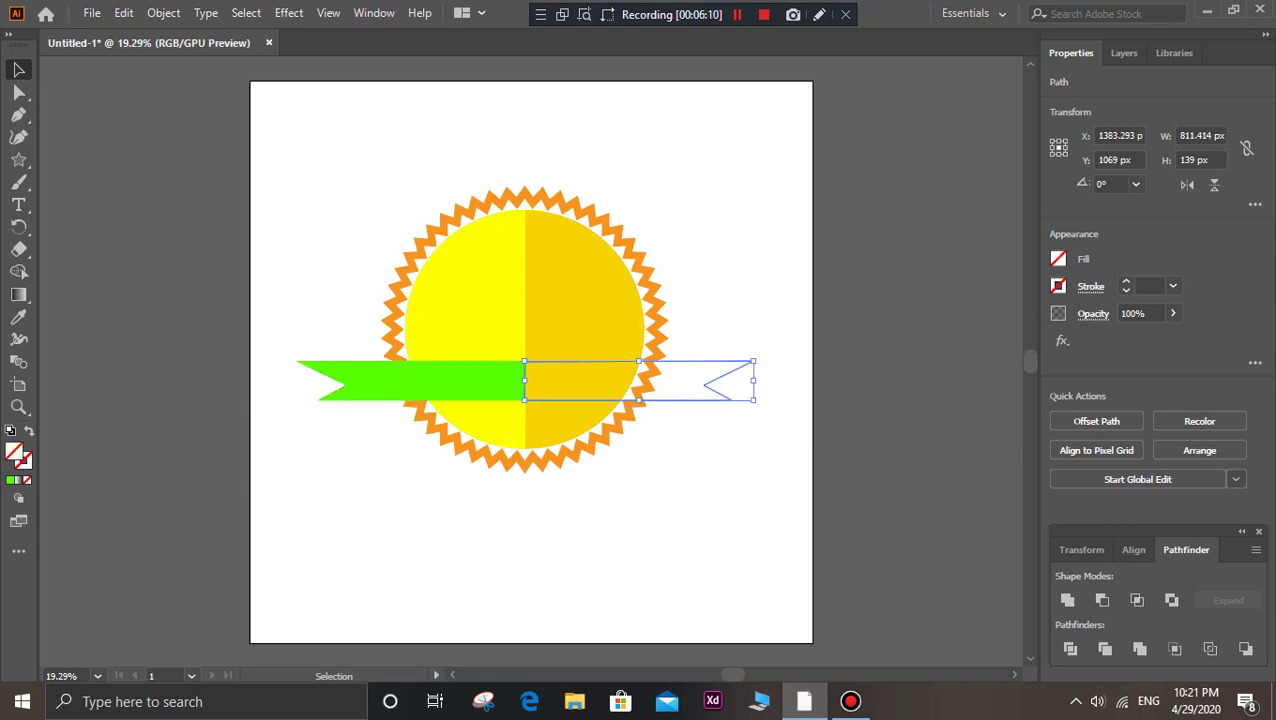
# - Eyedrop the left half's green onto the right ribbon half, then deselect
pyautogui.click(18, 317)
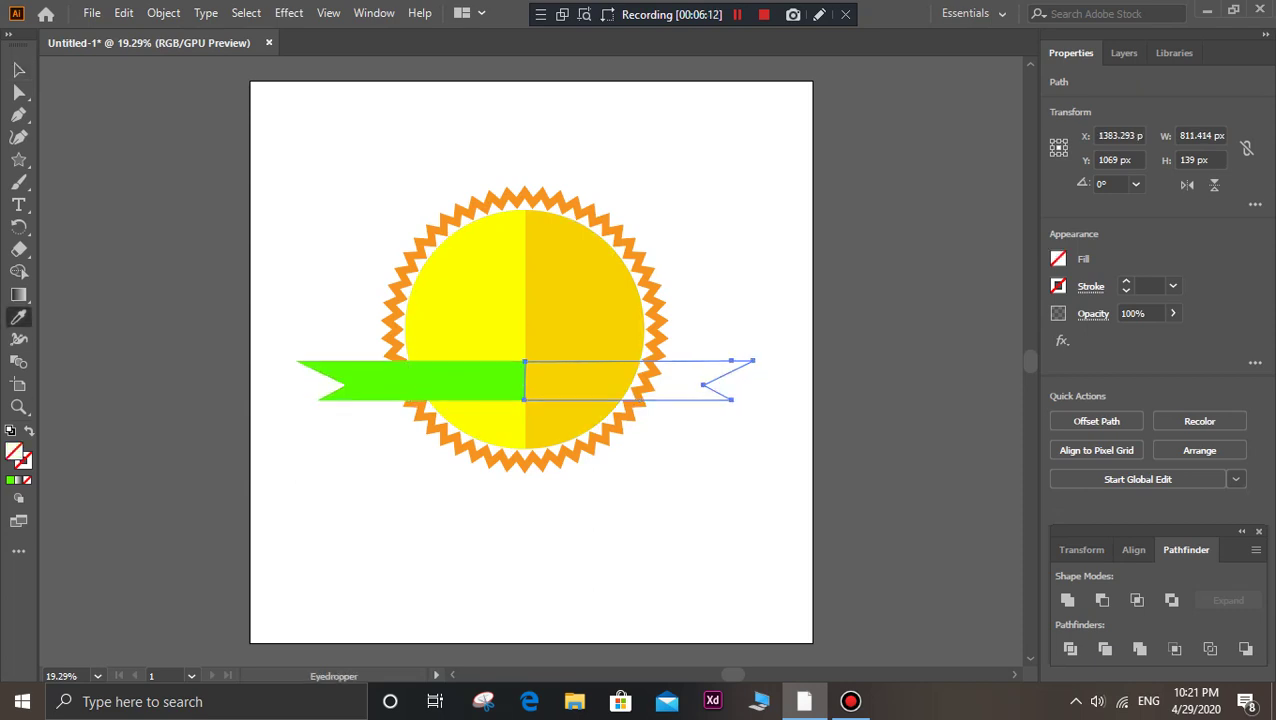
pyautogui.click(420, 380)
pyautogui.press('v')
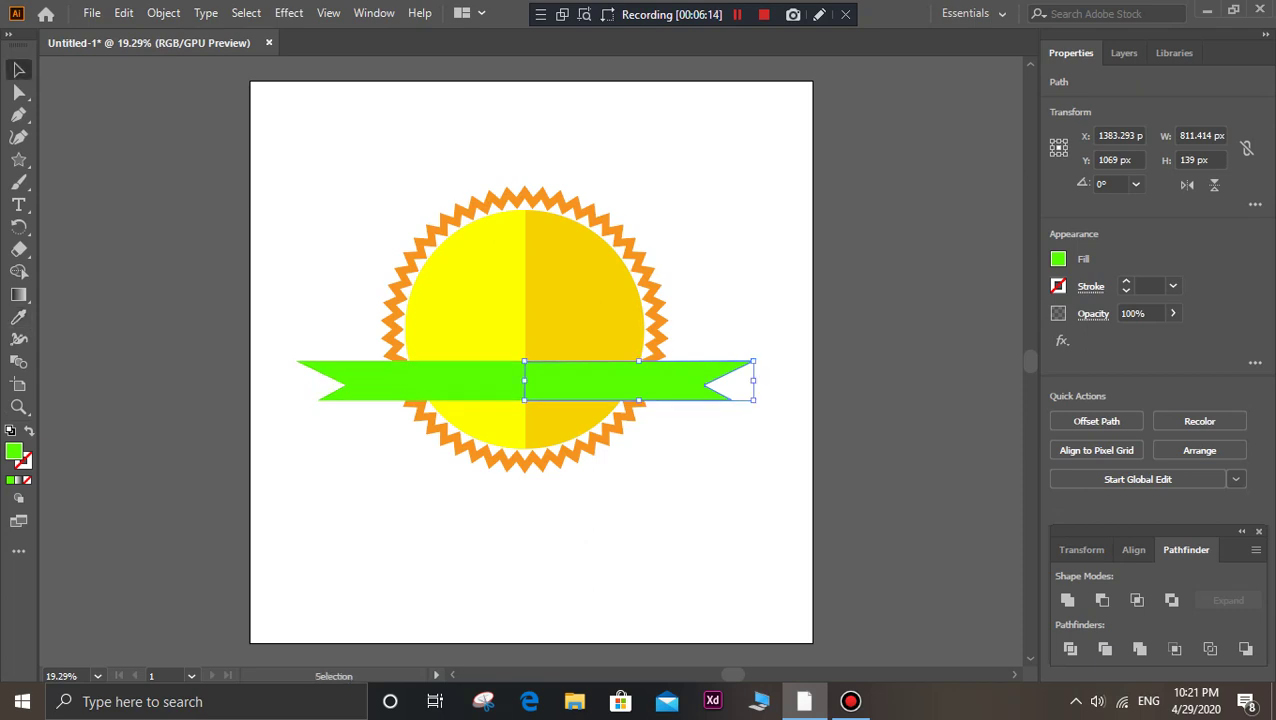
pyautogui.hotkey('ctrl', 'shift', 'a')
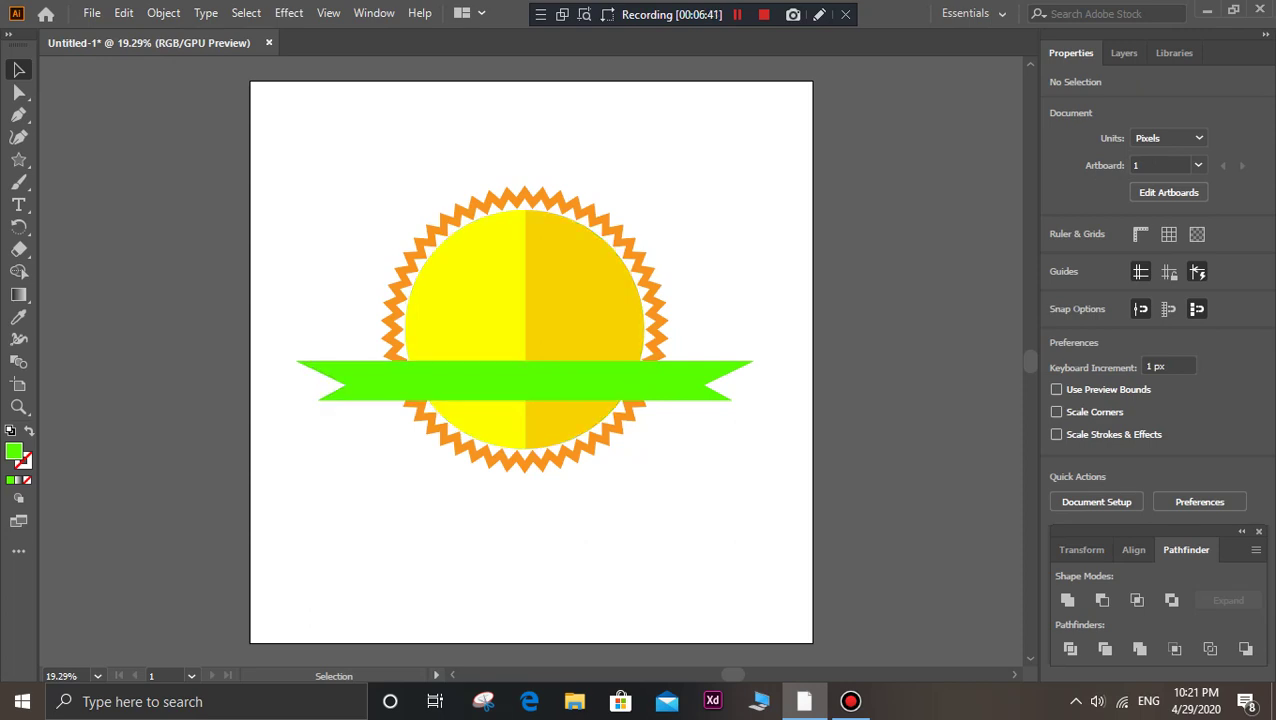
# - Draw a 772 px circle with the Ellipse tool, centred on the sun
pyautogui.click(18, 160)
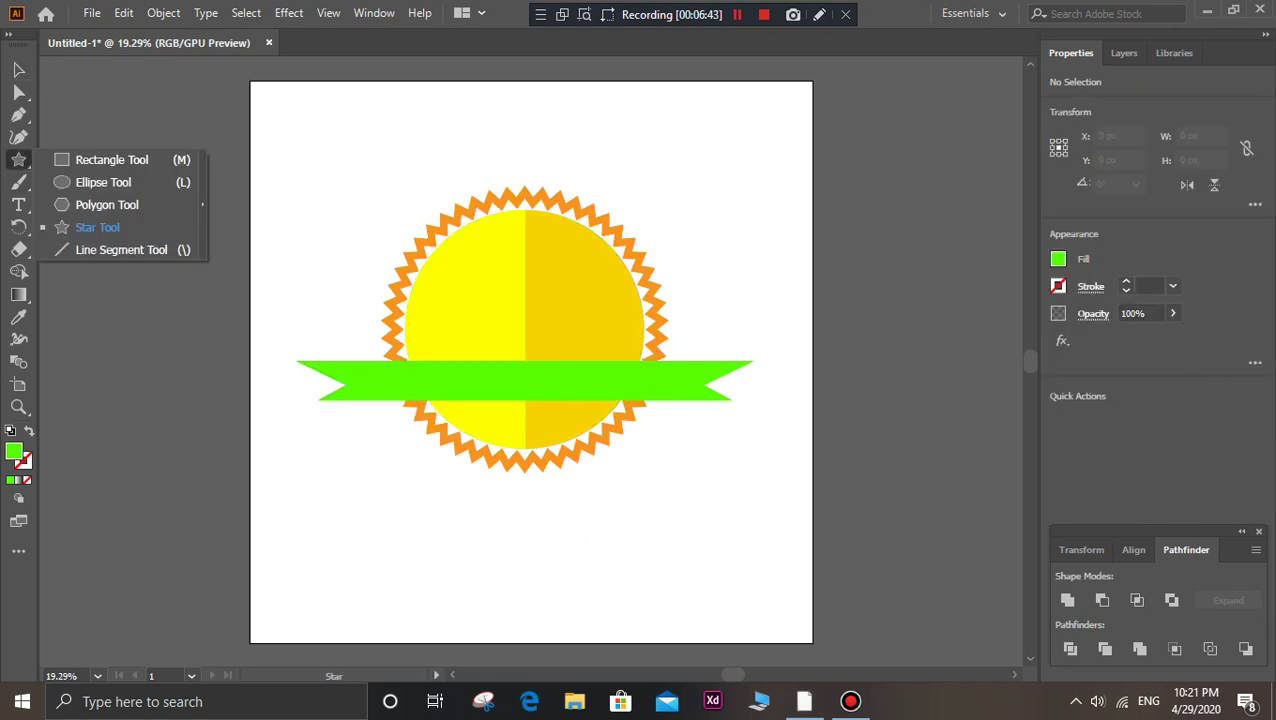
pyautogui.click(100, 182)
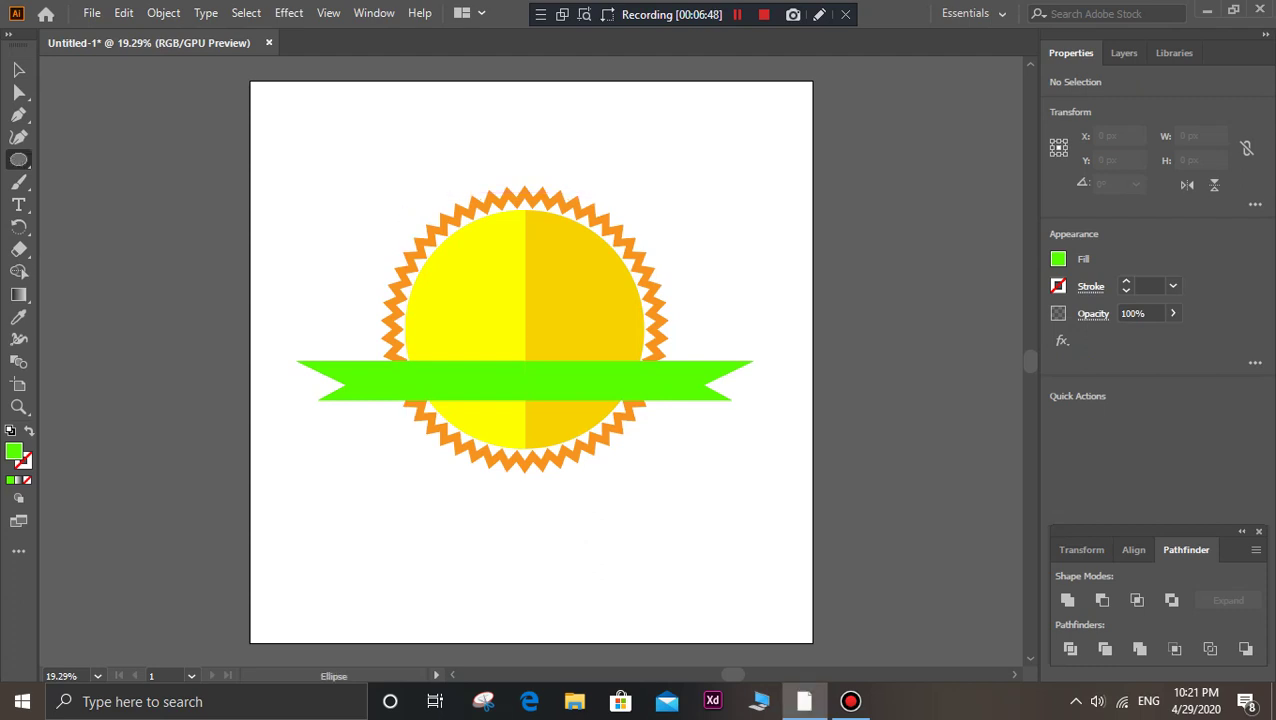
pyautogui.moveTo(523, 331)
pyautogui.mouseDown()
pyautogui.moveTo(608, 416)
pyautogui.moveTo(617, 449)
pyautogui.mouseUp()
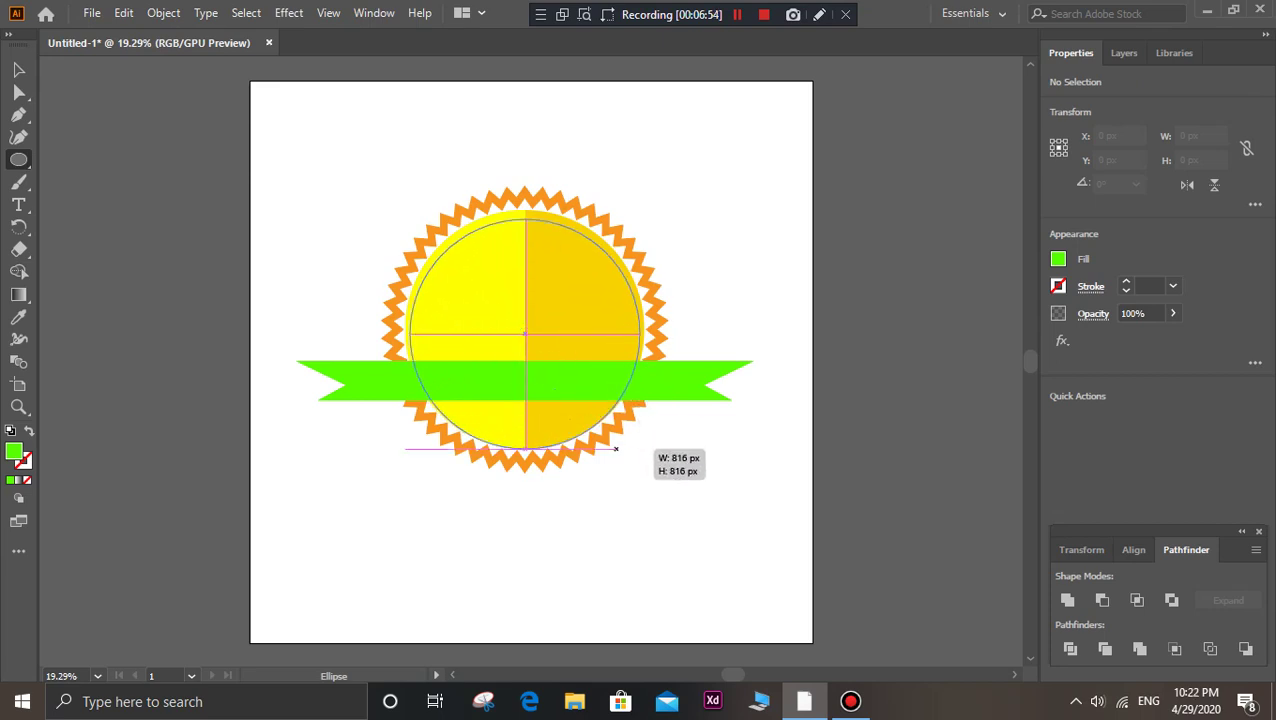
pyautogui.moveTo(616, 449); pyautogui.dragTo(636, 441)
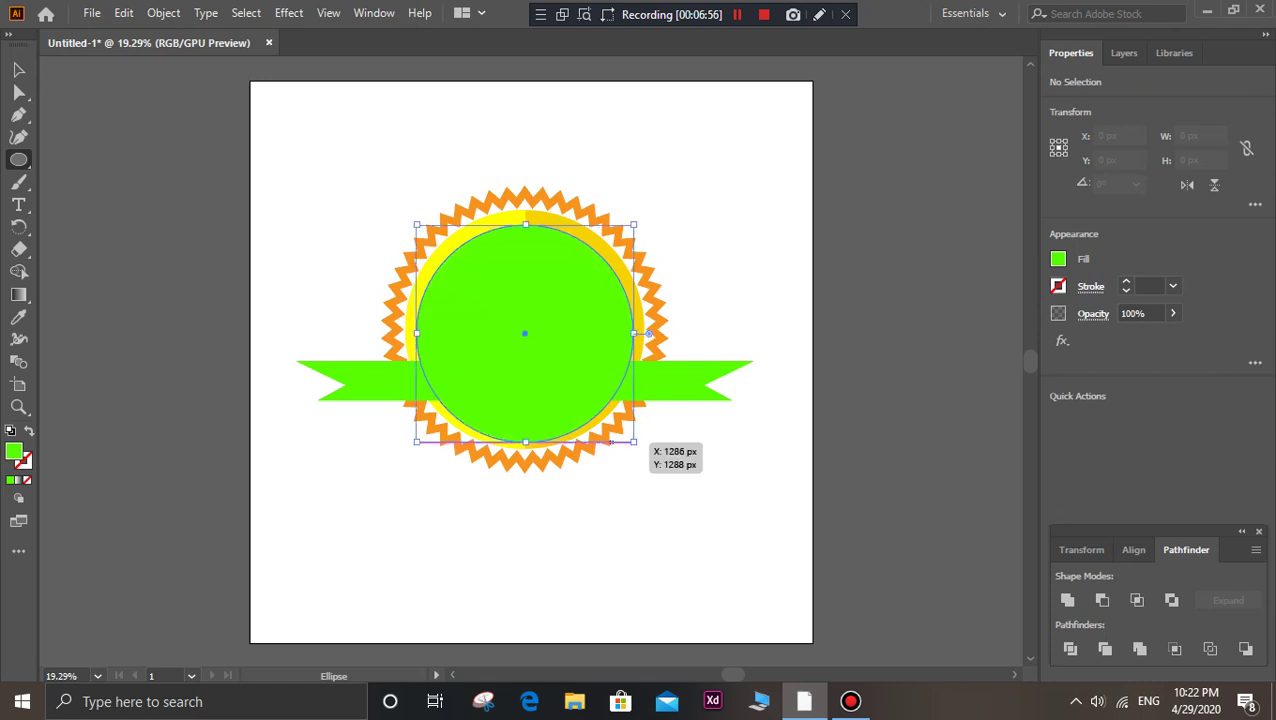
pyautogui.press('v')
pyautogui.moveTo(524, 333); pyautogui.dragTo(524, 326)
pyautogui.press('Left')
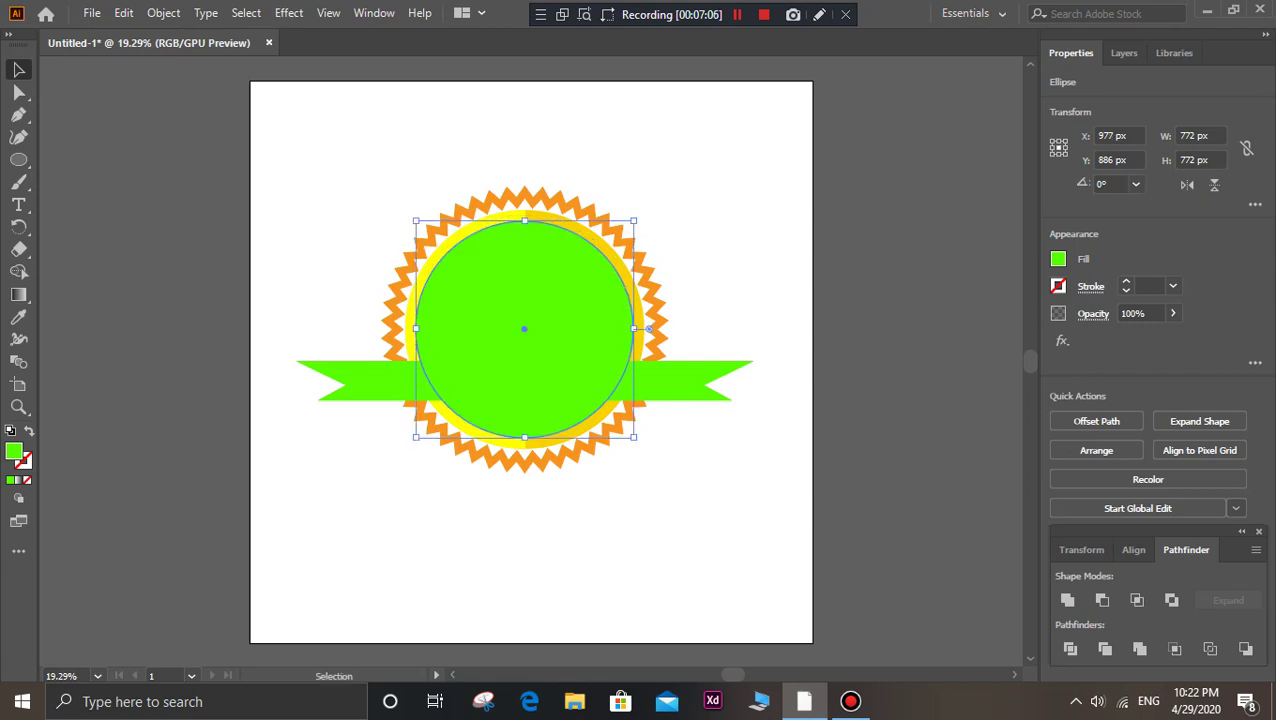
# - Set the circle's fill to None
pyautogui.hotkey('ctrl', 'shift', 'a')
pyautogui.hotkey('ctrl', 'z')
pyautogui.click(1058, 259)
pyautogui.click(855, 326)
# - Give the circle a white outline and thicken it to 15 pt
pyautogui.press('Escape')
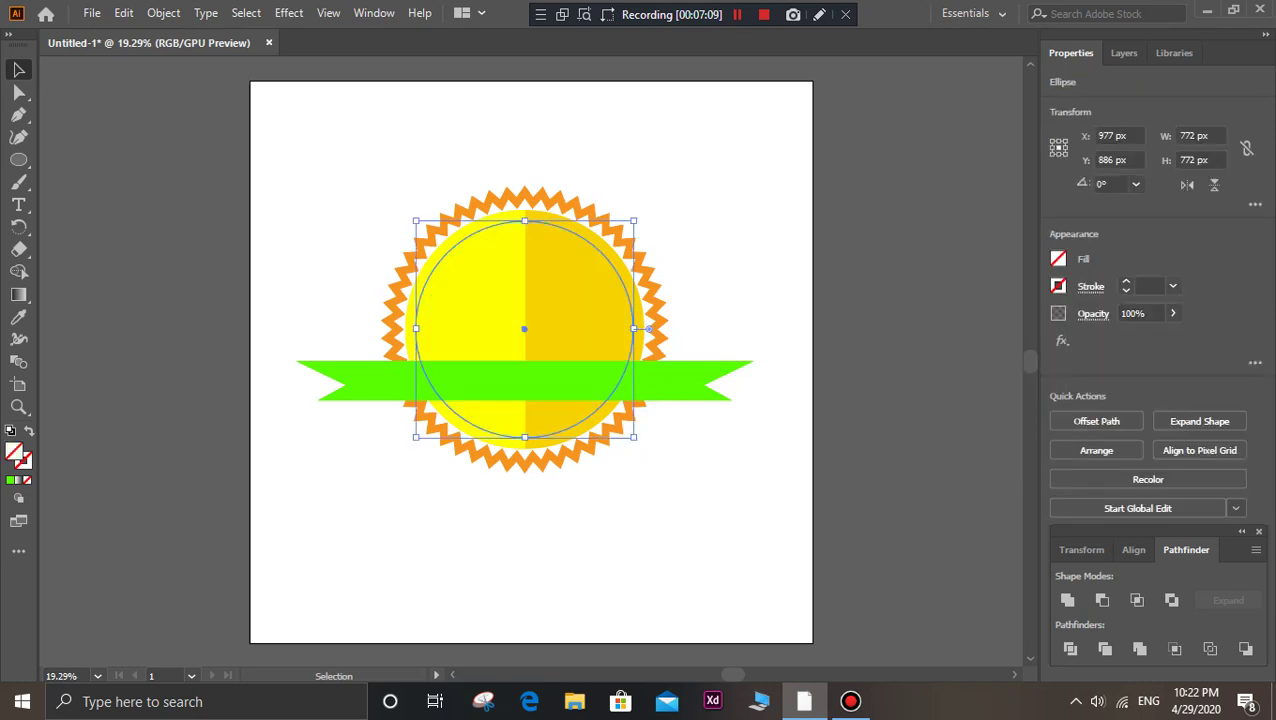
pyautogui.click(1058, 286)
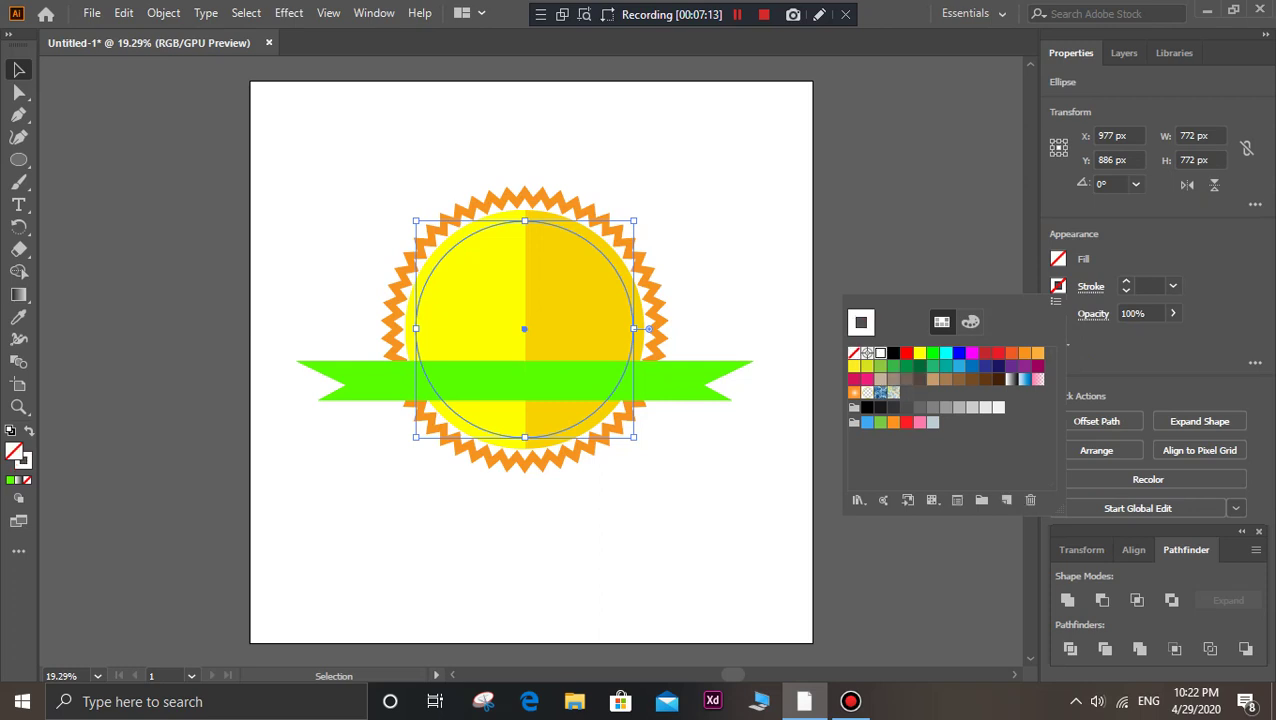
pyautogui.click(893, 353)
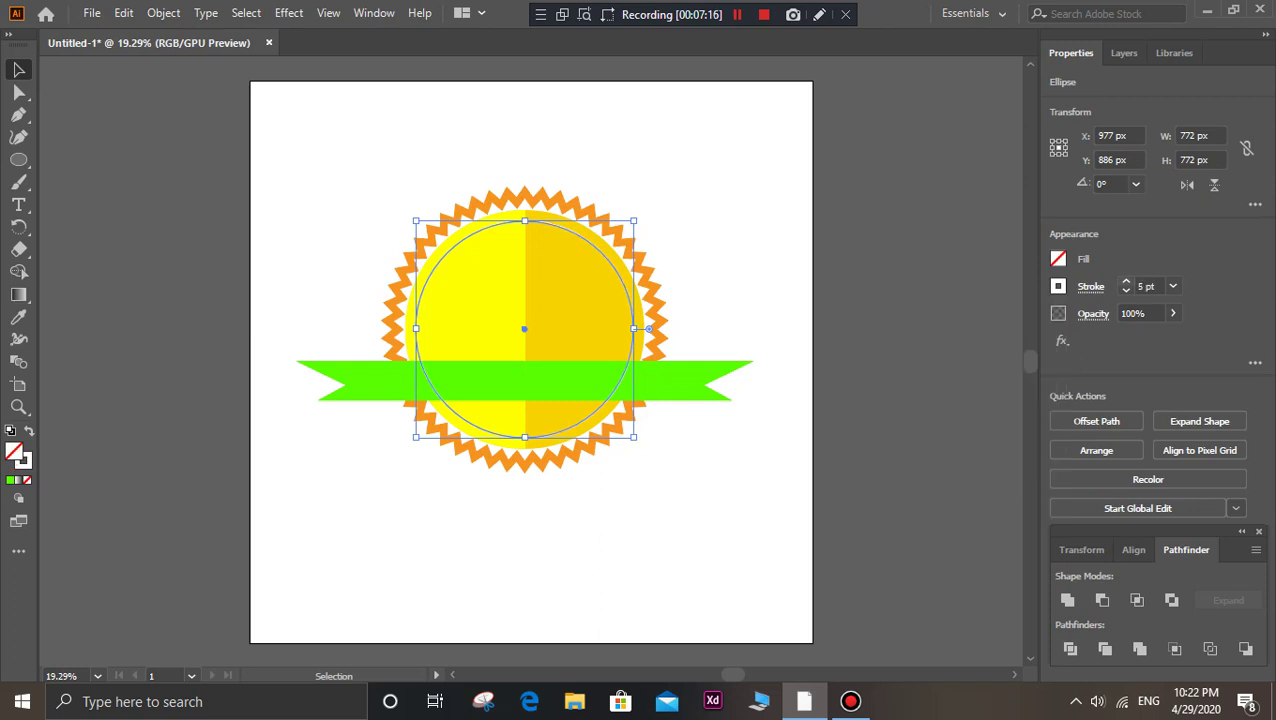
pyautogui.click(1126, 281)
pyautogui.click(1126, 281)
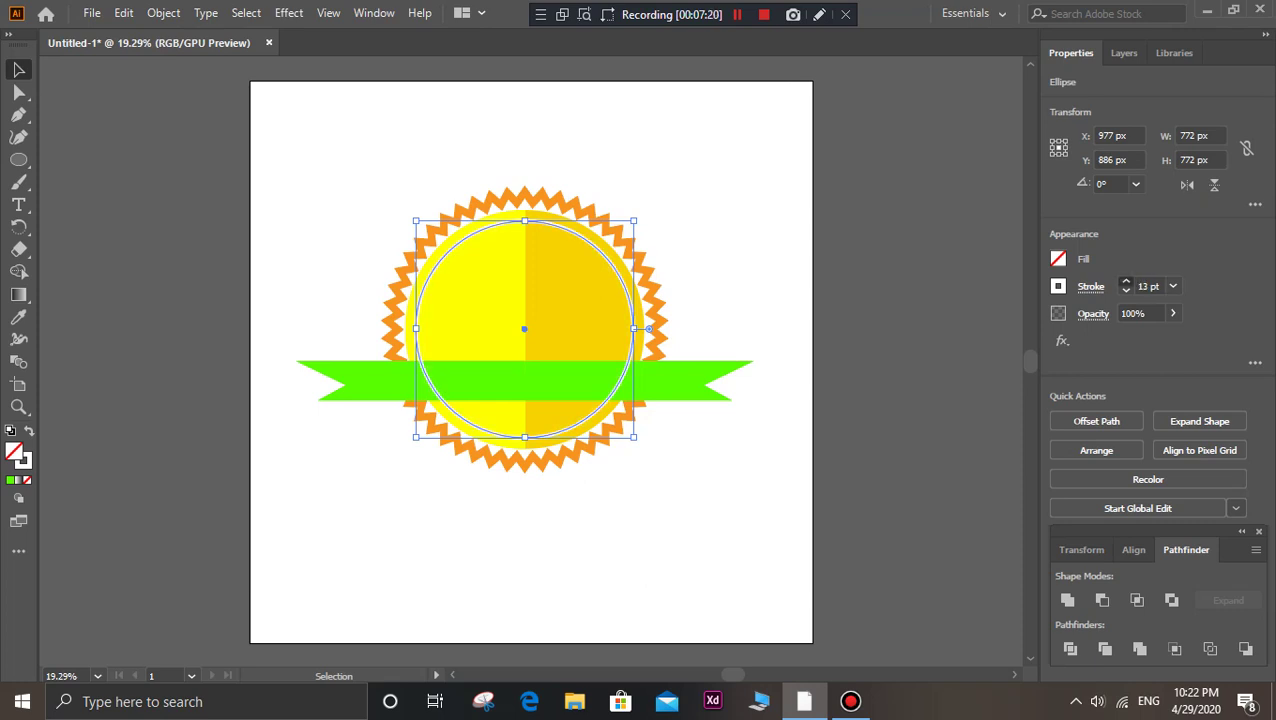
pyautogui.click(1126, 281)
pyautogui.click(1090, 287)
# - Make the circle's outline dashed, thicken it to 19 pt, and set a 10 pt dash
pyautogui.click(902, 417)
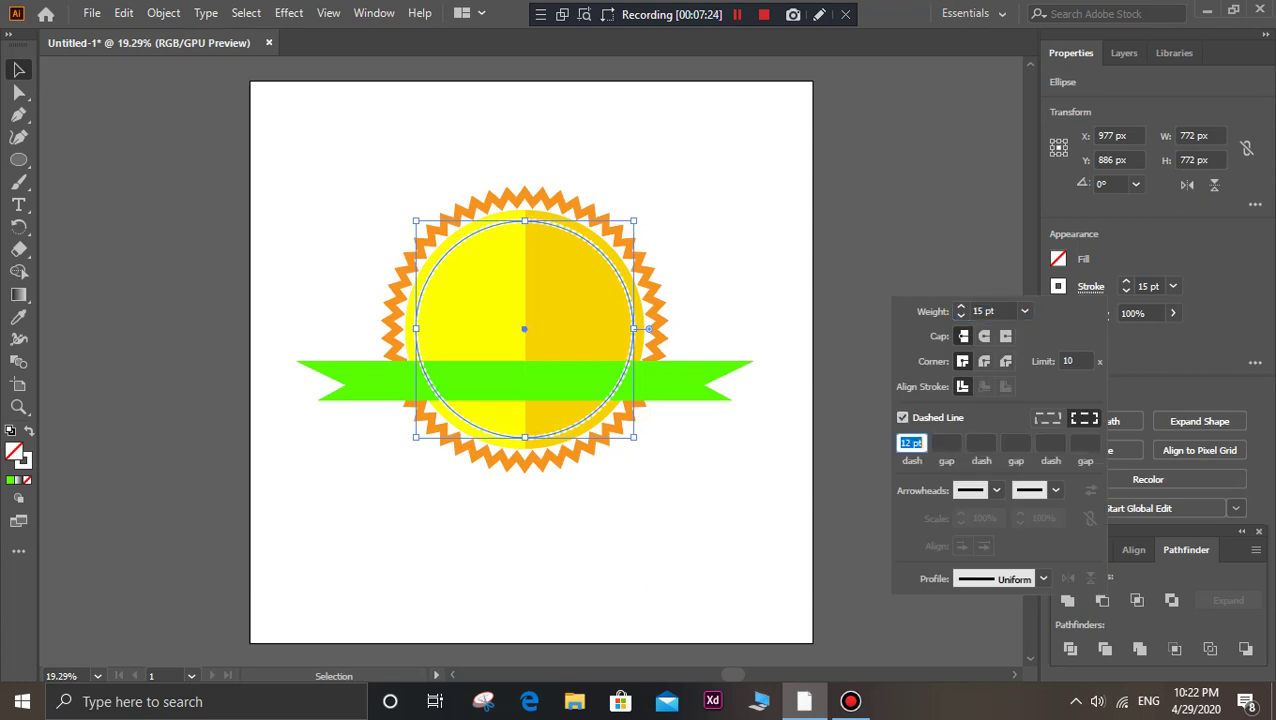
pyautogui.click(1126, 281)
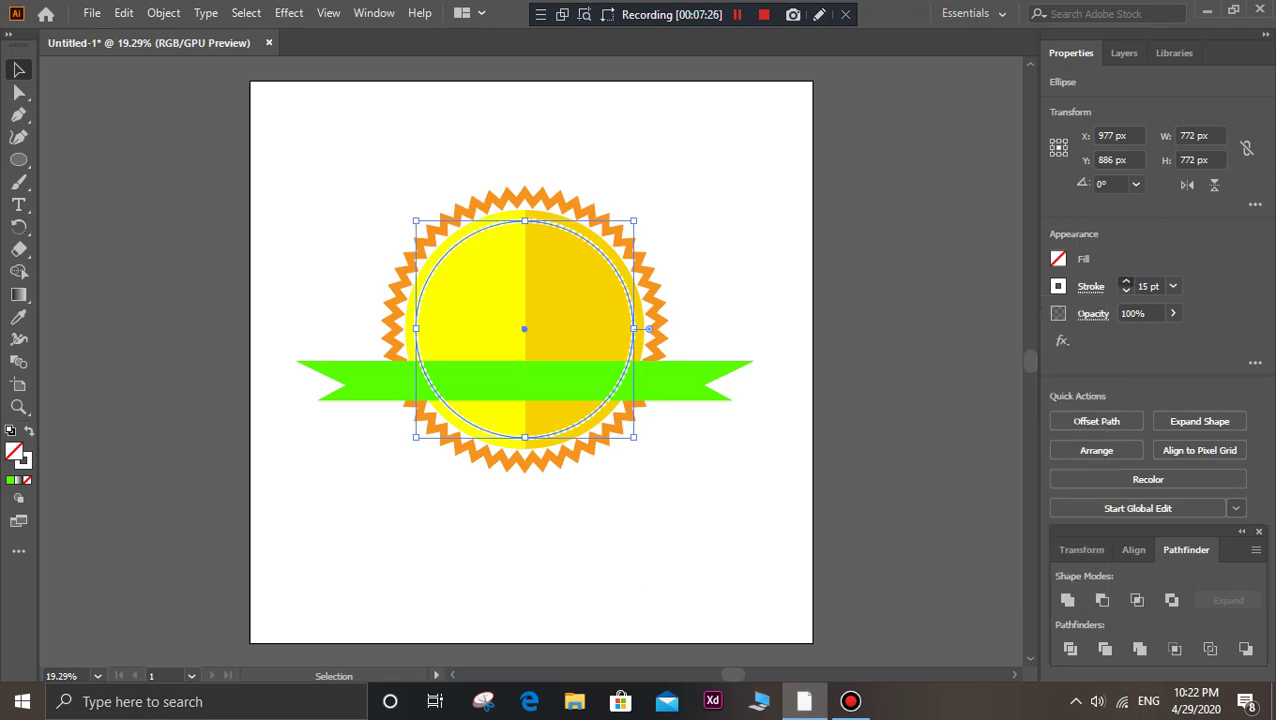
pyautogui.click(1126, 281)
pyautogui.click(1090, 287)
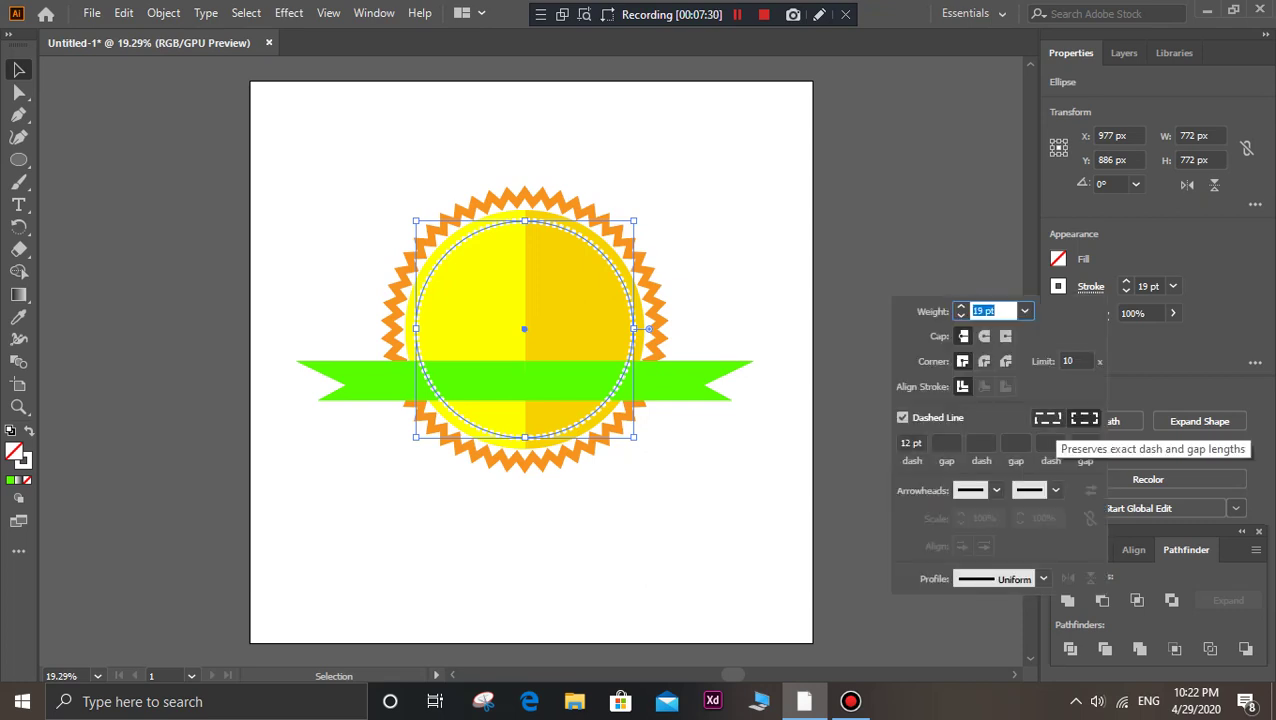
pyautogui.click(911, 443)
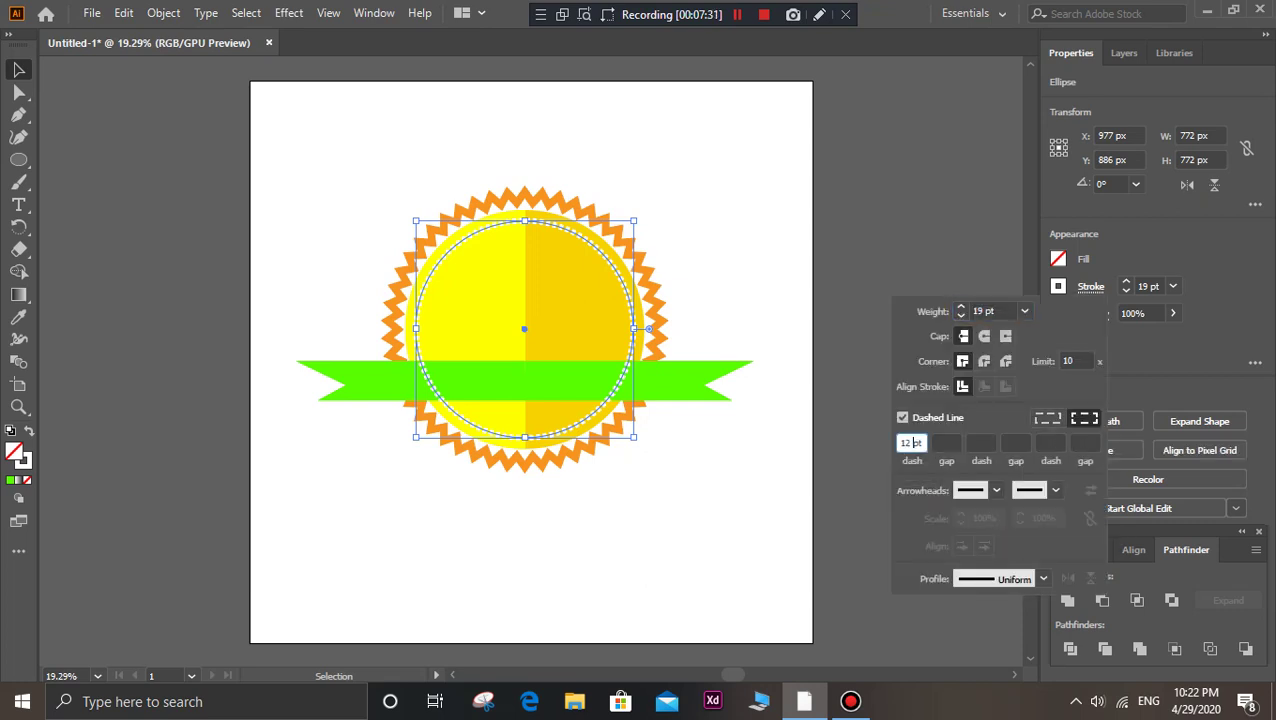
pyautogui.press('BackSpace')
pyautogui.press('BackSpace')
pyautogui.write('0')
pyautogui.press('Return')
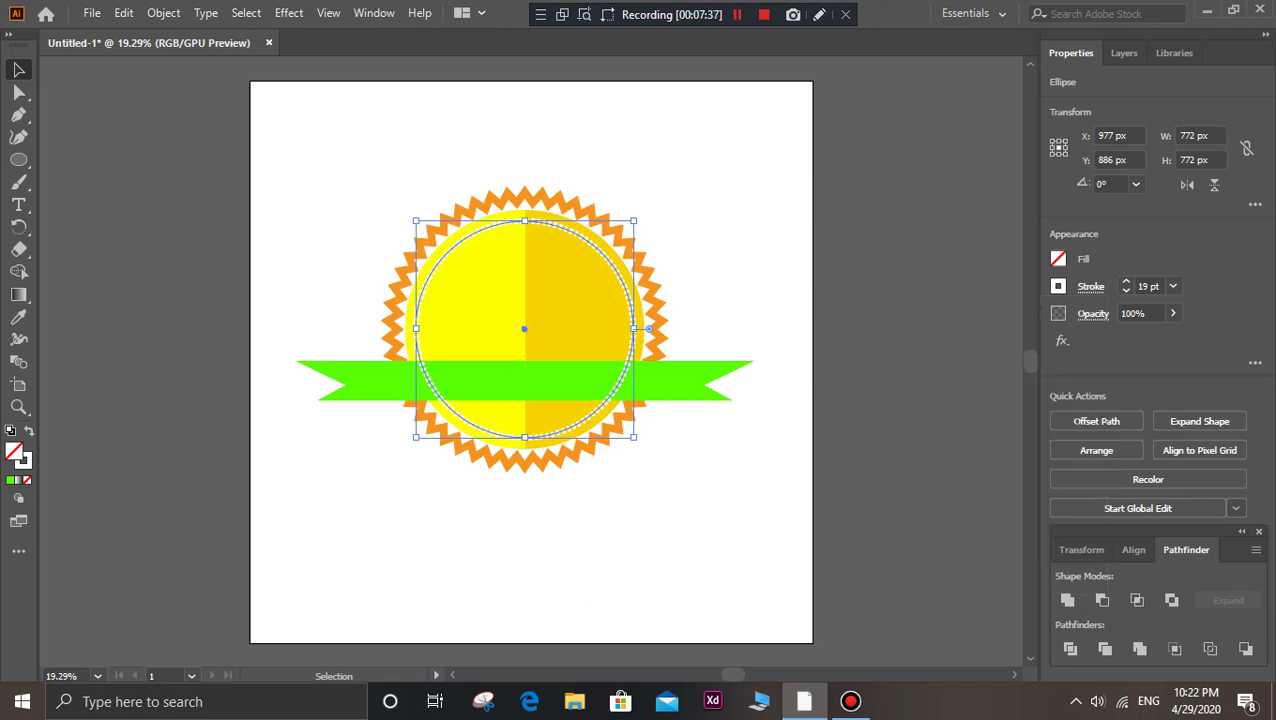
pyautogui.hotkey('ctrl', 'shift', 'a')
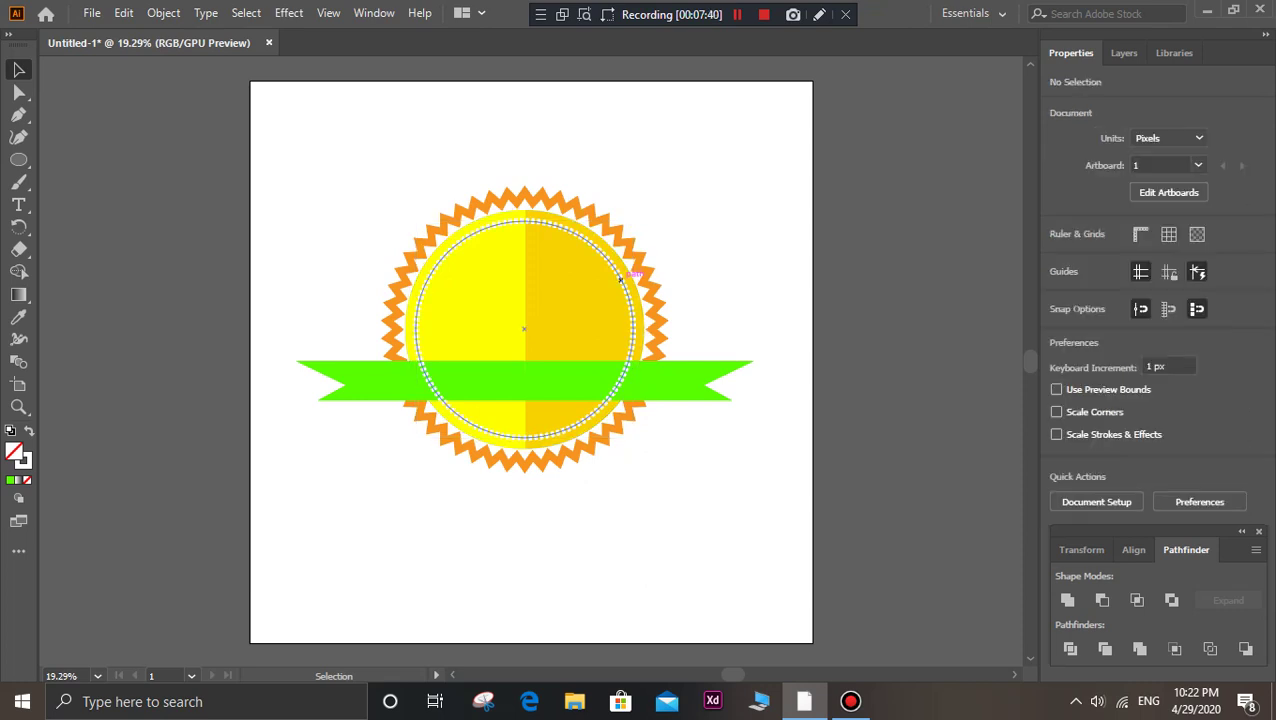
# - Reselect the dashed circle and change its first dash length to 20 pt
pyautogui.click(622, 280)
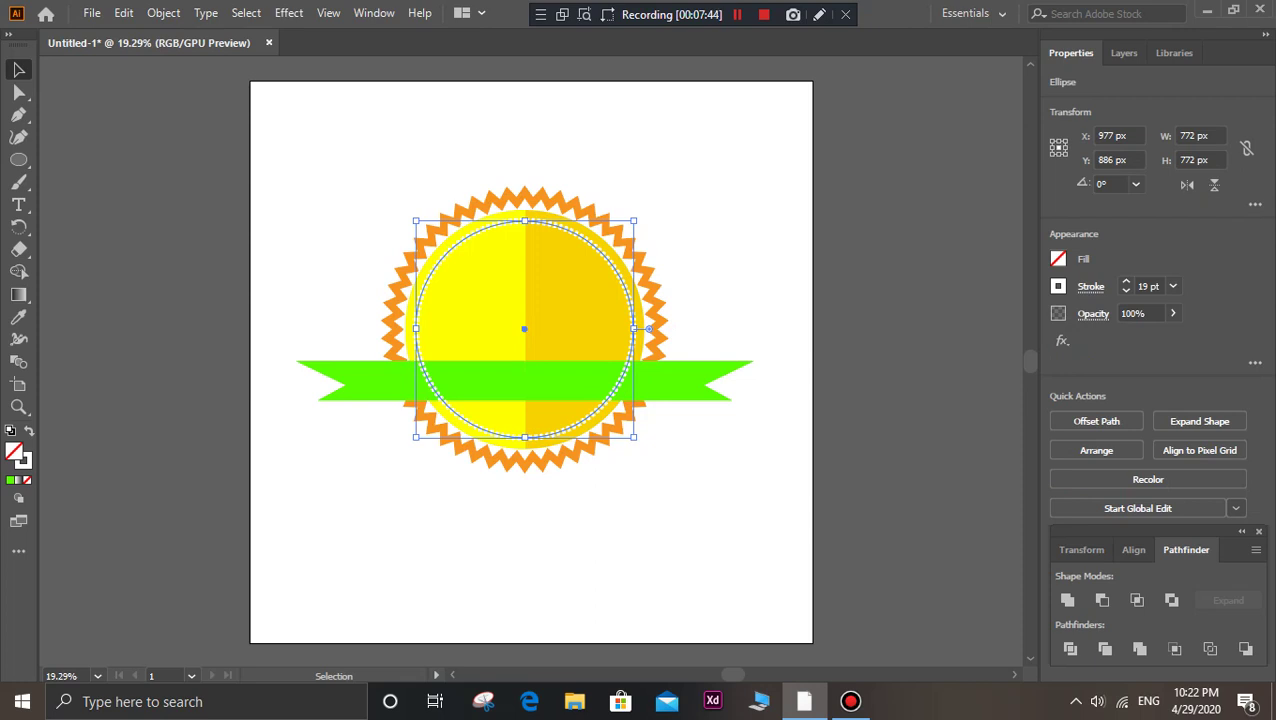
pyautogui.click(1090, 286)
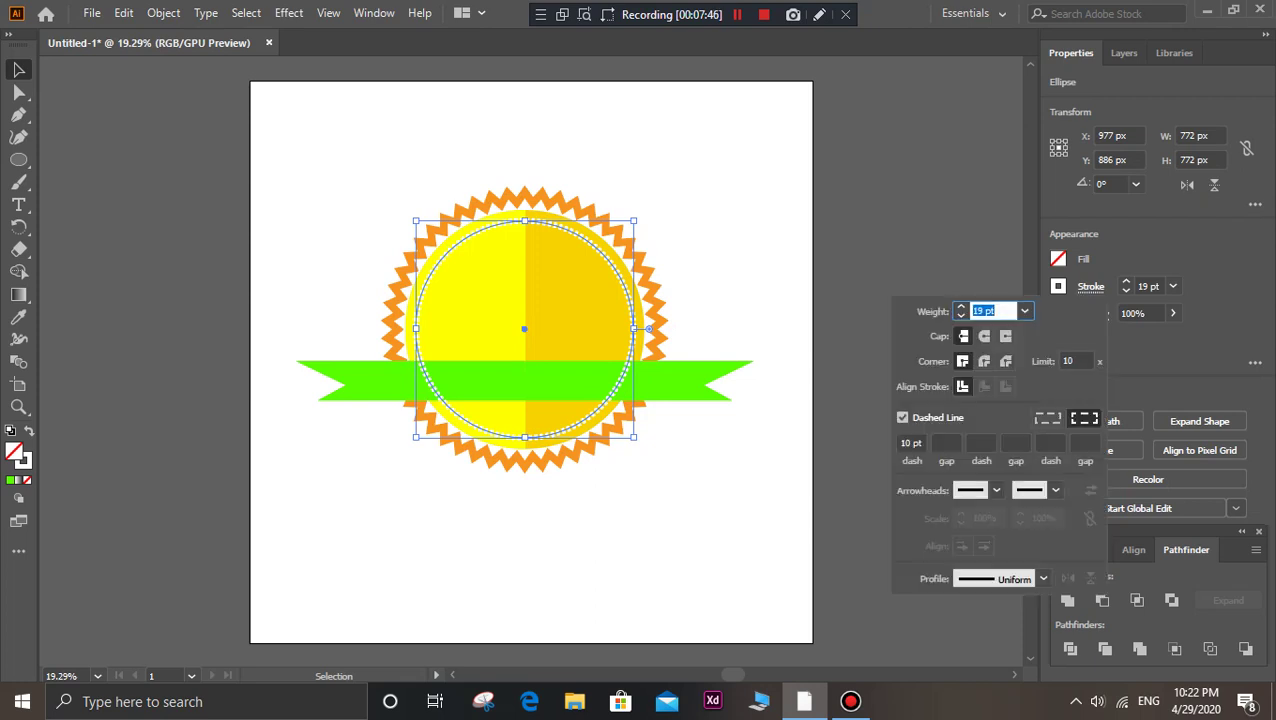
pyautogui.click(909, 443)
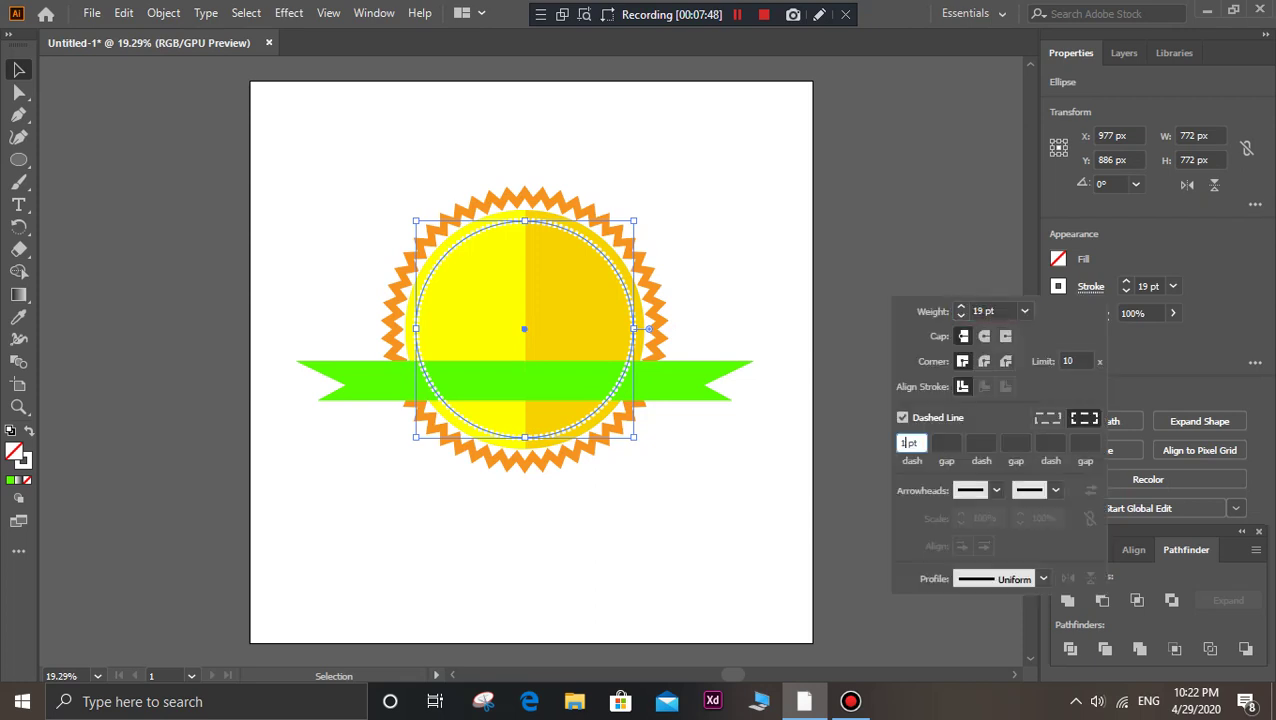
pyautogui.write('20')
pyautogui.press('Return')
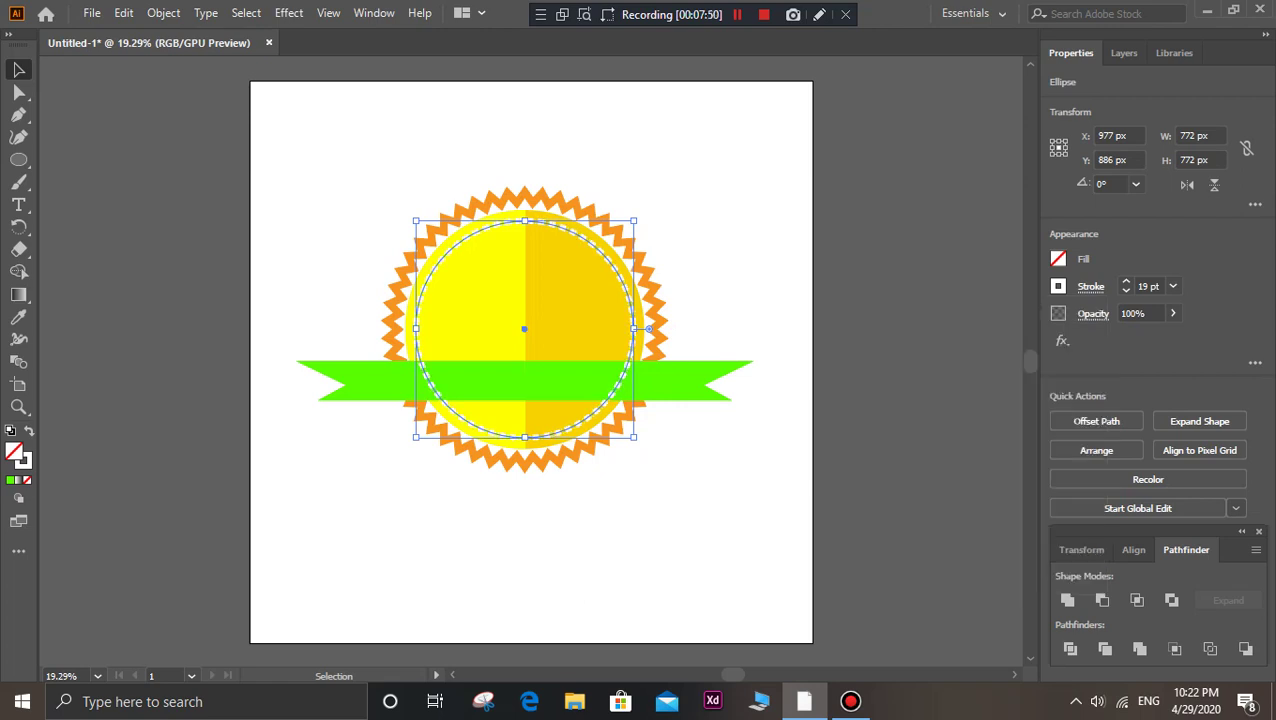
pyautogui.hotkey('ctrl', 'shift', 'a')
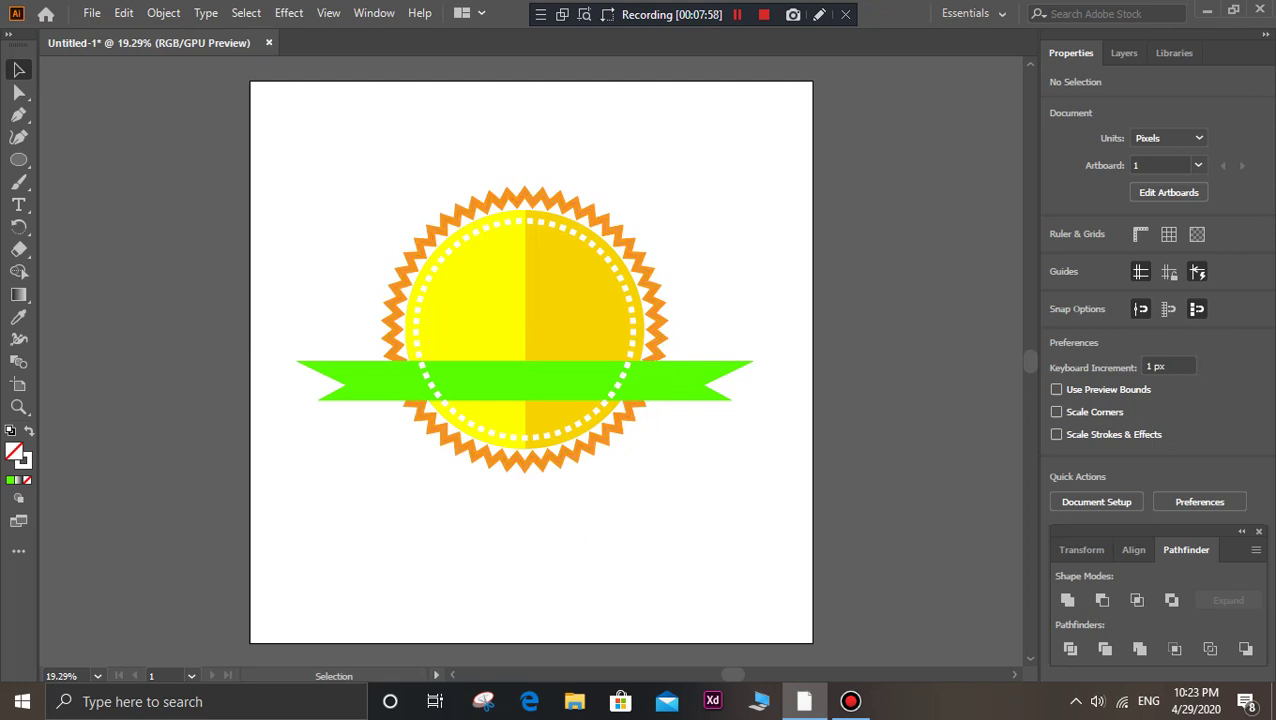
# - Fill the left ribbon half medium green (R 57 G 181 B 74) and the right half dark green
pyautogui.click(640, 382)
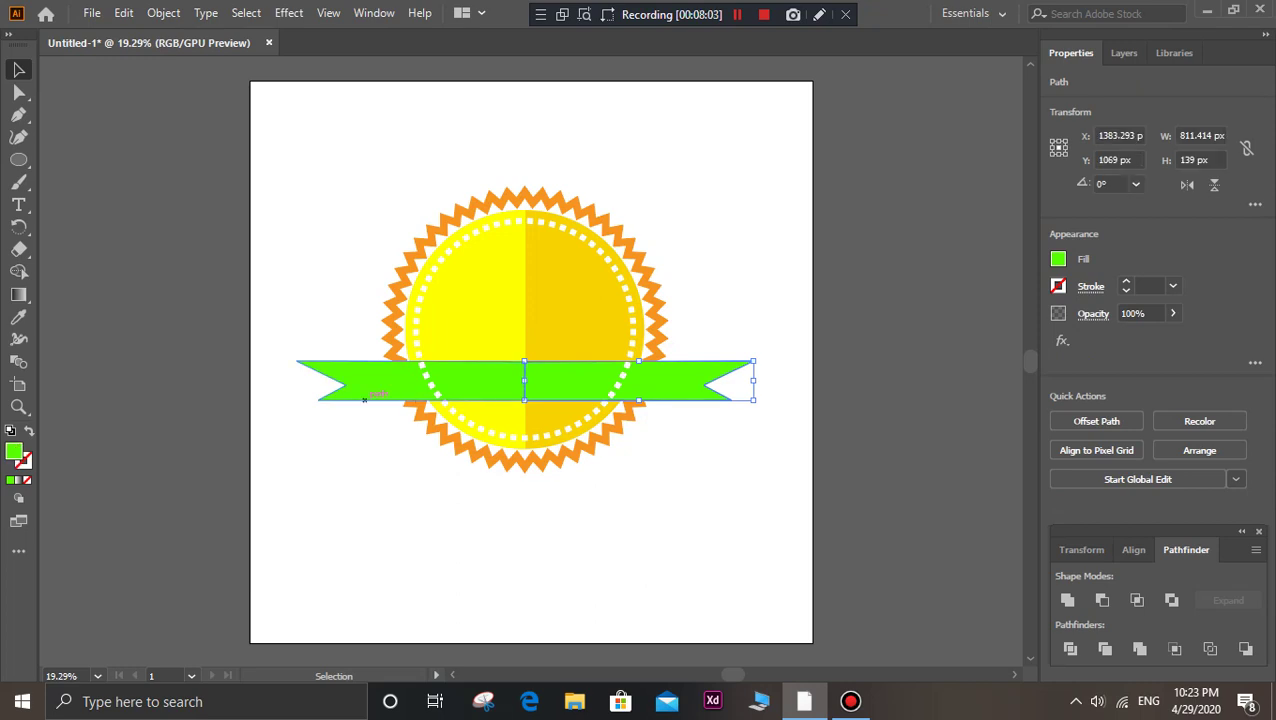
pyautogui.click(364, 398)
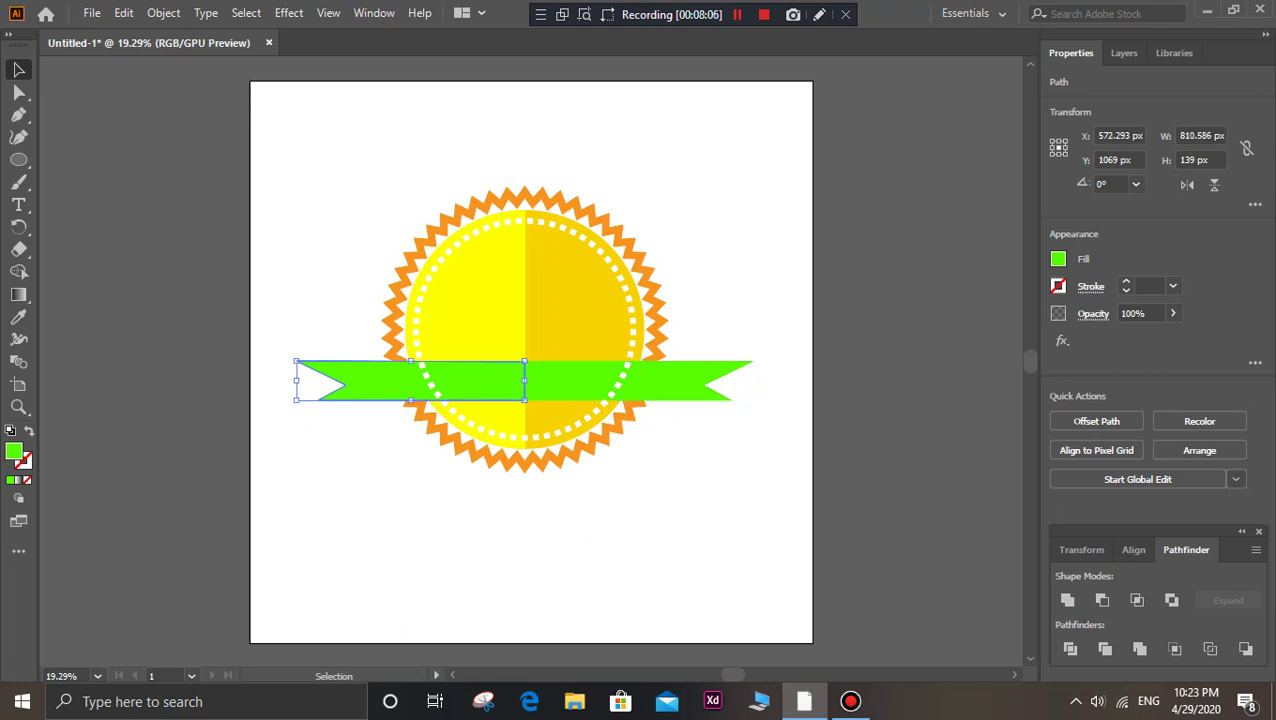
pyautogui.click(1058, 259)
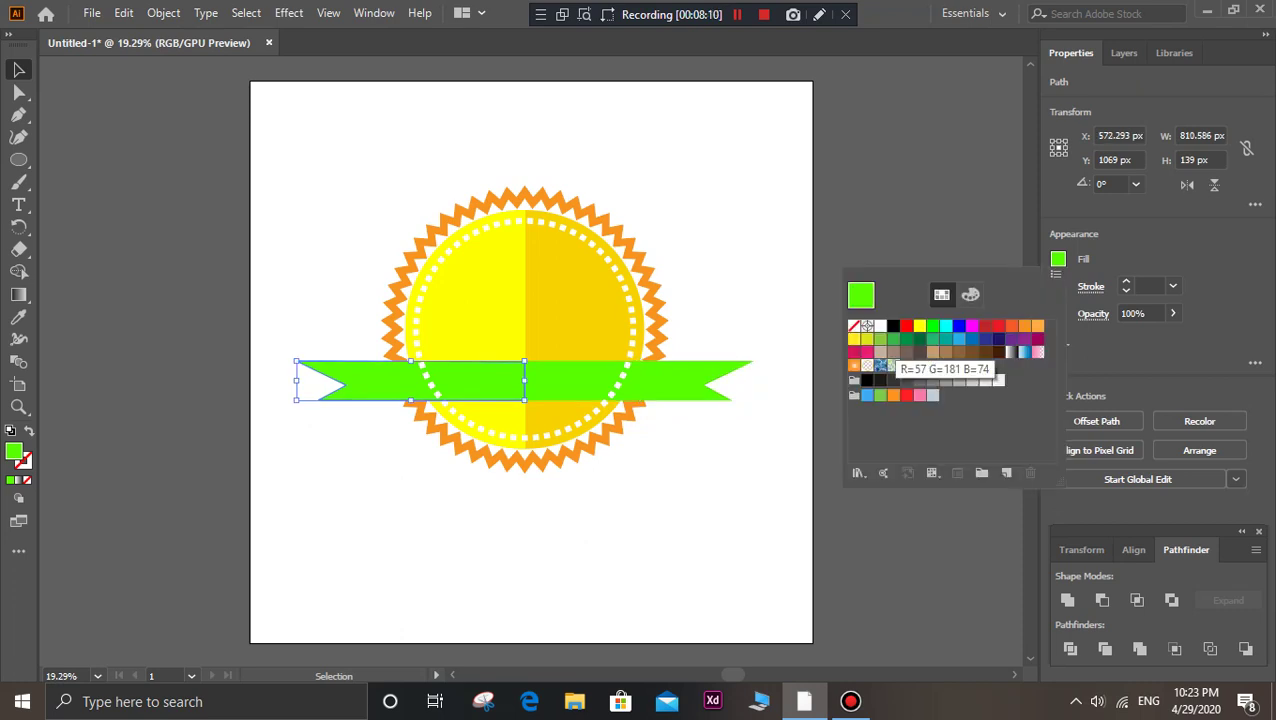
pyautogui.click(892, 366)
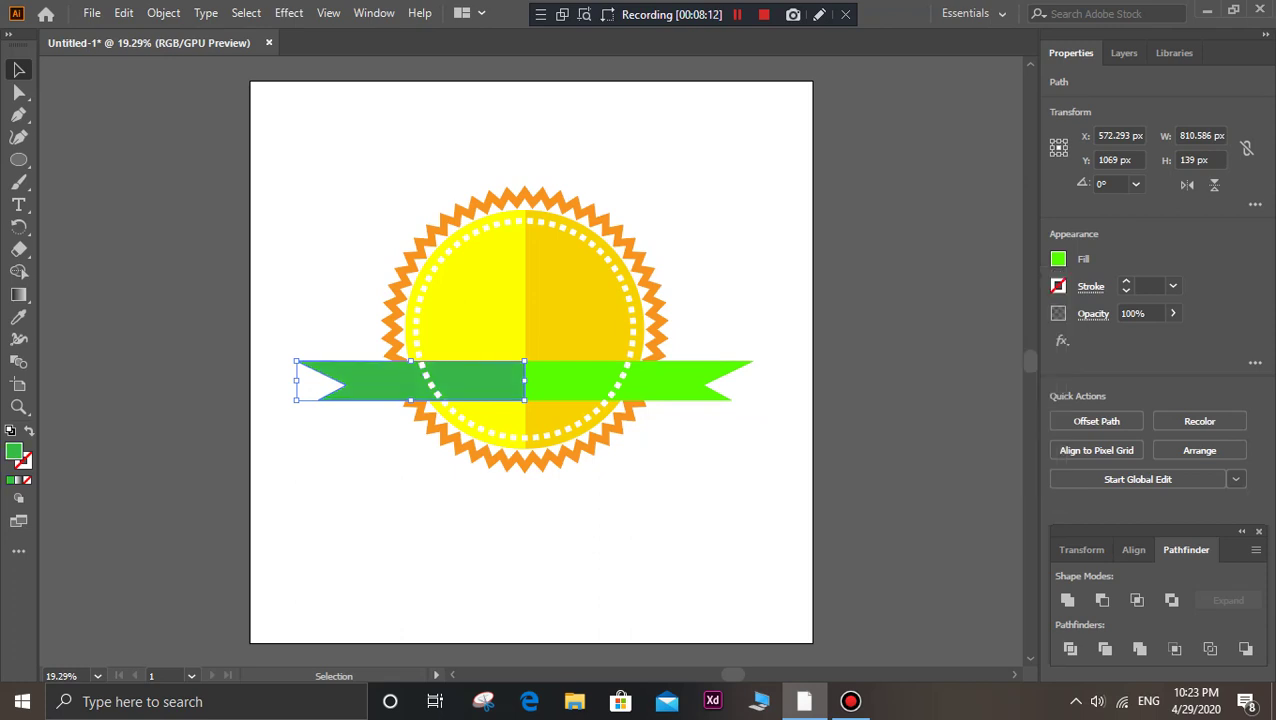
pyautogui.click(715, 385)
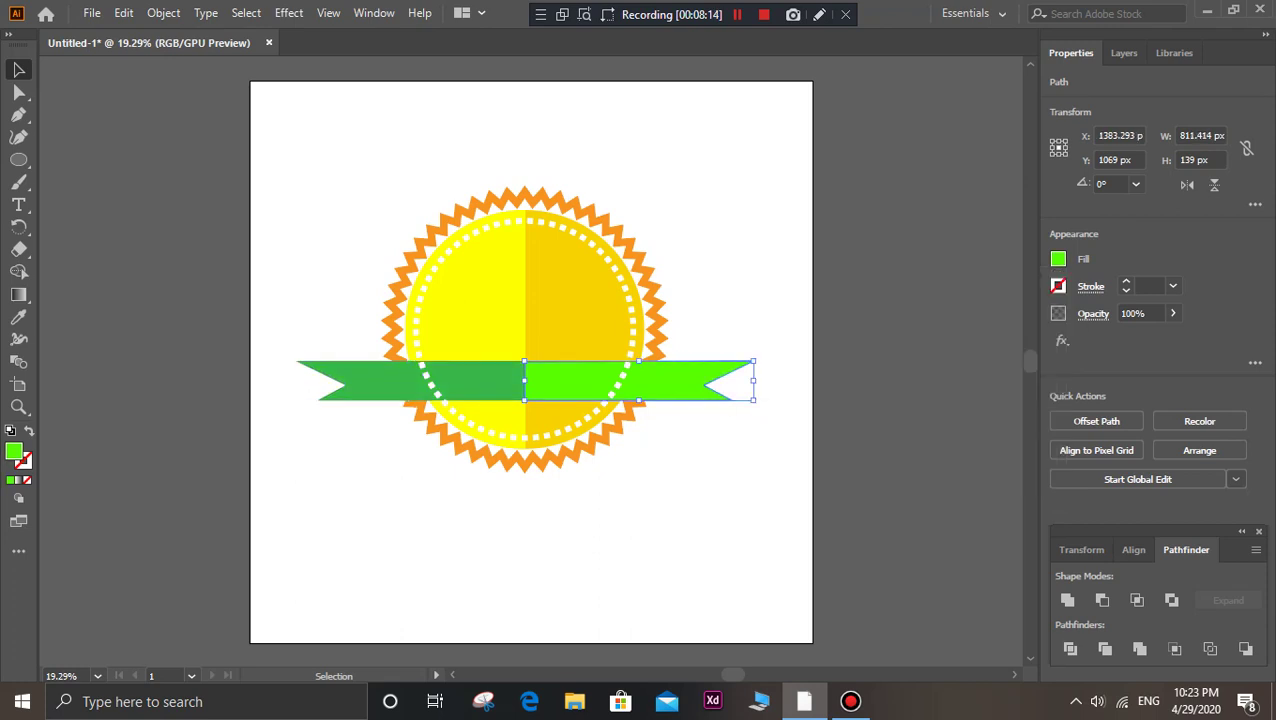
pyautogui.click(1058, 259)
pyautogui.click(919, 338)
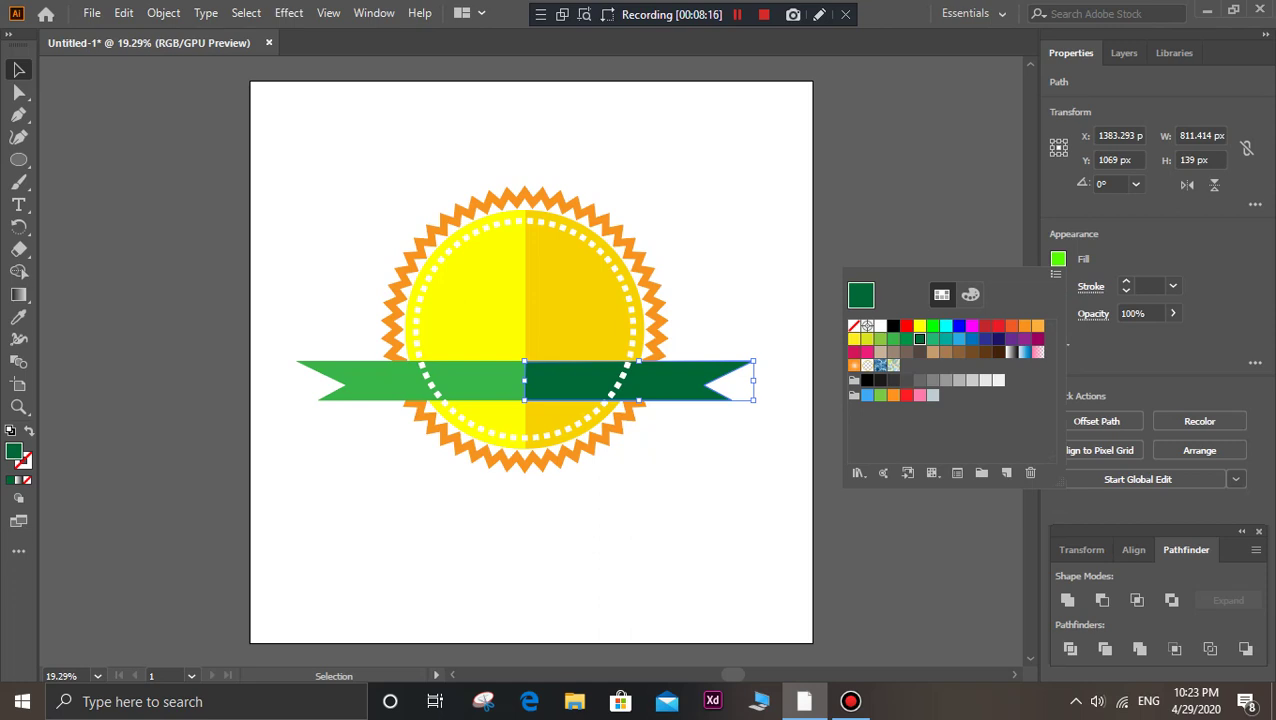
pyautogui.press('Escape')
pyautogui.hotkey('ctrl', 'shift', 'a')
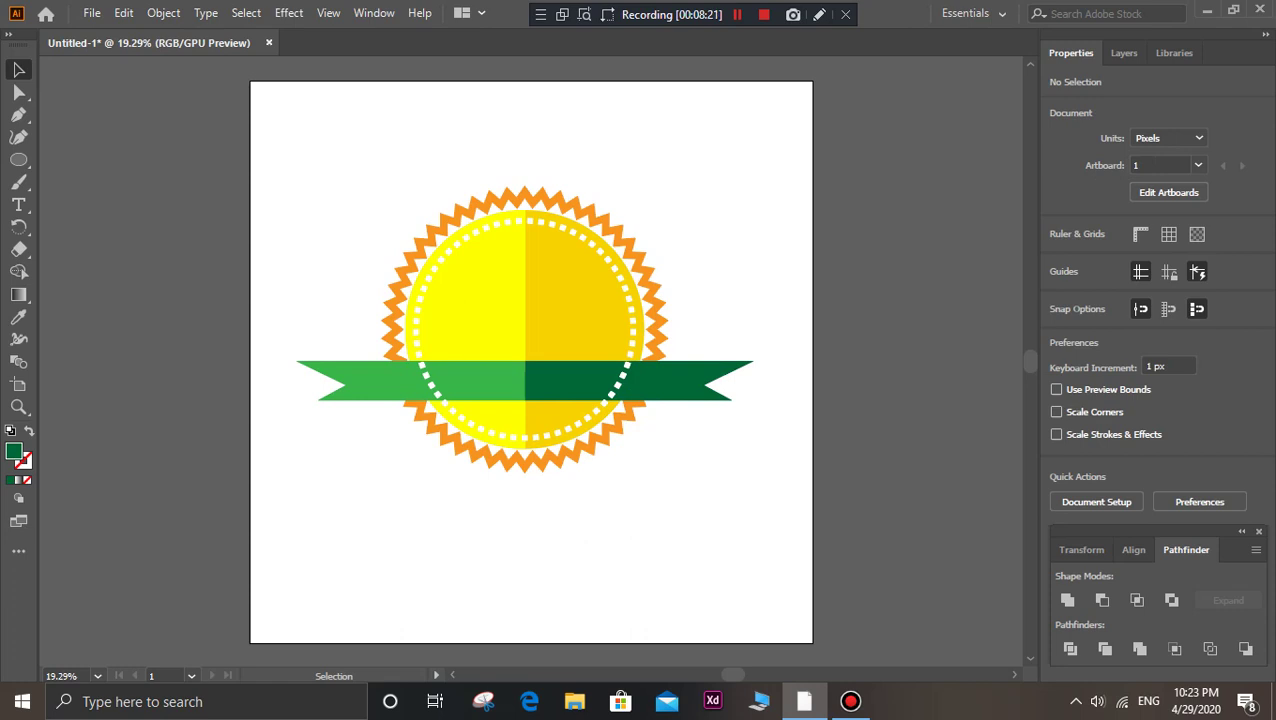
pyautogui.click(520, 195)
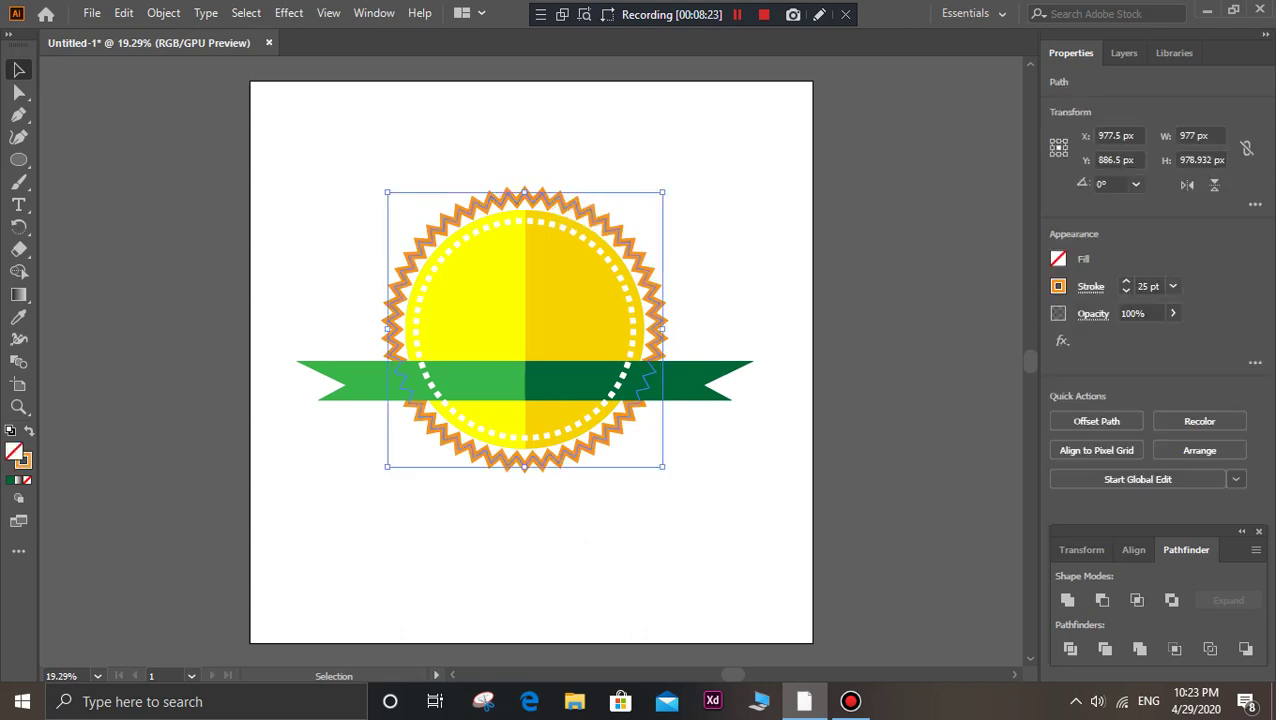
pyautogui.click(1058, 286)
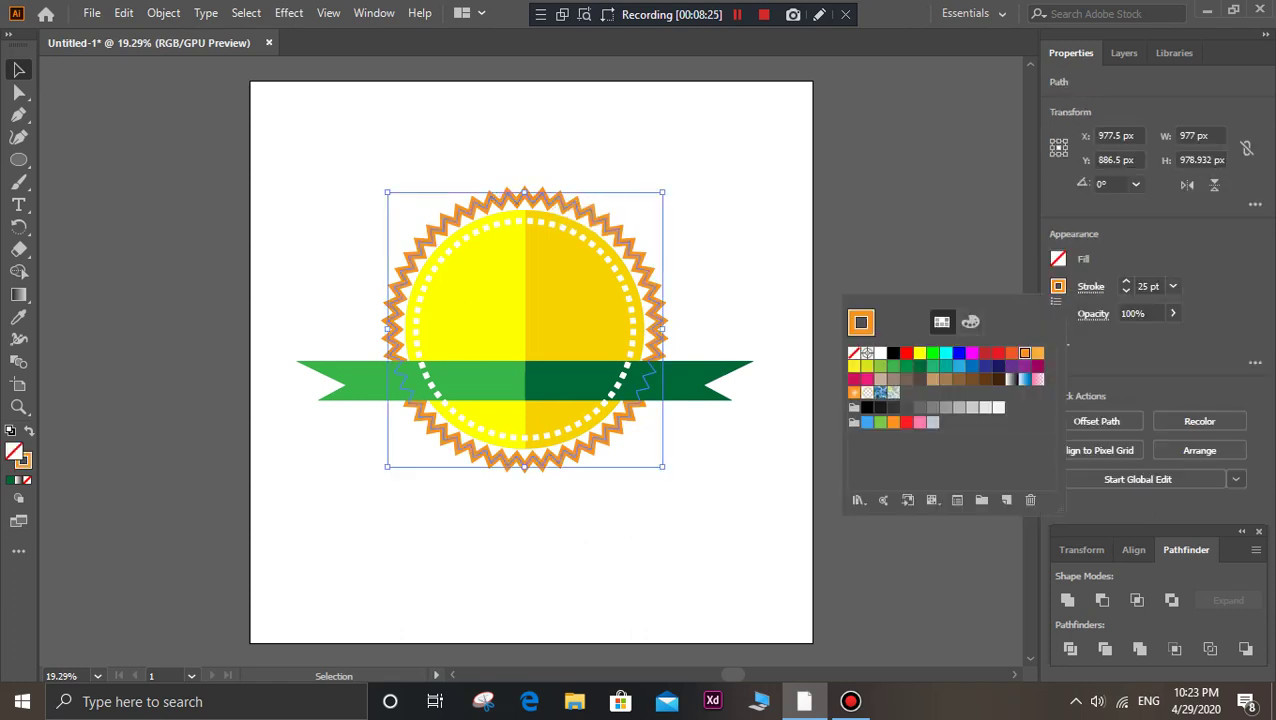
pyautogui.press('Escape')
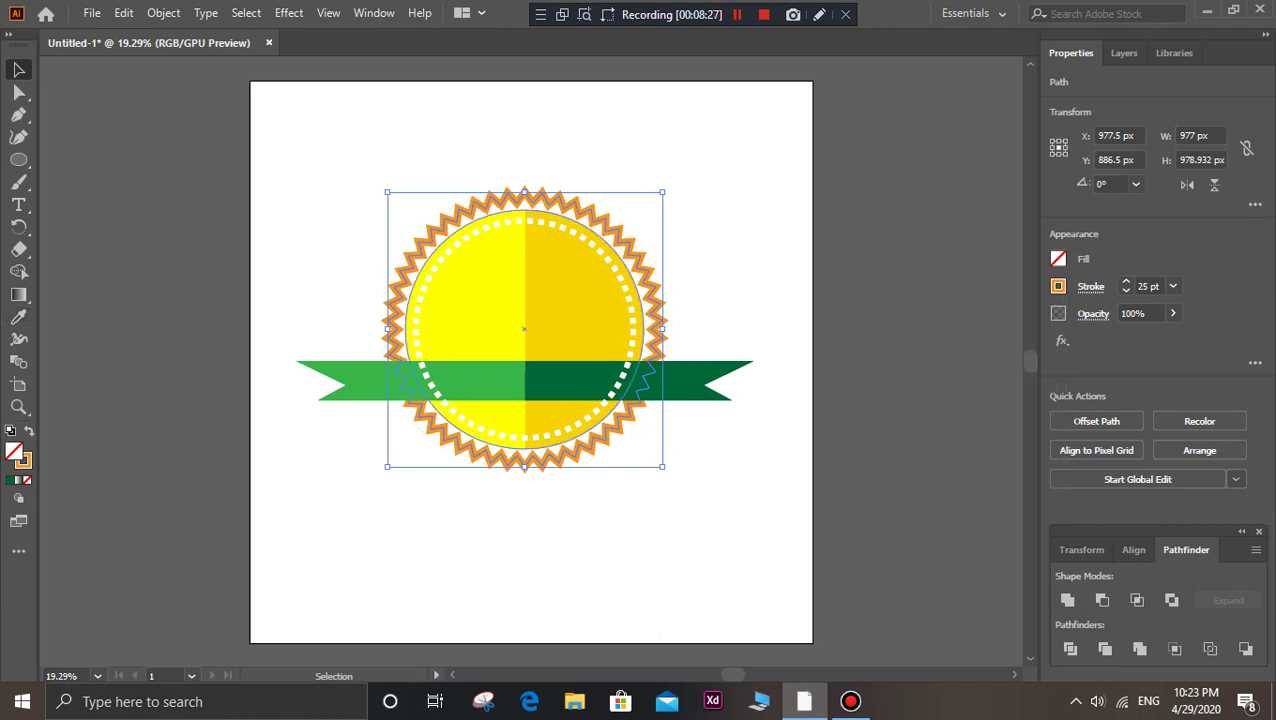
pyautogui.click(18, 317)
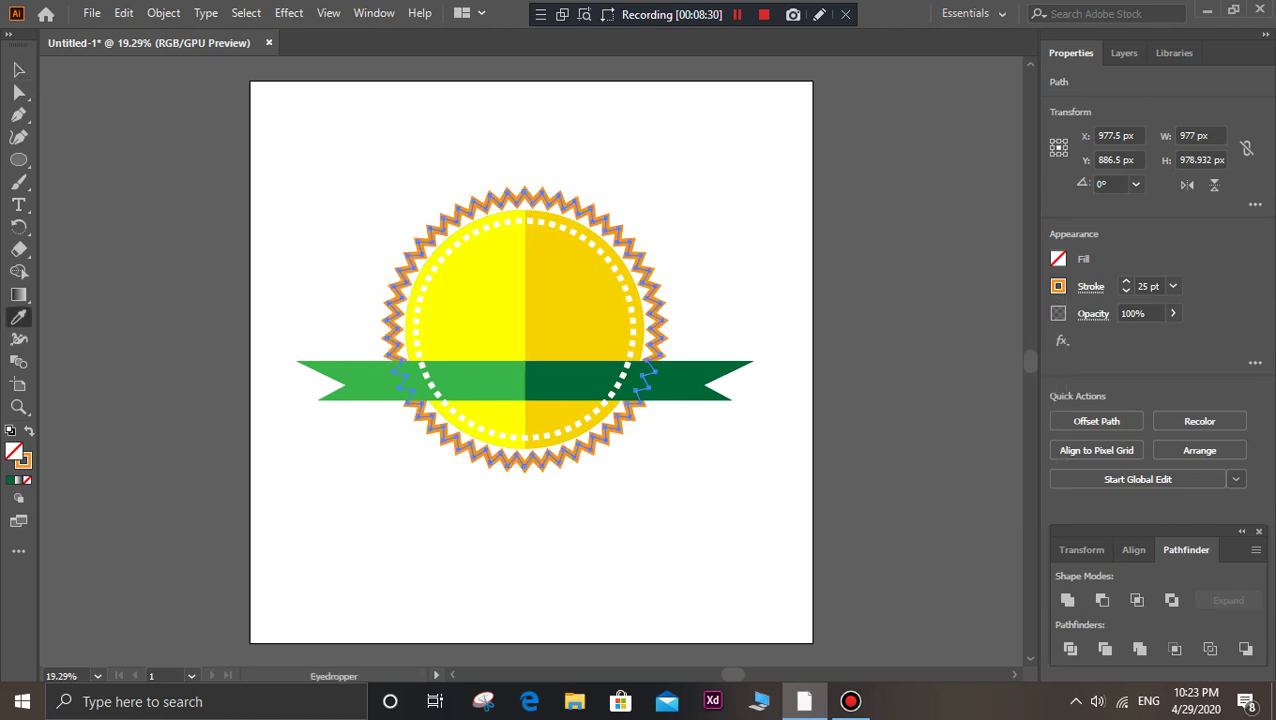
pyautogui.click(1058, 286)
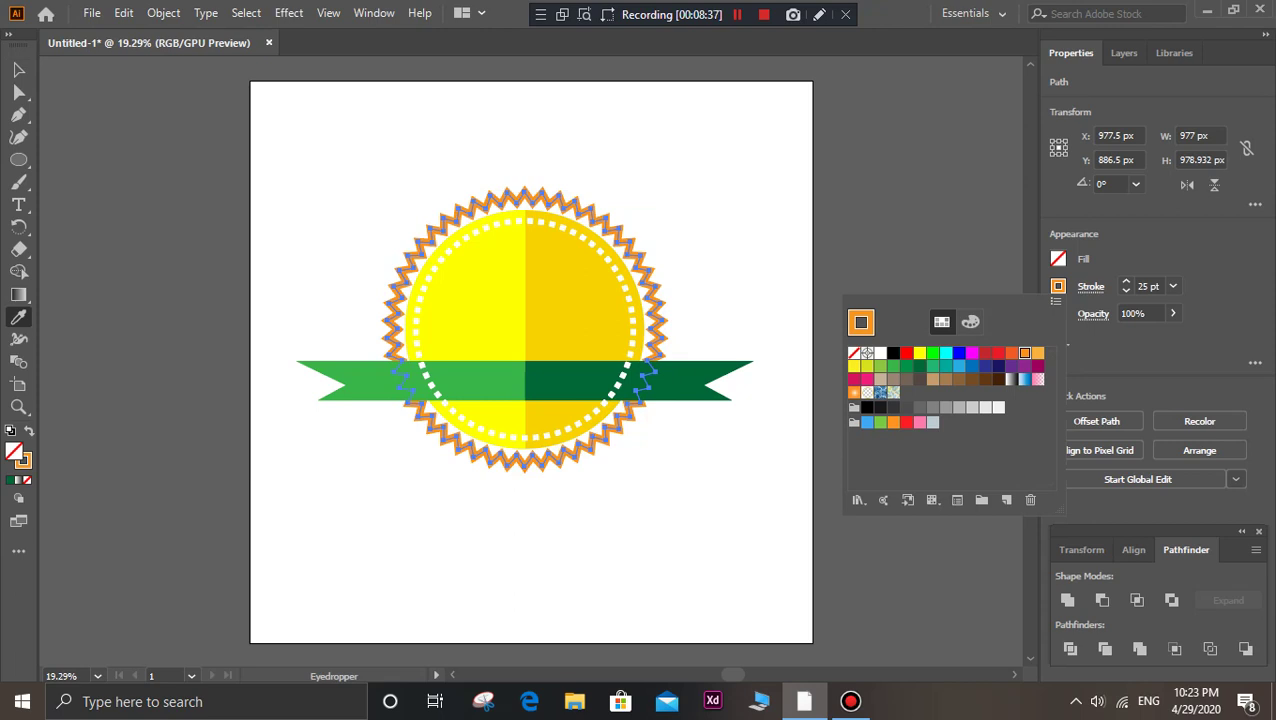
pyautogui.click(580, 290)
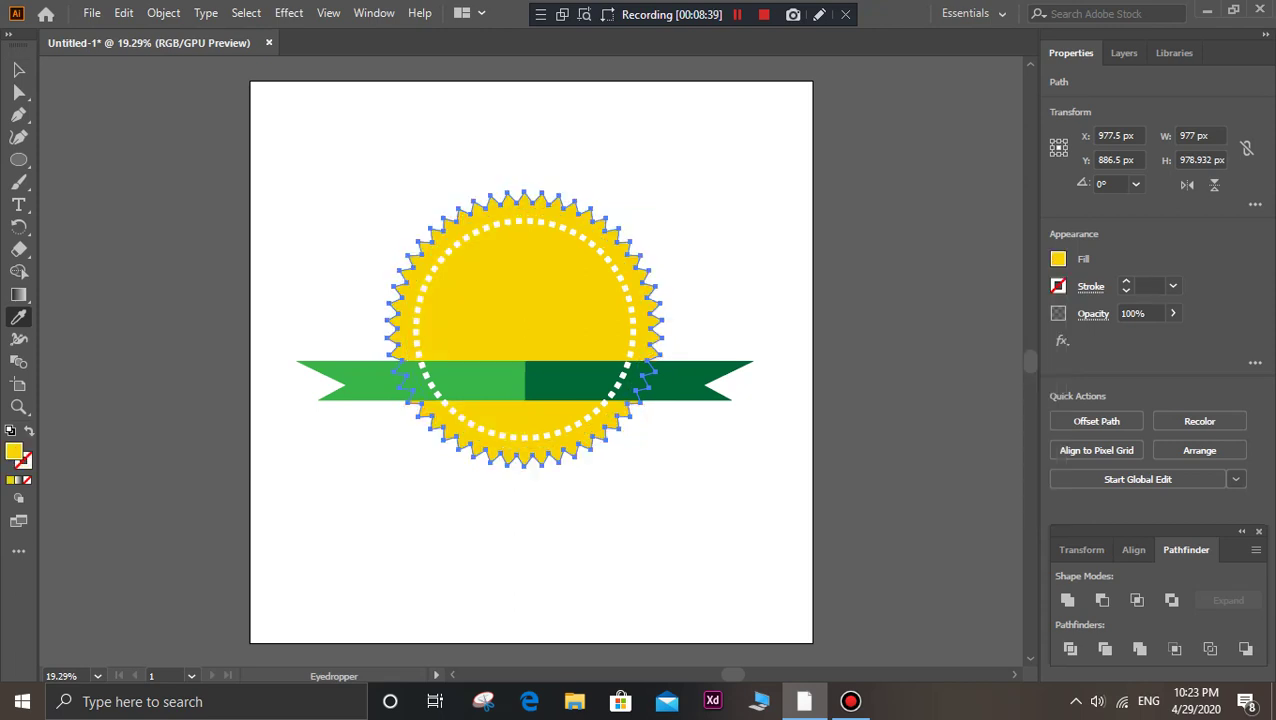
pyautogui.hotkey('ctrl', 'z')
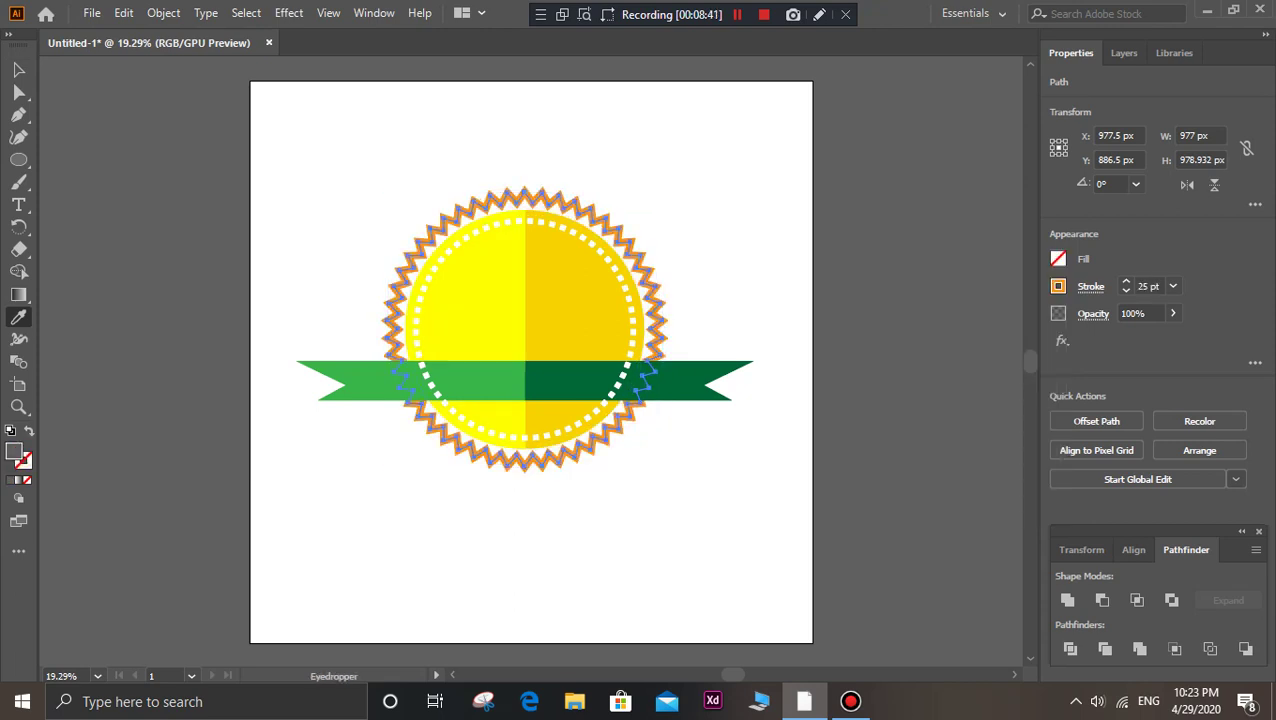
pyautogui.hotkey('ctrl', 'z')
pyautogui.hotkey('ctrl', 'z')
pyautogui.press('v')
pyautogui.hotkey('ctrl', 'shift', 'a')
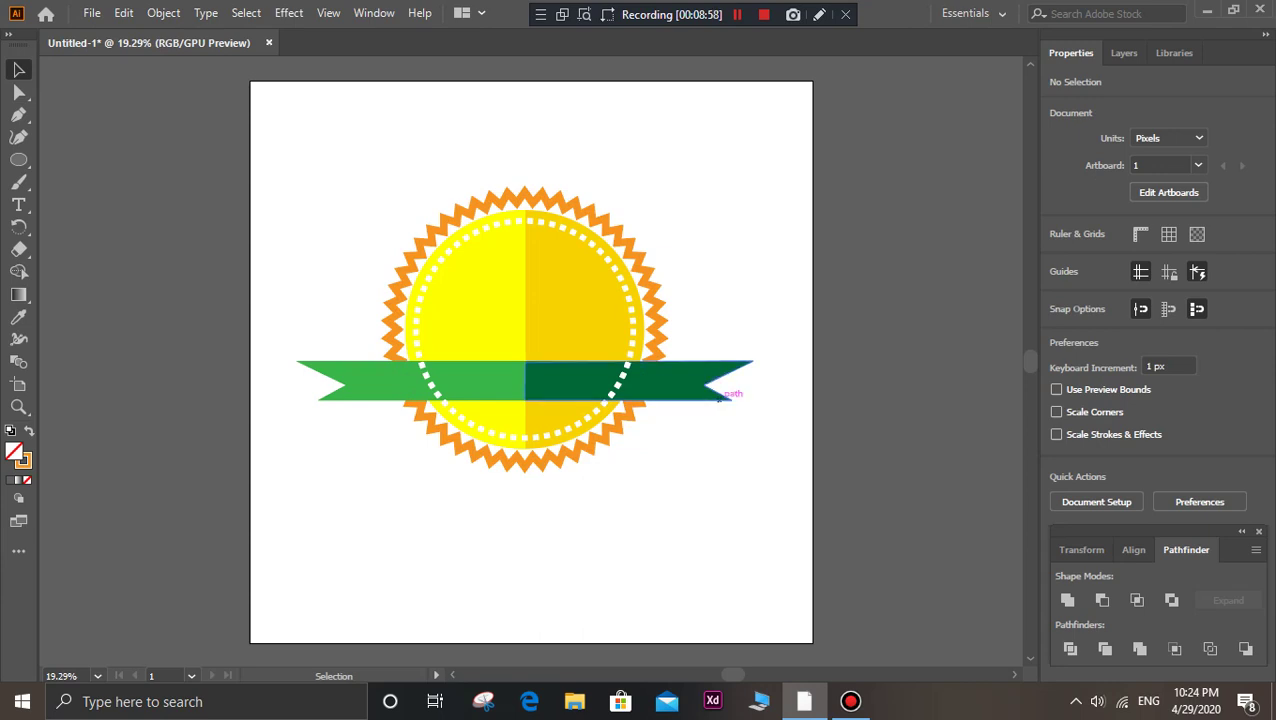
# - Select the starburst and try sampling a yellow outline, then undo it
pyautogui.click(662, 300)
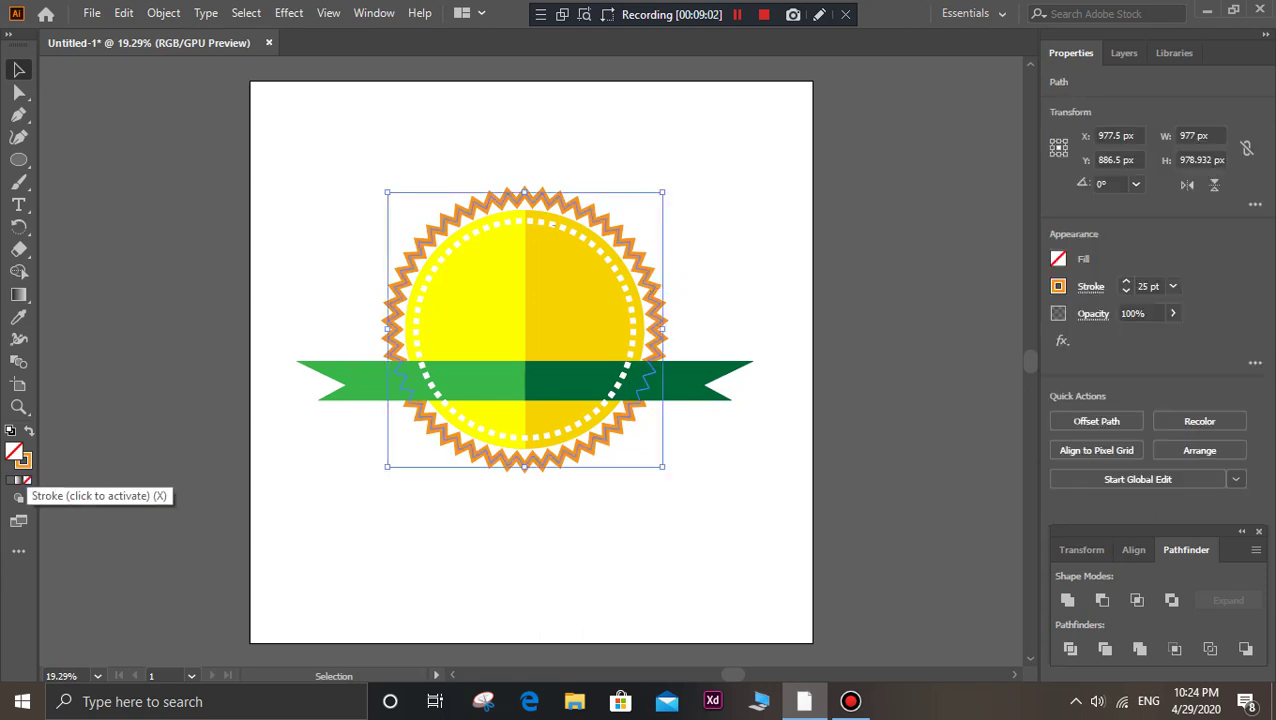
pyautogui.click(24, 462)
pyautogui.doubleClick(24, 461)
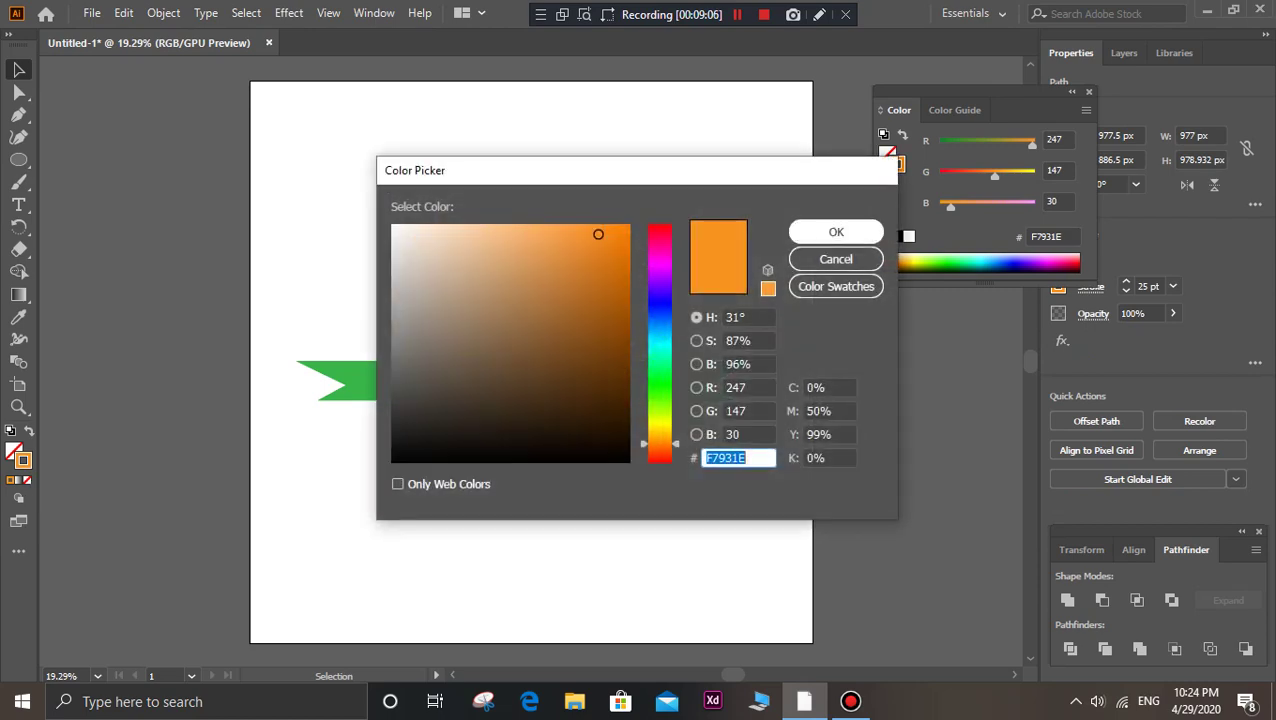
pyautogui.click(836, 259)
pyautogui.press('i')
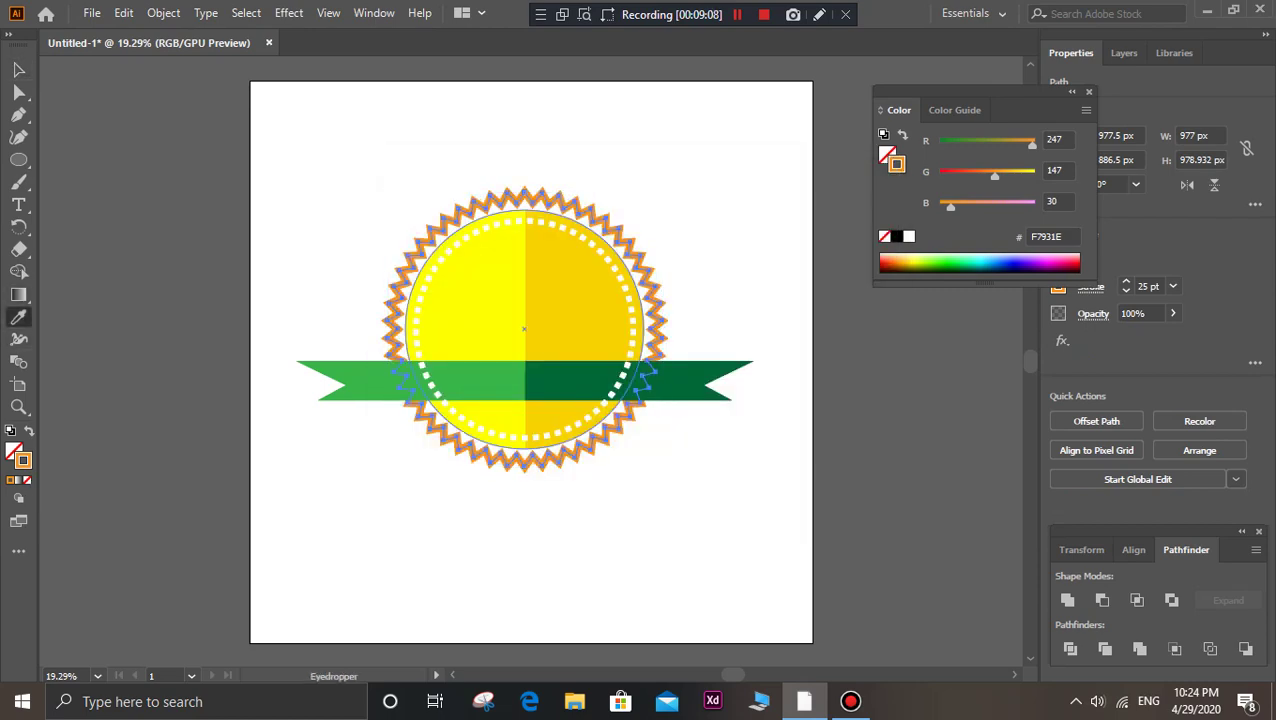
pyautogui.click(580, 300)
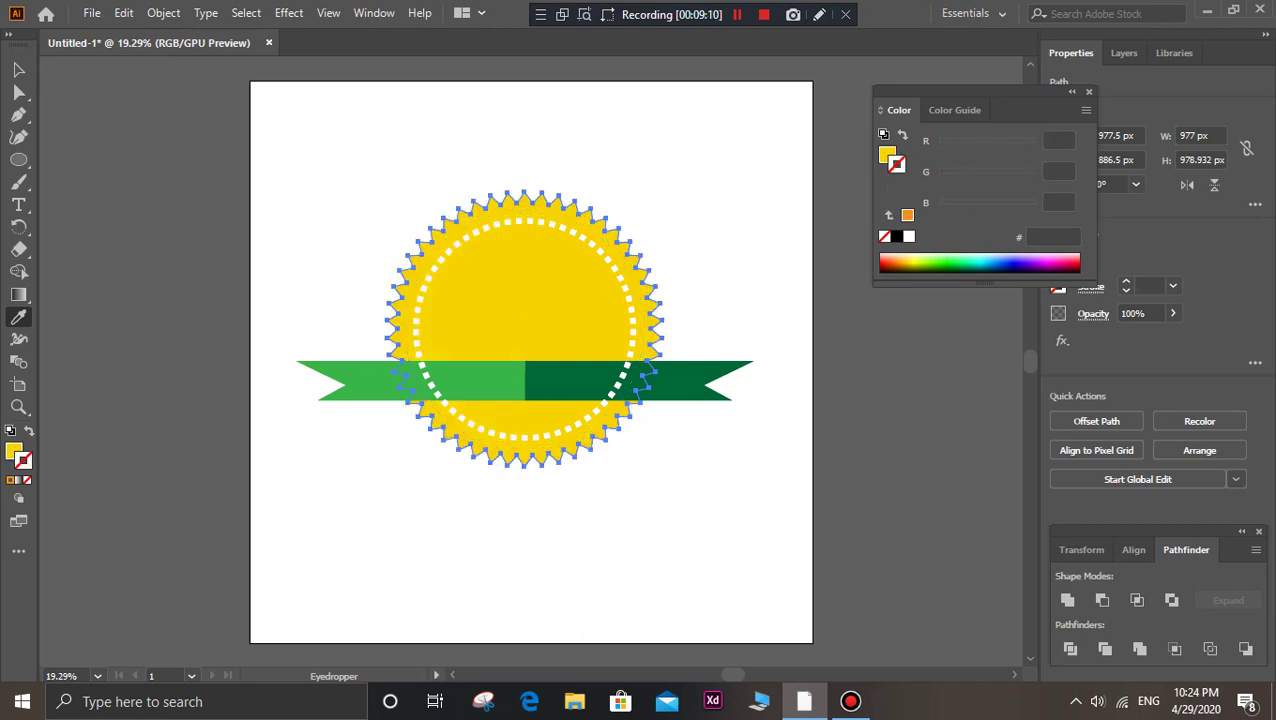
pyautogui.hotkey('ctrl', 'z')
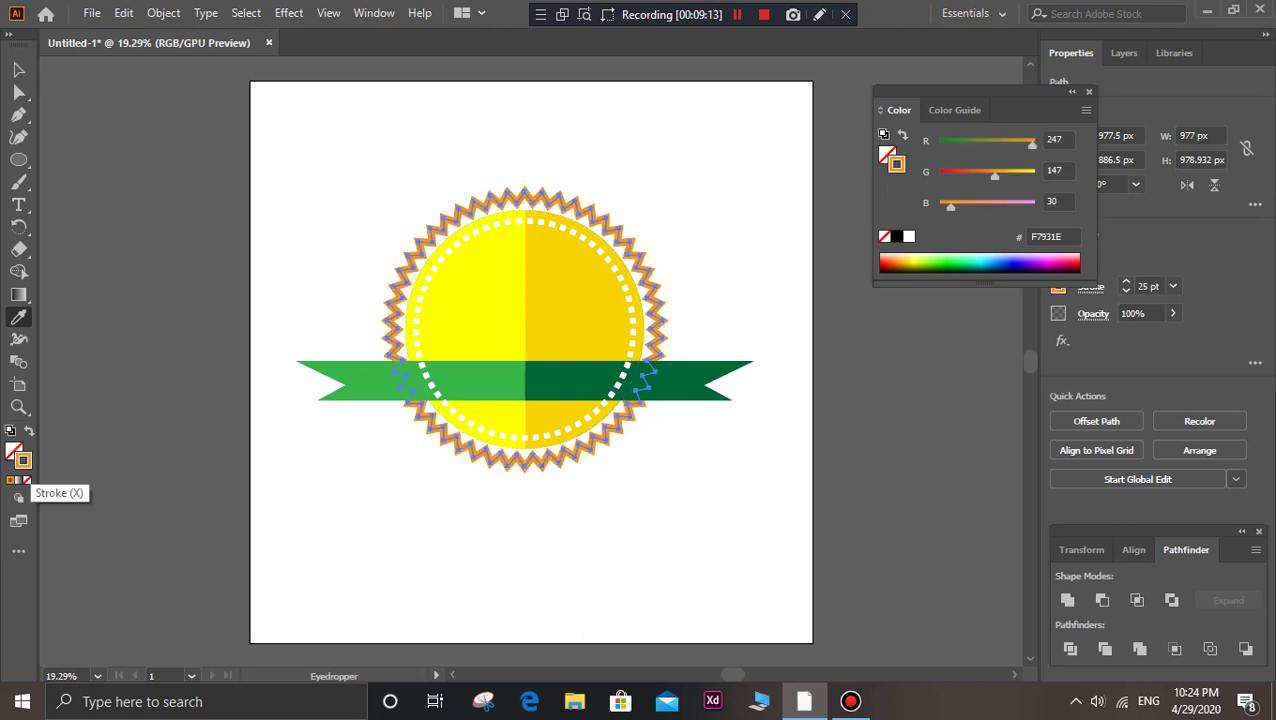
# - Set the starburst's outline colour to hex F4D521 in the Color Picker
pyautogui.doubleClick(24, 461)
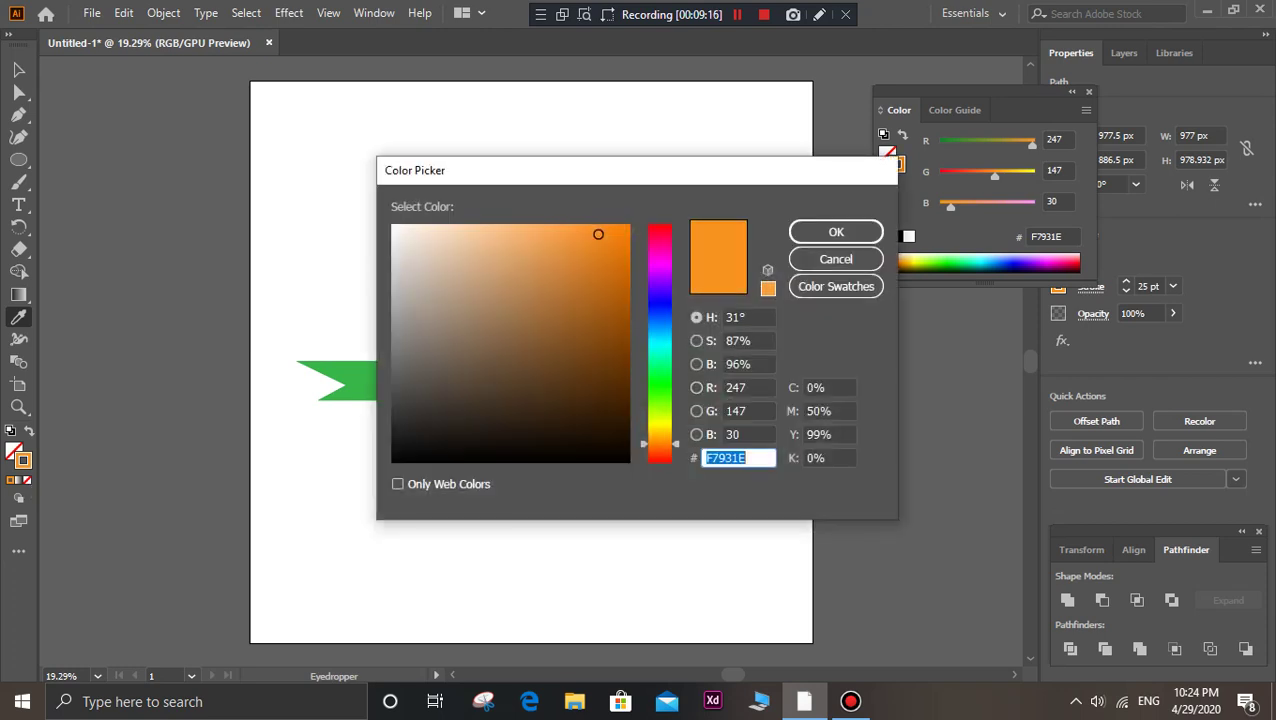
pyautogui.write('F4D521')
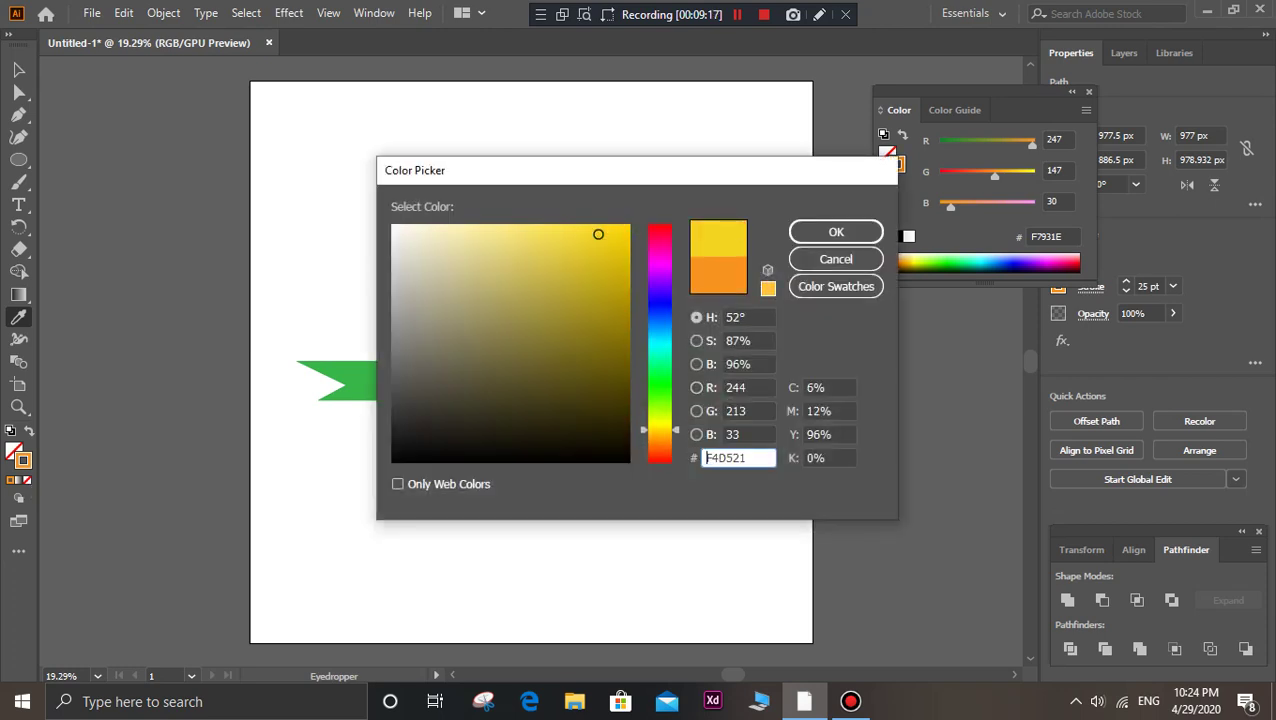
pyautogui.click(836, 231)
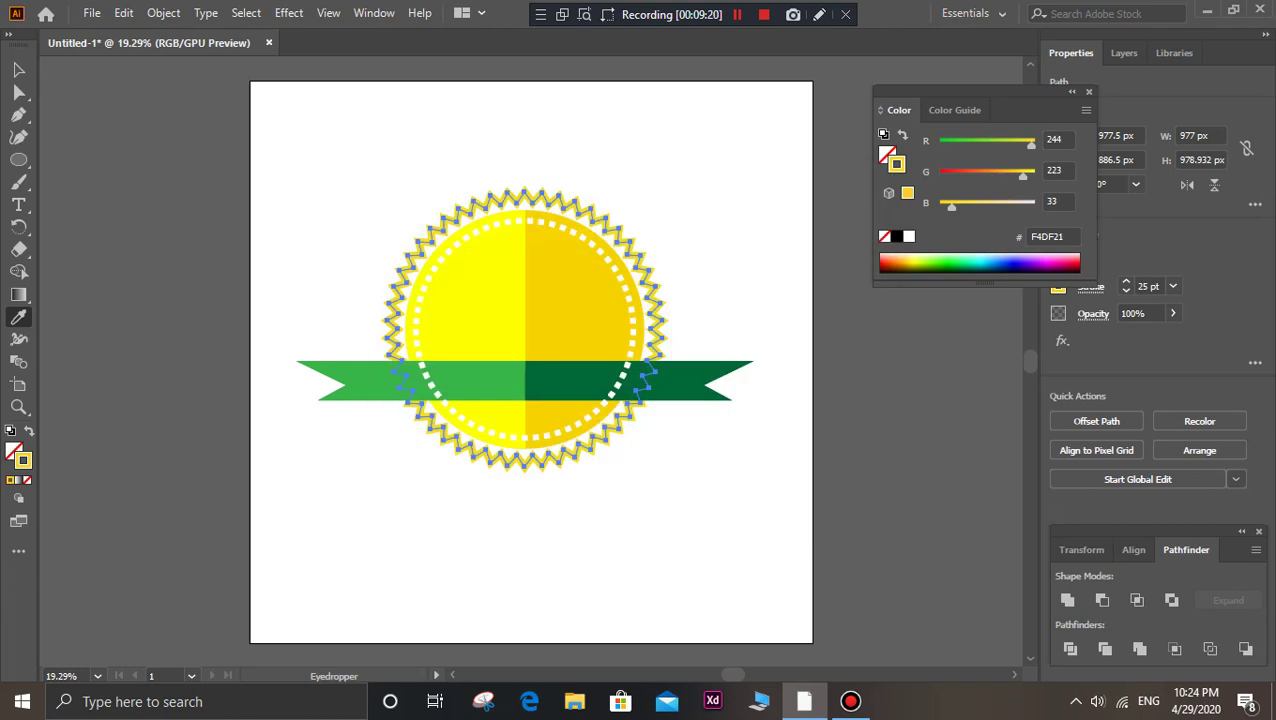
pyautogui.press('v')
pyautogui.hotkey('ctrl', 'shift', 'a')
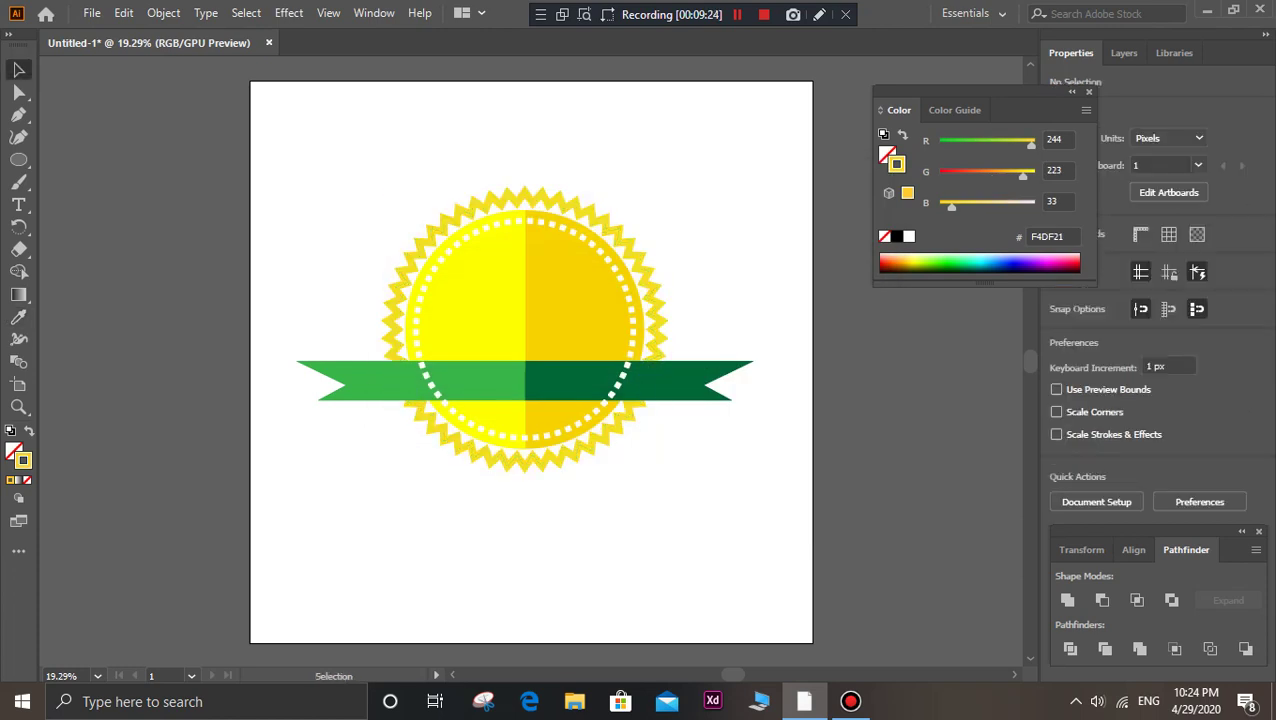
# - Isolate the right ribbon half and change its fill to a less saturated dark green (0E8F1E)
pyautogui.click(718, 381)
pyautogui.doubleClick(720, 380)
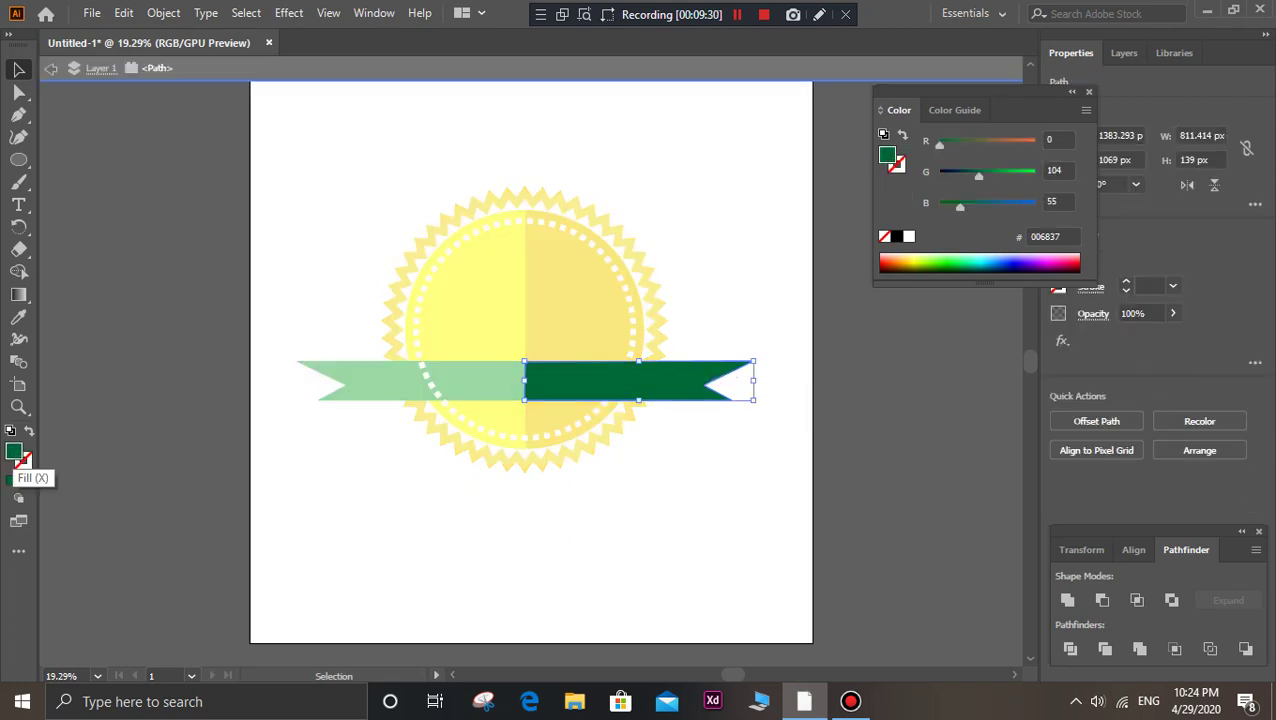
pyautogui.doubleClick(14, 452)
pyautogui.moveTo(628, 367)
pyautogui.mouseDown()
pyautogui.moveTo(598, 365)
pyautogui.moveTo(660, 376)
pyautogui.moveTo(598, 367)
pyautogui.mouseUp()
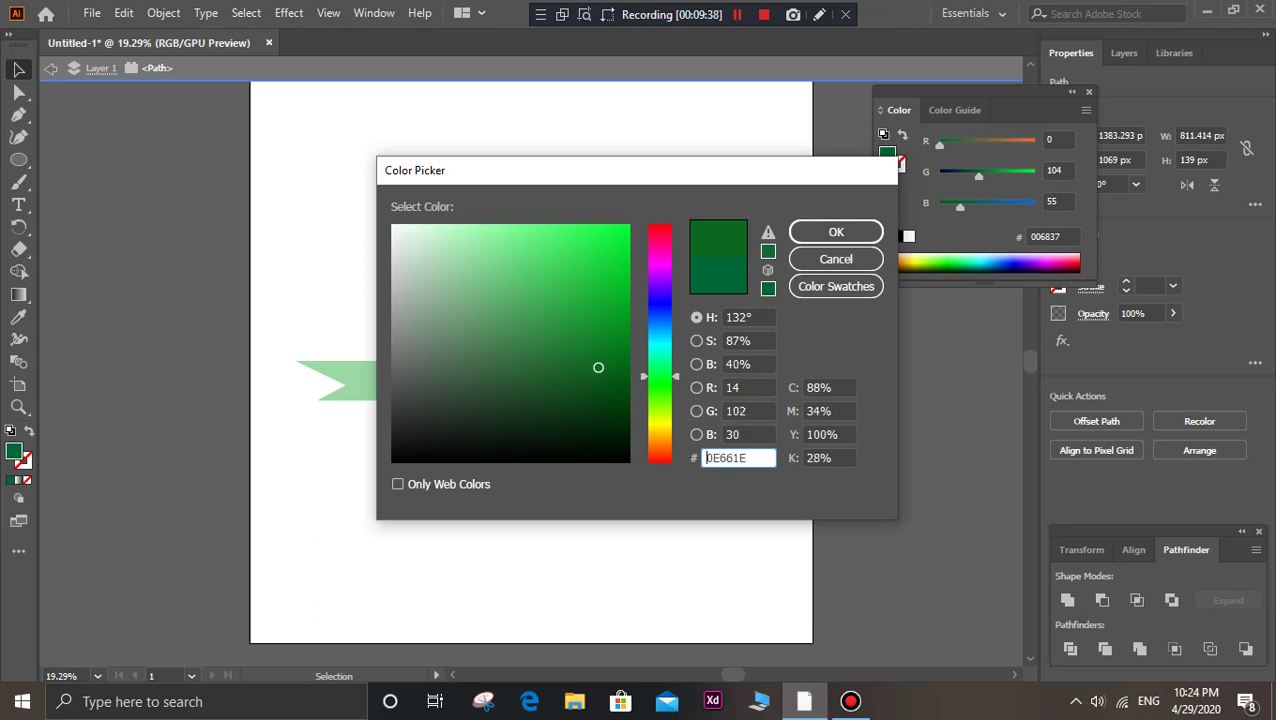
pyautogui.click(836, 231)
pyautogui.hotkey('ctrl', 'shift', 'a')
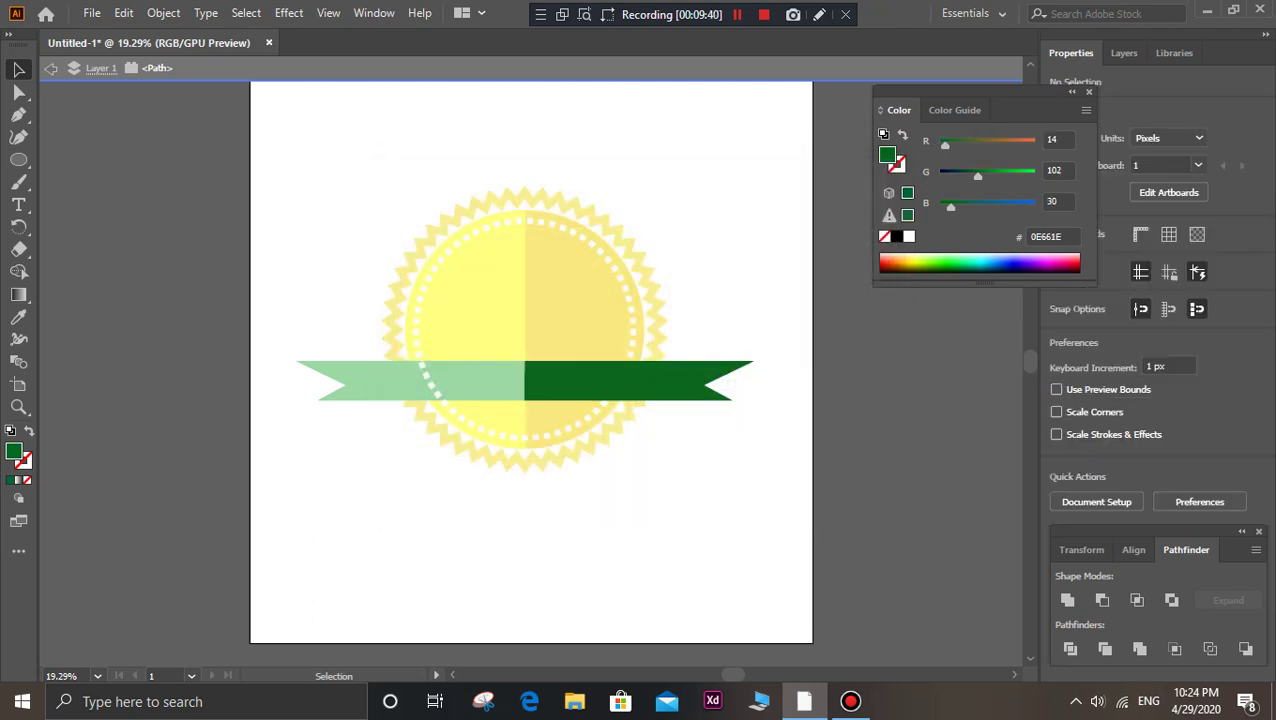
# - Select the left ribbon half and inspect its fill colour without changing it
pyautogui.press('Escape')
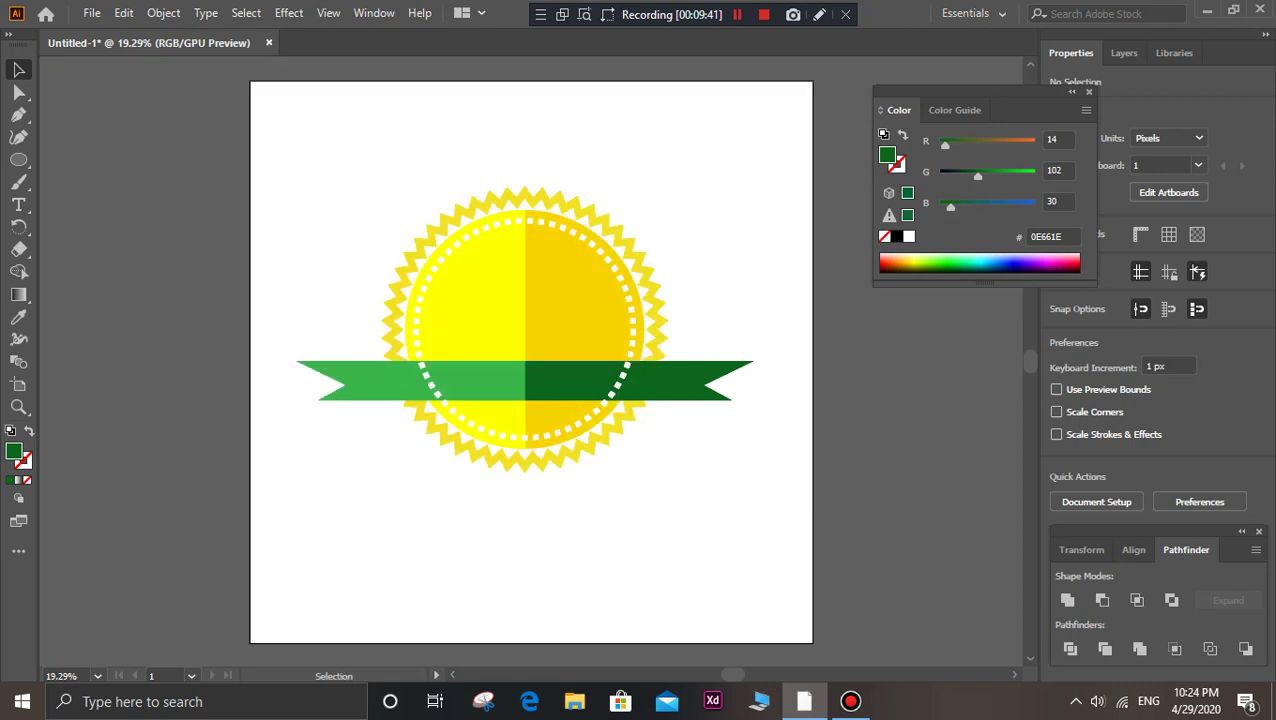
pyautogui.click(320, 372)
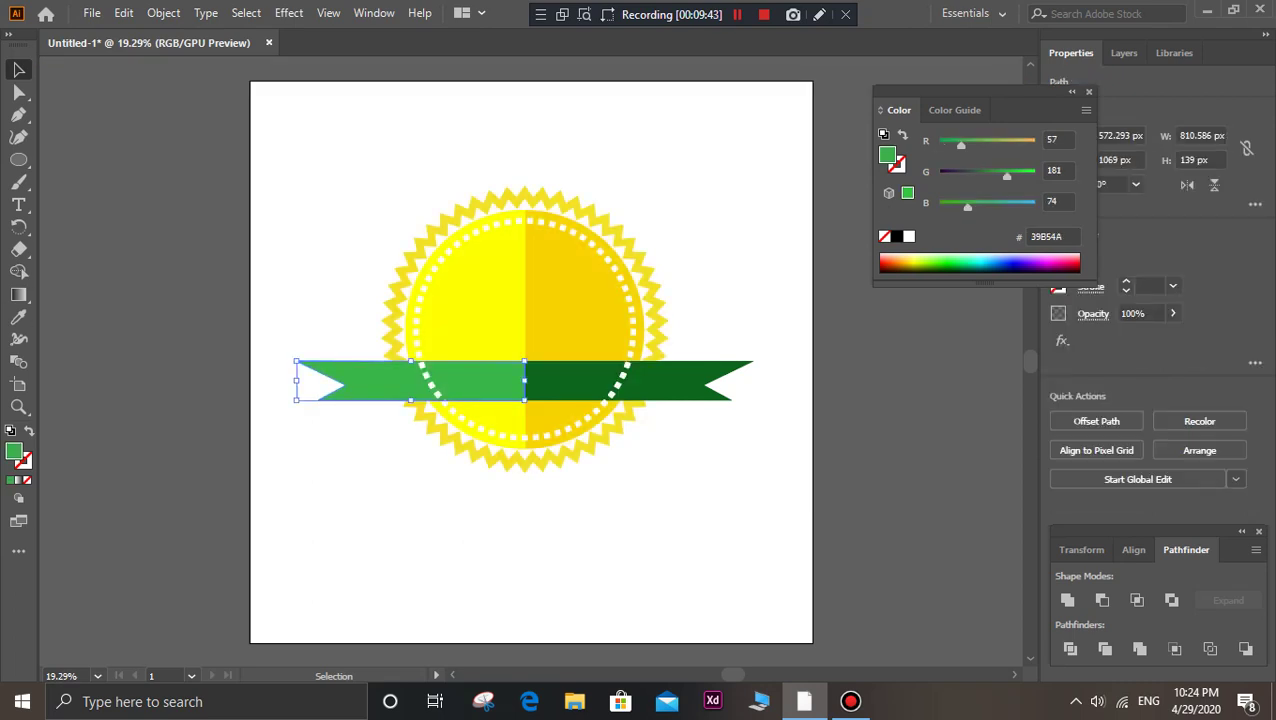
pyautogui.doubleClick(14, 452)
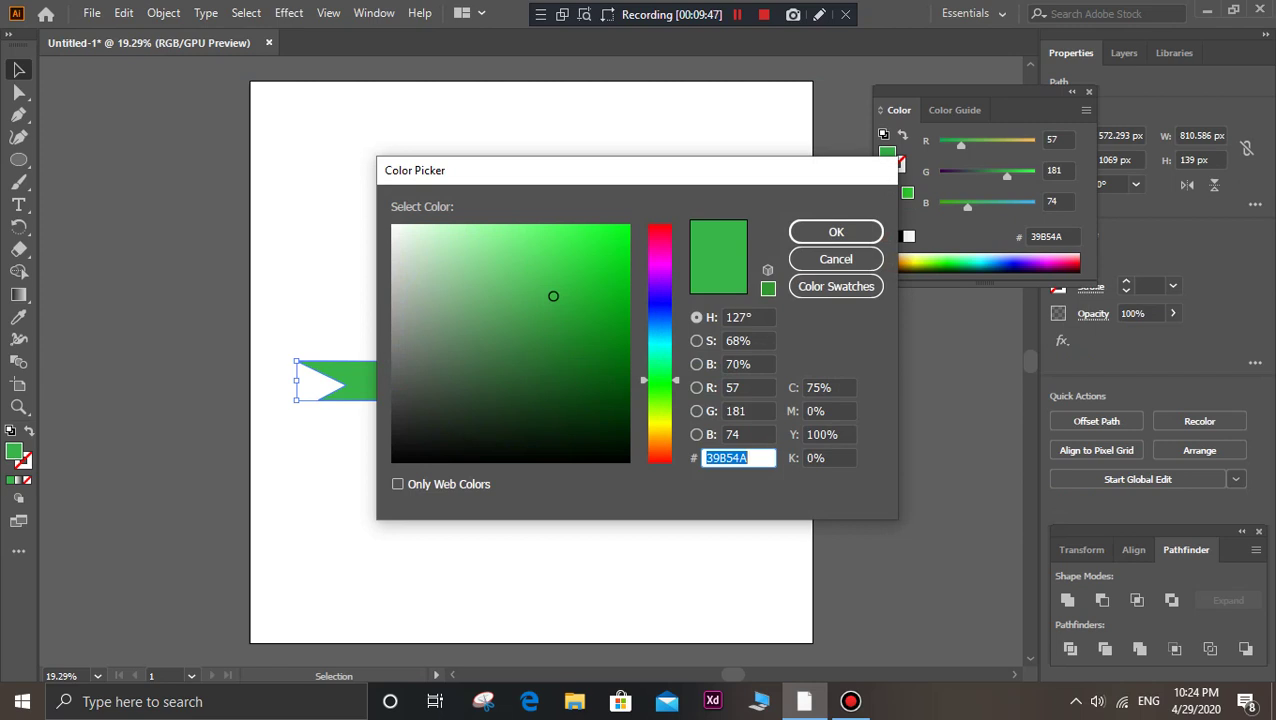
pyautogui.click(836, 259)
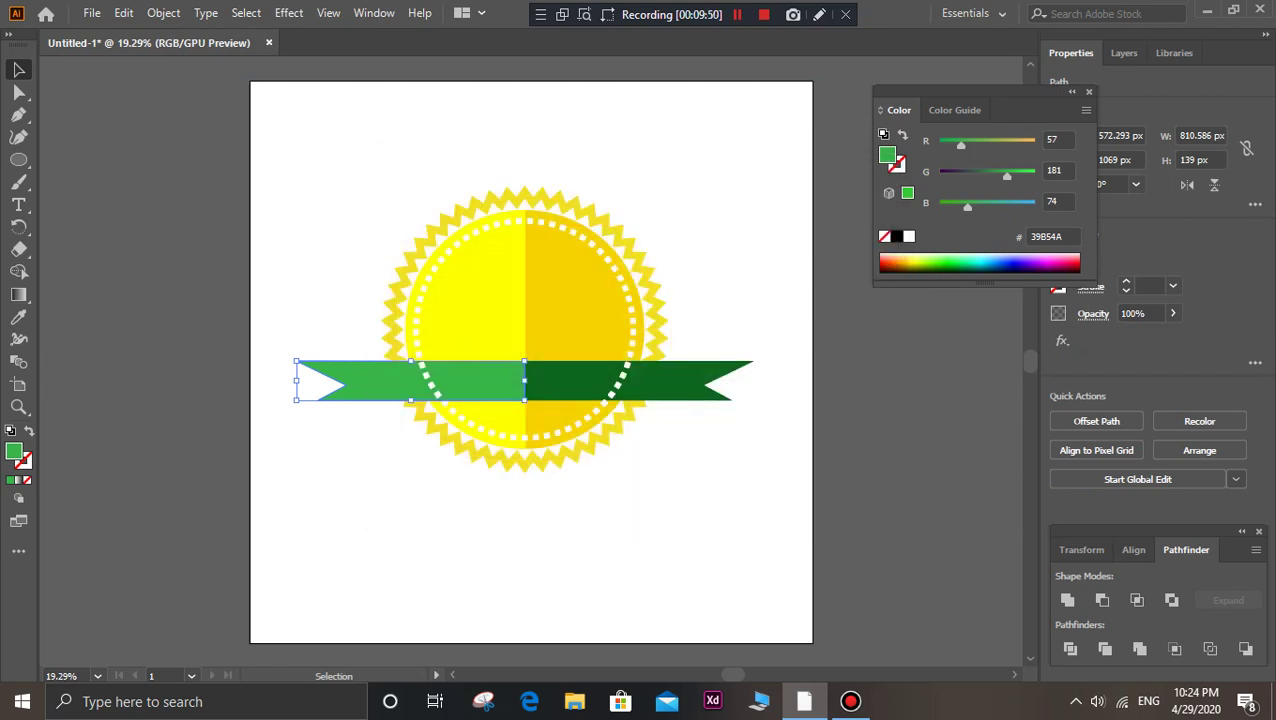
pyautogui.hotkey('ctrl', 'shift', 'a')
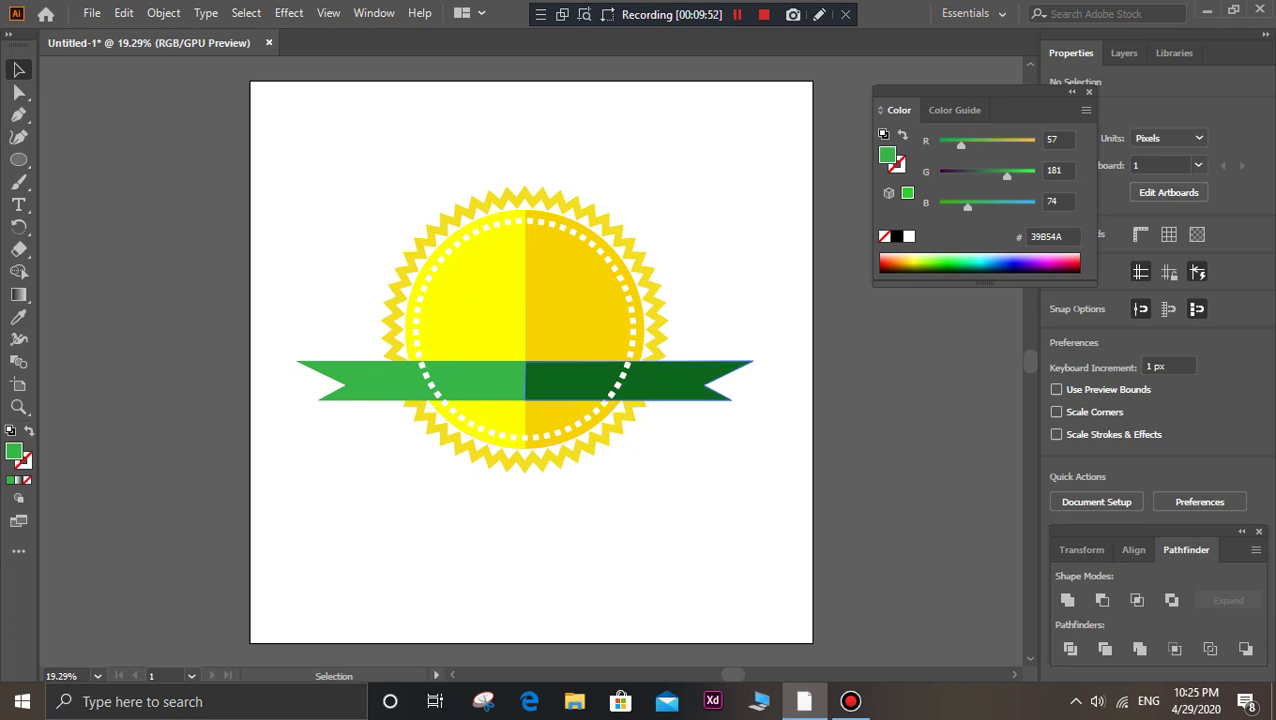
# - Brighten the right half's green slider and raise the left half's green to 191 (#39BF4A)
pyautogui.doubleClick(678, 392)
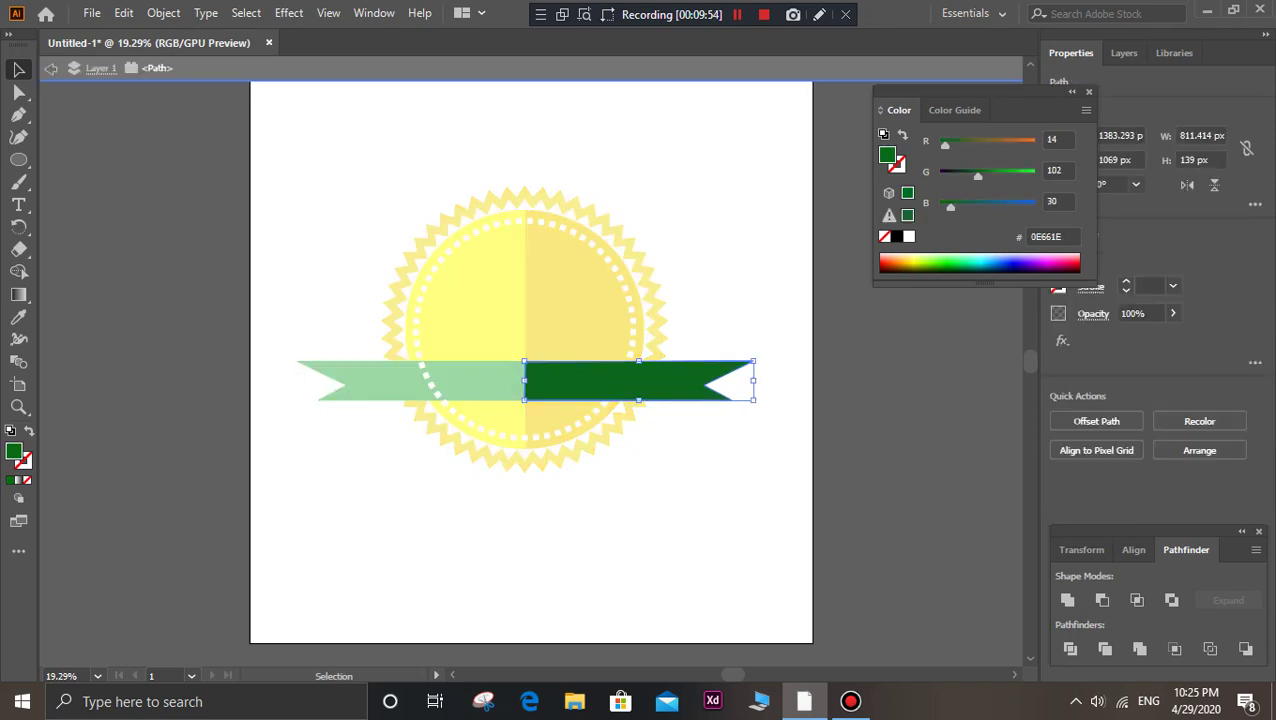
pyautogui.moveTo(978, 176); pyautogui.dragTo(994, 176)
pyautogui.press('Escape')
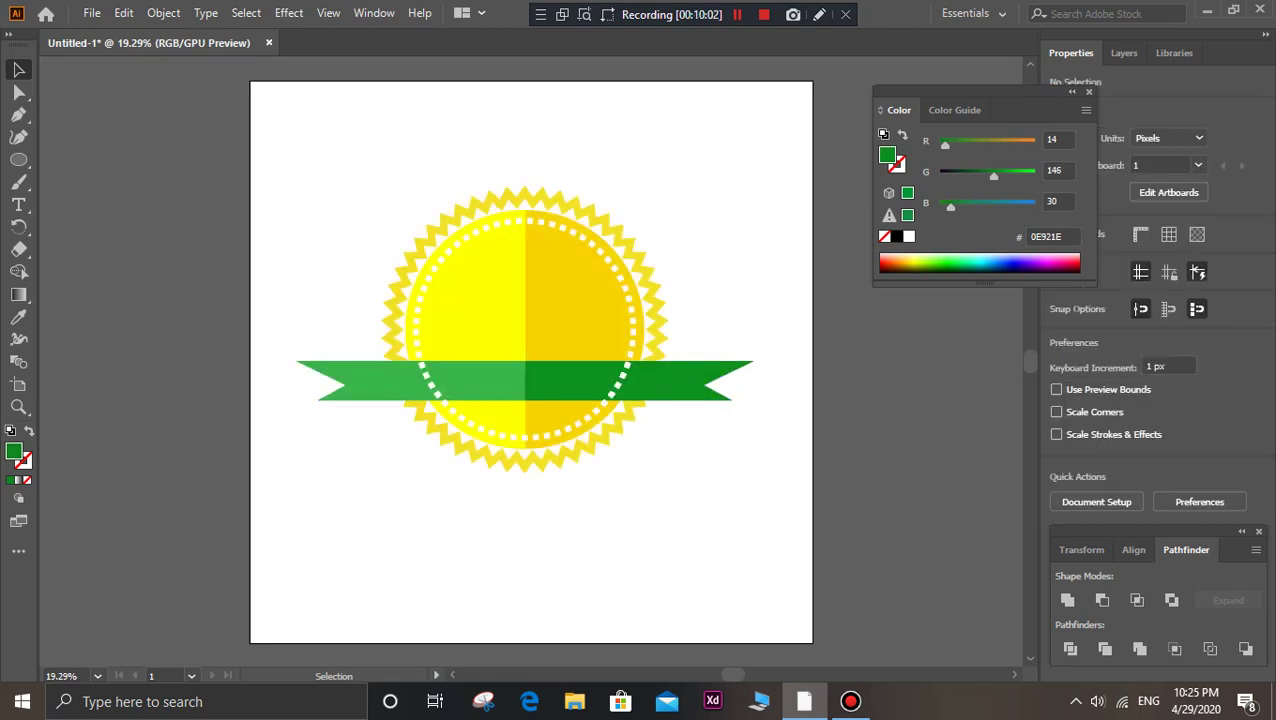
pyautogui.doubleClick(420, 380)
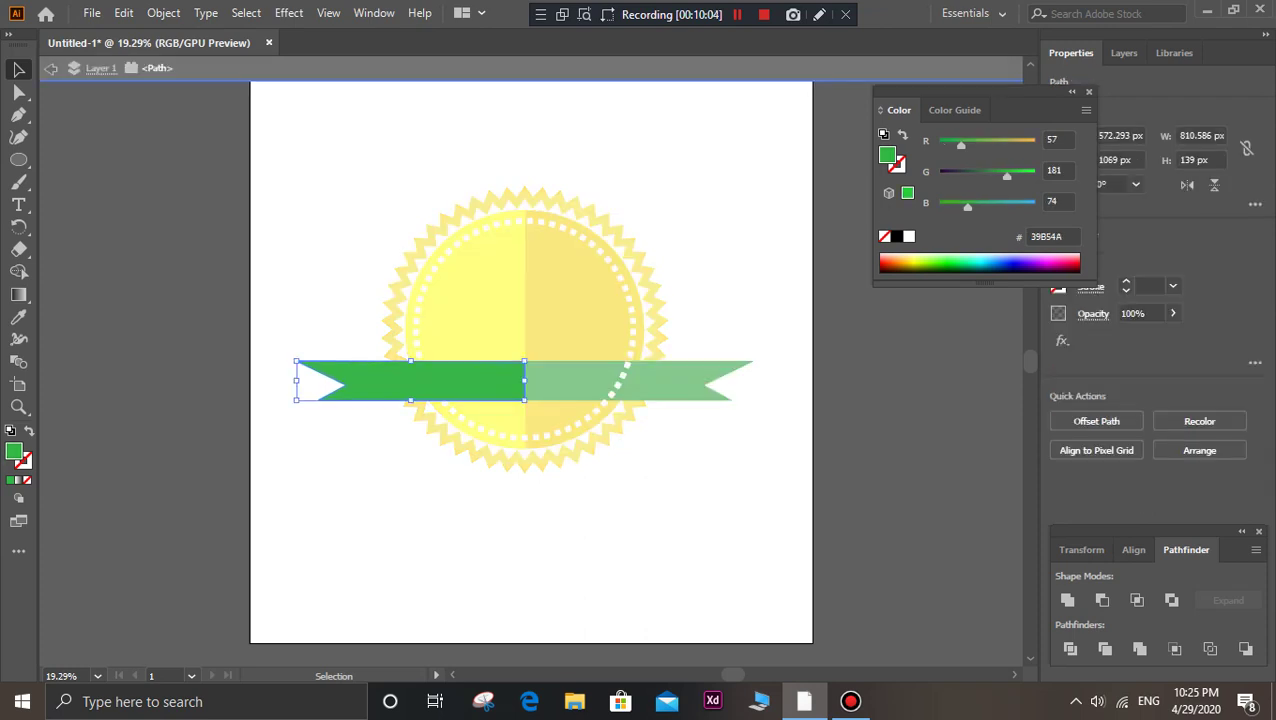
pyautogui.hotkey('shift', 'Up')
pyautogui.press('Escape')
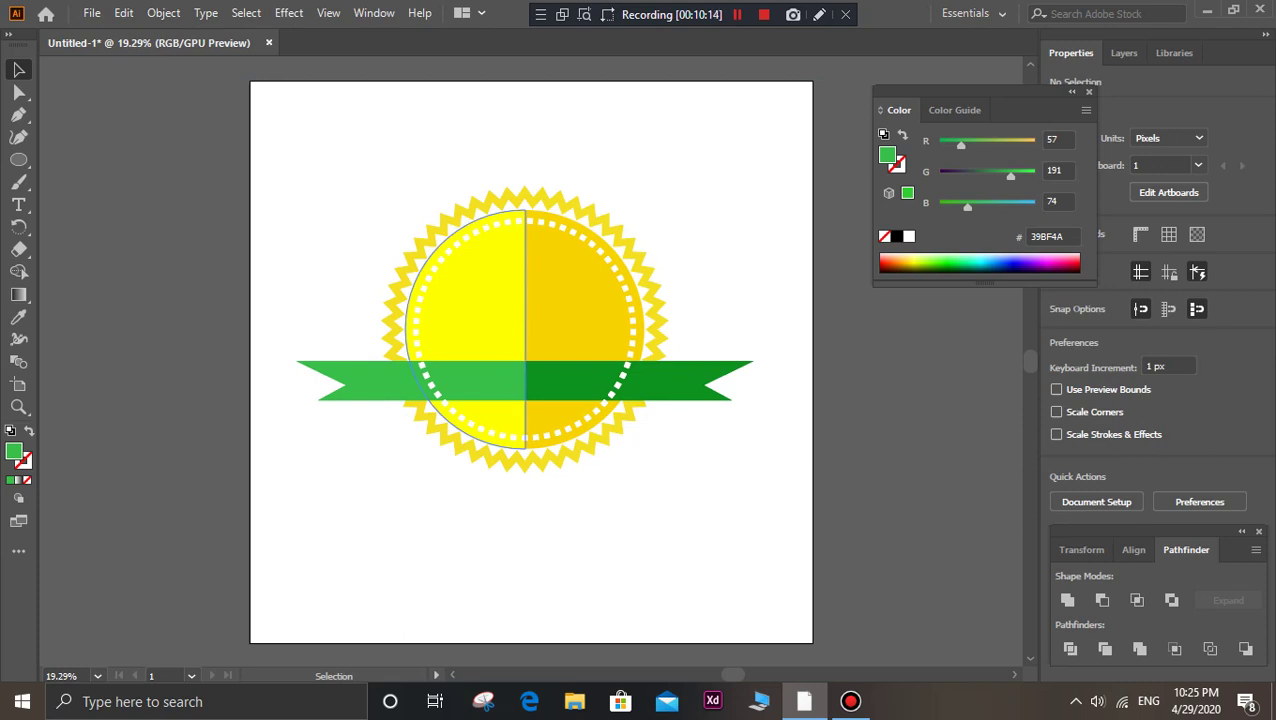
# - Type 'Top' in the upper circle and scale it up to about 183 pt
pyautogui.press('t')
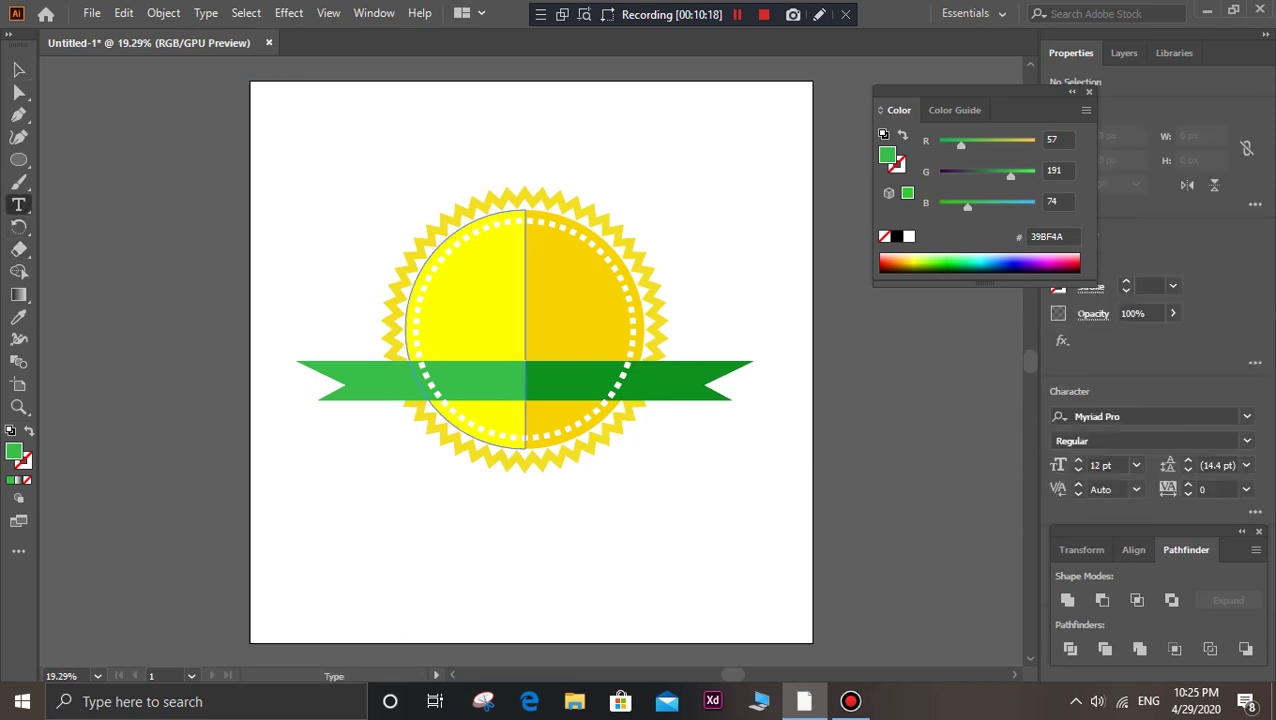
pyautogui.click(505, 263)
pyautogui.write('T')
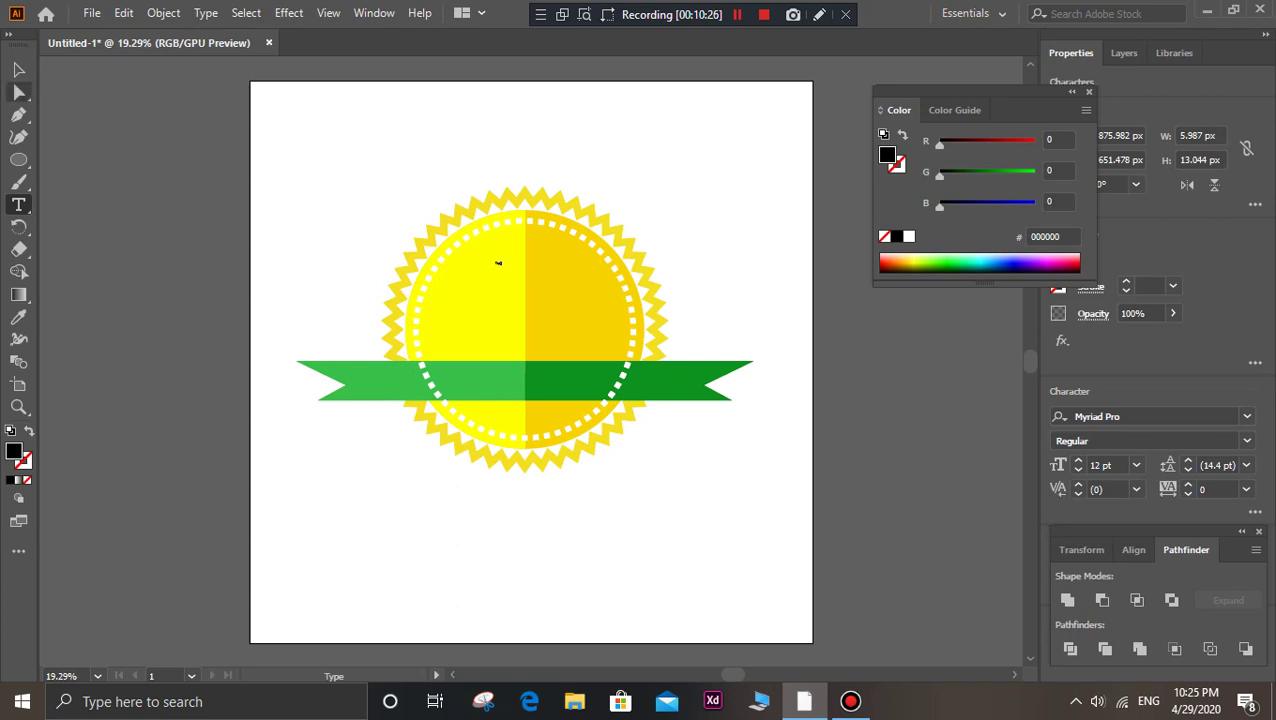
pyautogui.click(18, 69)
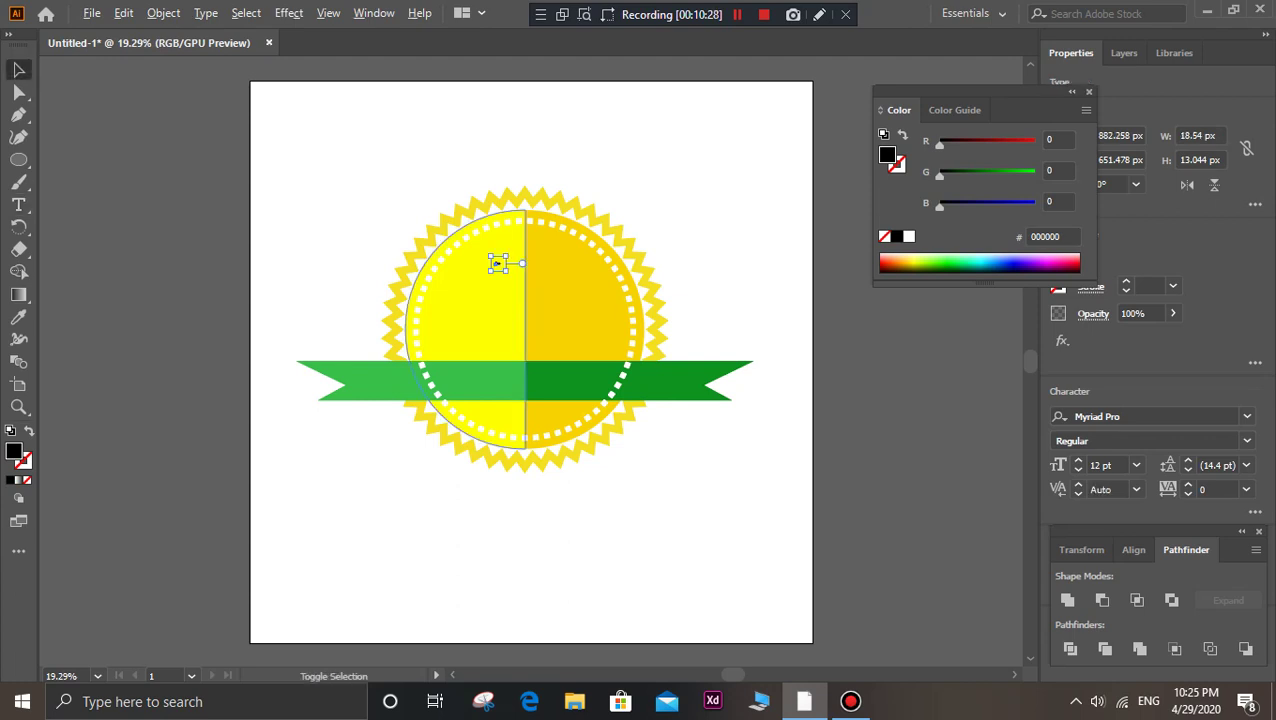
pyautogui.moveTo(507, 271); pyautogui.dragTo(598, 313)
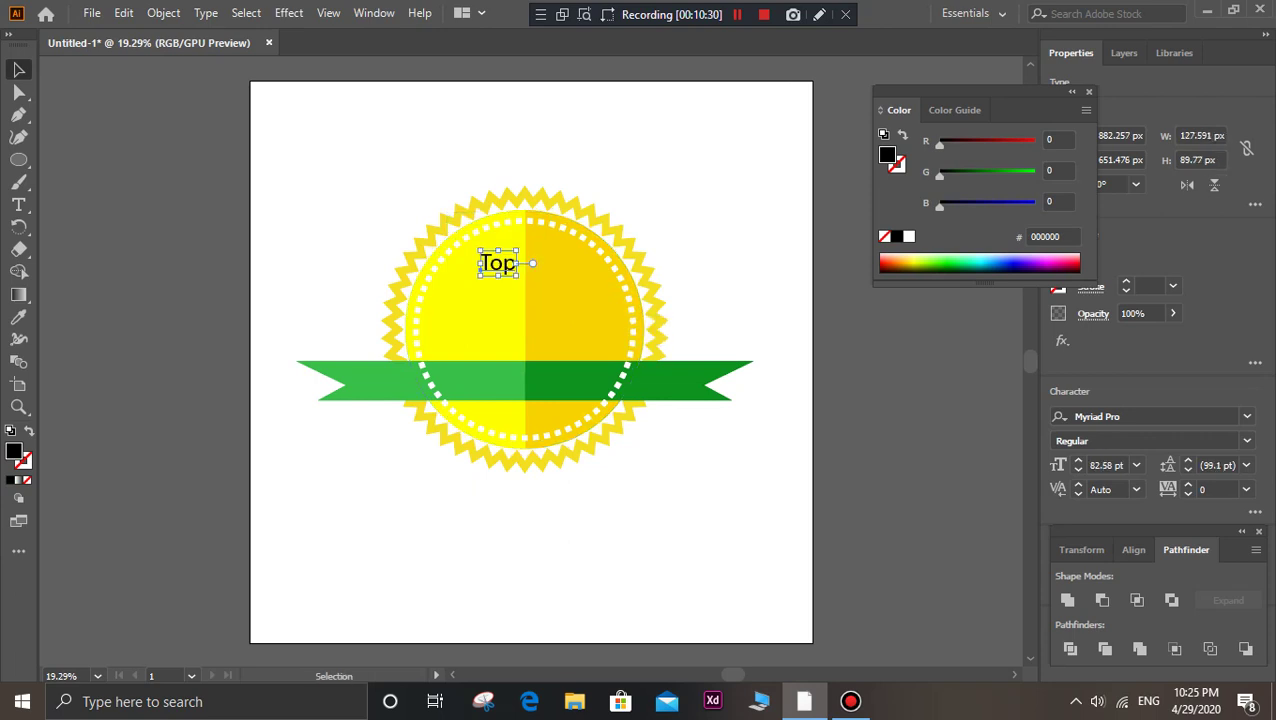
pyautogui.moveTo(497, 263); pyautogui.dragTo(565, 301)
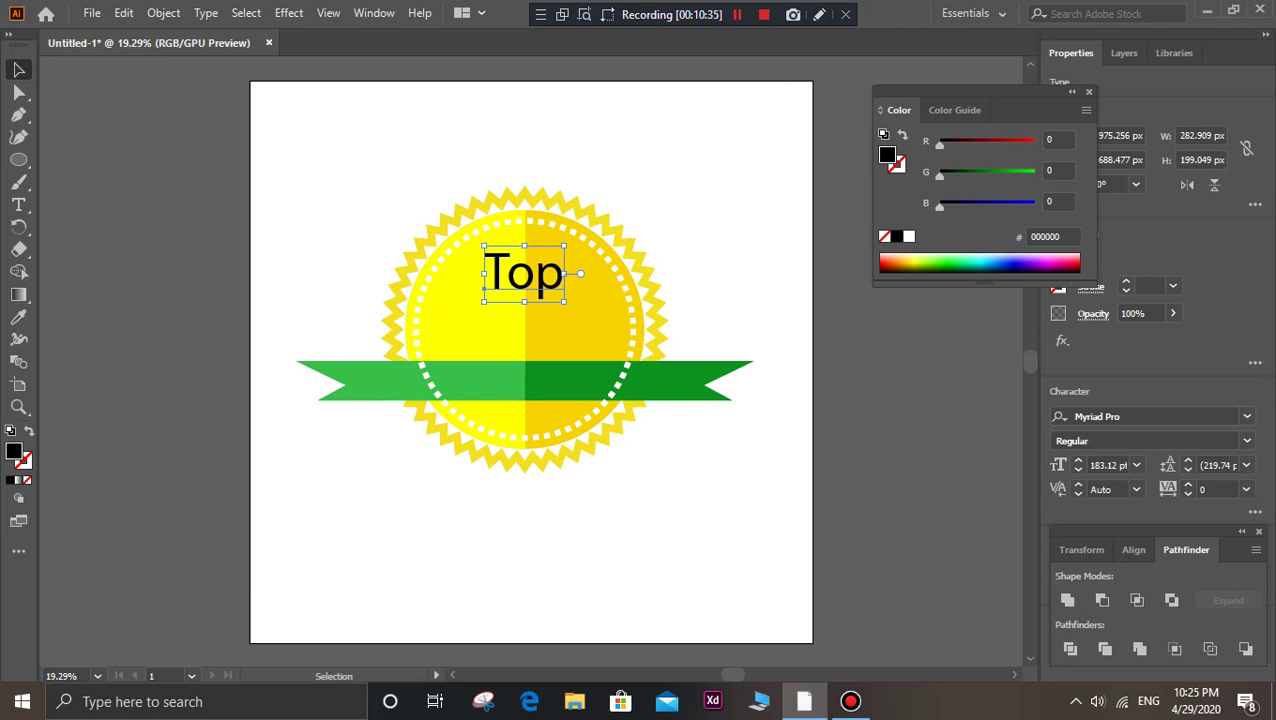
# - Check the available font styles, then toggle the Properties panel back into view
pyautogui.click(1247, 441)
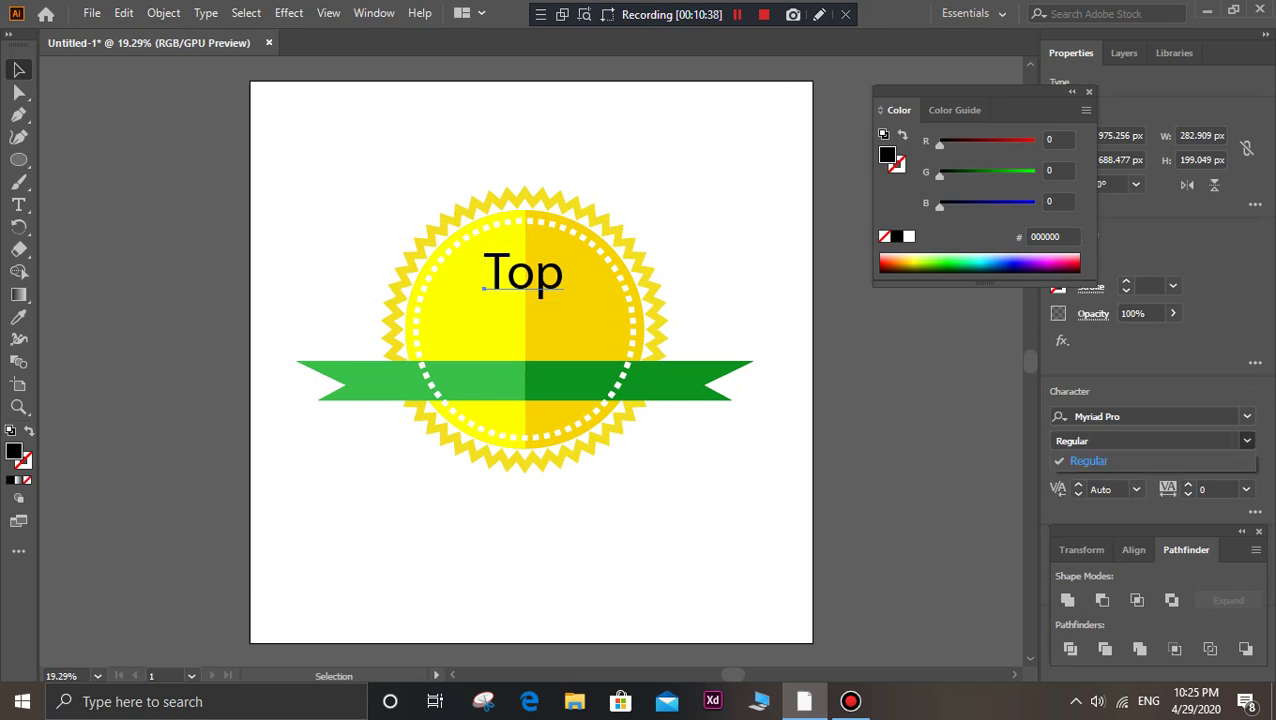
pyautogui.press('Escape')
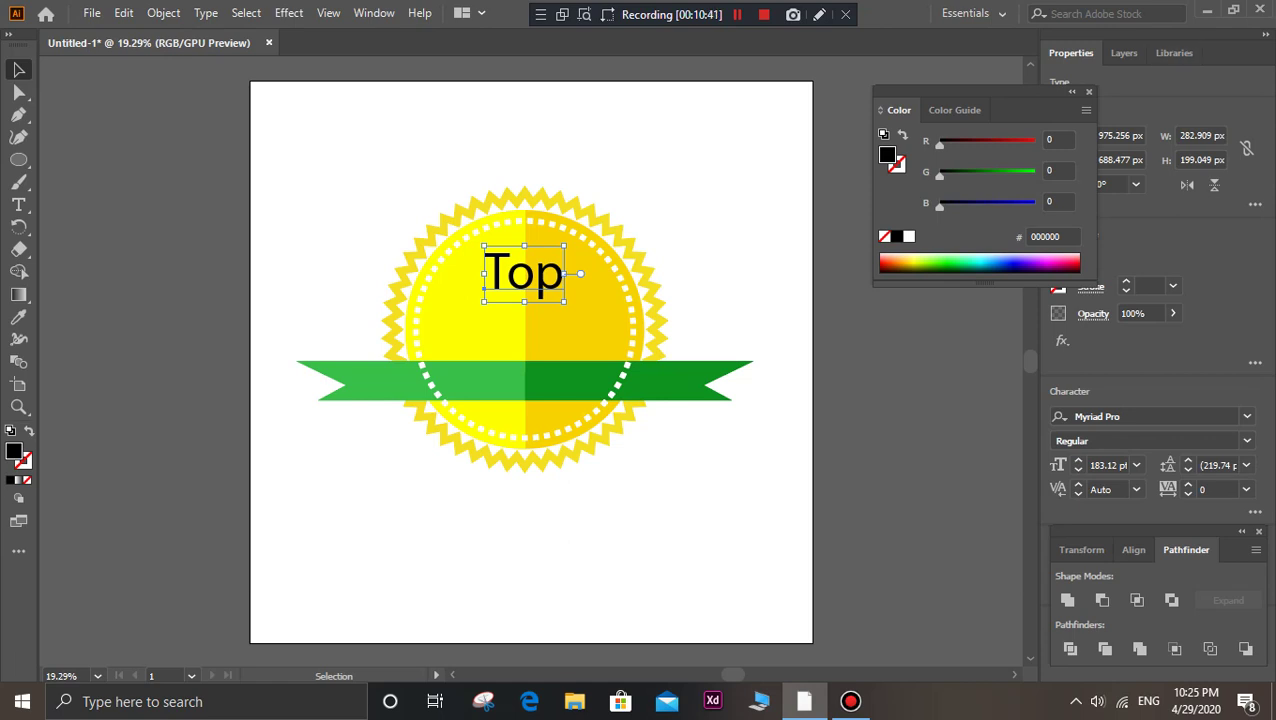
pyautogui.click(374, 13)
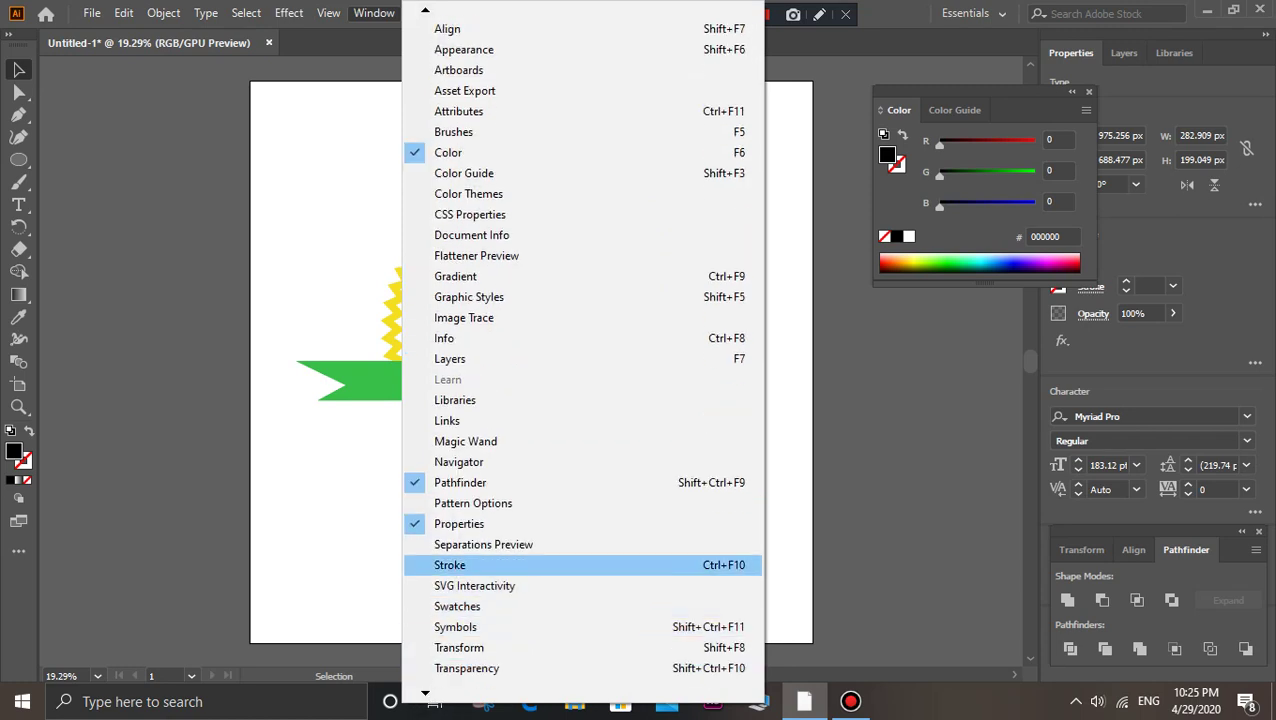
pyautogui.click(470, 521)
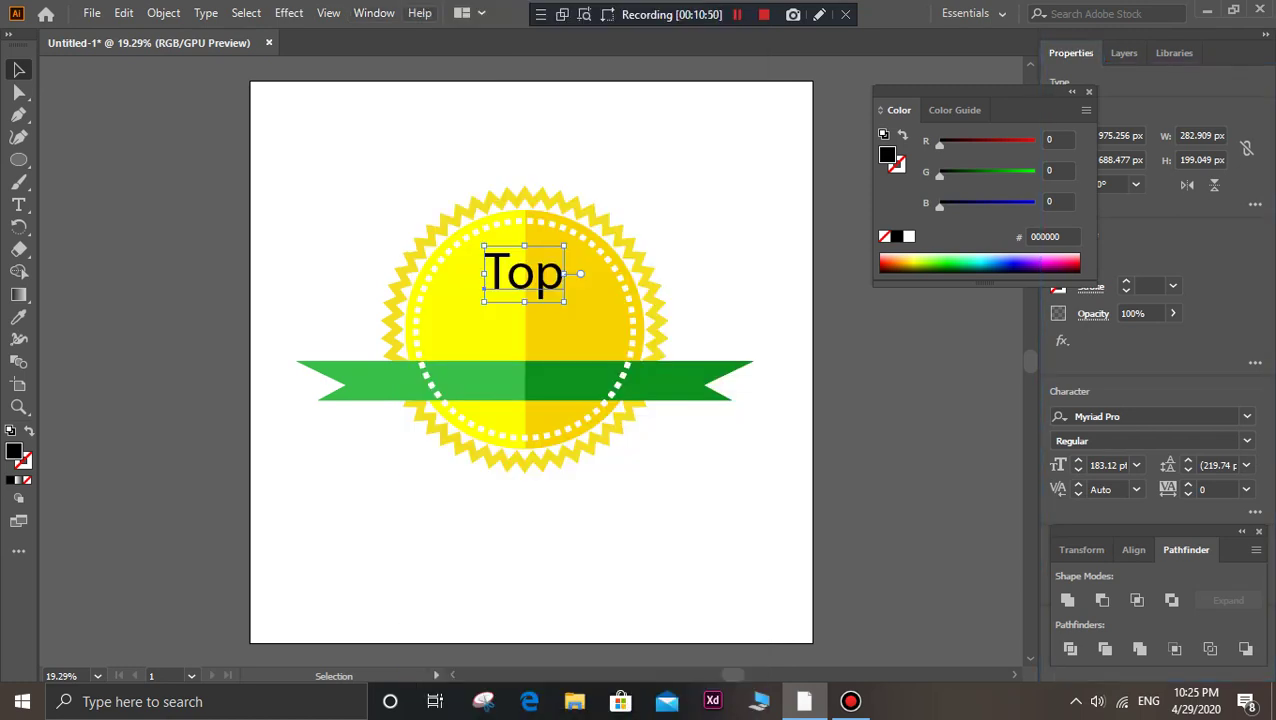
pyautogui.click(376, 13)
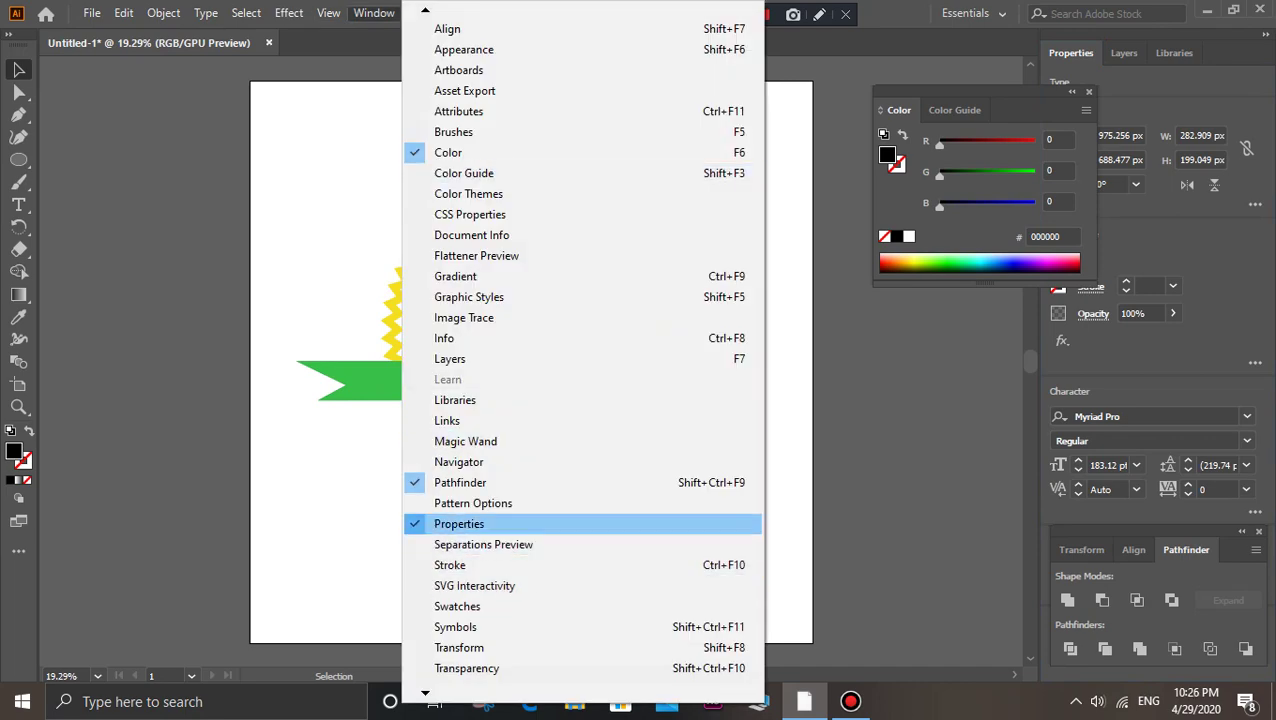
pyautogui.click(470, 523)
pyautogui.click(376, 13)
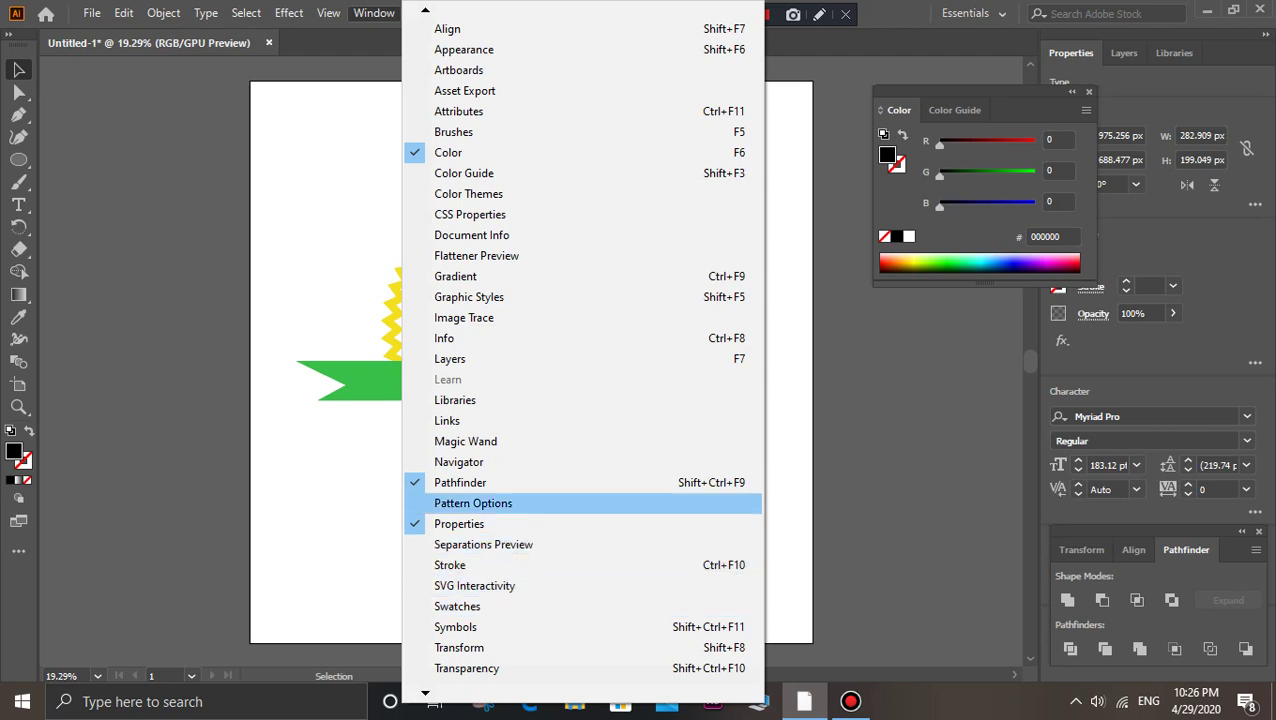
pyautogui.click(470, 523)
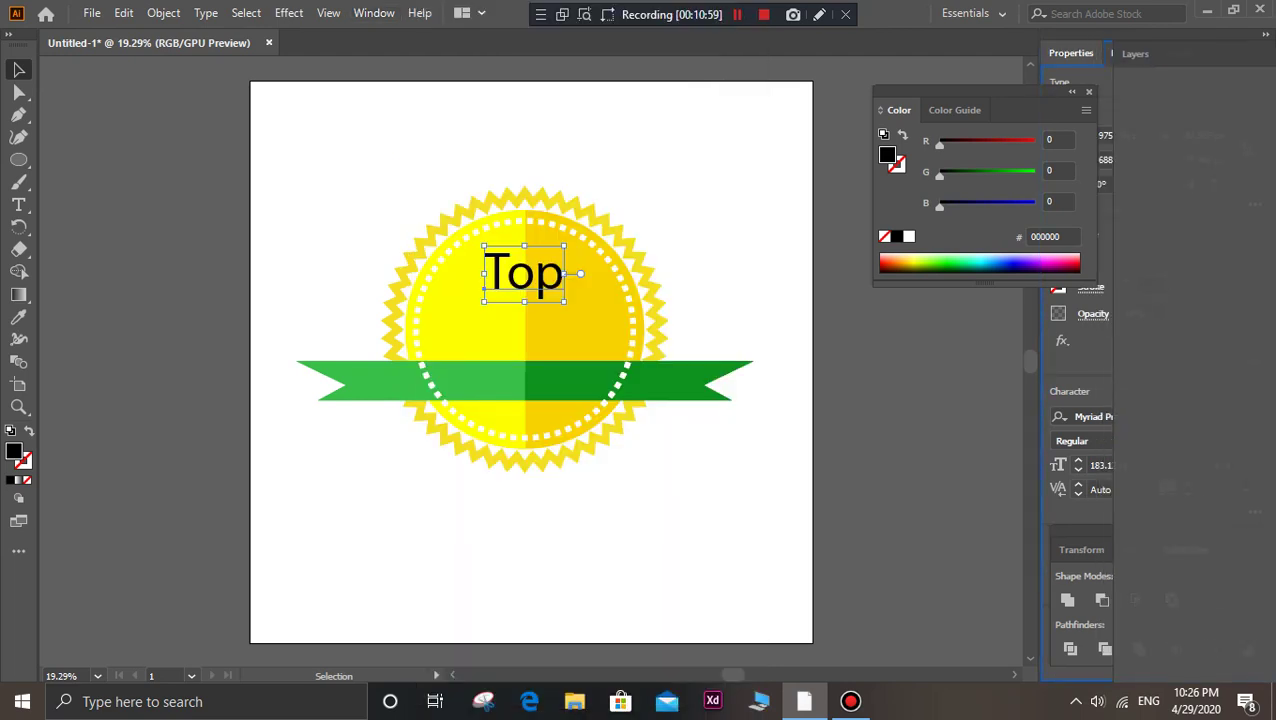
# - Re-dock the Properties panel and scale the Top title up to 159.2 pt
pyautogui.moveTo(1071, 52)
pyautogui.mouseDown()
pyautogui.moveTo(430, 34)
pyautogui.moveTo(321, 16)
pyautogui.mouseUp()
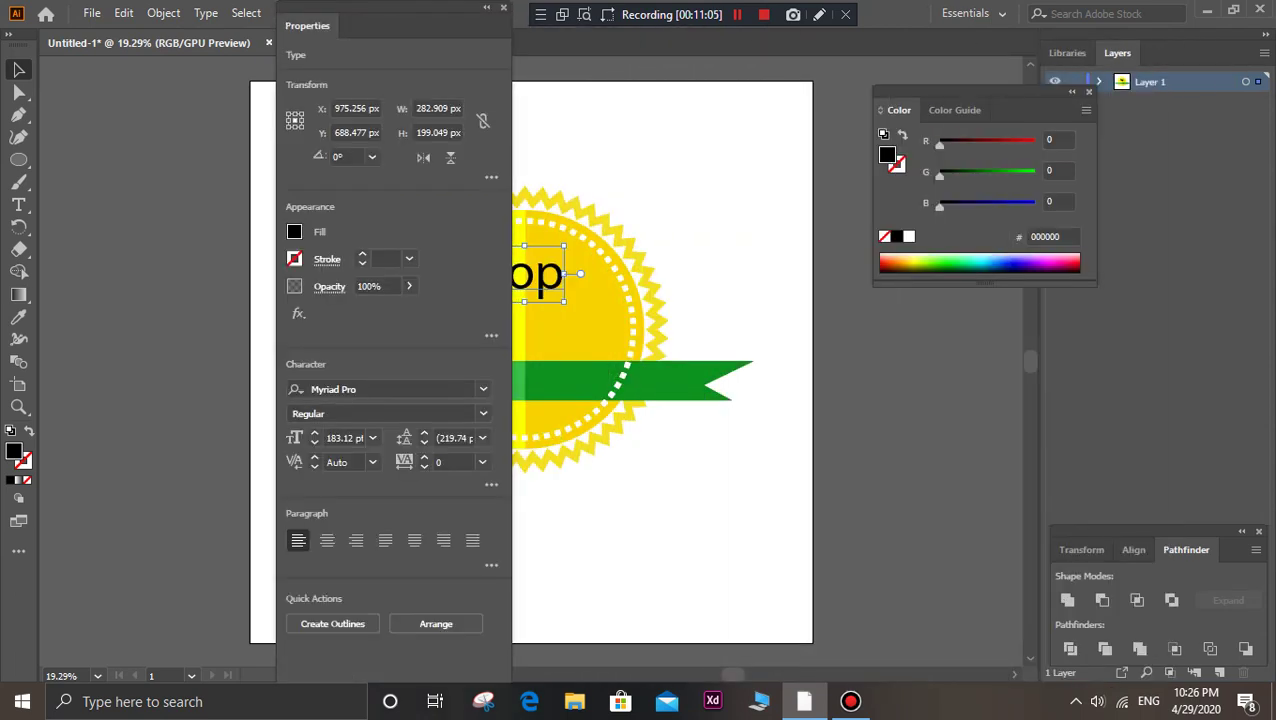
pyautogui.moveTo(564, 301); pyautogui.dragTo(542, 285)
pyautogui.moveTo(307, 25); pyautogui.dragTo(1090, 53)
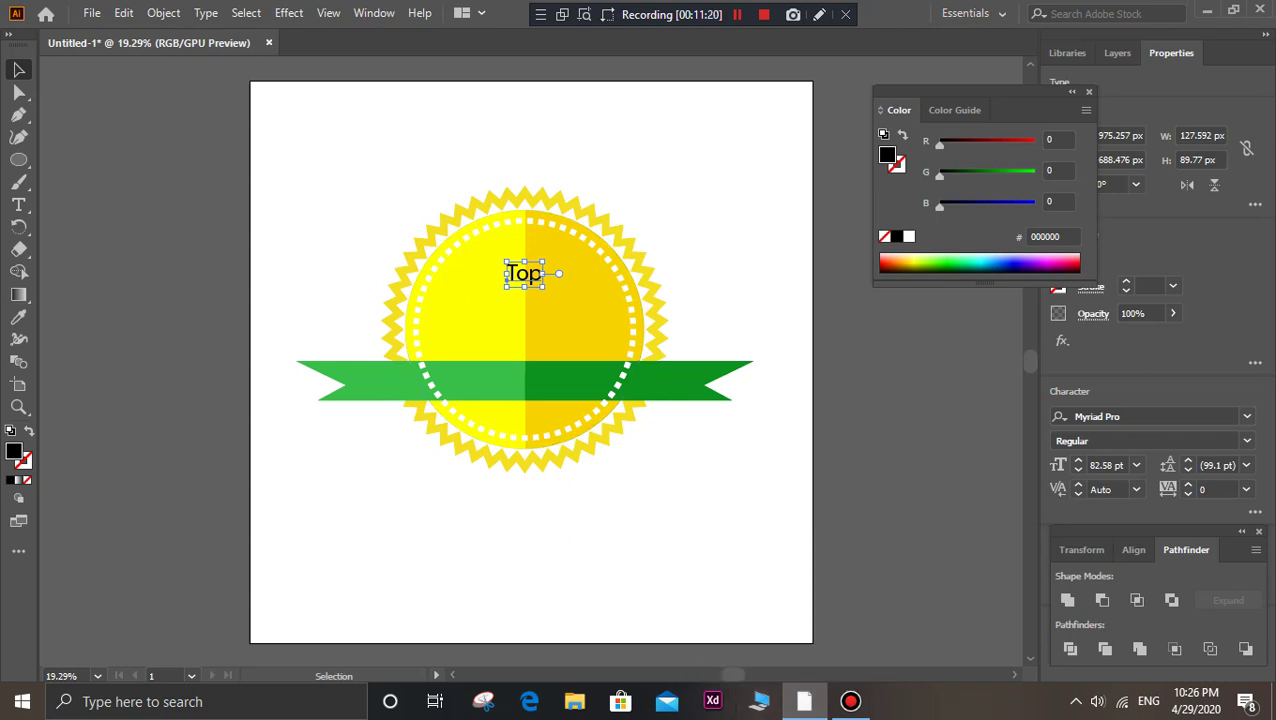
pyautogui.click(1246, 440)
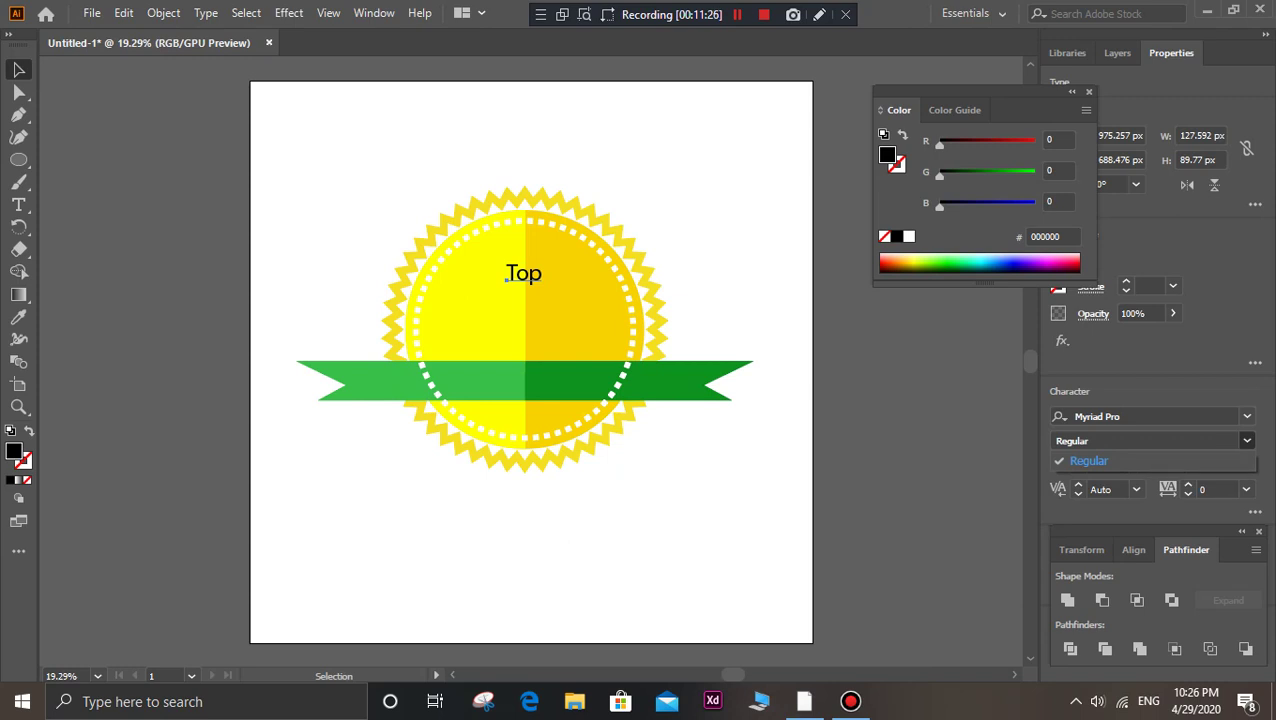
pyautogui.click(1088, 460)
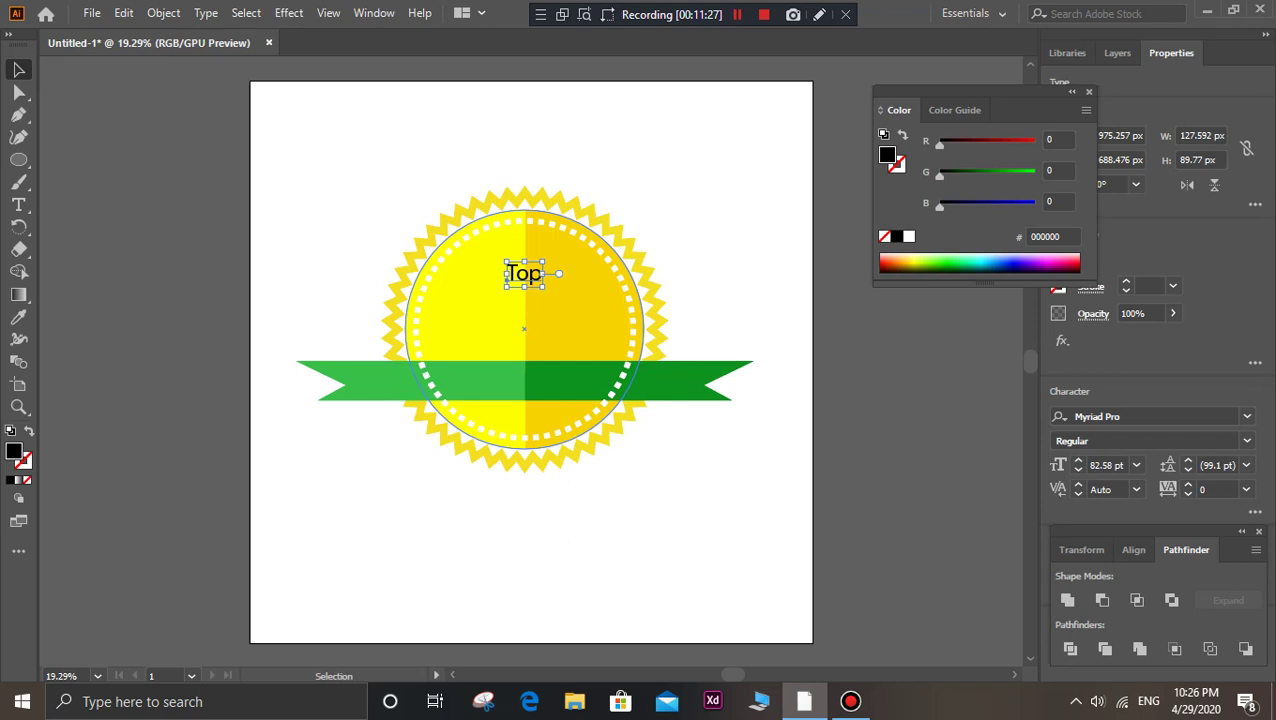
pyautogui.moveTo(544, 287); pyautogui.dragTo(560, 298)
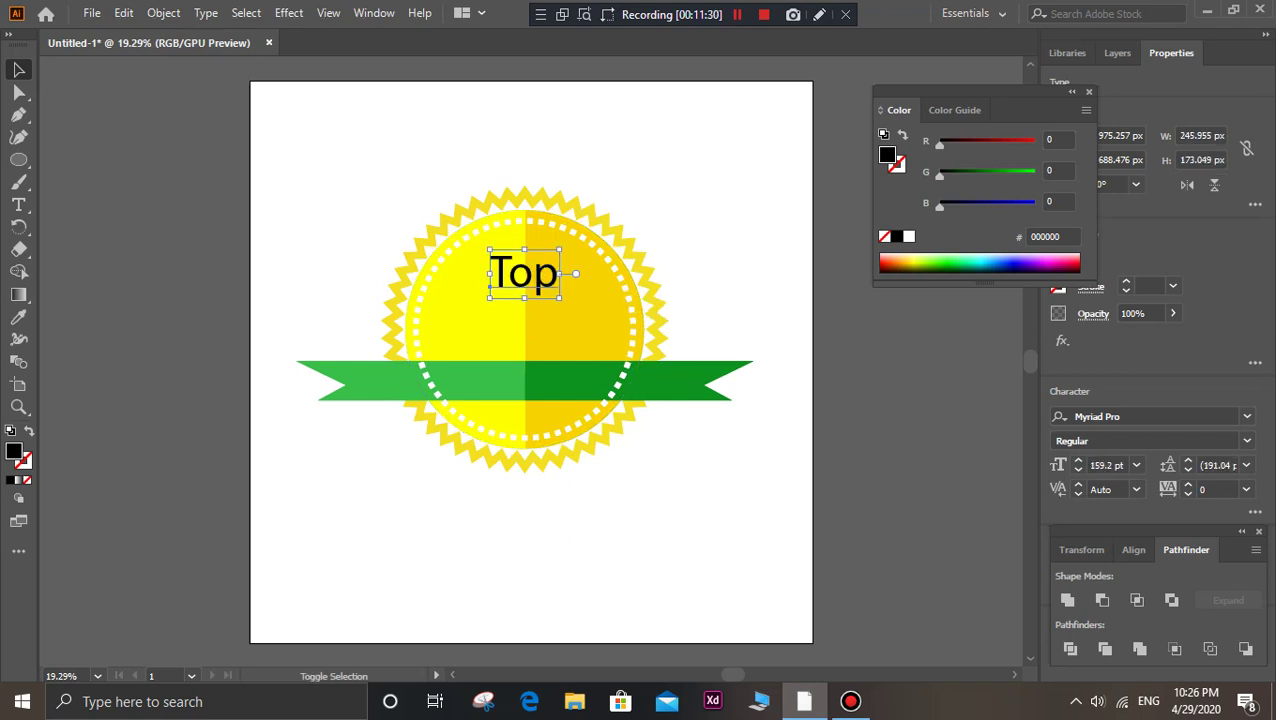
# - Fill the Top title with white #FFFFFF and deselect it
pyautogui.doubleClick(887, 155)
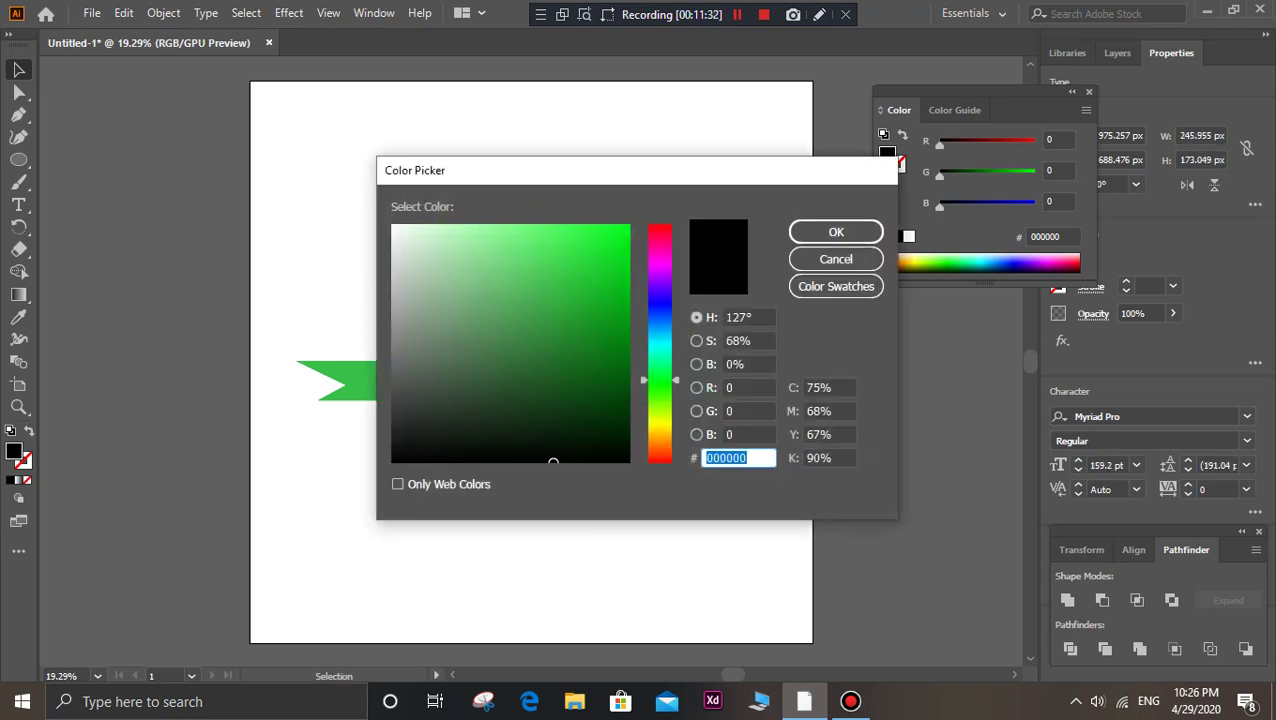
pyautogui.write('FFFFFF')
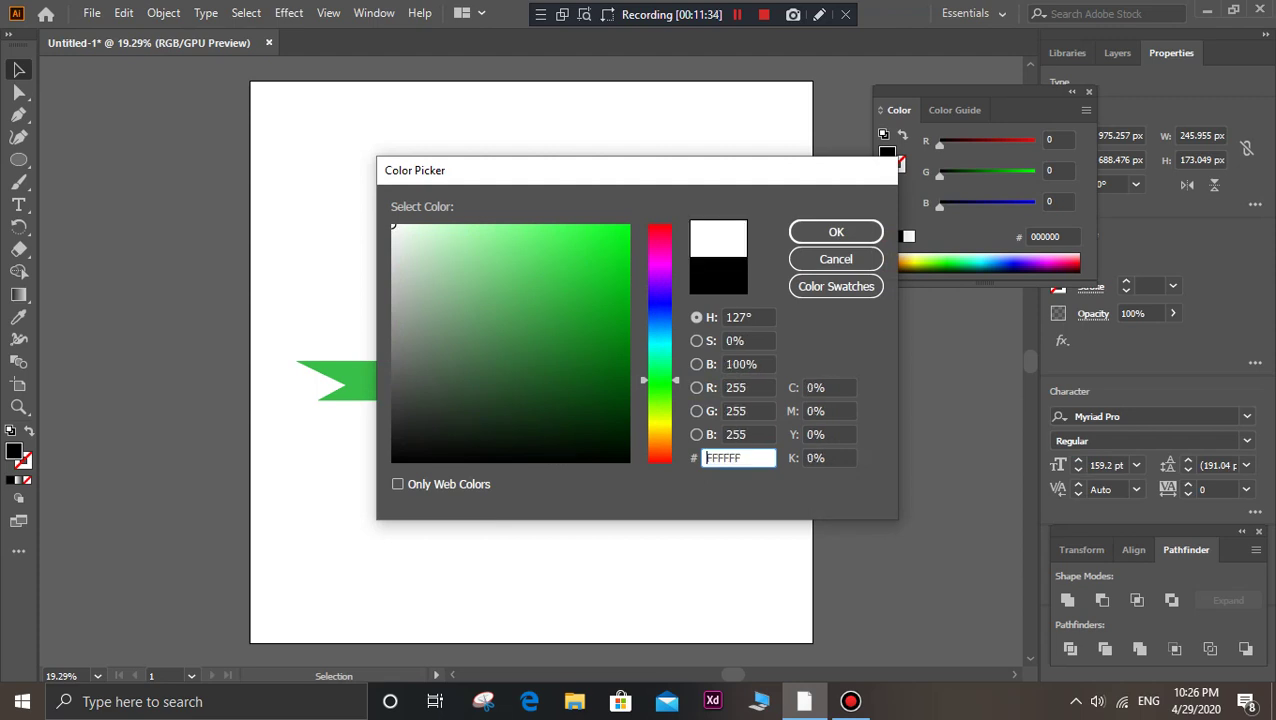
pyautogui.press('Return')
pyautogui.hotkey('ctrl', 'shift', 'a')
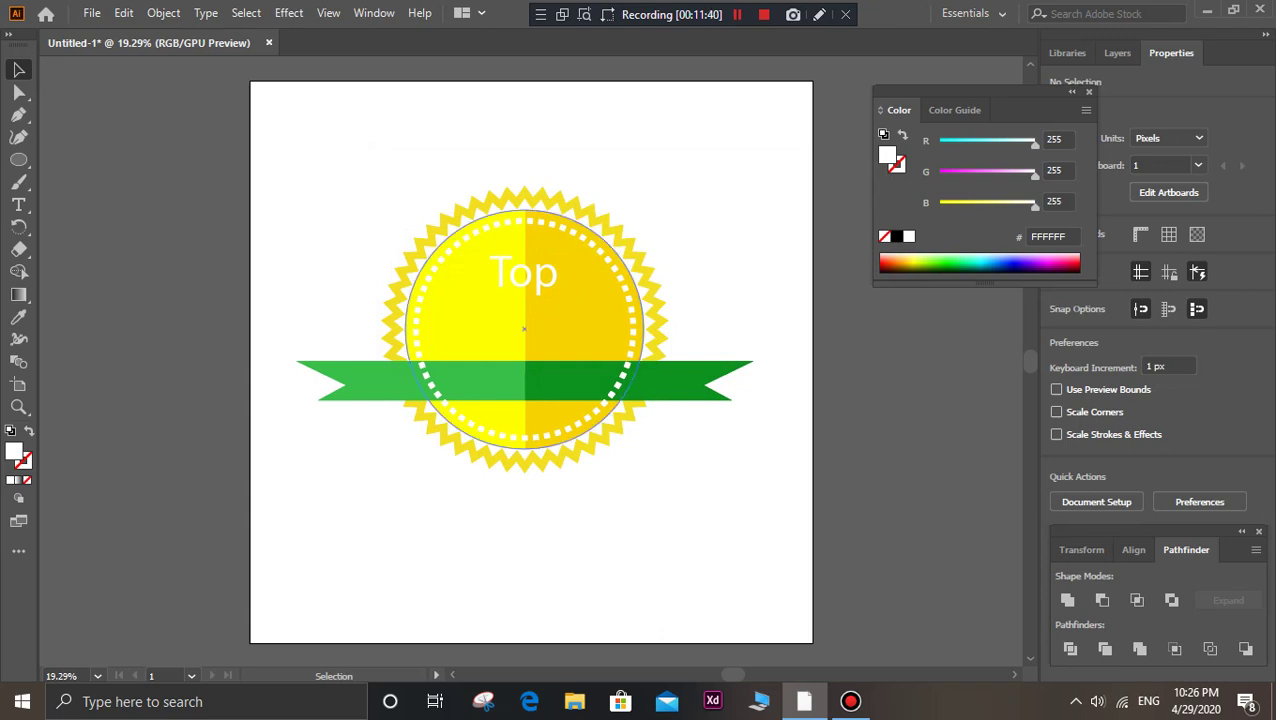
# - Select the Top letters and cycle through typefaces, landing on Sakkal Majalla
pyautogui.press('t')
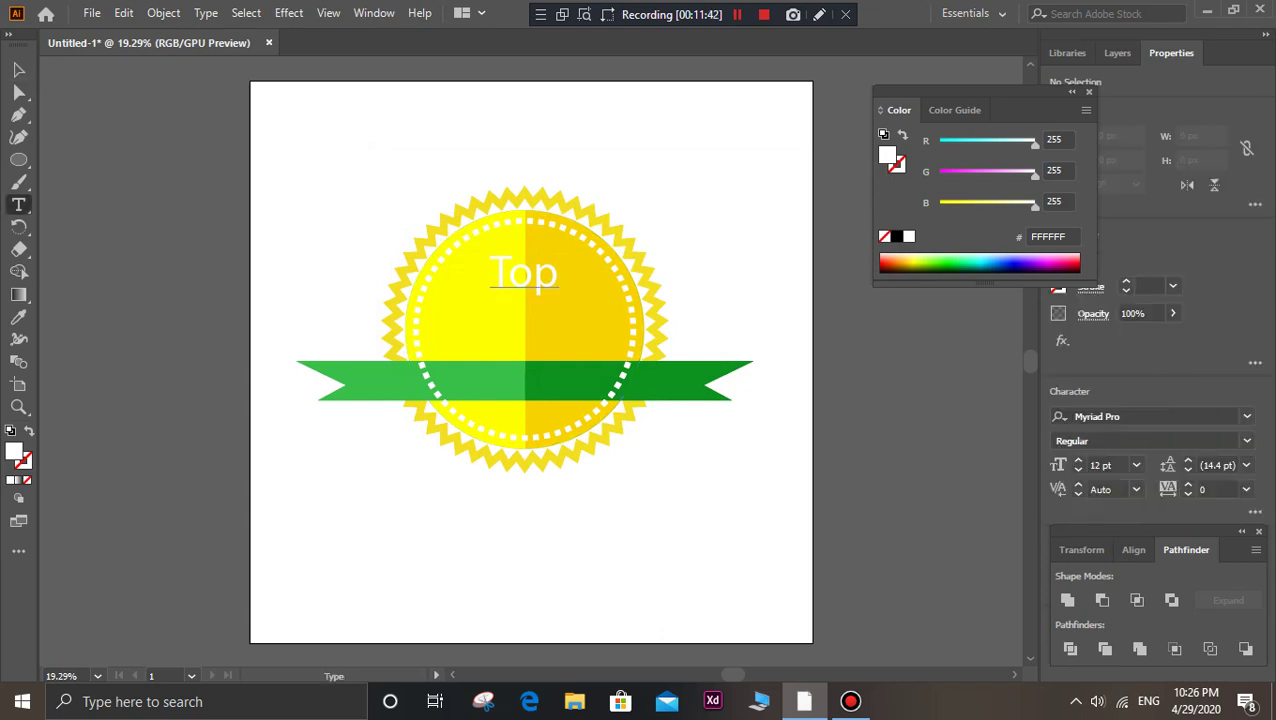
pyautogui.moveTo(558, 272); pyautogui.dragTo(489, 272)
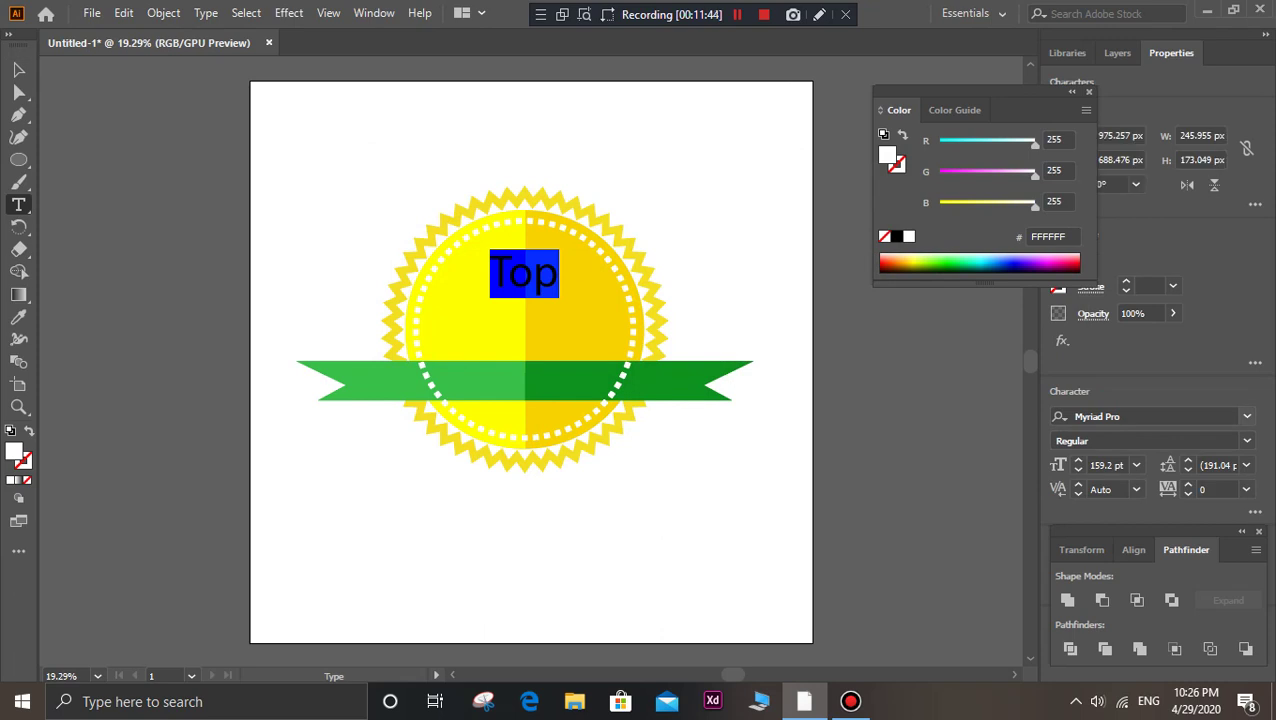
pyautogui.click(1096, 416)
pyautogui.press('Down')
pyautogui.press('Down')
pyautogui.press('Down')
pyautogui.press('Down')
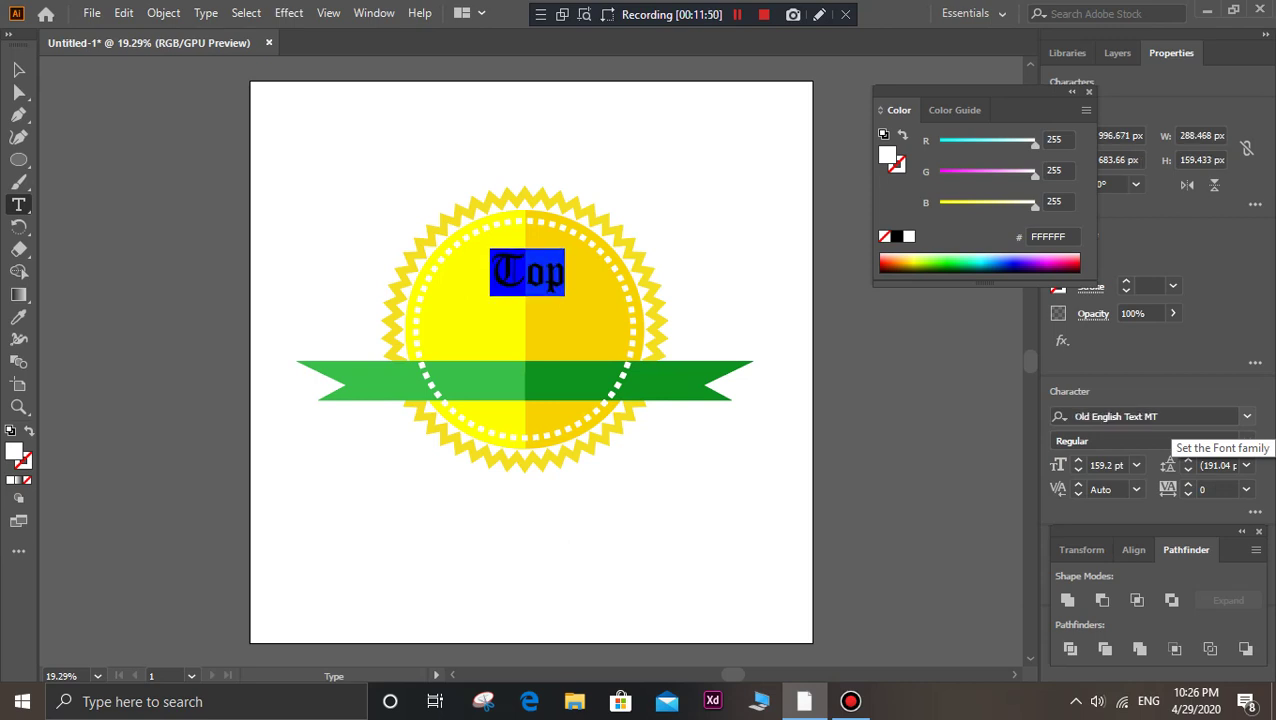
pyautogui.press('Down')
pyautogui.press('Down')
pyautogui.press('Down')
pyautogui.press('Down')
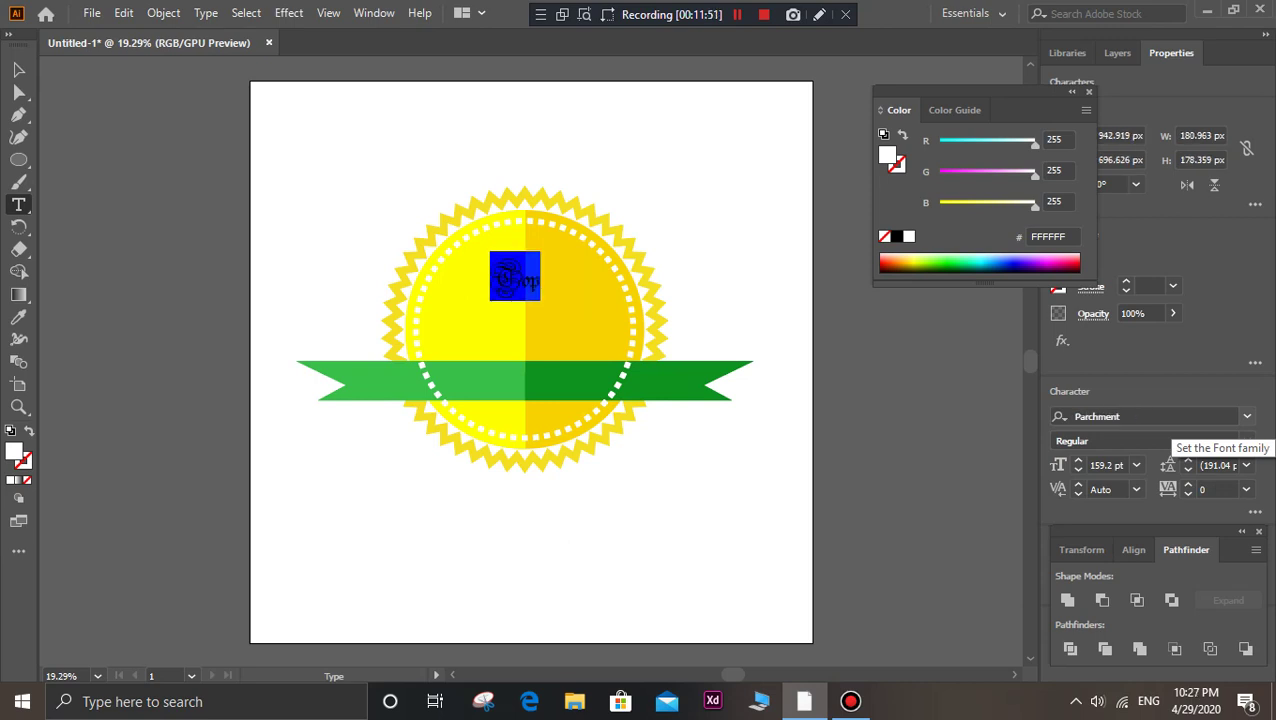
pyautogui.press('Down')
pyautogui.press('Down')
pyautogui.press('Down')
pyautogui.press('Down')
pyautogui.press('Up')
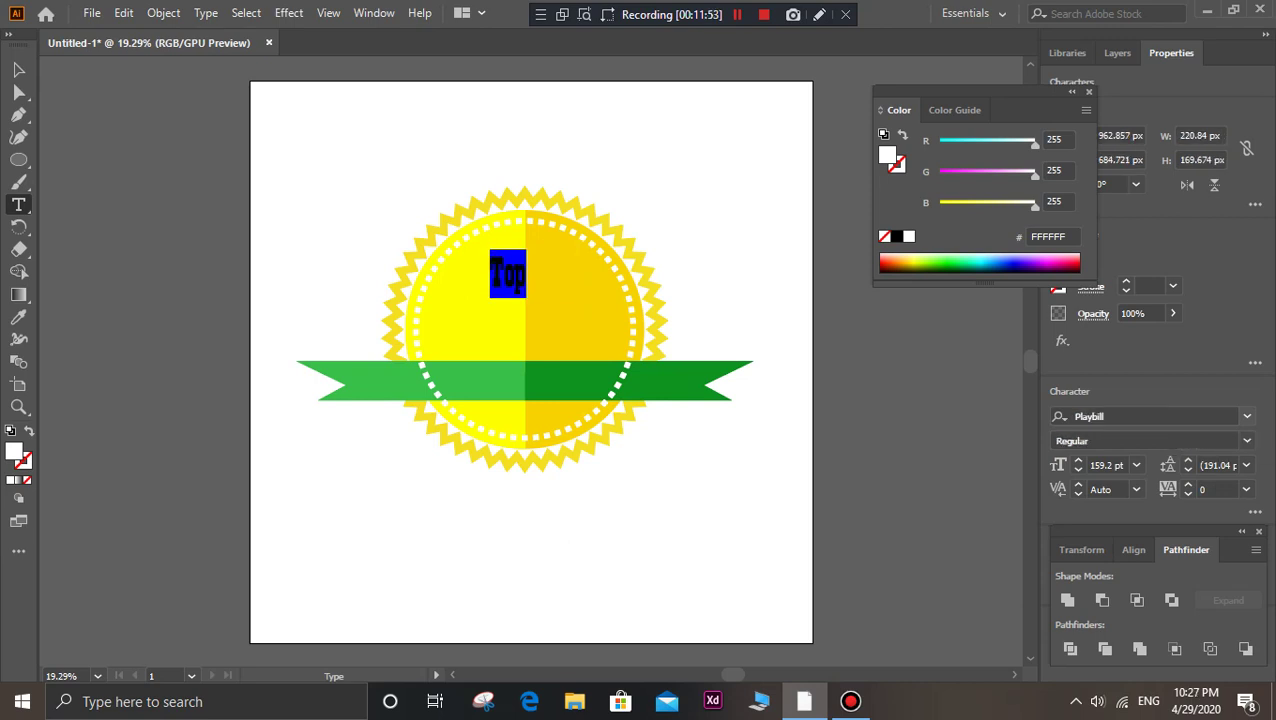
pyautogui.press('Down')
pyautogui.press('Down')
pyautogui.press('Down')
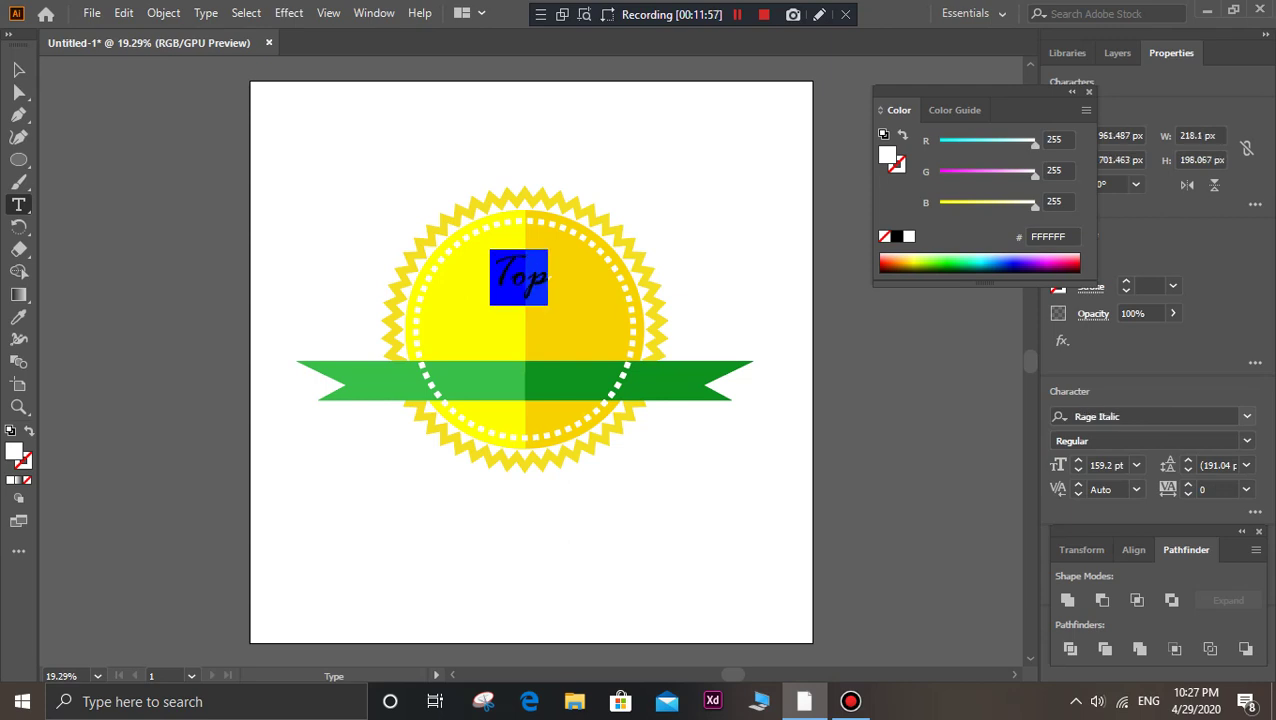
pyautogui.press('Down')
pyautogui.press('Down')
pyautogui.press('Down')
pyautogui.press('Down')
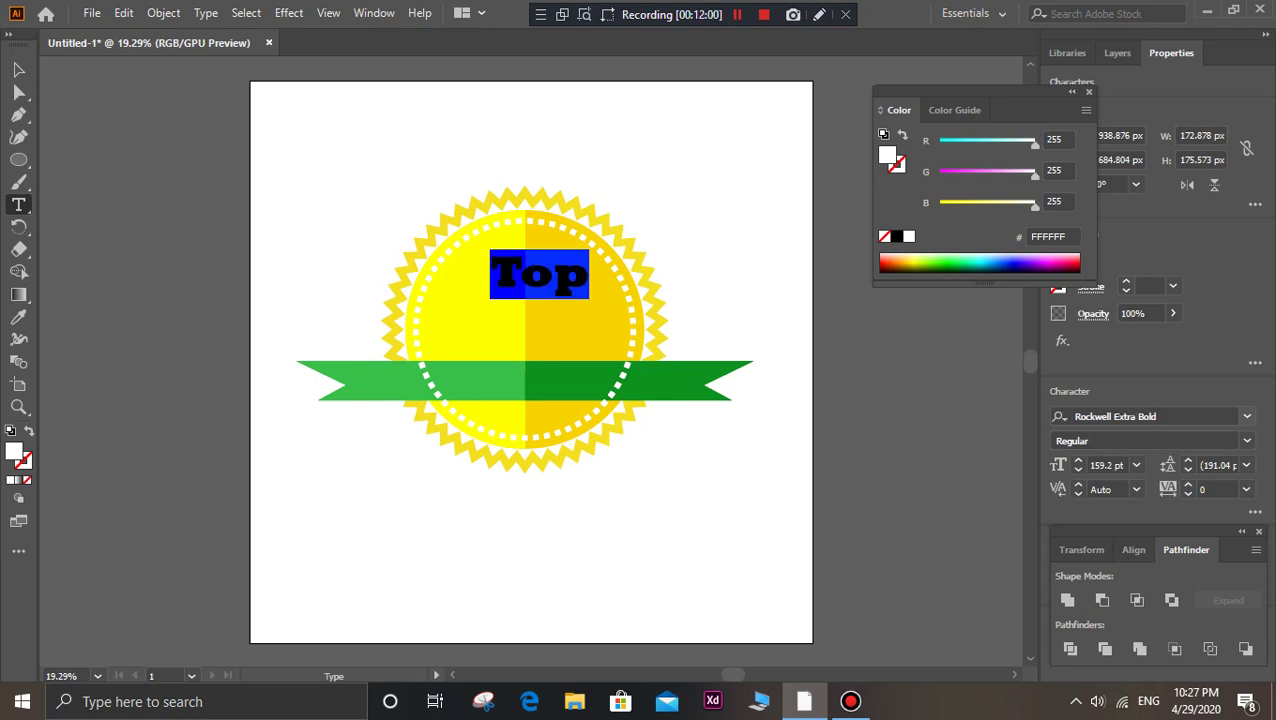
pyautogui.press('Down')
pyautogui.press('Down')
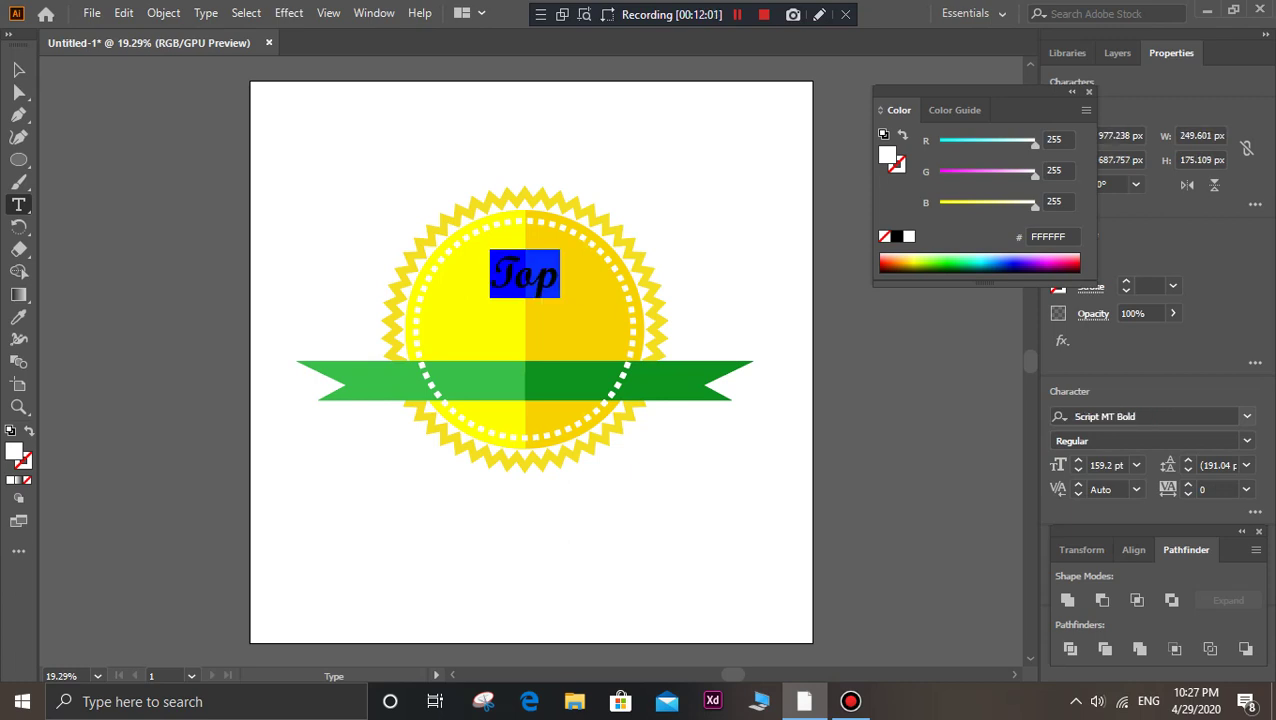
pyautogui.press('Up')
pyautogui.press('Up')
pyautogui.press('Down')
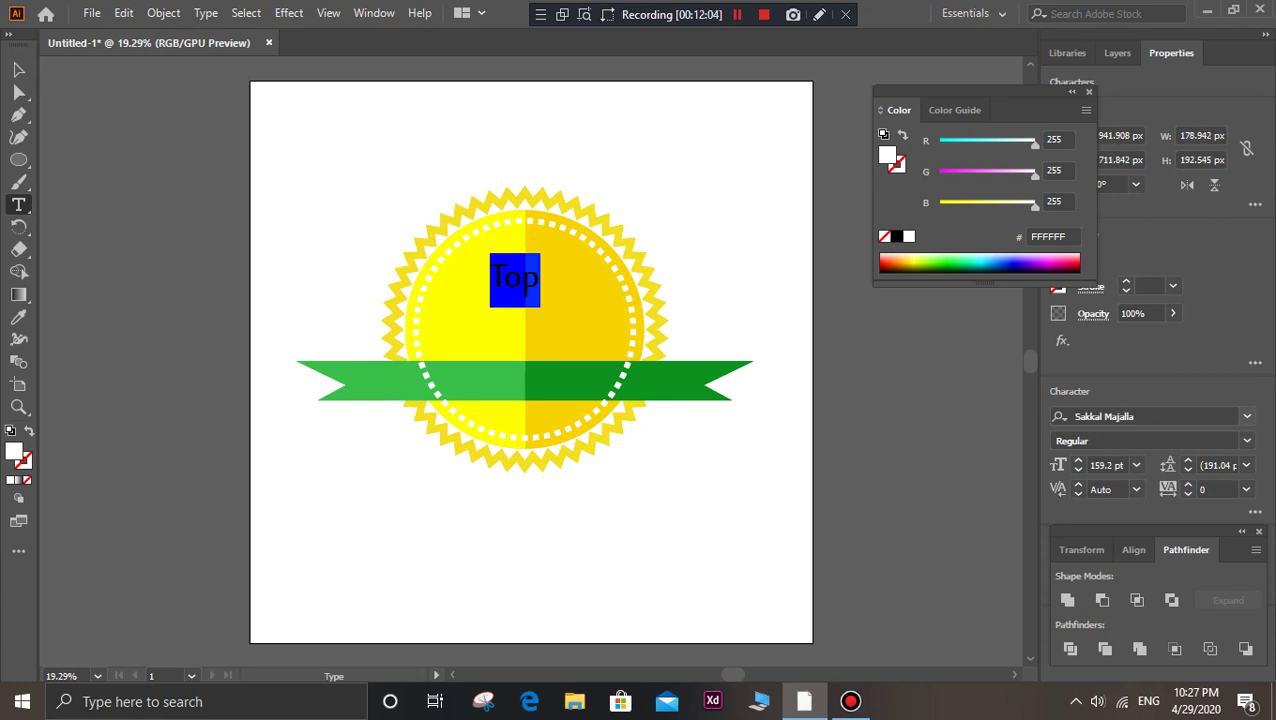
# - Set the Top text's font style to Bold
pyautogui.click(1247, 440)
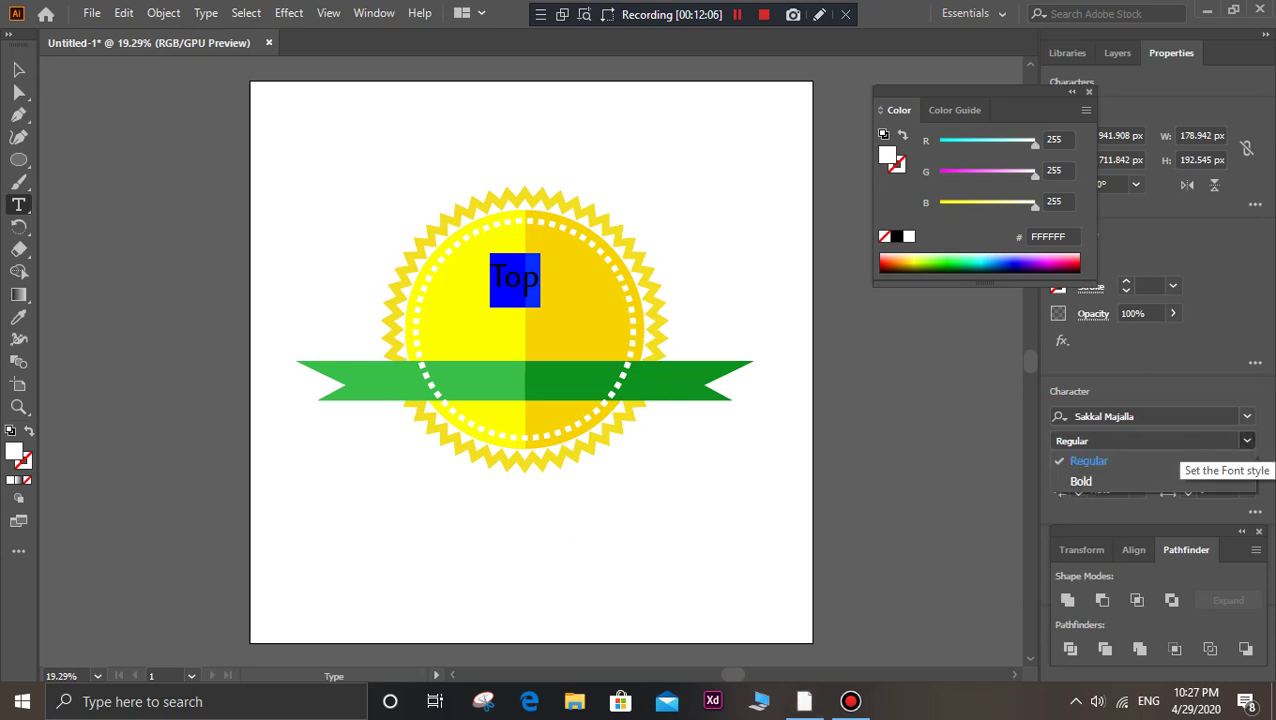
pyautogui.click(1247, 440)
pyautogui.click(1100, 476)
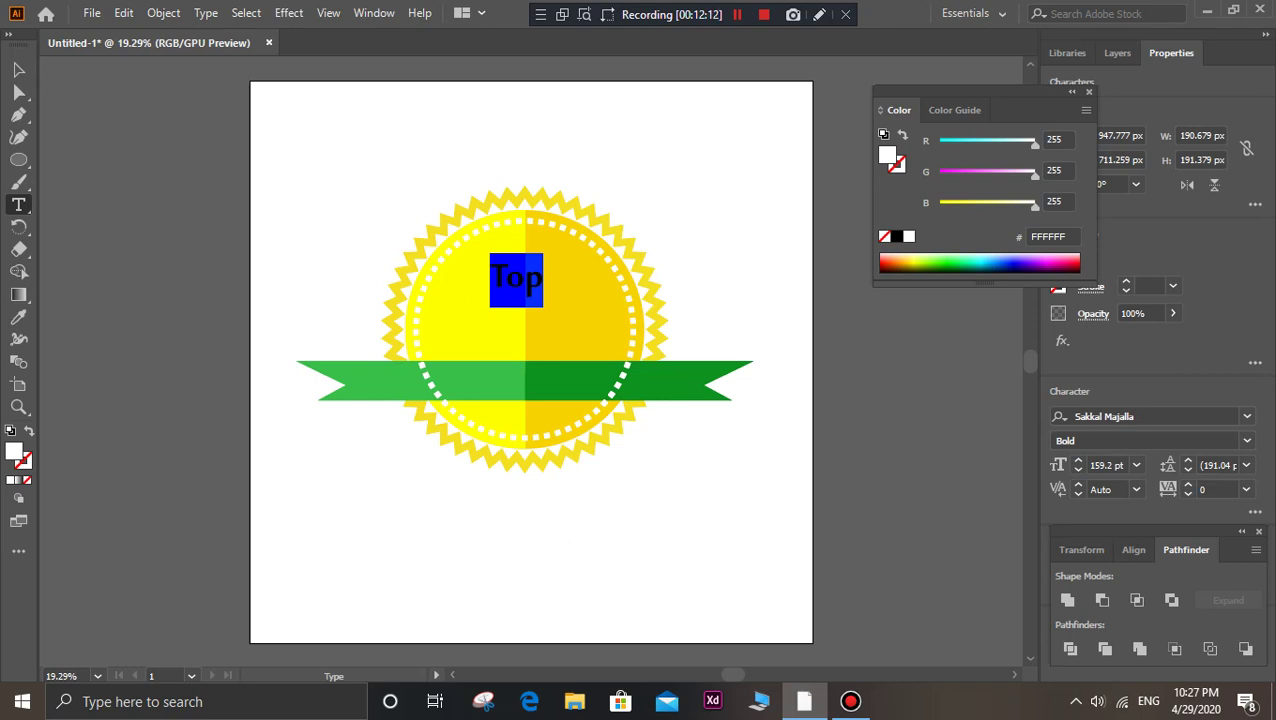
pyautogui.click(1247, 416)
# - Scroll the font list and apply Franklin Gothic Medium Cond to Top
pyautogui.scroll(10, 1040, 620)
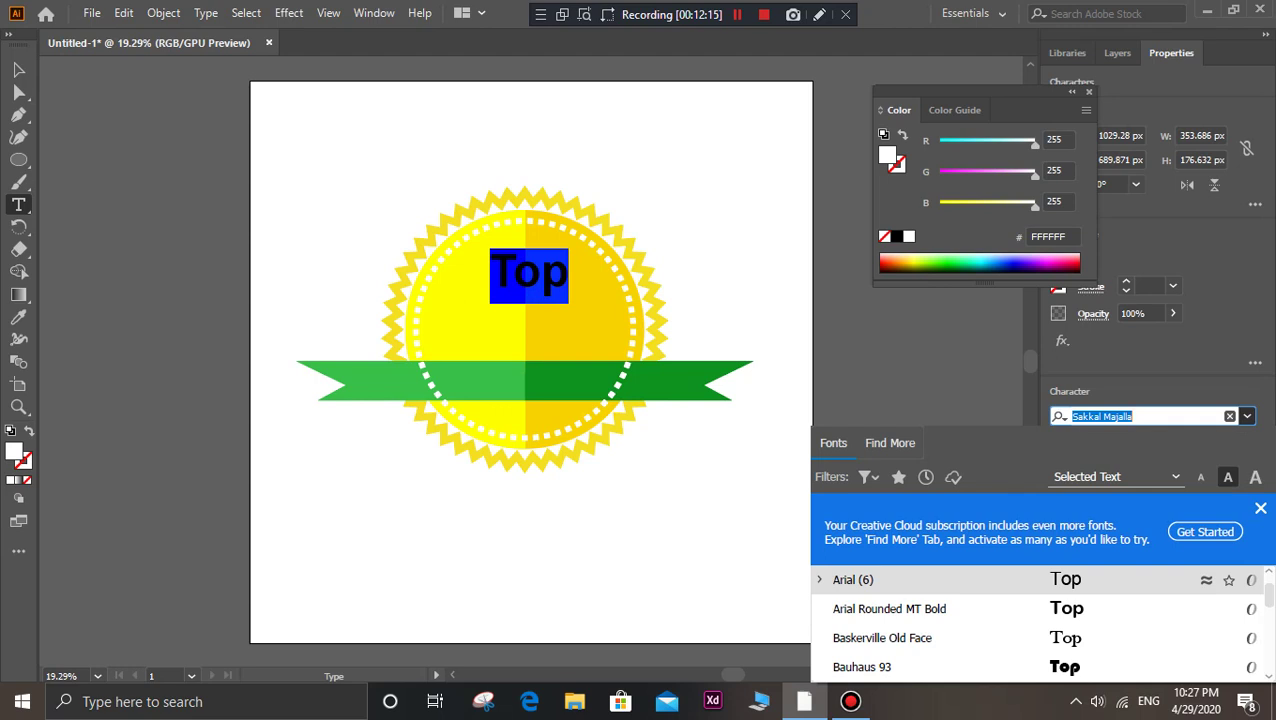
pyautogui.scroll(-2, 900, 620)
pyautogui.scroll(-3, 900, 620)
pyautogui.scroll(-4, 900, 620)
pyautogui.scroll(-2, 900, 620)
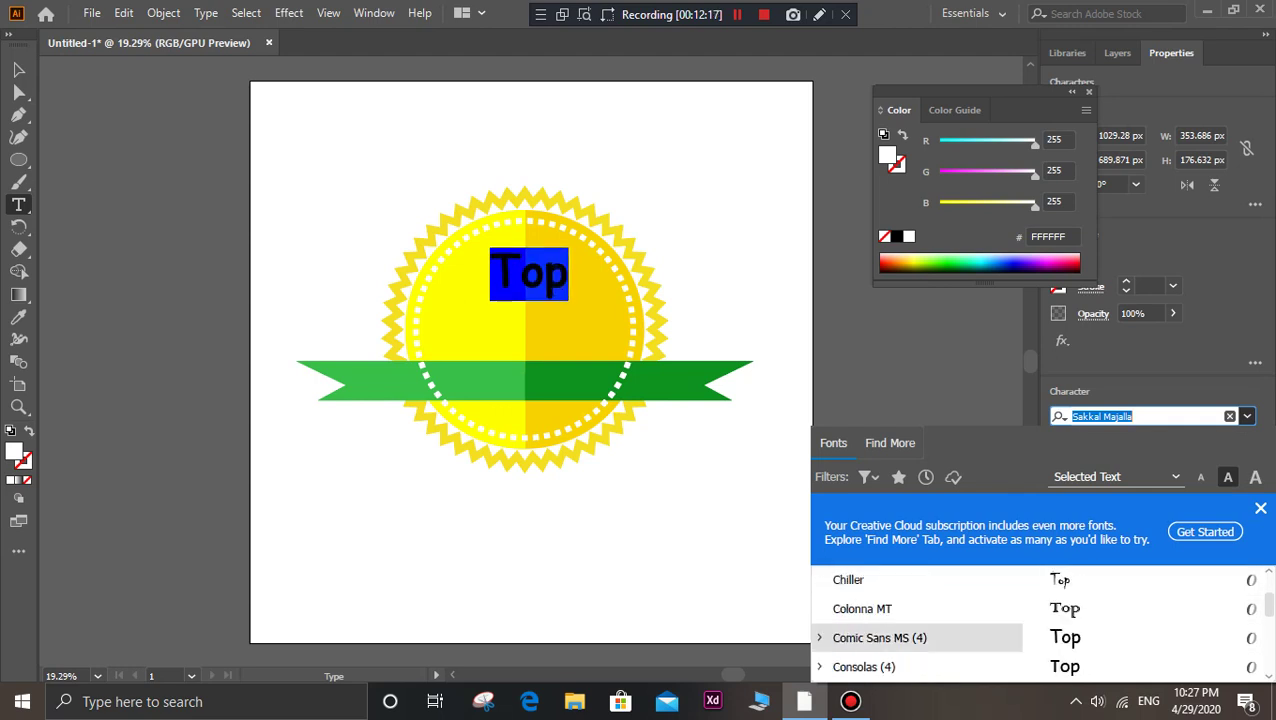
pyautogui.scroll(-2, 900, 620)
pyautogui.scroll(-5, 900, 620)
pyautogui.scroll(-2, 900, 620)
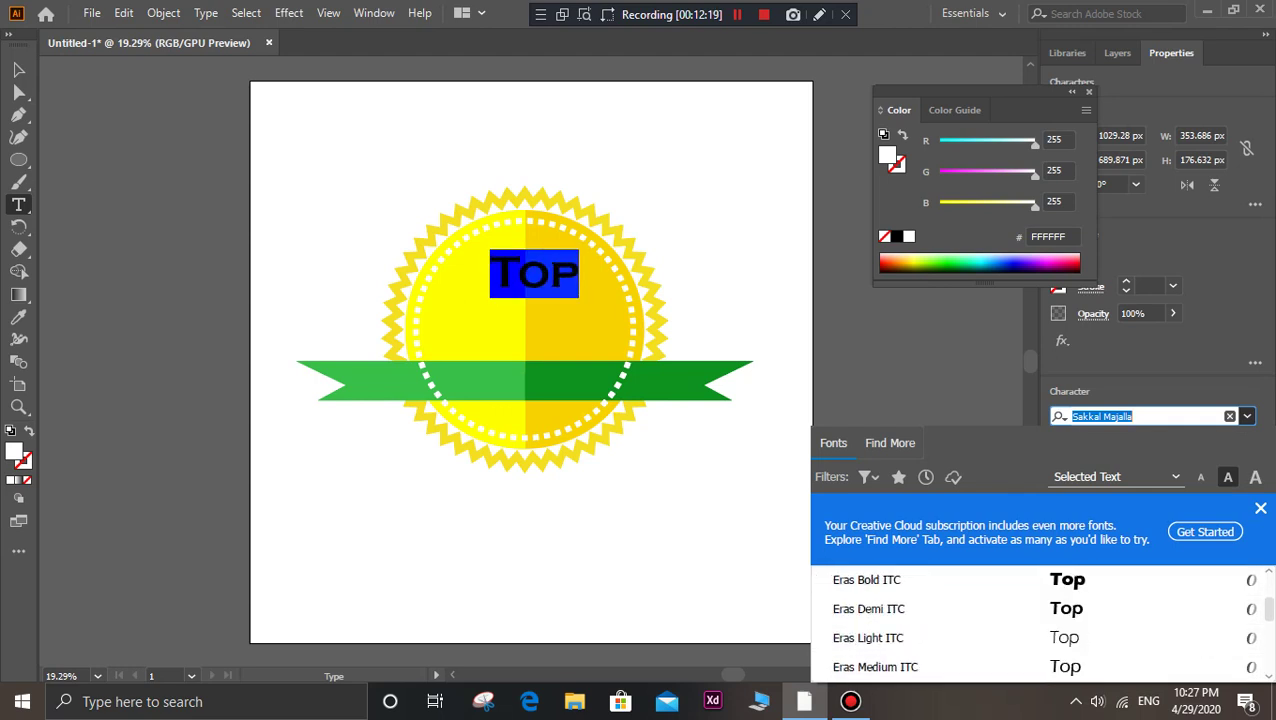
pyautogui.scroll(-2, 900, 637)
pyautogui.scroll(-2, 900, 637)
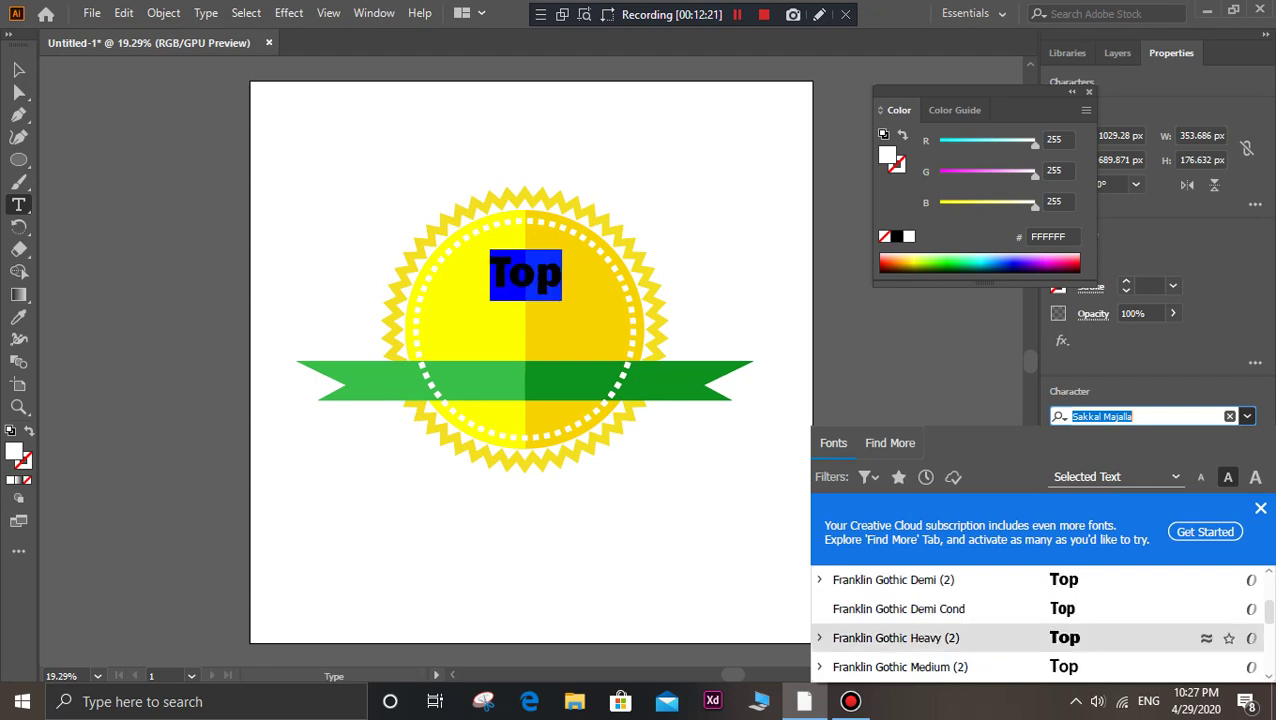
pyautogui.scroll(-2, 900, 637)
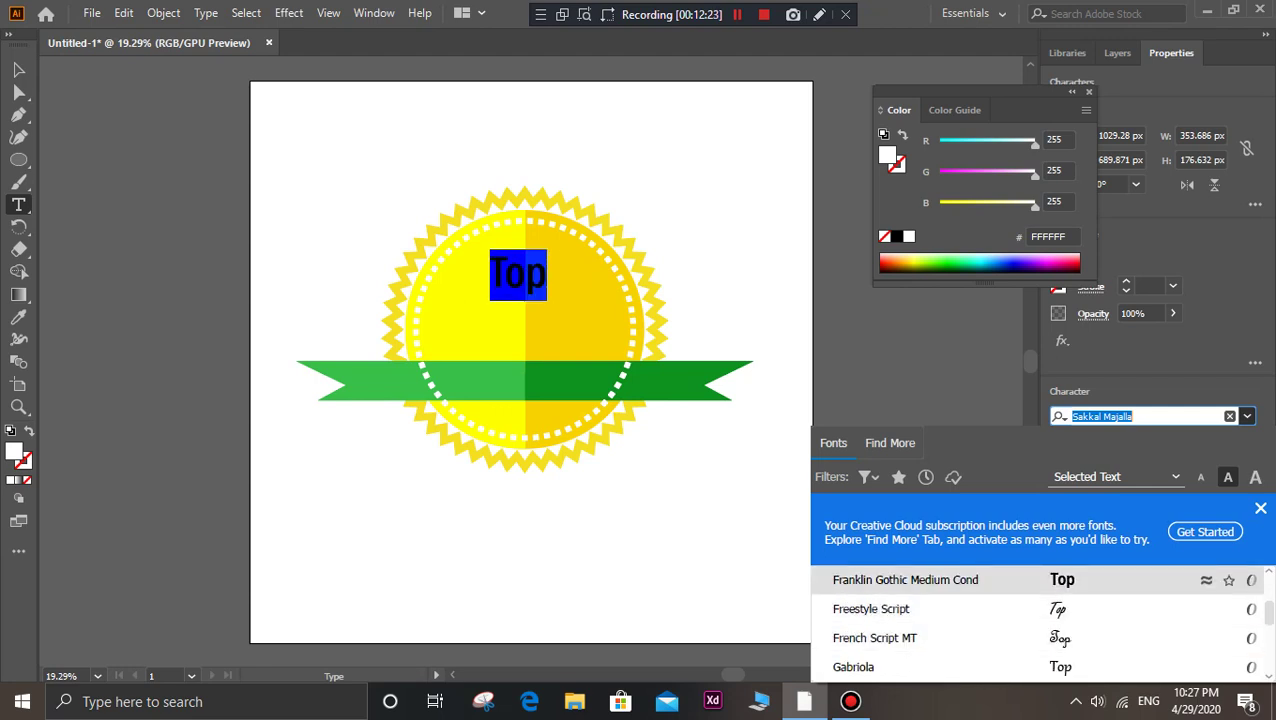
pyautogui.click(905, 579)
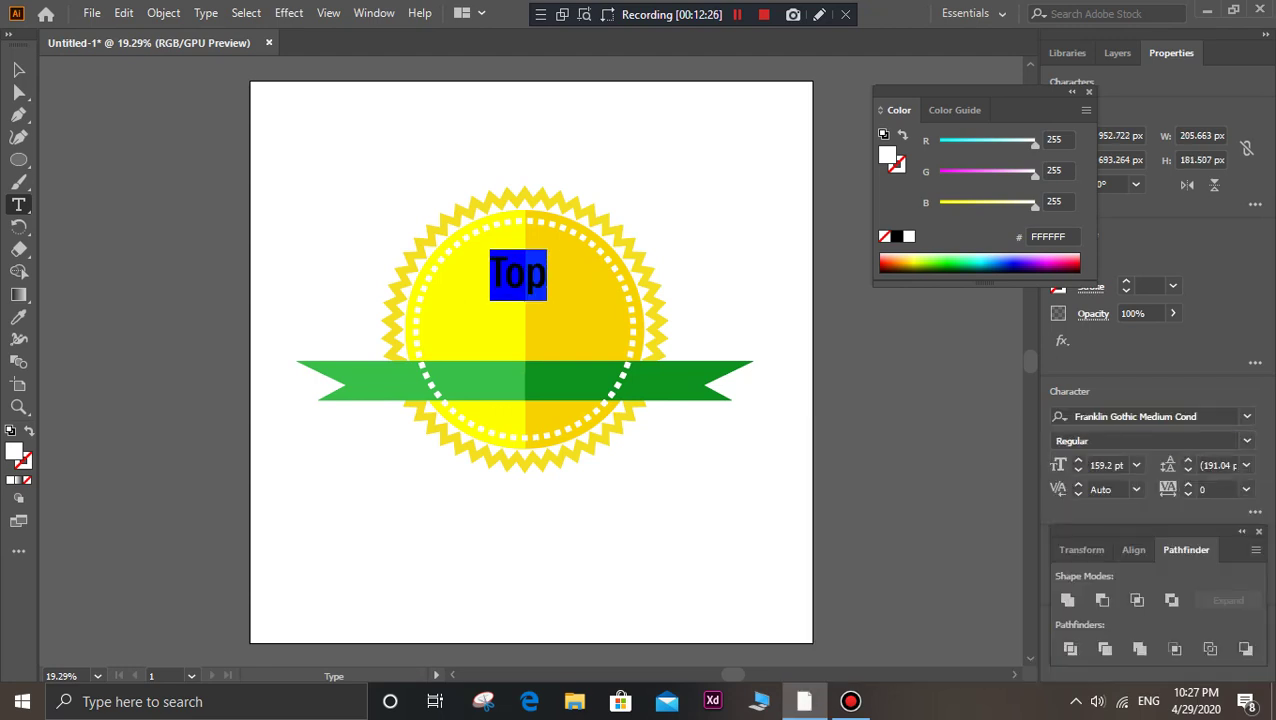
# - Switch the Top text's font to Myriad Variable Concept
pyautogui.click(1140, 416)
pyautogui.scroll(-2, 1000, 620)
pyautogui.scroll(-2, 1000, 620)
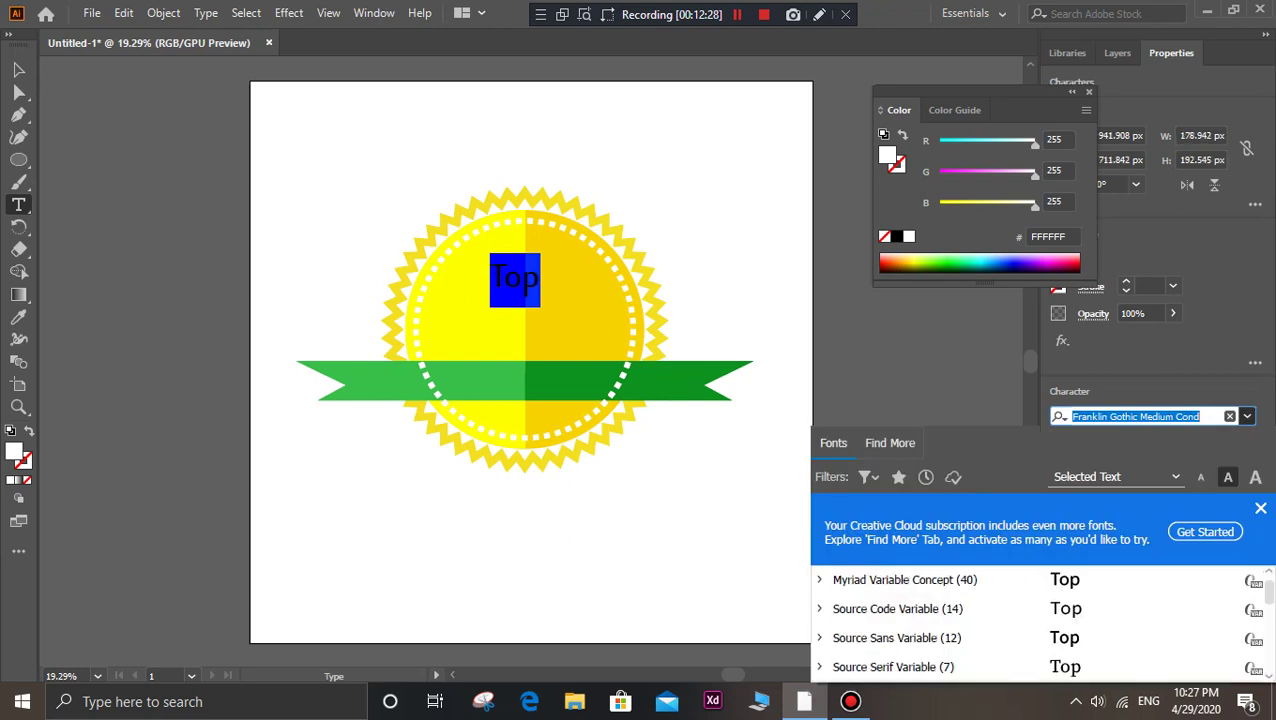
pyautogui.press('Escape')
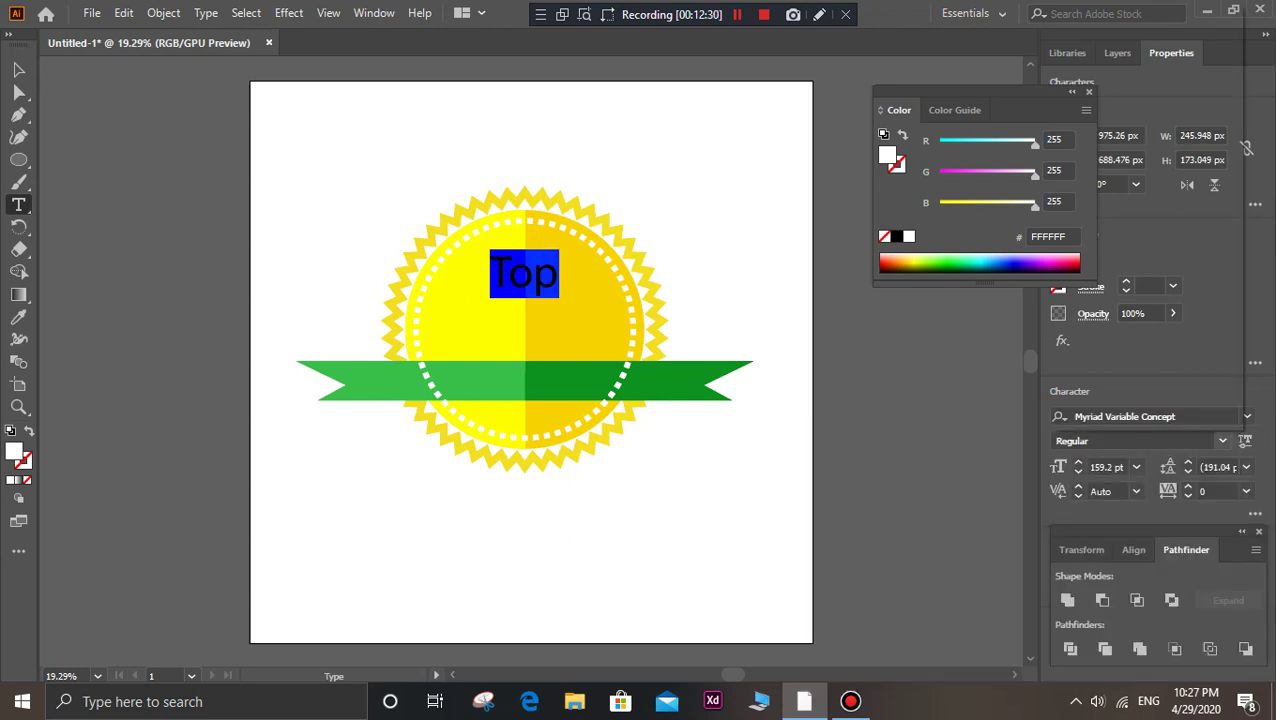
# - Set the Top text's style to Bold and finish editing it
pyautogui.click(1222, 440)
pyautogui.click(1081, 175)
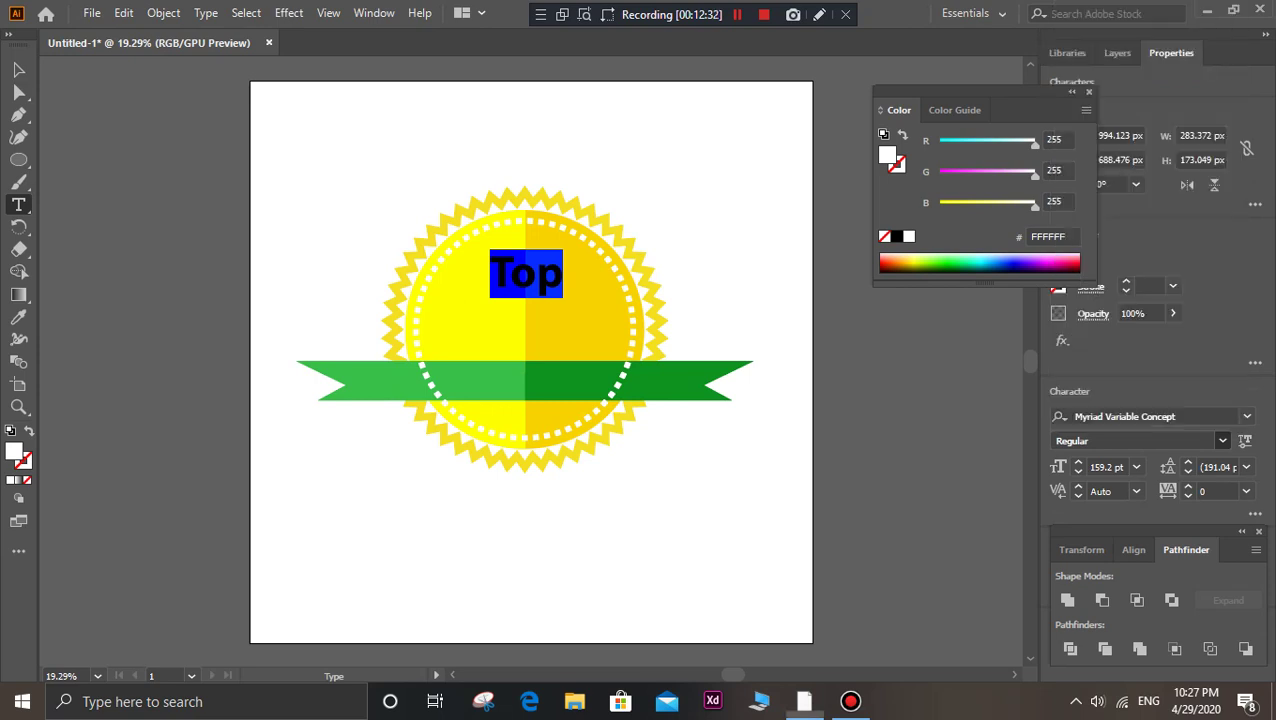
pyautogui.press('Escape')
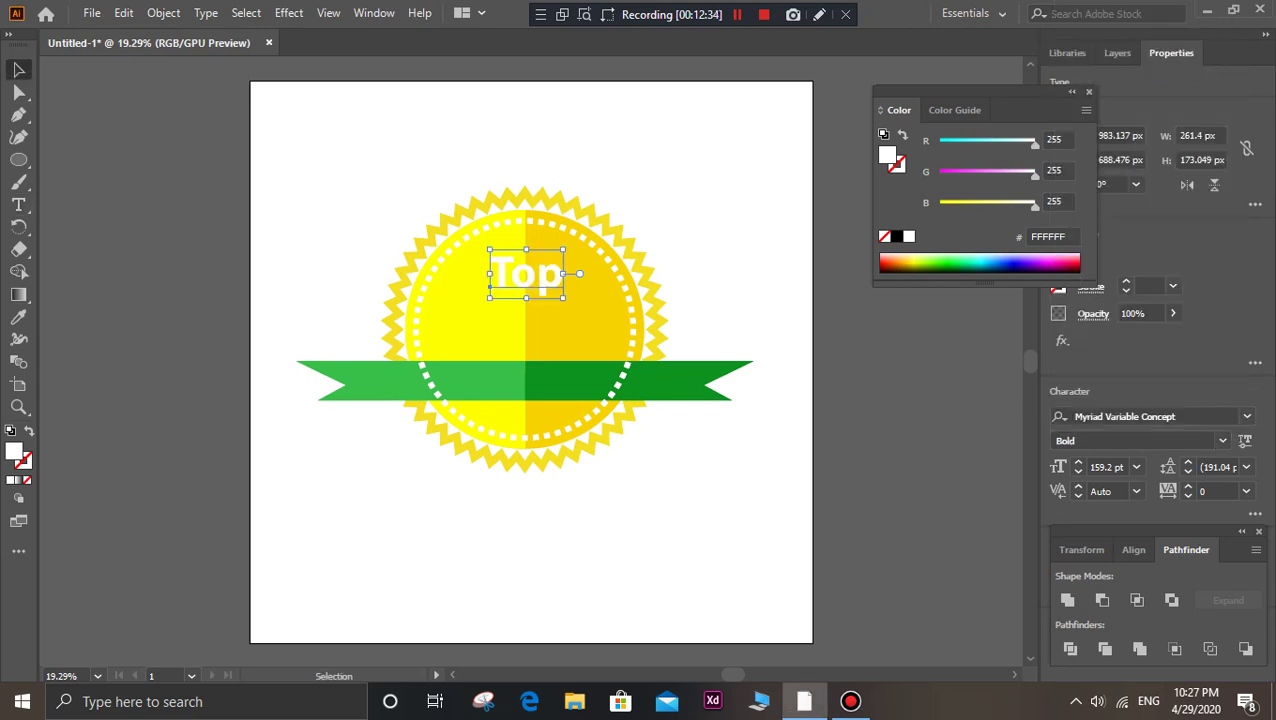
pyautogui.hotkey('ctrl', 'shift', 'a')
pyautogui.click(526, 273)
# - Shift the left half-circle's yellow slightly toward green by lowering R
pyautogui.hotkey('ctrl', 'shift', 'a')
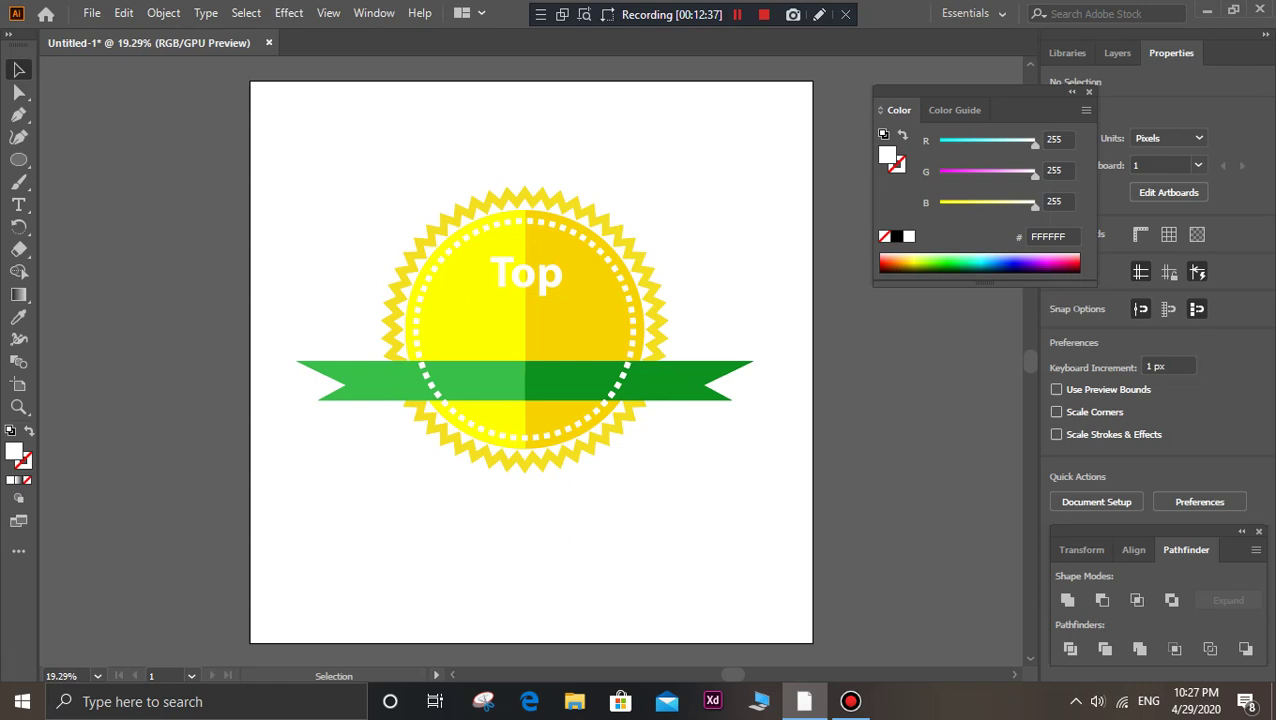
pyautogui.click(462, 300)
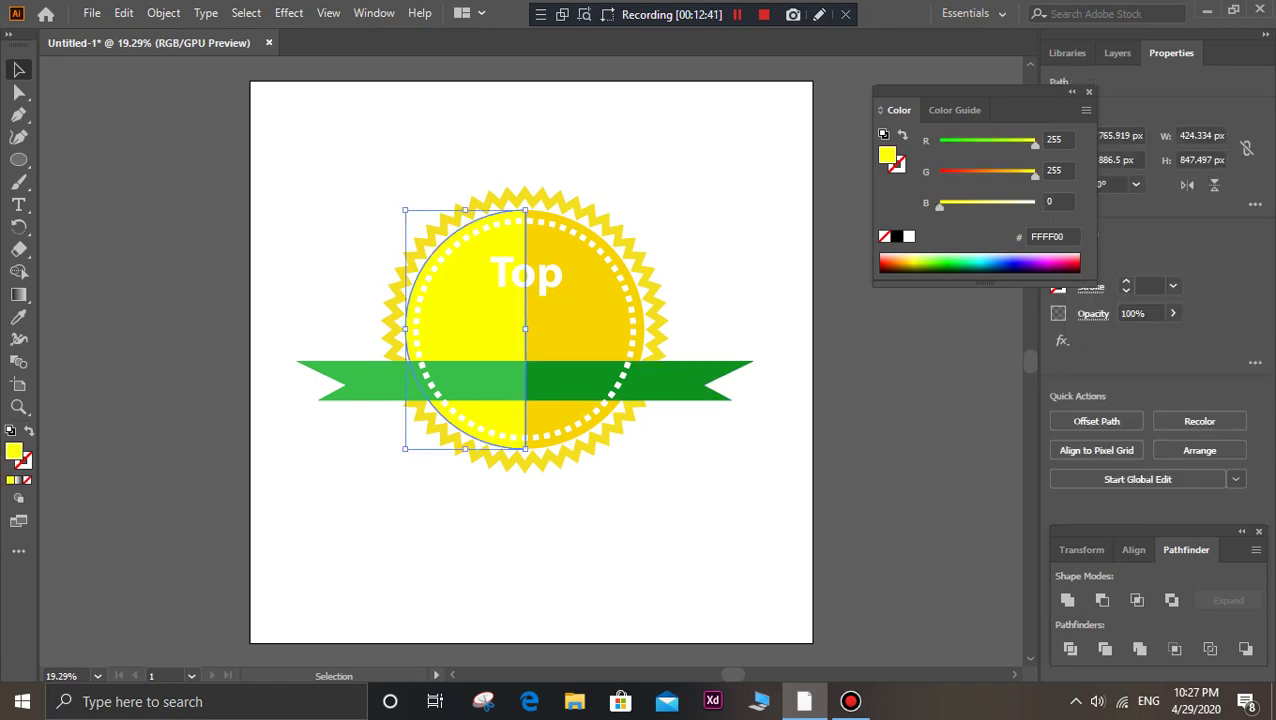
pyautogui.moveTo(1035, 143); pyautogui.dragTo(1030, 143)
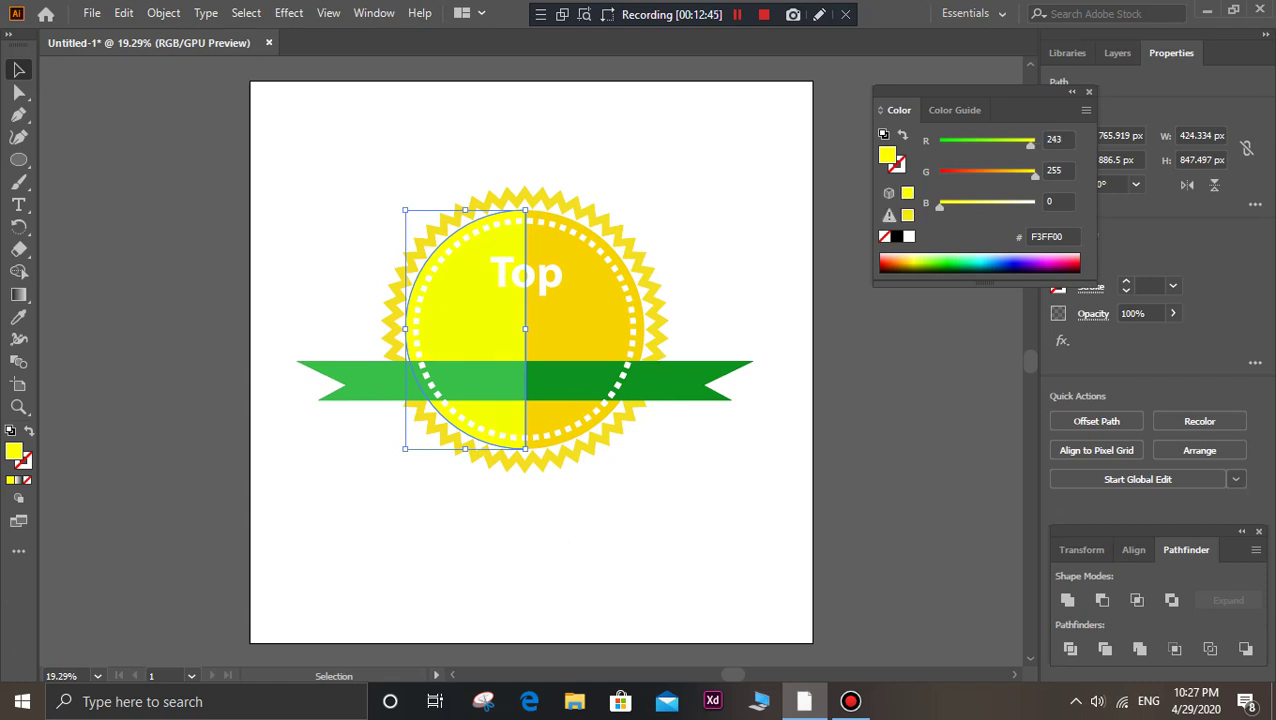
pyautogui.click(700, 560)
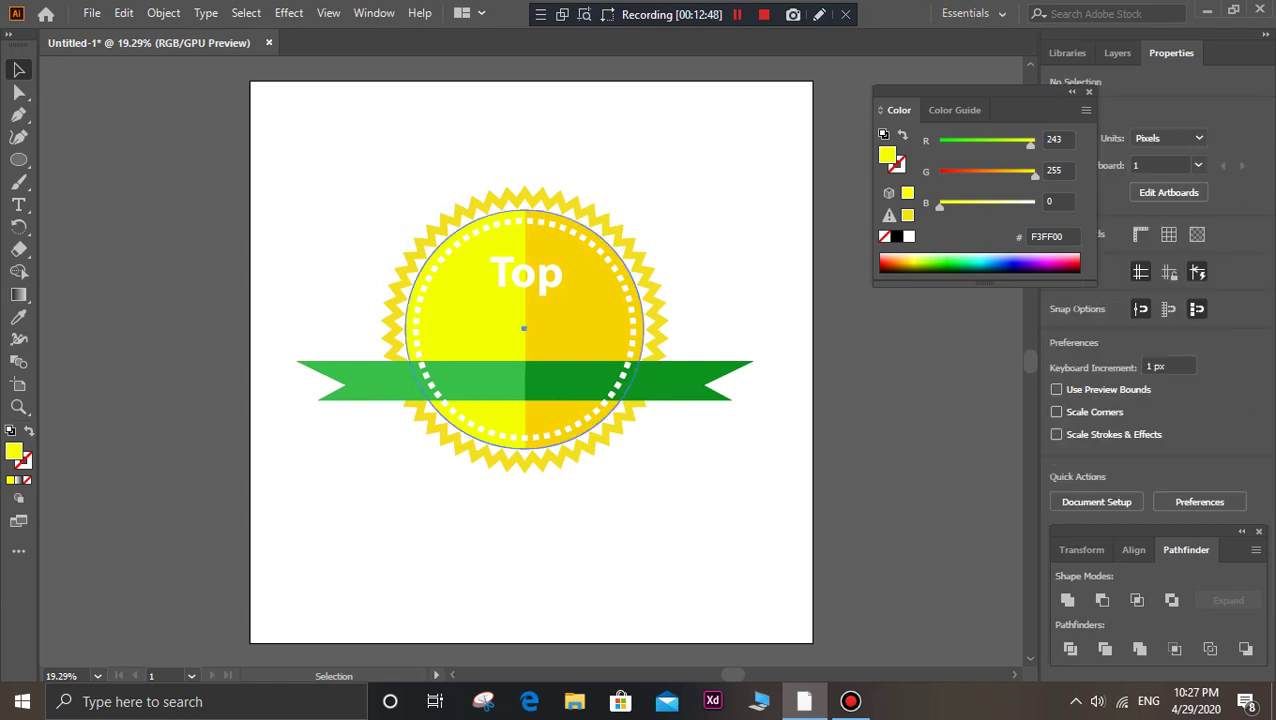
# - Lighten the right half's yellow to #F7D600 by adjusting G
pyautogui.click(640, 330)
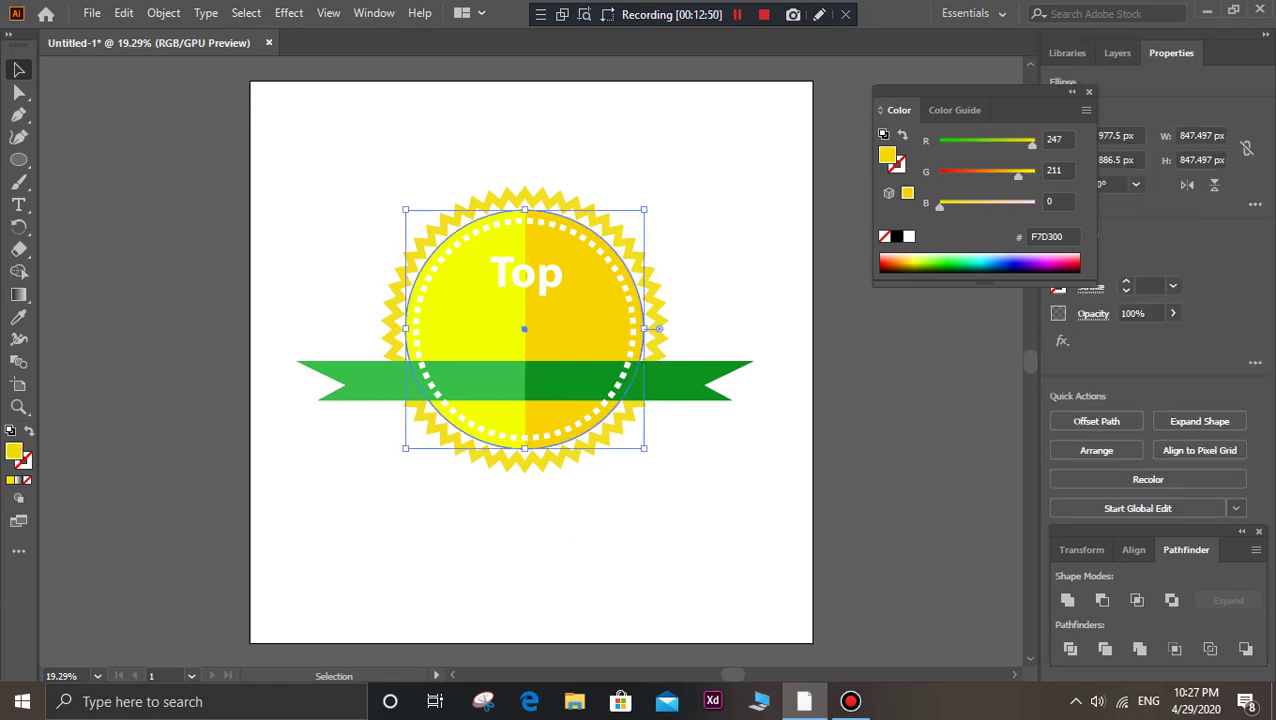
pyautogui.moveTo(1018, 174); pyautogui.dragTo(1019, 174)
pyautogui.hotkey('ctrl', 'shift', 'a')
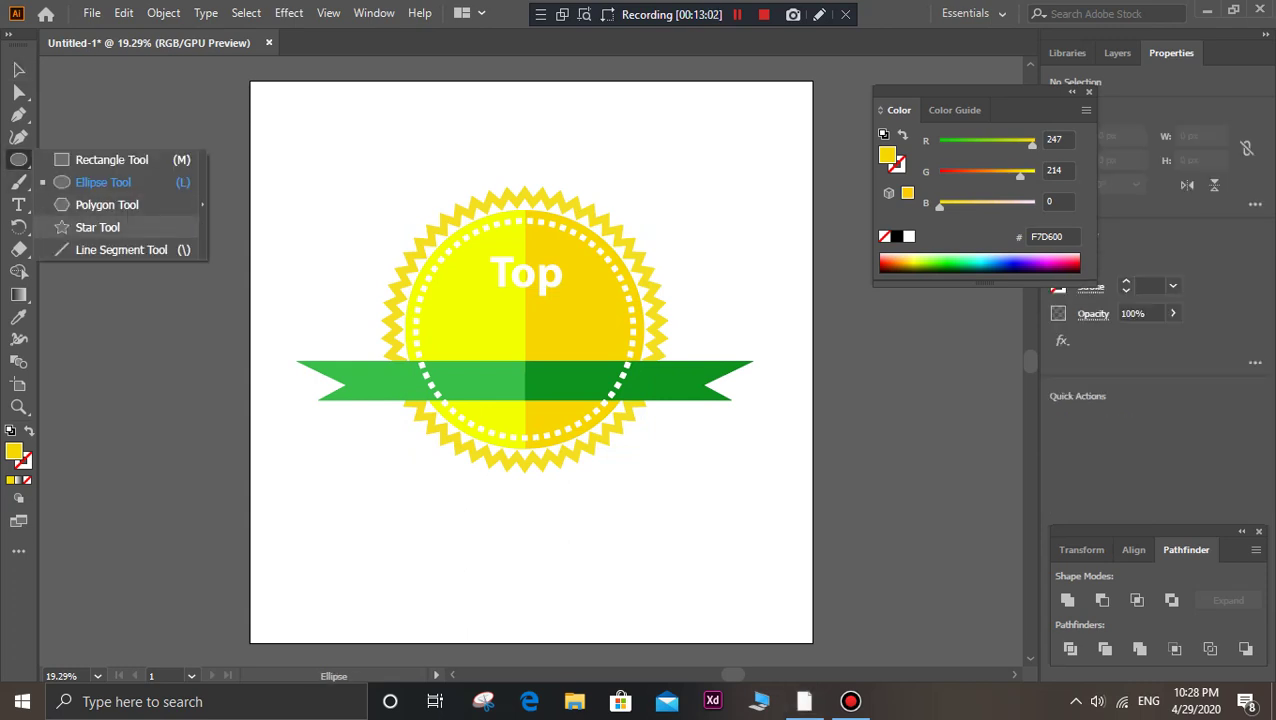
pyautogui.moveTo(18, 159); pyautogui.dragTo(90, 226)
# - Create a 5-point star with Radius 1 of 50 px and Radius 2 of 20 px
pyautogui.click(296, 203)
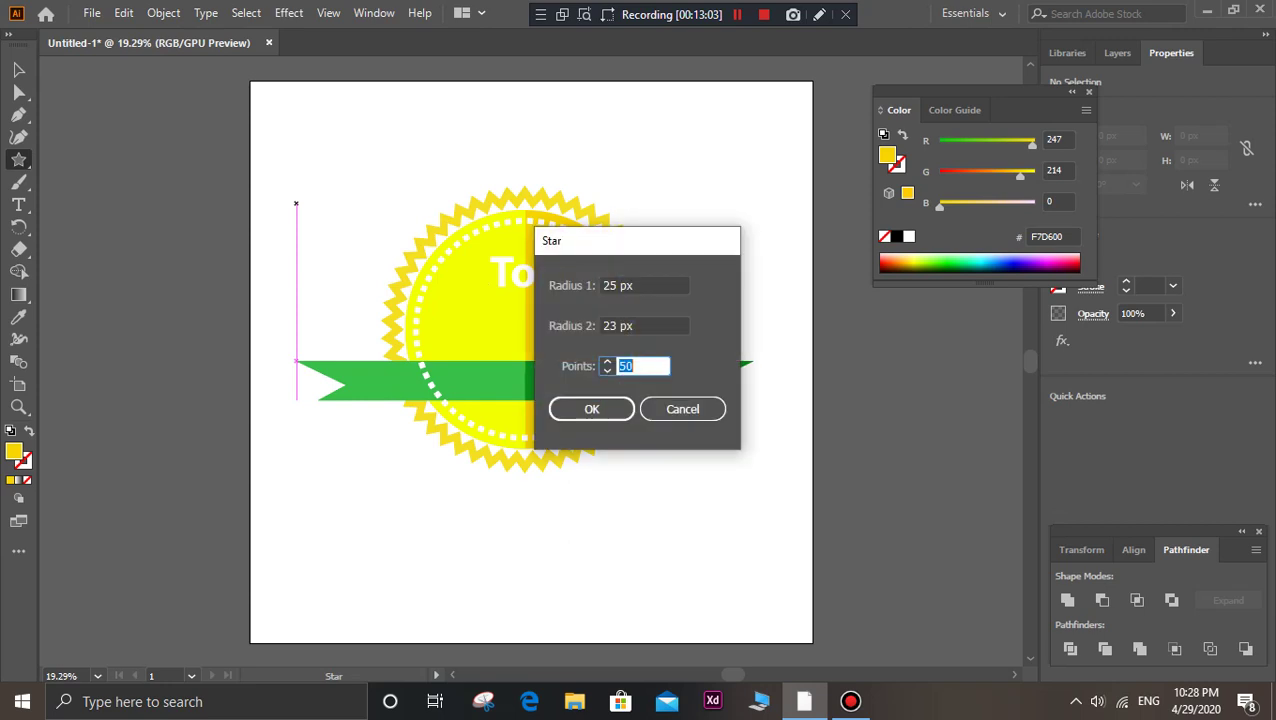
pyautogui.click(660, 285)
pyautogui.press('BackSpace')
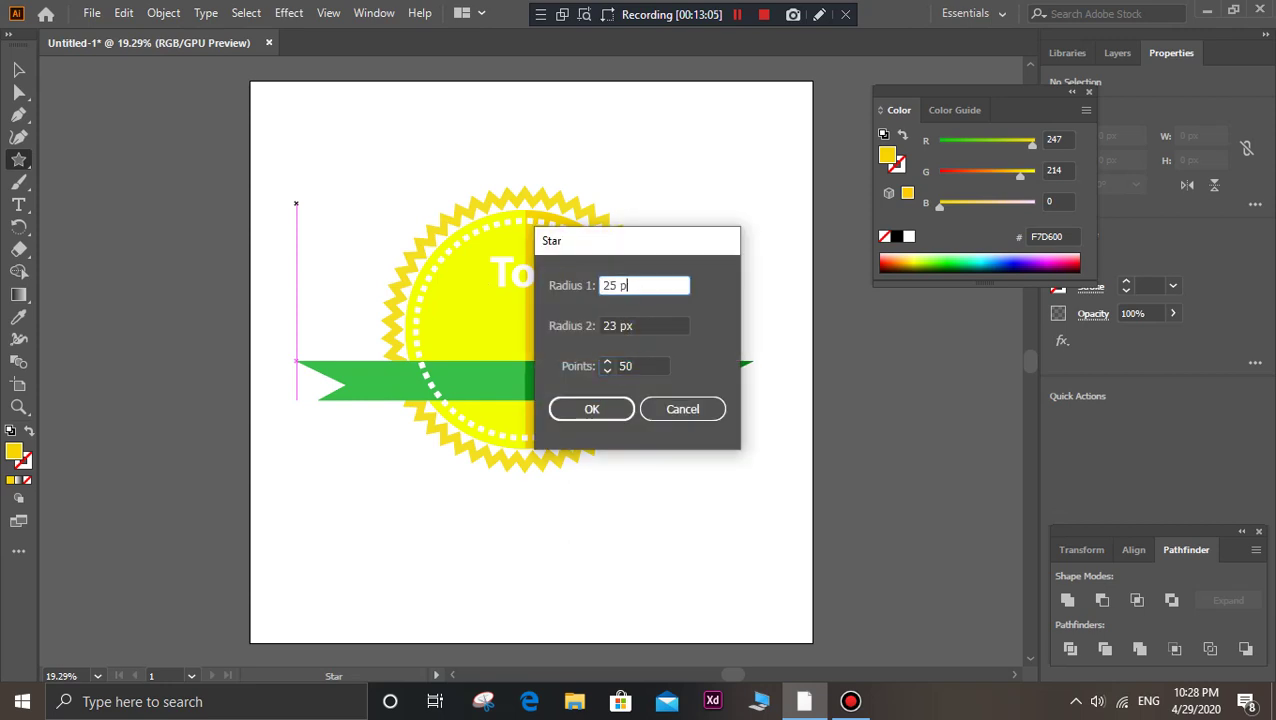
pyautogui.press('BackSpace')
pyautogui.press('BackSpace')
pyautogui.press('BackSpace')
pyautogui.write('5')
pyautogui.press('BackSpace')
pyautogui.press('BackSpace')
pyautogui.write('50')
pyautogui.press('Tab')
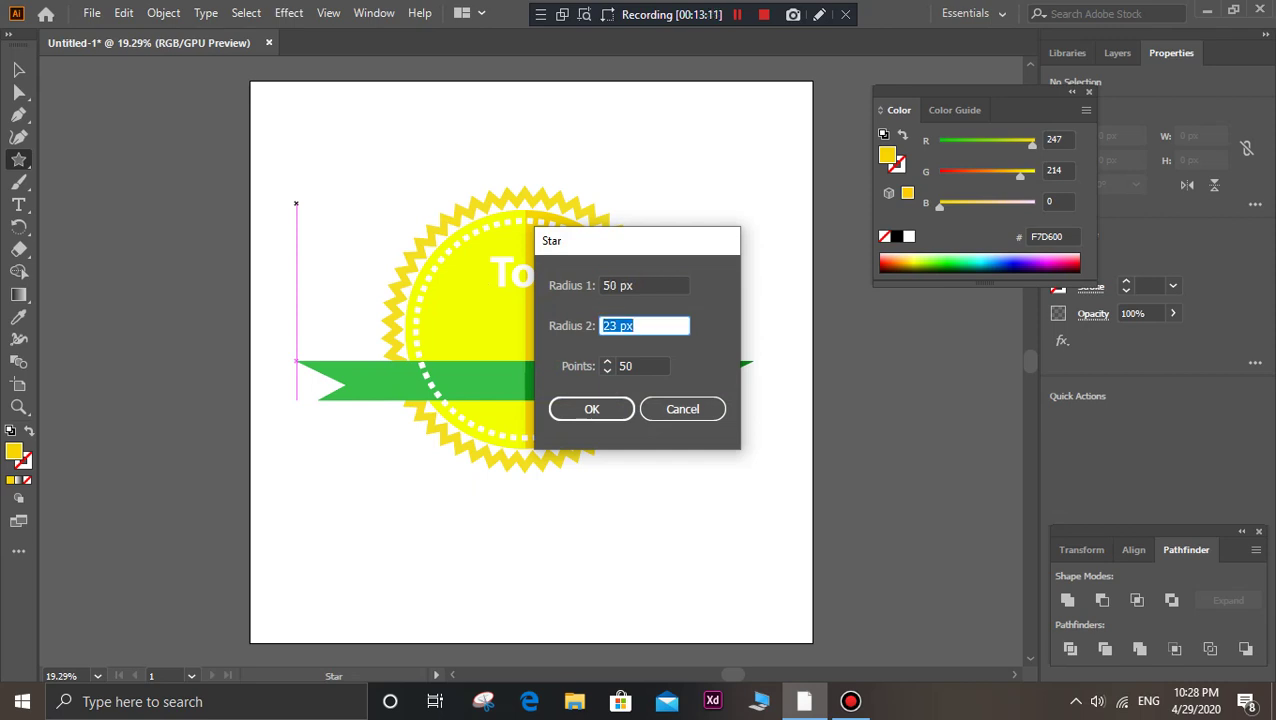
pyautogui.press('BackSpace')
pyautogui.write('20')
pyautogui.press('Tab')
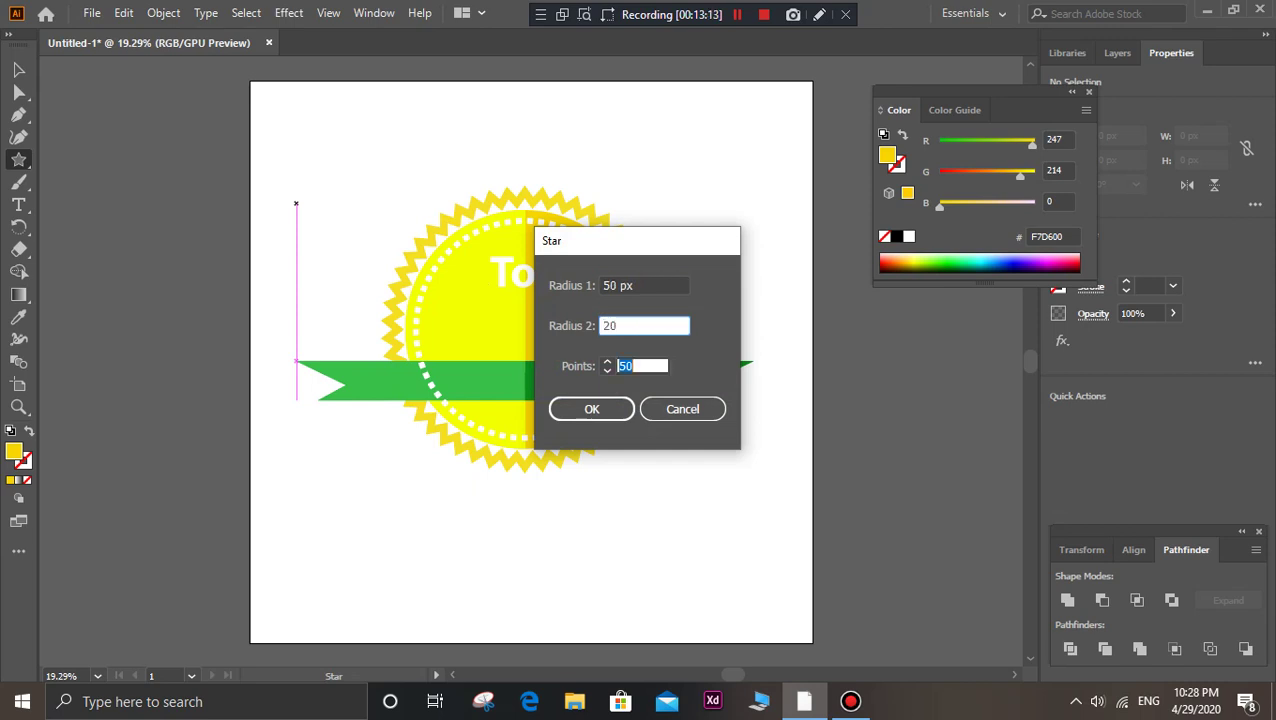
pyautogui.write('5')
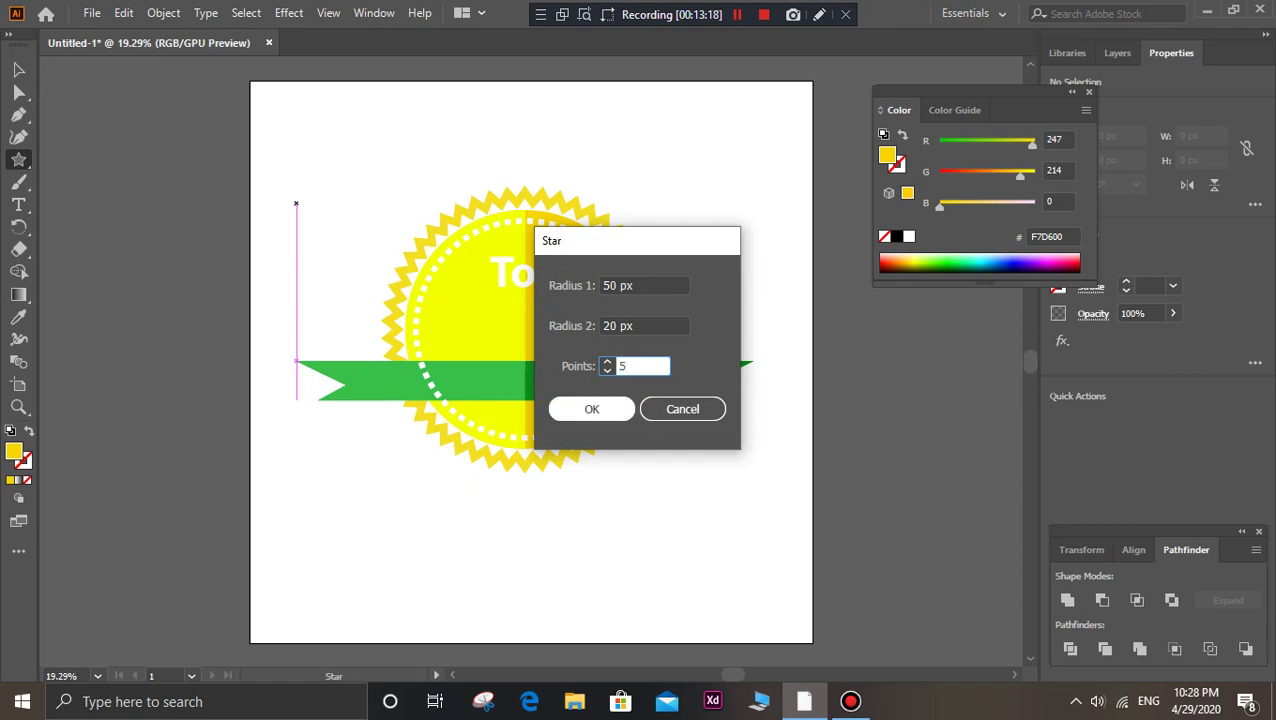
pyautogui.click(596, 409)
pyautogui.hotkey('ctrl', 'shift', 'a')
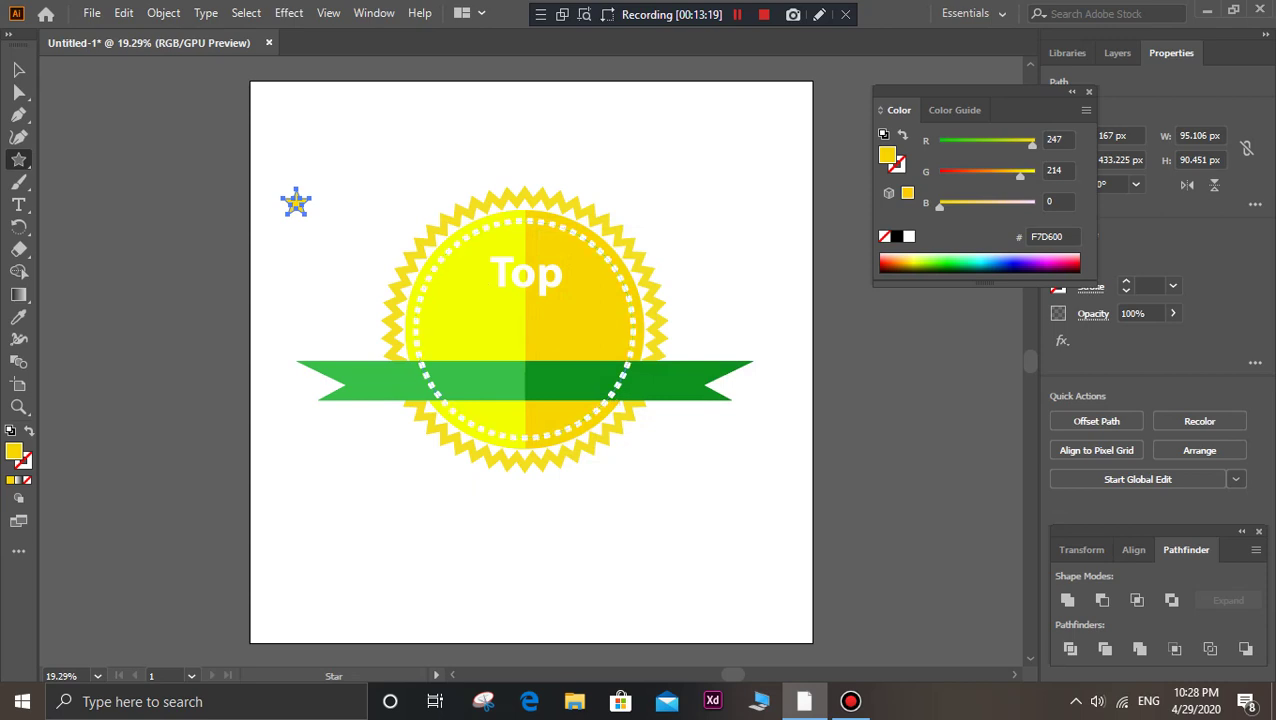
# - Enlarge the star slightly and set its fill to white
pyautogui.press('v')
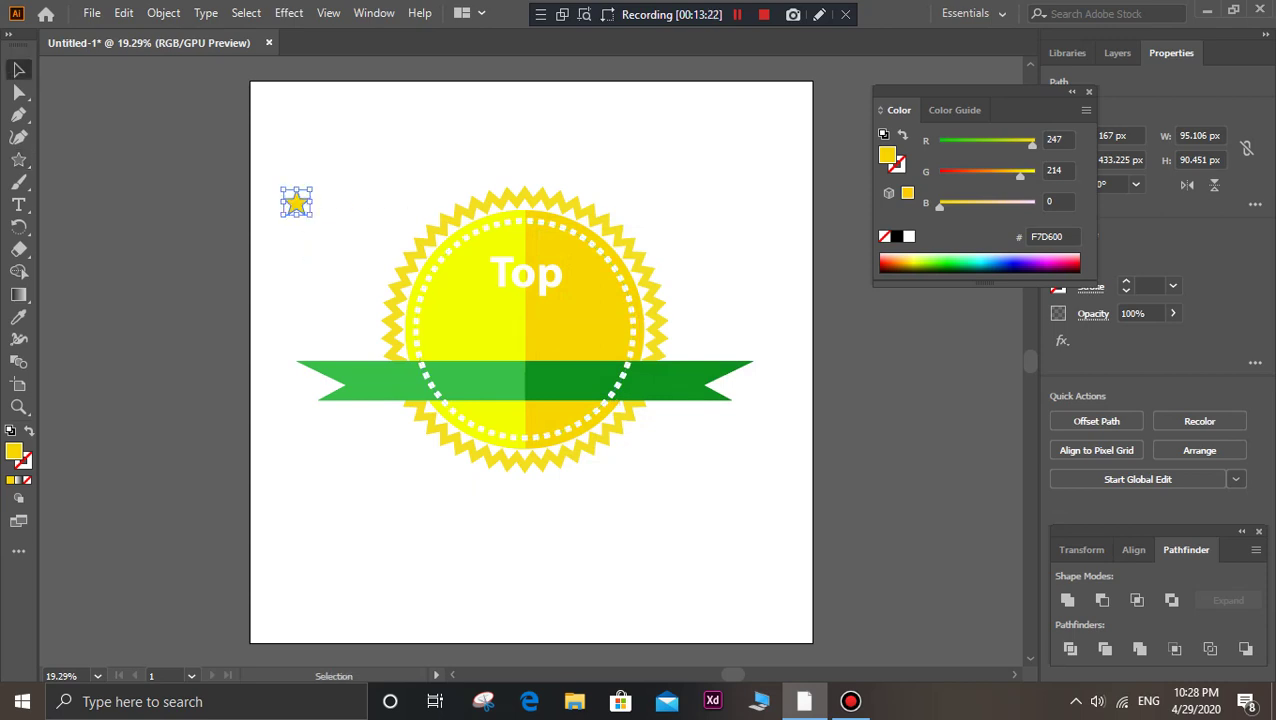
pyautogui.press('shift')
pyautogui.moveTo(311, 216); pyautogui.dragTo(314, 220)
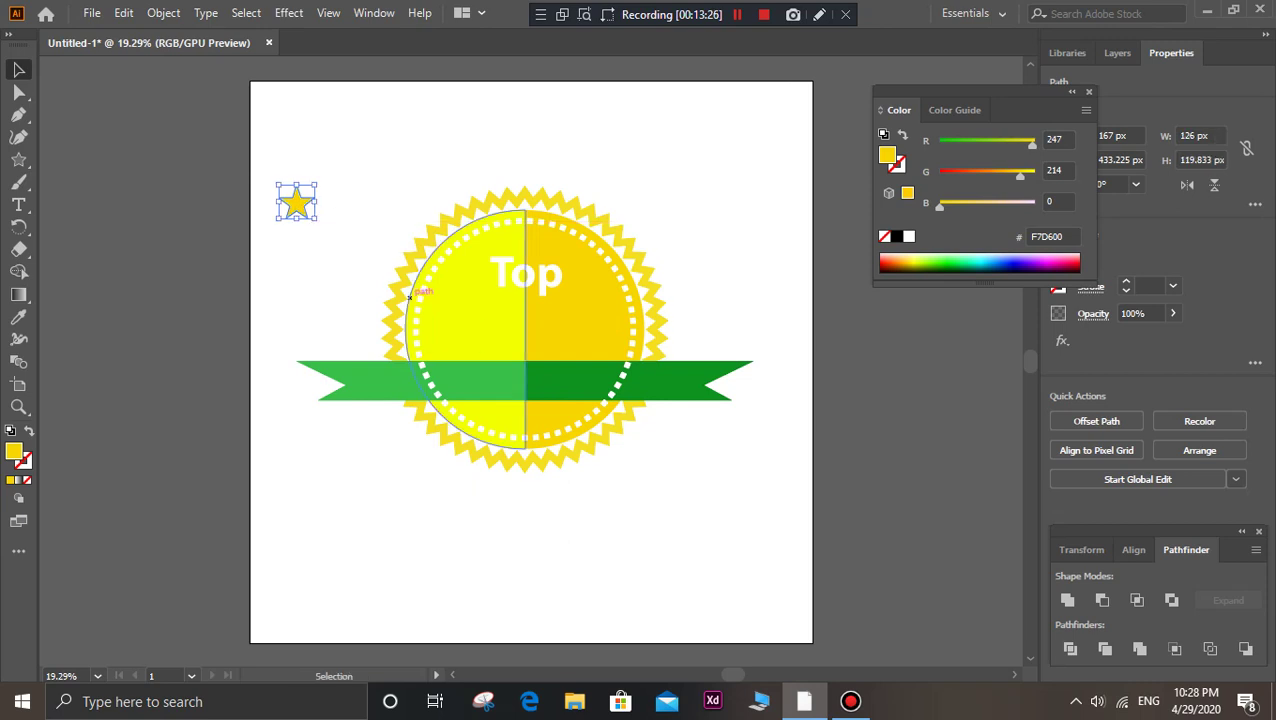
pyautogui.doubleClick(887, 155)
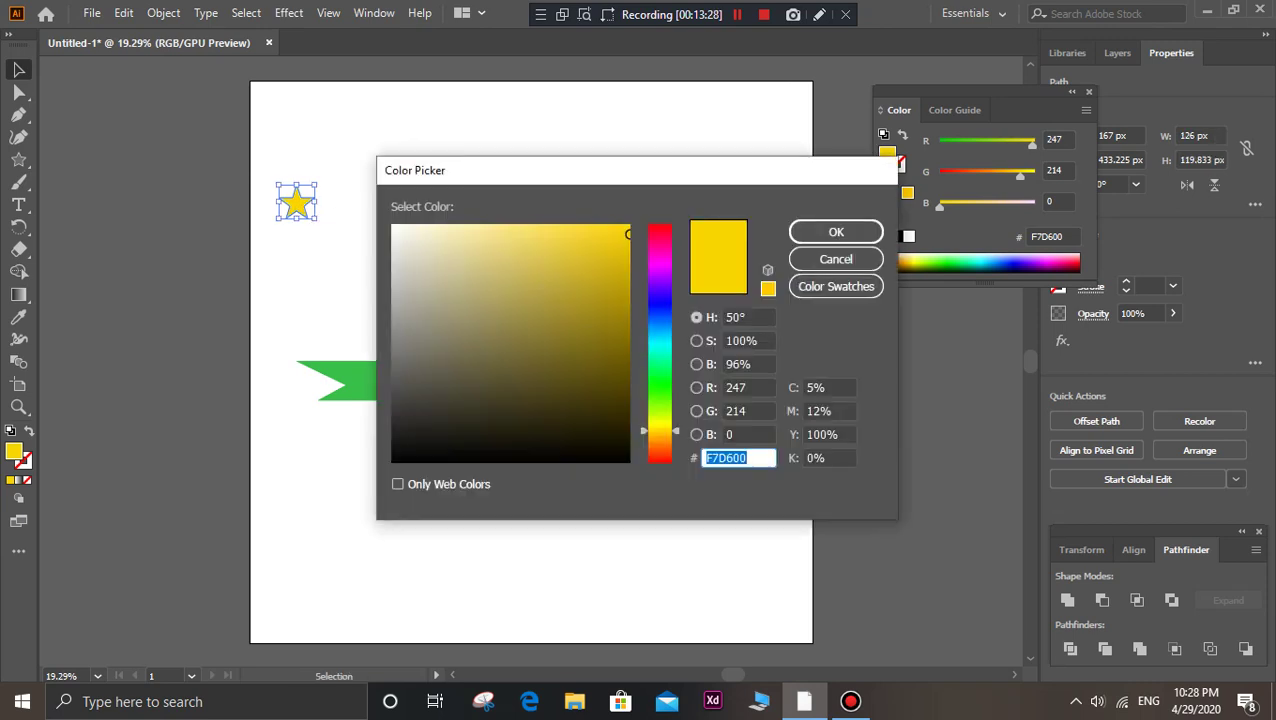
pyautogui.moveTo(441, 259); pyautogui.dragTo(392, 224)
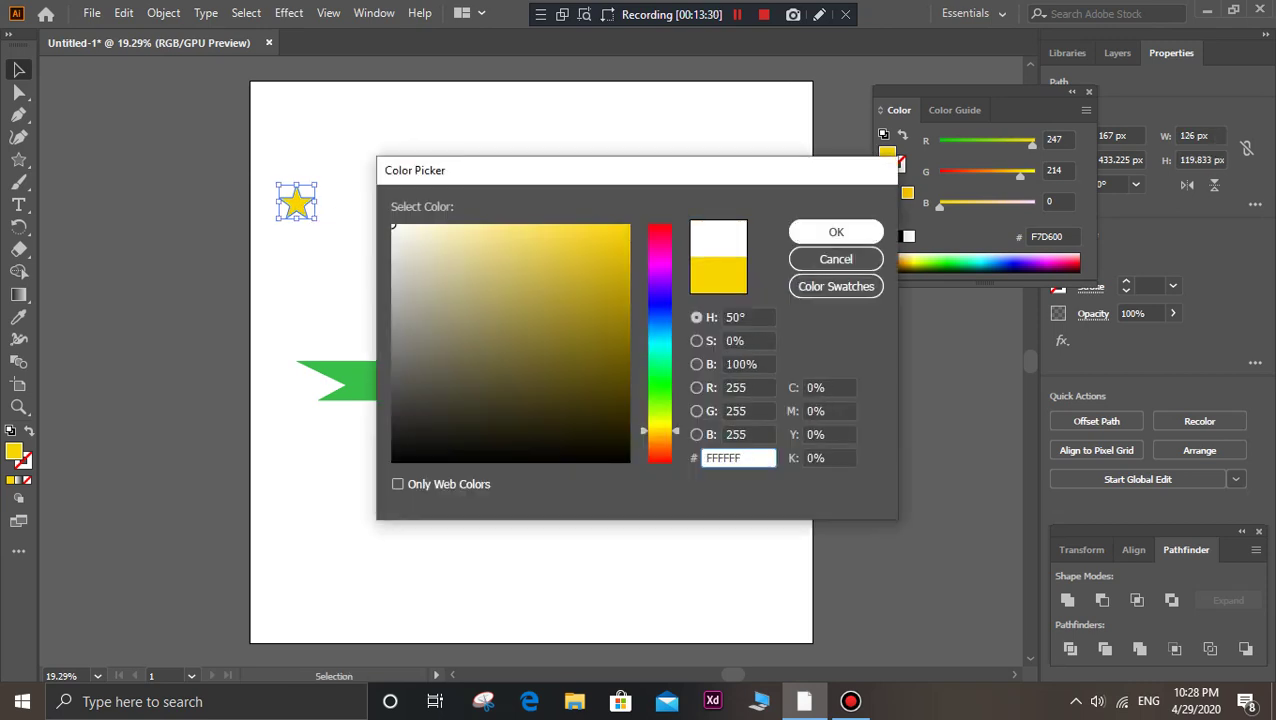
pyautogui.click(836, 231)
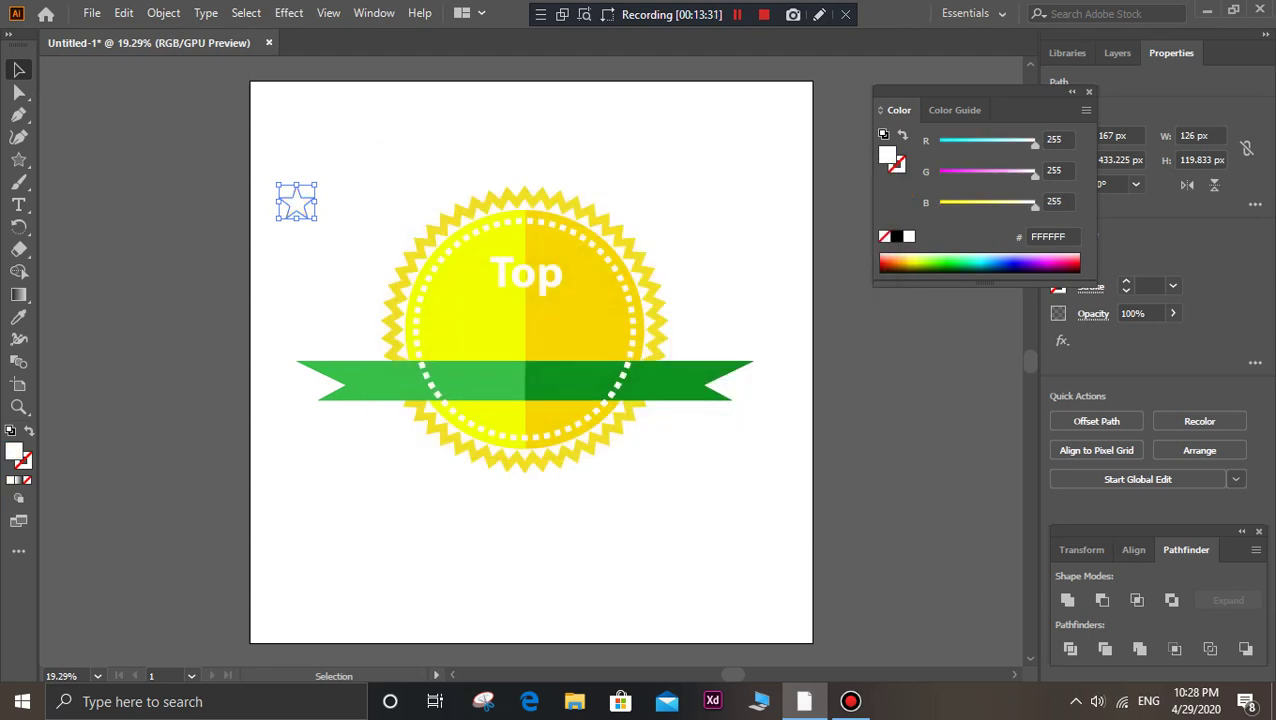
# - Move the star onto the seal below Top and duplicate it into a row of three
pyautogui.moveTo(296, 203); pyautogui.dragTo(460, 314)
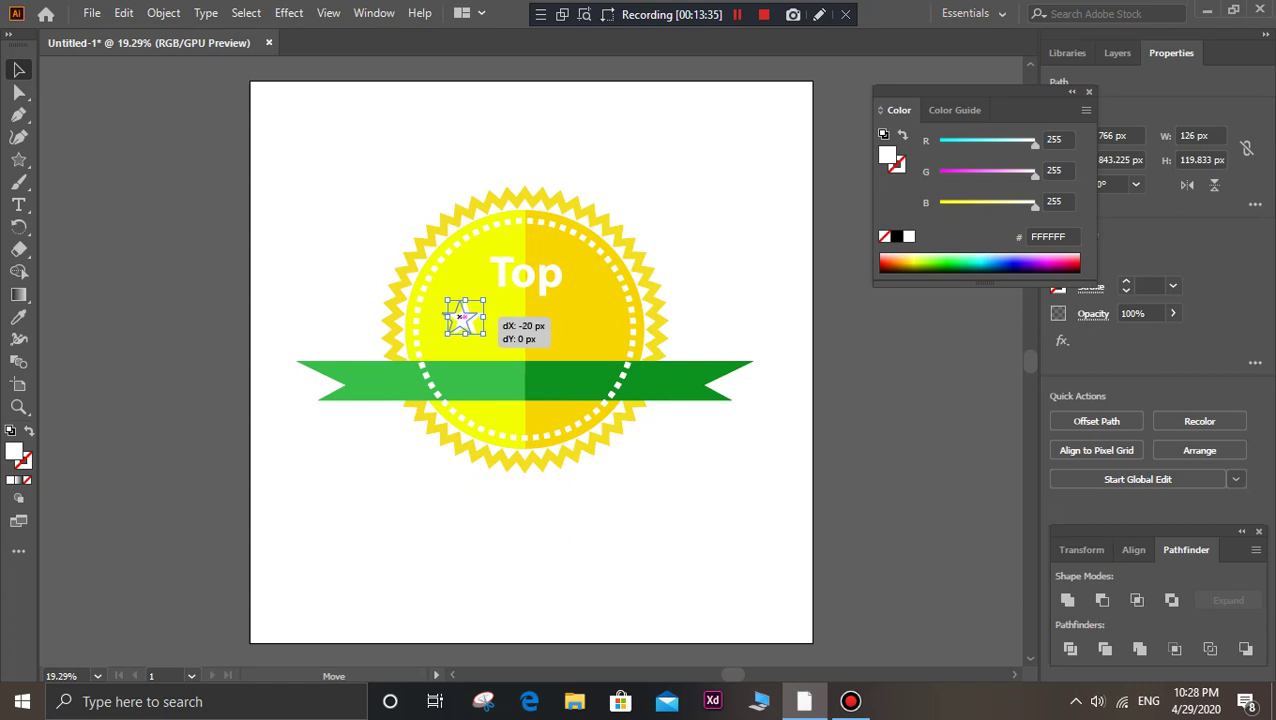
pyautogui.moveTo(460, 314); pyautogui.dragTo(455, 317)
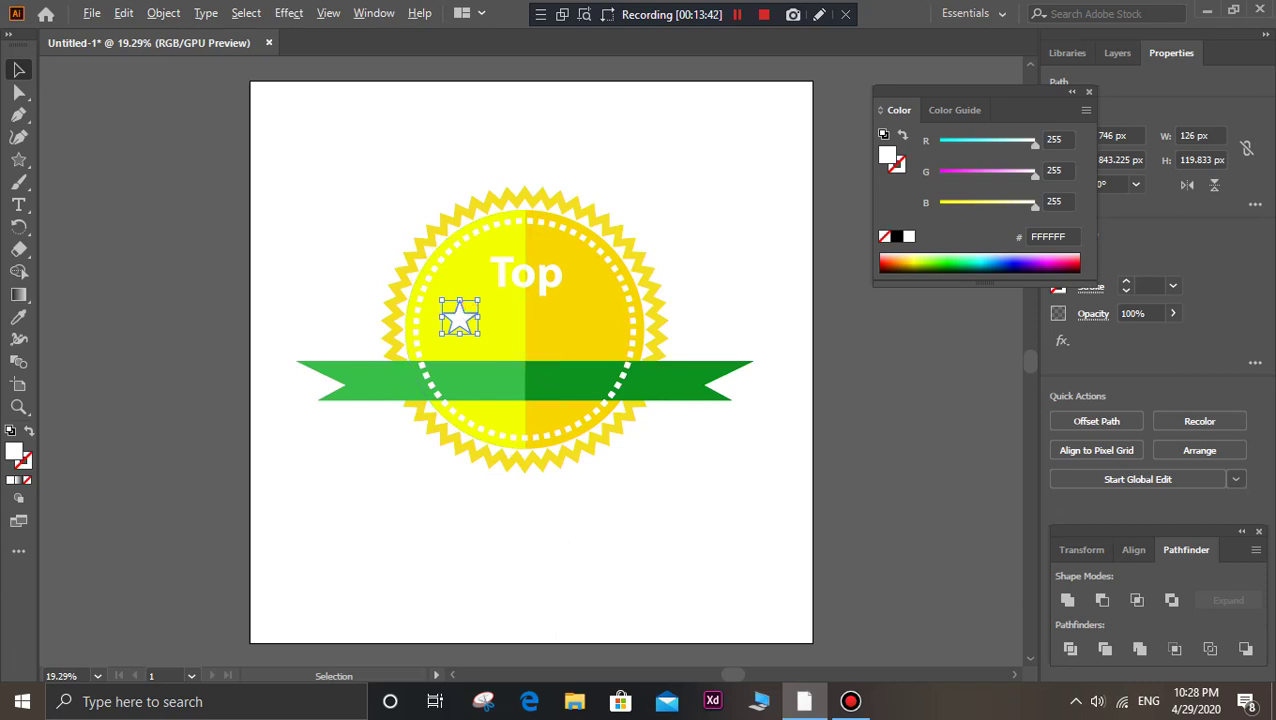
pyautogui.moveTo(457, 316); pyautogui.dragTo(598, 317)
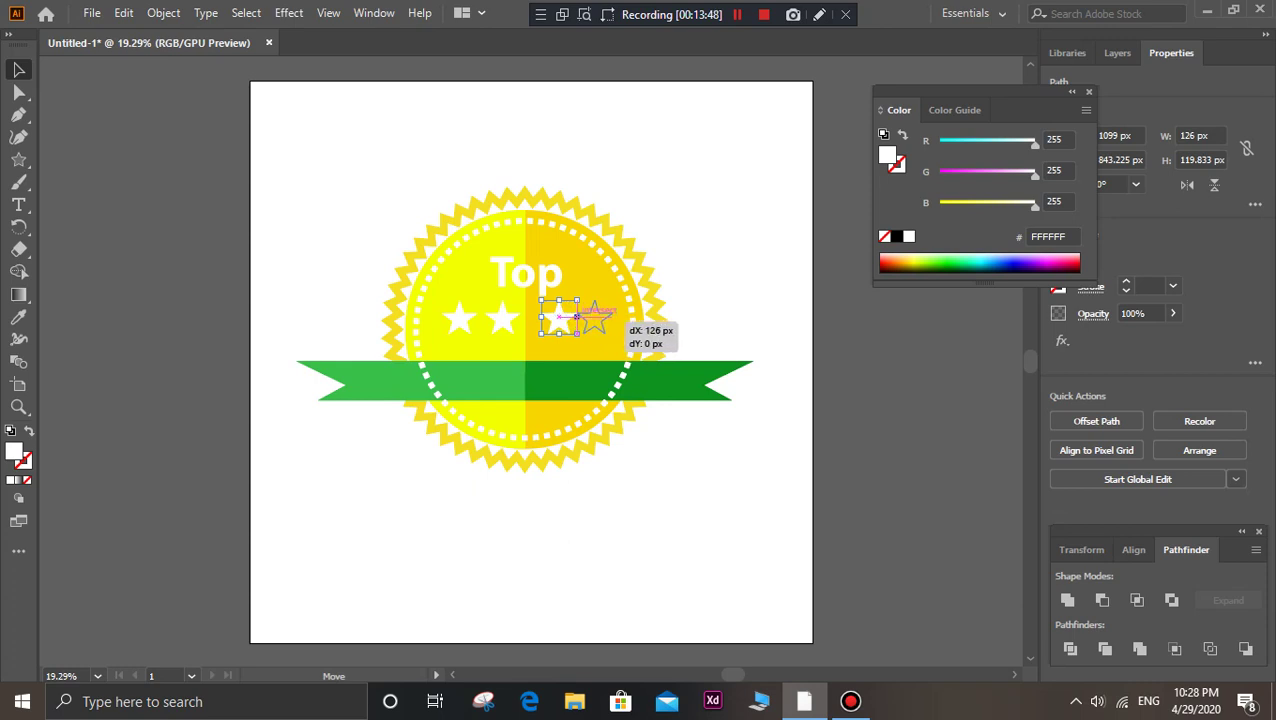
pyautogui.moveTo(598, 317); pyautogui.dragTo(595, 317)
pyautogui.moveTo(507, 318); pyautogui.dragTo(525, 318)
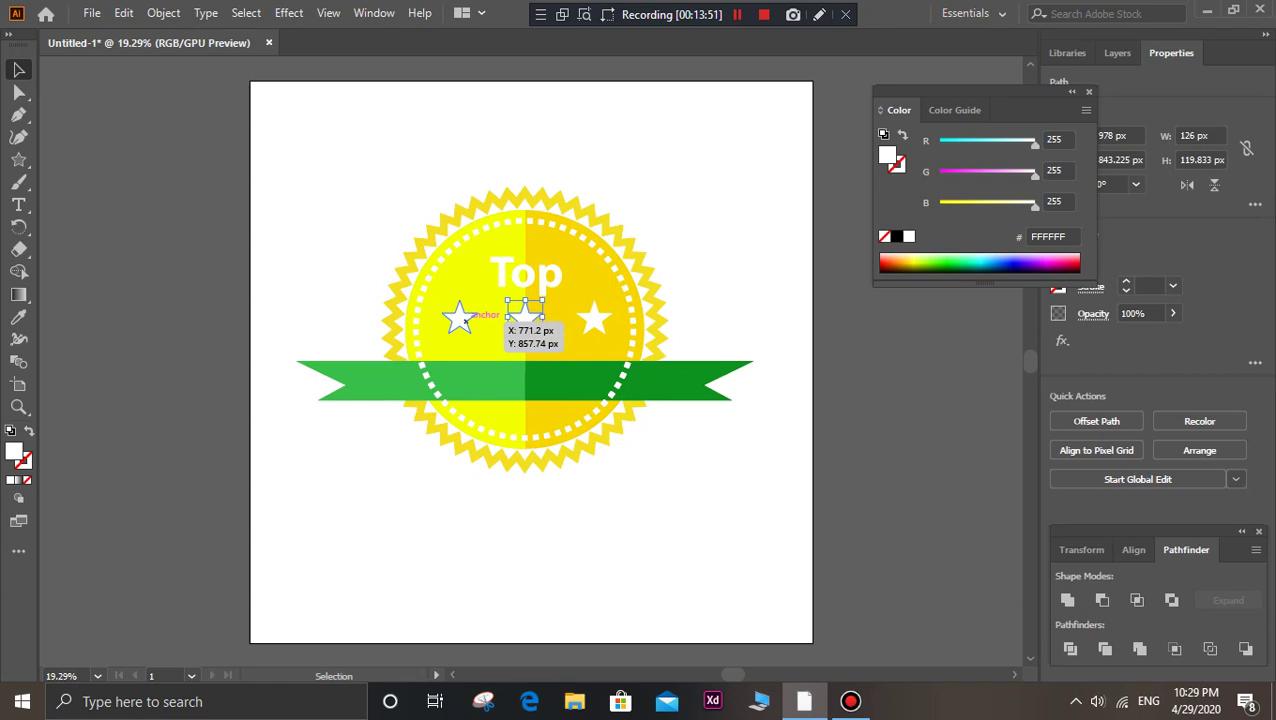
pyautogui.hotkey('ctrl', 'shift', 'a')
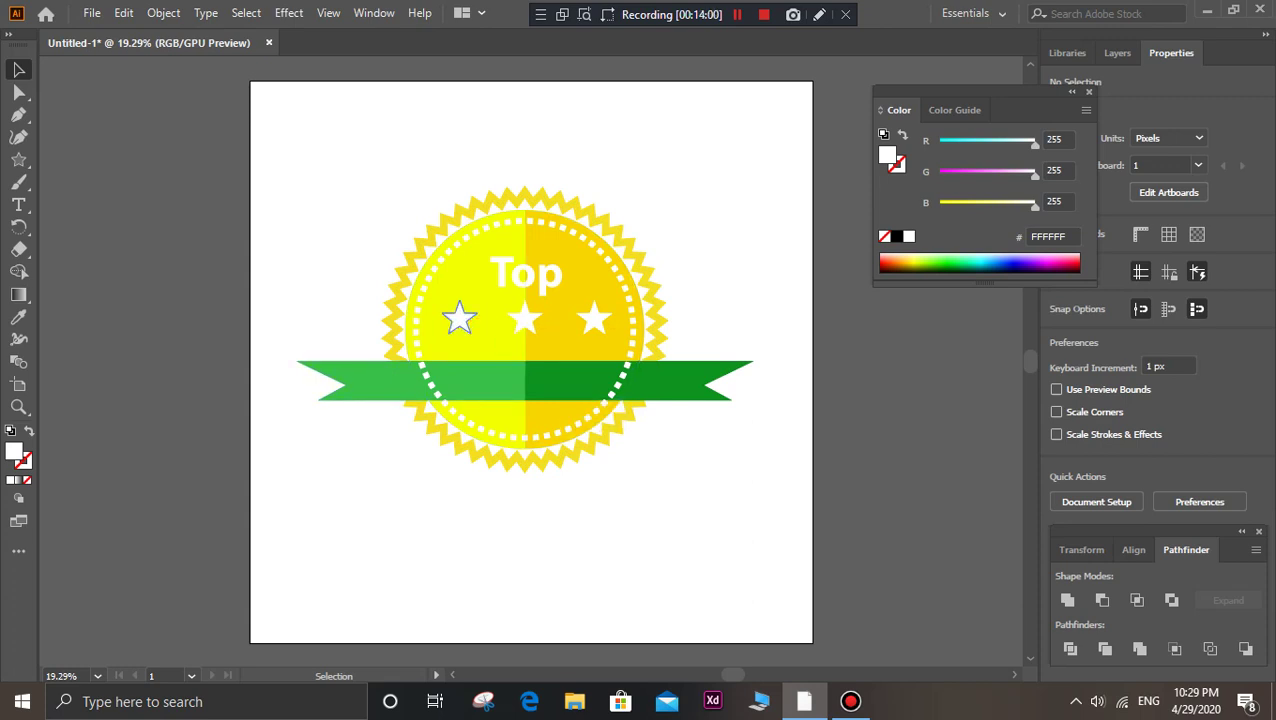
pyautogui.moveTo(462, 322); pyautogui.dragTo(465, 318)
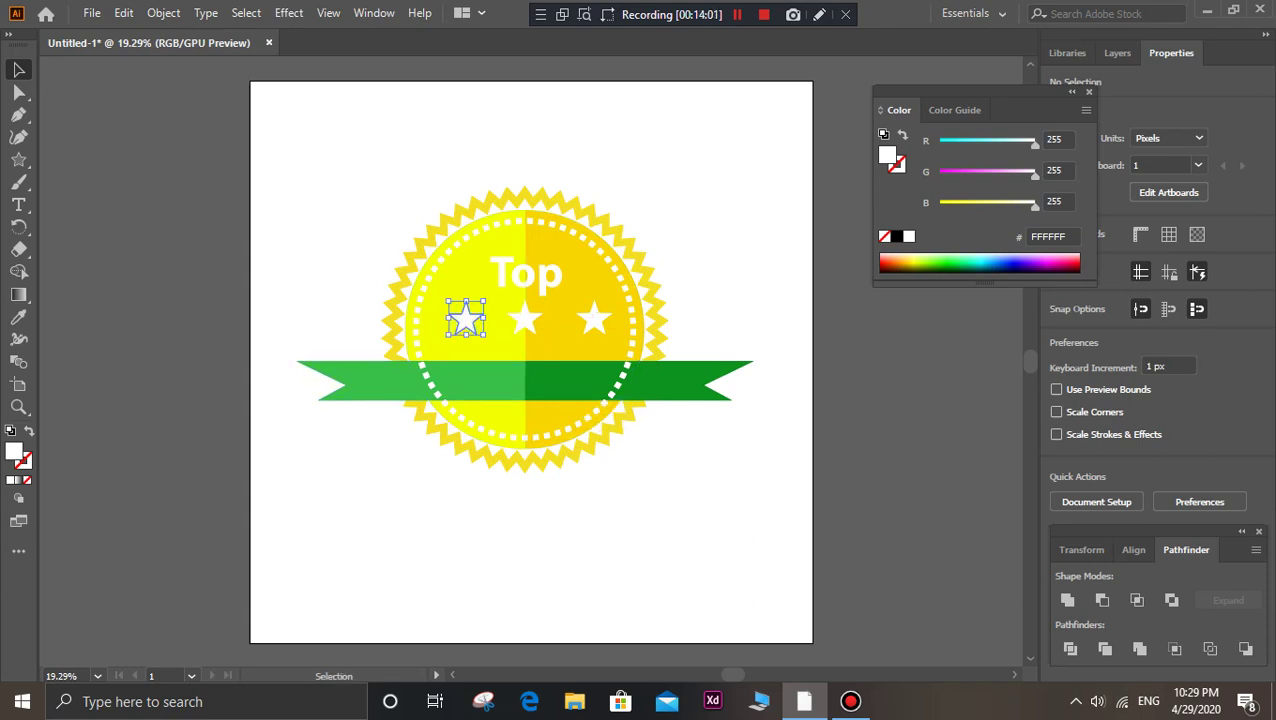
# - Space the three stars evenly, move them up, and raise the Top title slightly
pyautogui.moveTo(594, 318); pyautogui.dragTo(587, 318)
pyautogui.hotkey('ctrl', 'shift', 'a')
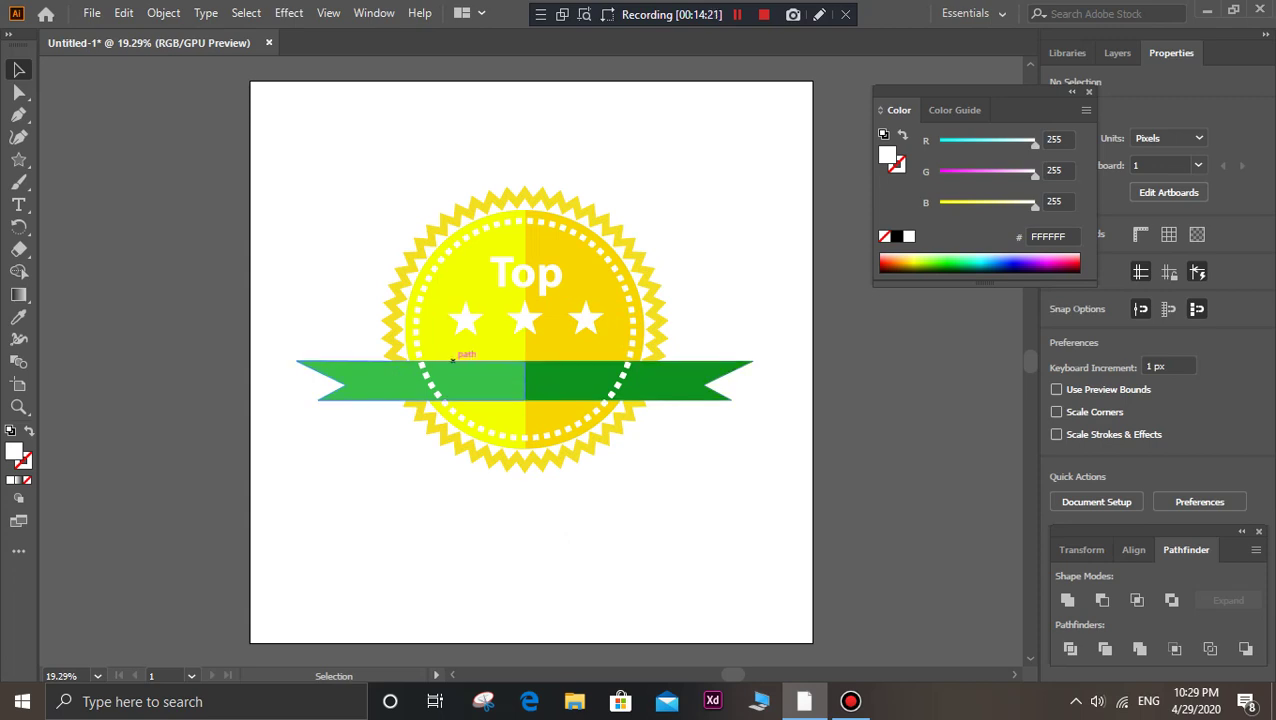
pyautogui.click(525, 318)
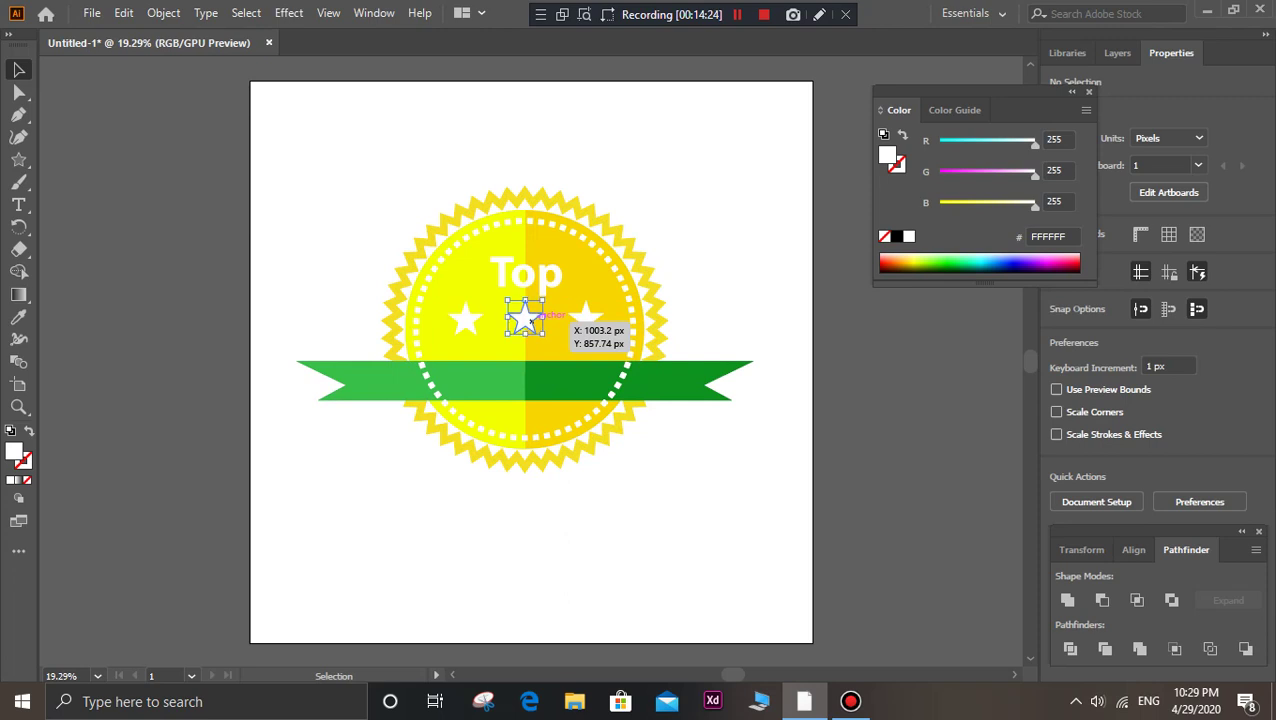
pyautogui.keyDown('shift'); pyautogui.click(587, 318); pyautogui.keyUp('shift')
pyautogui.keyDown('shift'); pyautogui.click(465, 318); pyautogui.keyUp('shift')
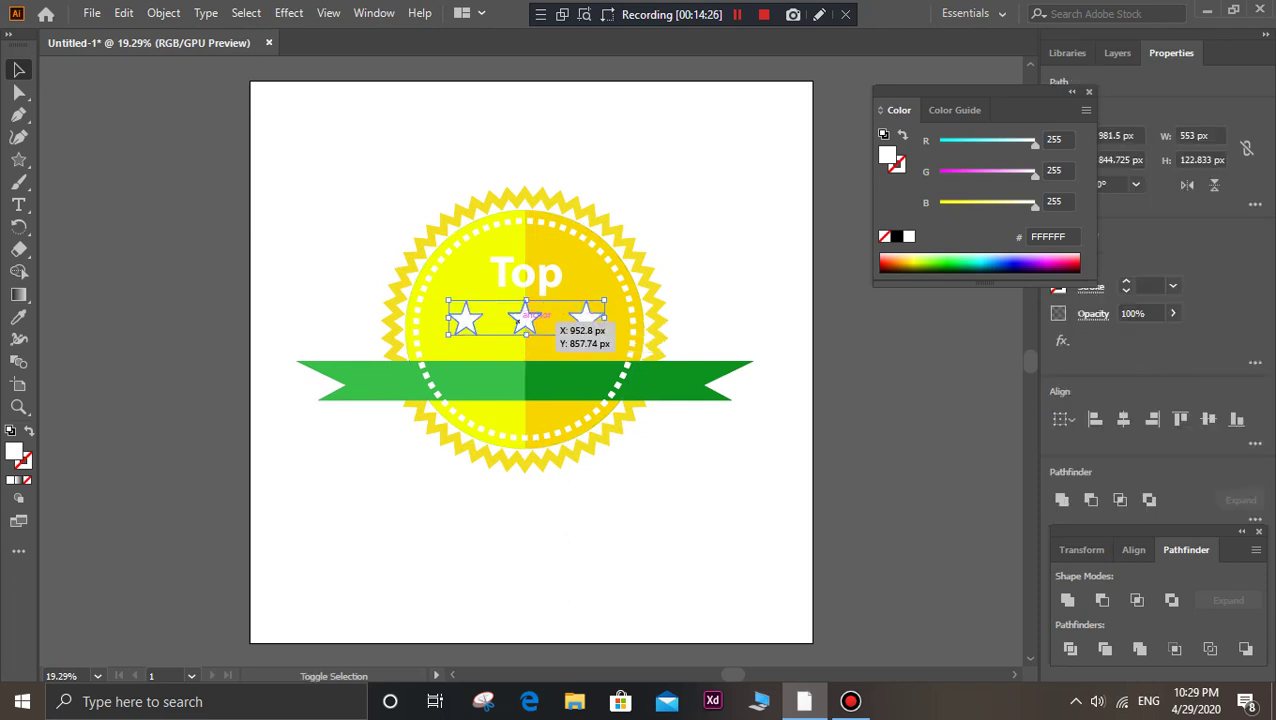
pyautogui.moveTo(525, 320); pyautogui.dragTo(525, 306)
pyautogui.click(527, 275)
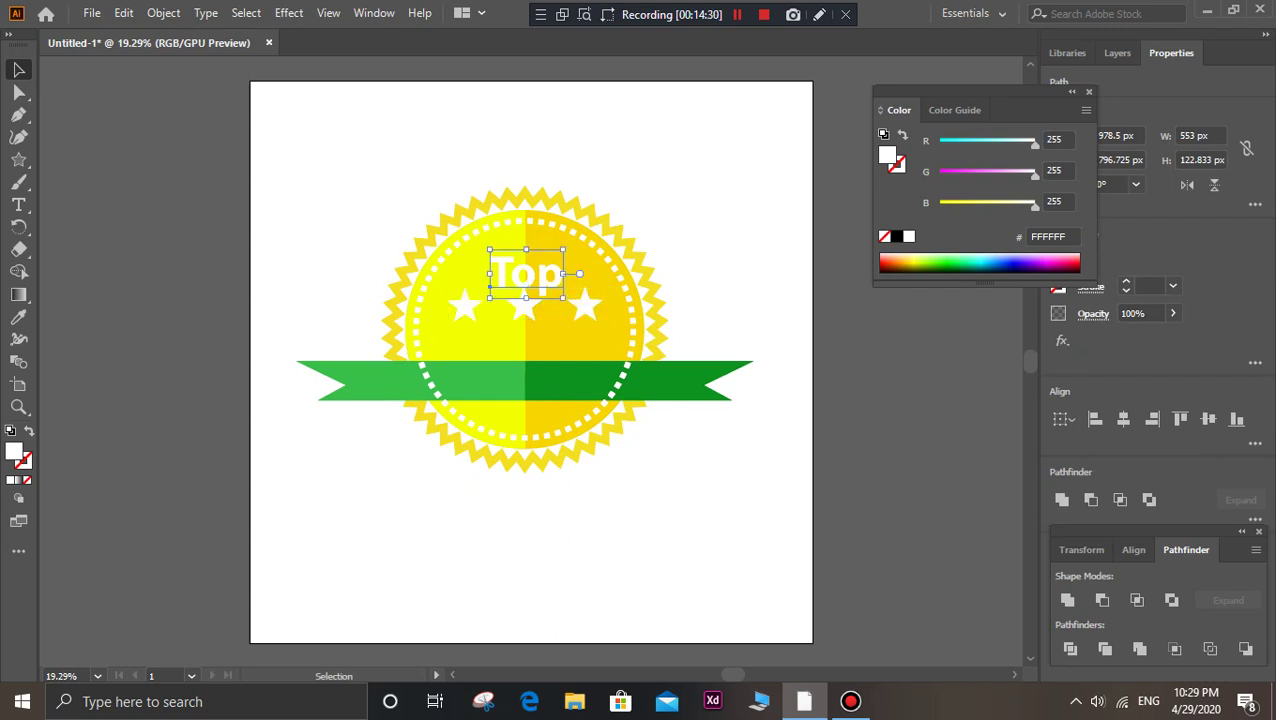
pyautogui.moveTo(527, 275); pyautogui.dragTo(527, 263)
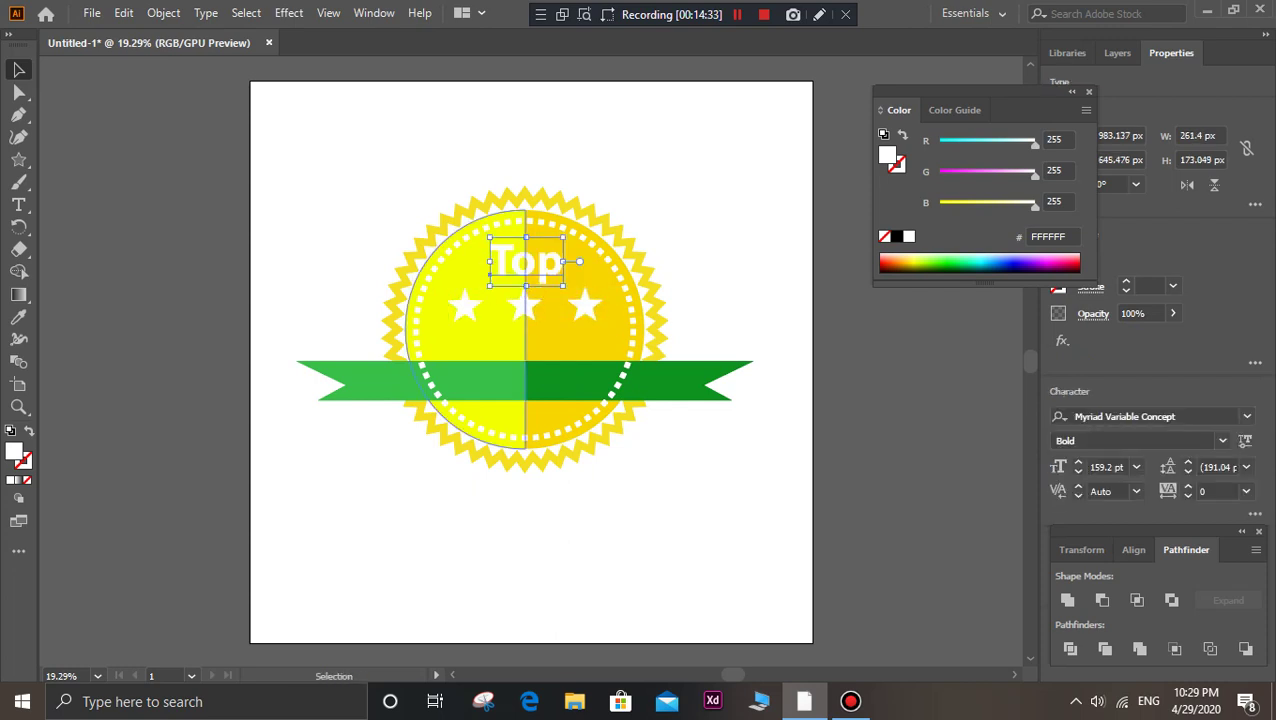
# - Add a 'Best product' text object below the three stars
pyautogui.press('t')
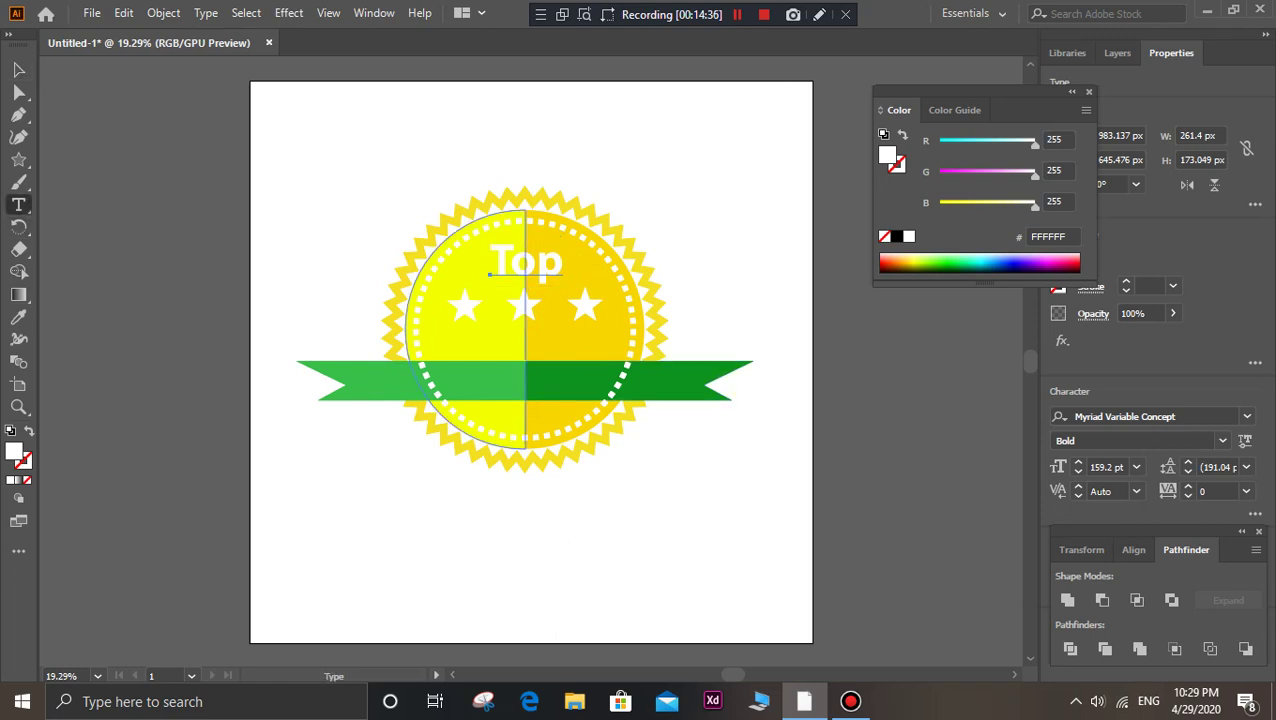
pyautogui.click(491, 328)
pyautogui.press('BackSpace')
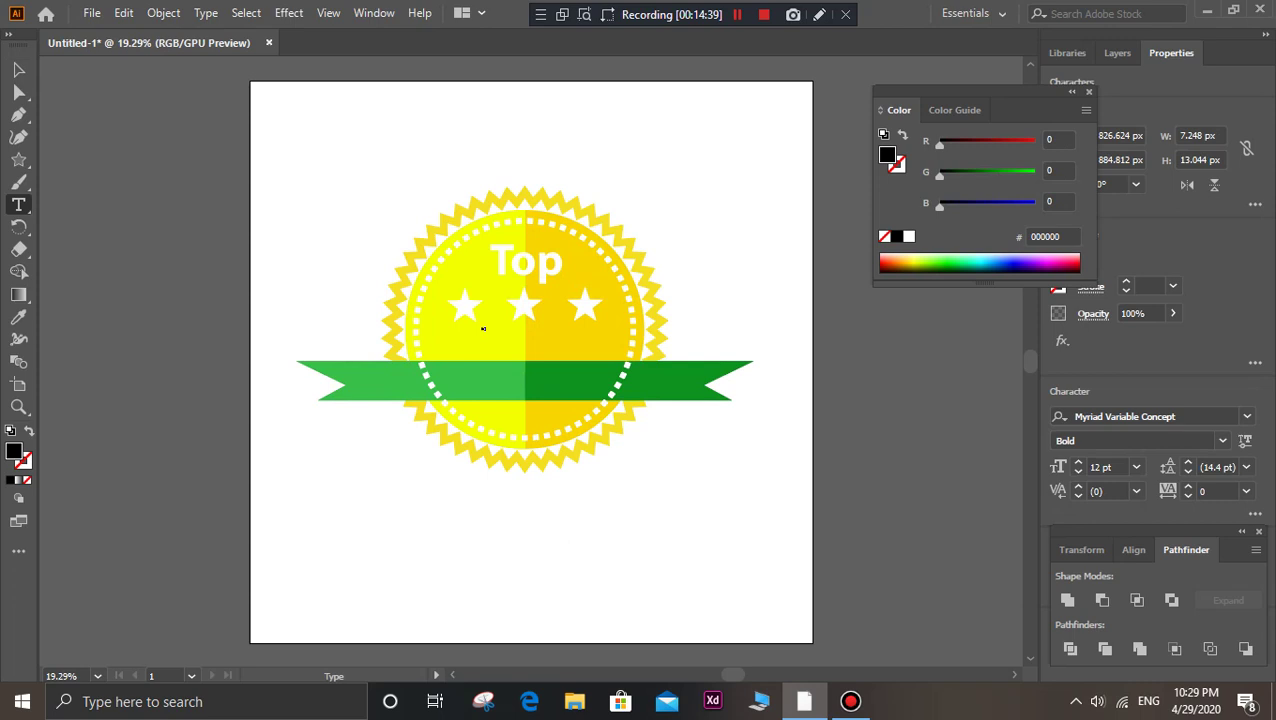
pyautogui.press('BackSpace')
pyautogui.write('B')
pyautogui.press('Escape')
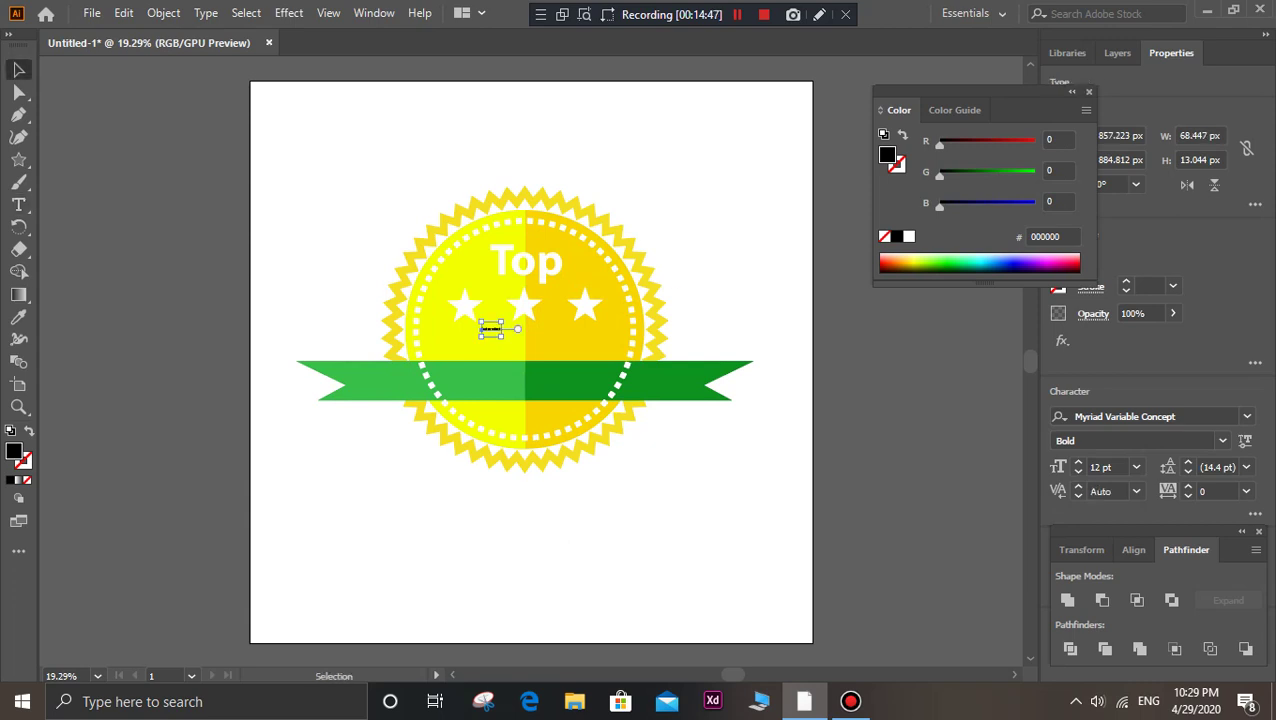
# - Scale the Best product text to about 89.51 pt and centre it under the stars
pyautogui.moveTo(502, 336); pyautogui.dragTo(524, 335)
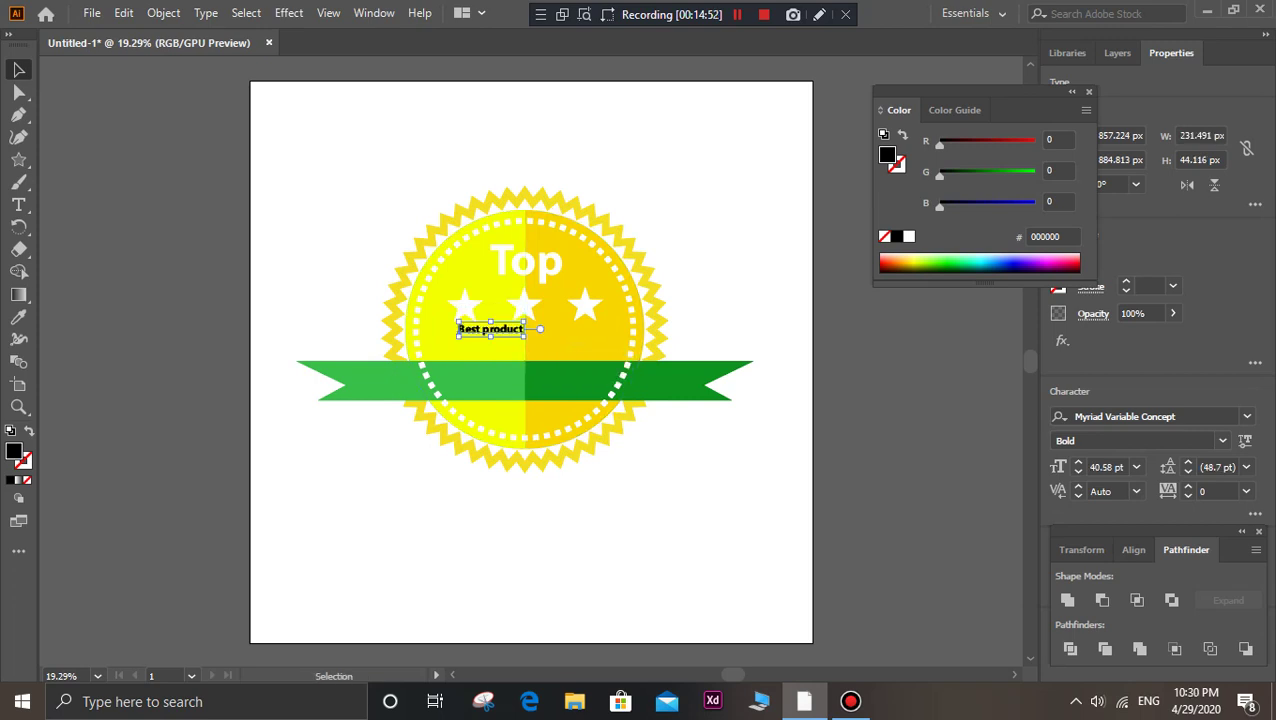
pyautogui.moveTo(490, 322)
pyautogui.mouseDown()
pyautogui.moveTo(545, 338)
pyautogui.moveTo(495, 321)
pyautogui.mouseUp()
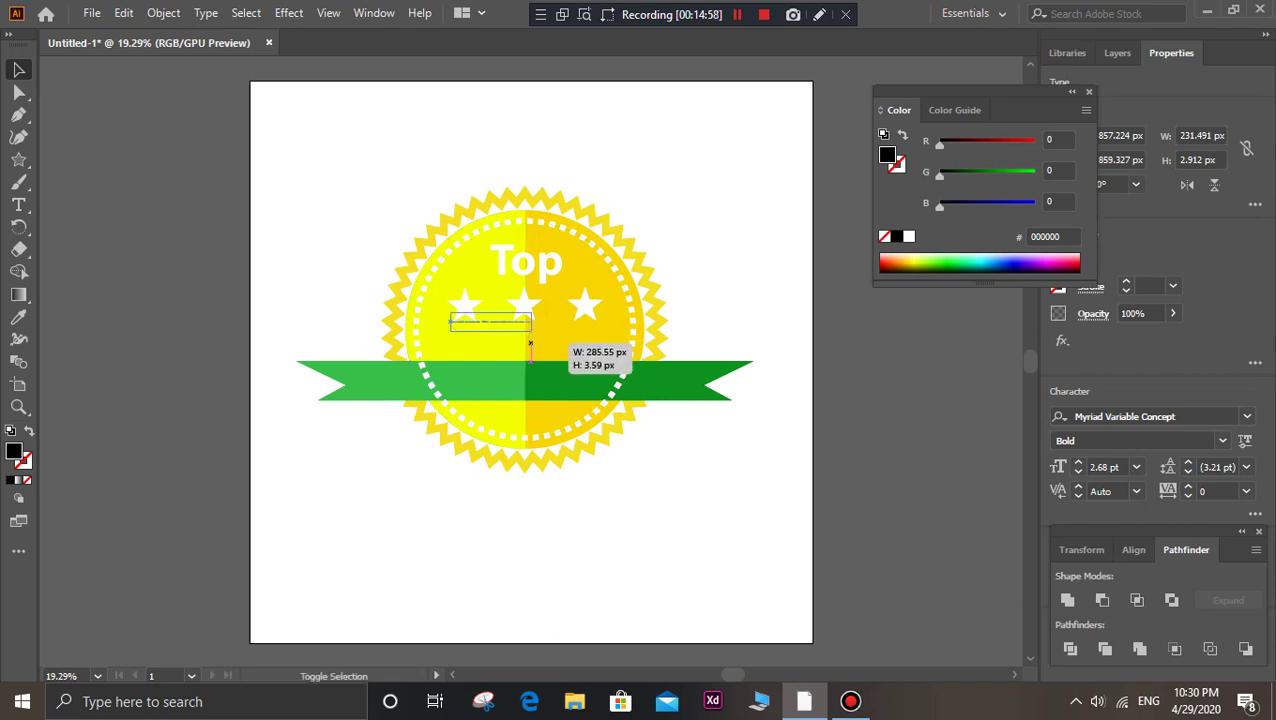
pyautogui.moveTo(540, 322); pyautogui.dragTo(548, 330)
pyautogui.hotkey('ctrl', 'z')
pyautogui.hotkey('ctrl', 'z')
pyautogui.hotkey('ctrl', 'z')
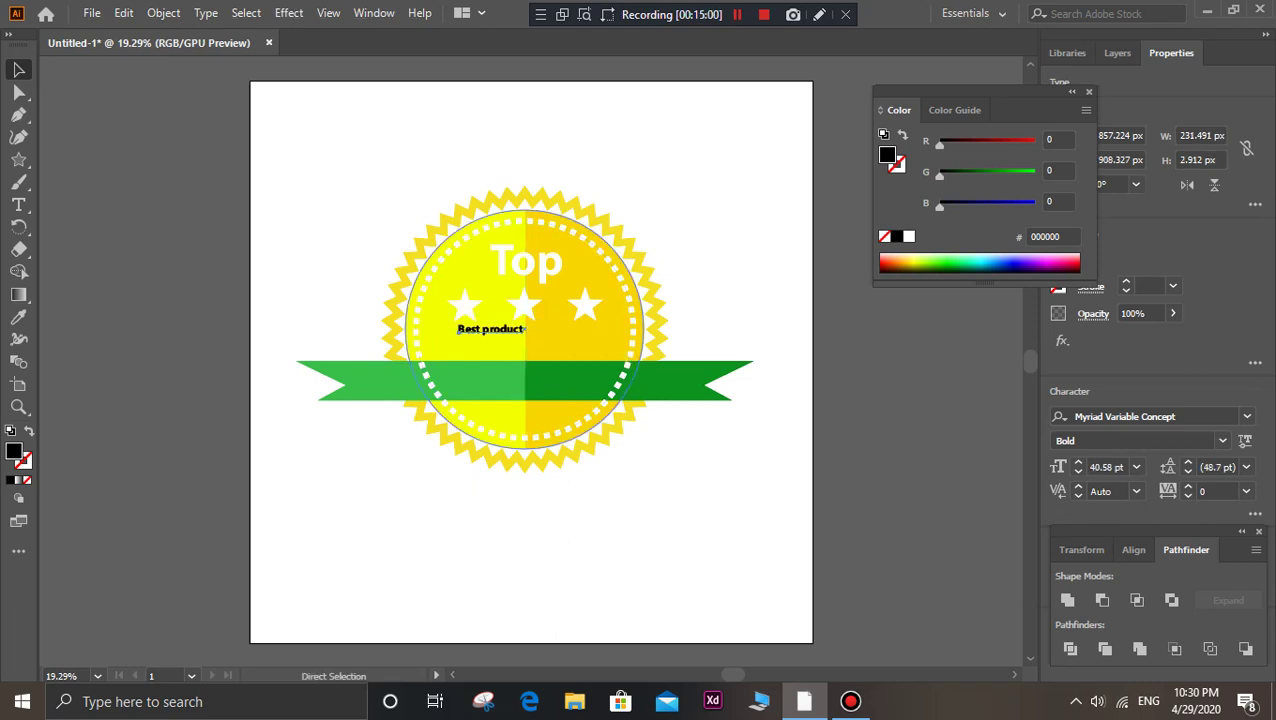
pyautogui.hotkey('ctrl', 'shift', 'a')
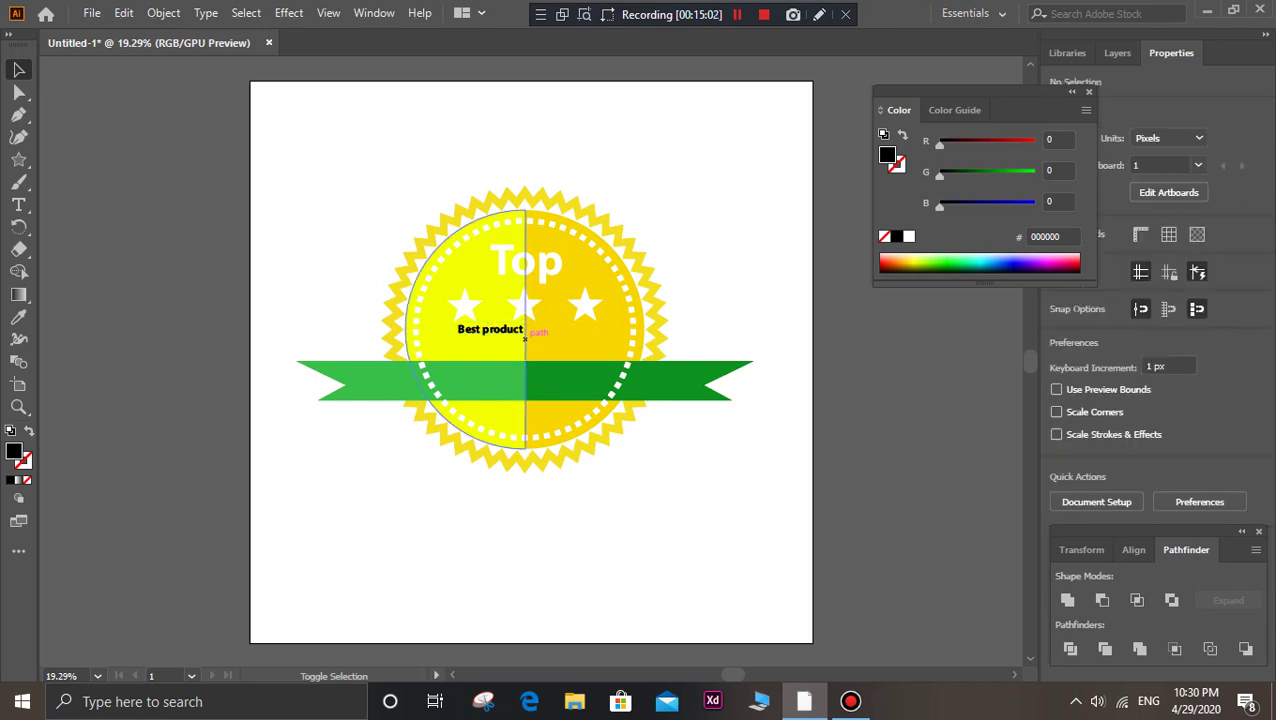
pyautogui.click(523, 336)
pyautogui.moveTo(523, 336); pyautogui.dragTo(549, 341)
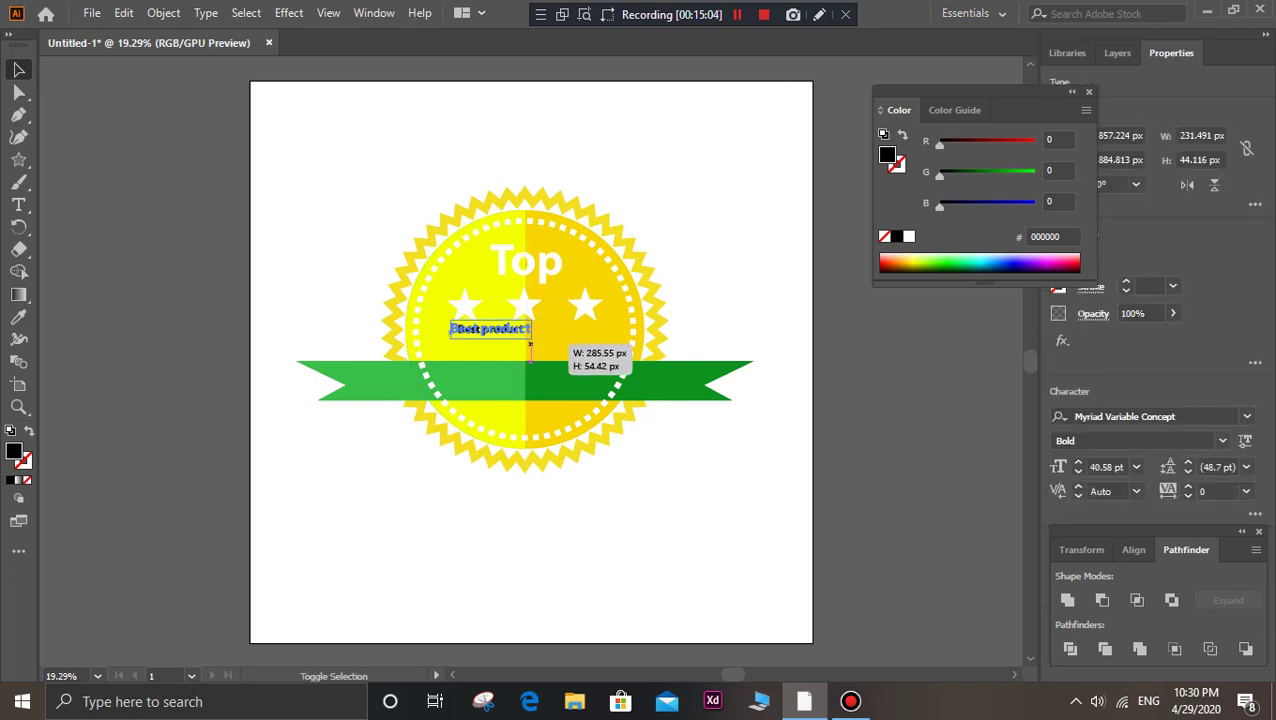
pyautogui.moveTo(433, 331); pyautogui.dragTo(465, 340)
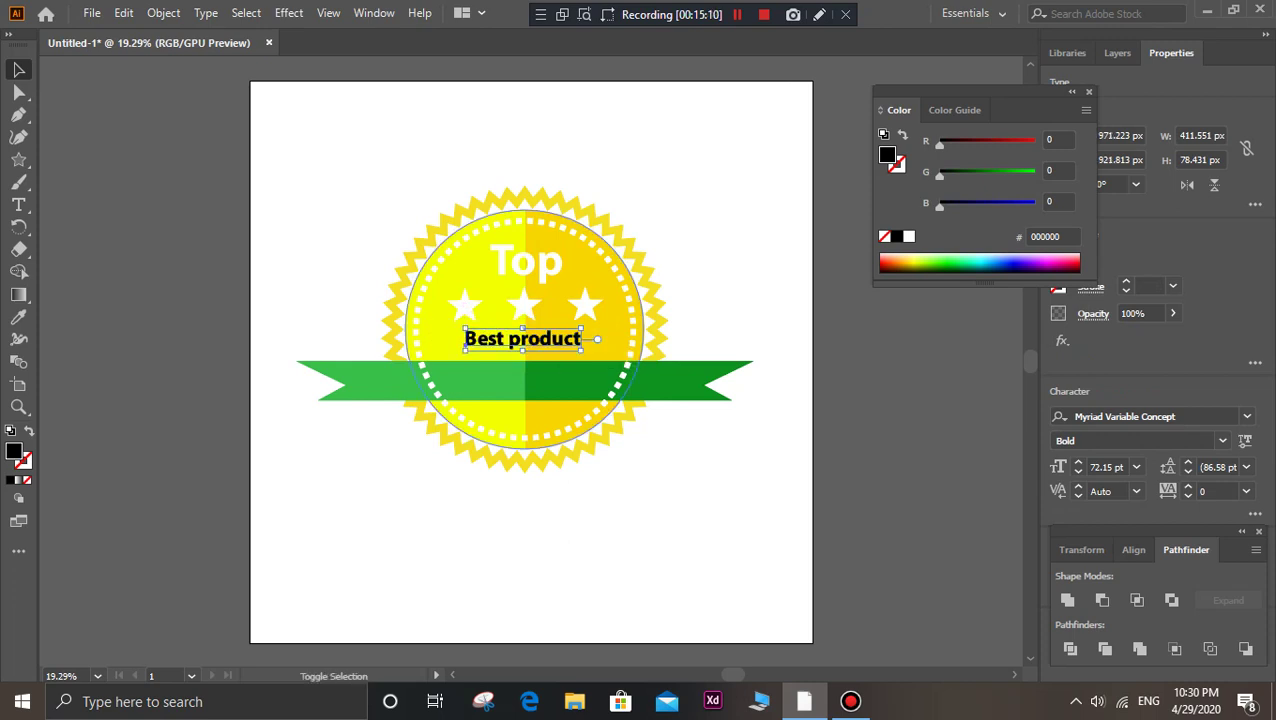
pyautogui.moveTo(582, 339)
pyautogui.mouseDown()
pyautogui.moveTo(634, 342)
pyautogui.moveTo(550, 342)
pyautogui.moveTo(566, 338)
pyautogui.mouseUp()
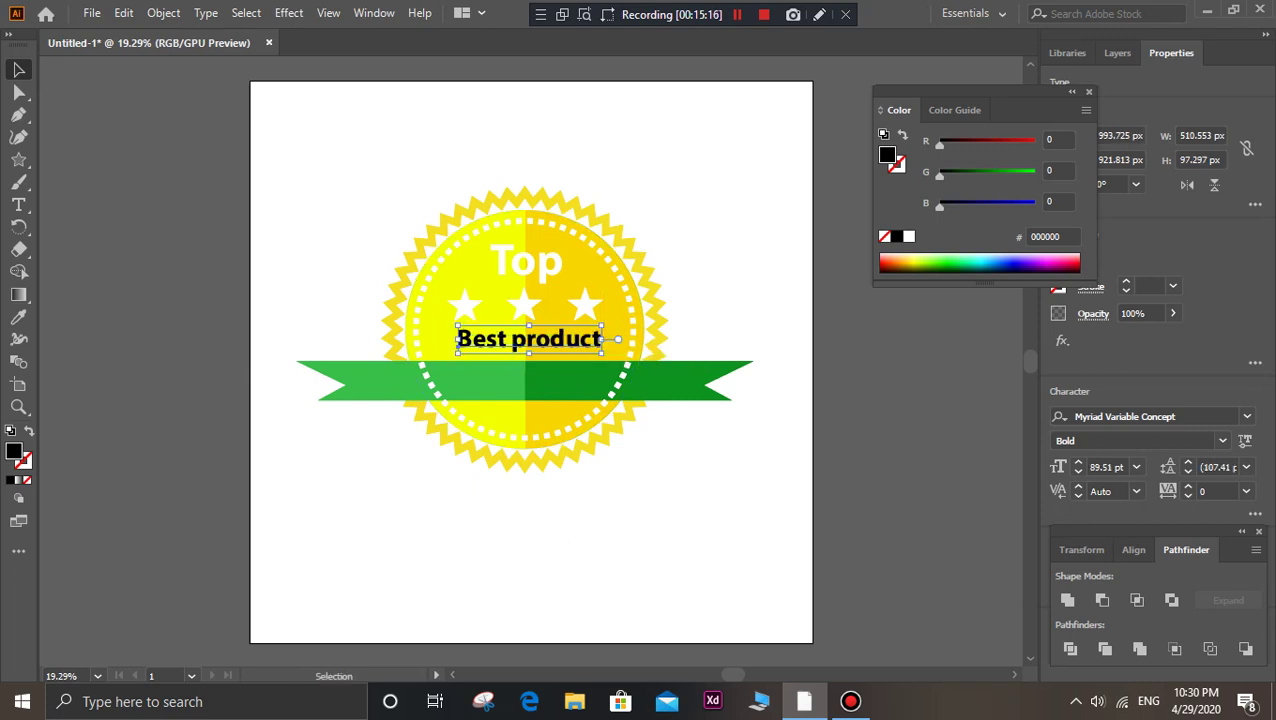
# - Set the Best product text's fill to white #FFFFFF
pyautogui.doubleClick(887, 155)
pyautogui.write('FFFFFF')
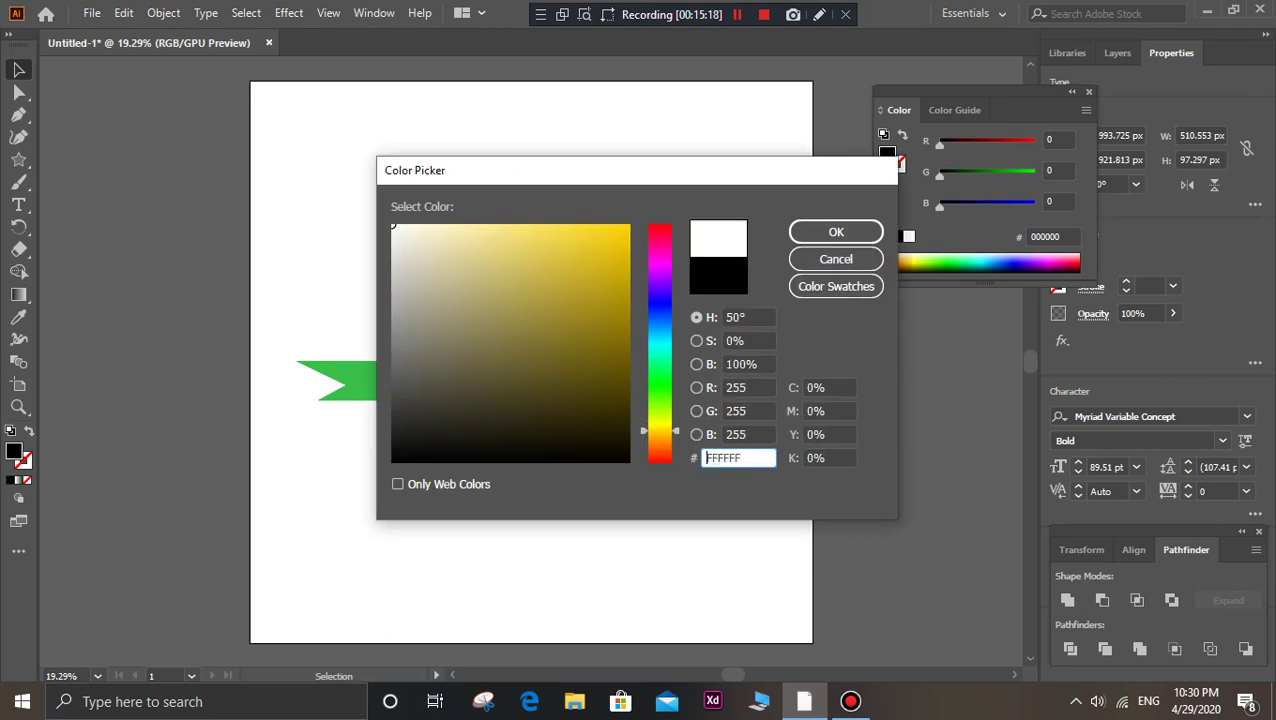
pyautogui.click(836, 231)
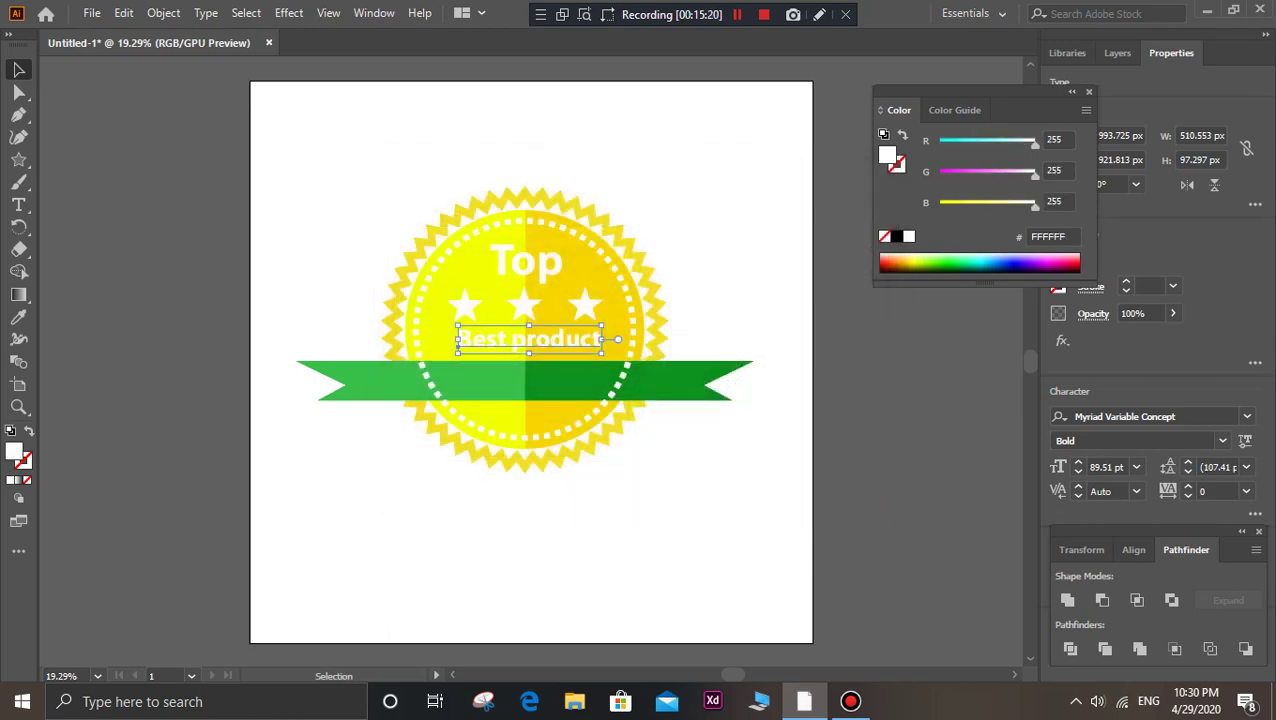
pyautogui.hotkey('ctrl', 'shift', 'a')
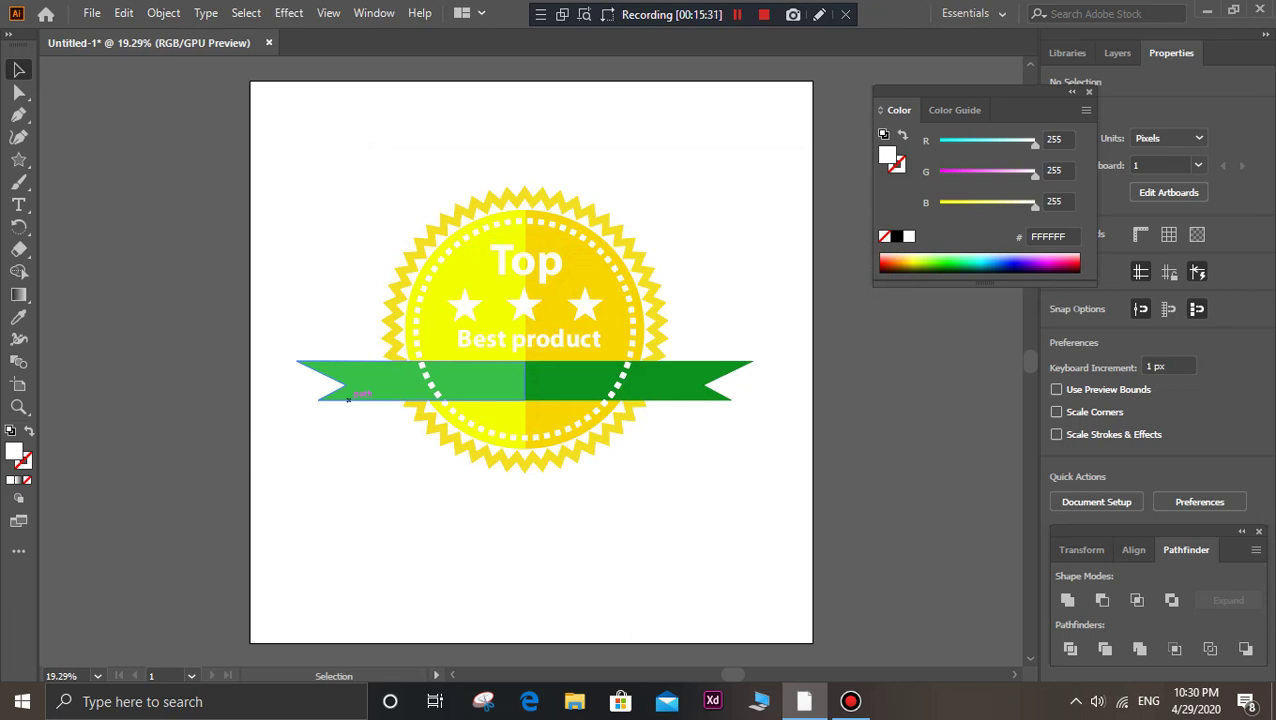
# - Pull in the outer ends of both green ribbon halves to about 755 × 129 px
pyautogui.click(348, 398)
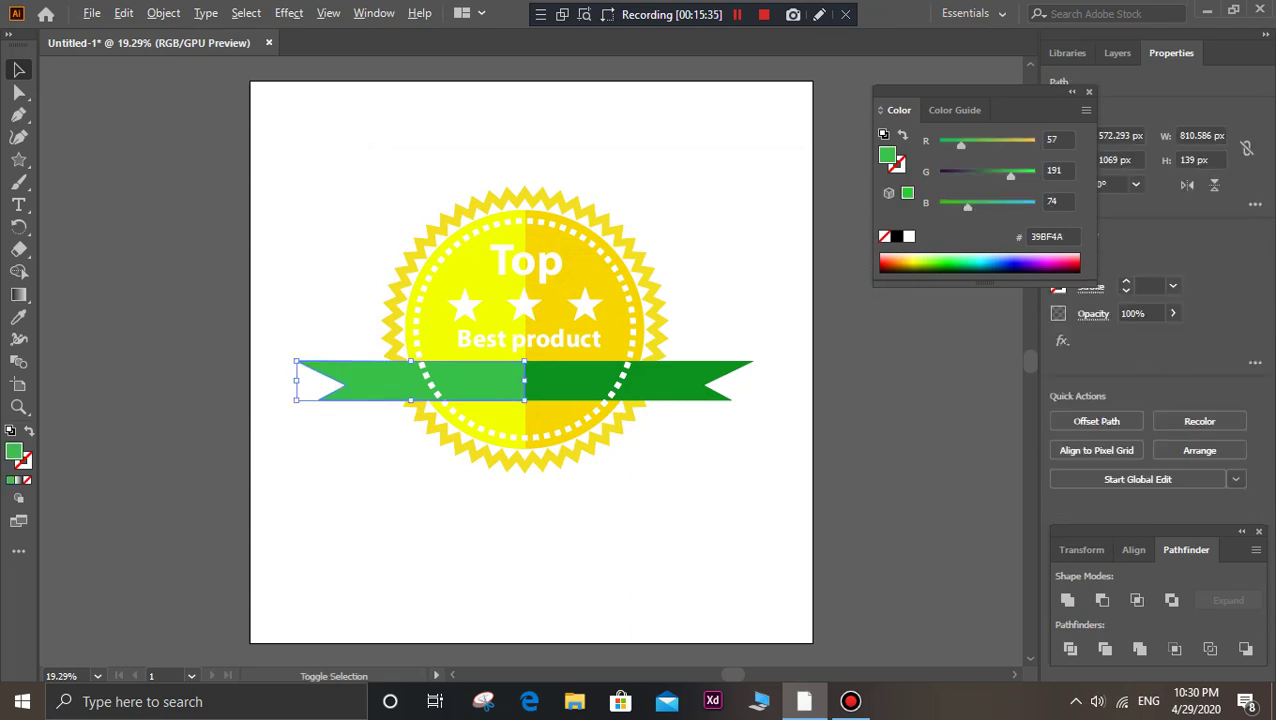
pyautogui.moveTo(296, 399); pyautogui.dragTo(308, 380)
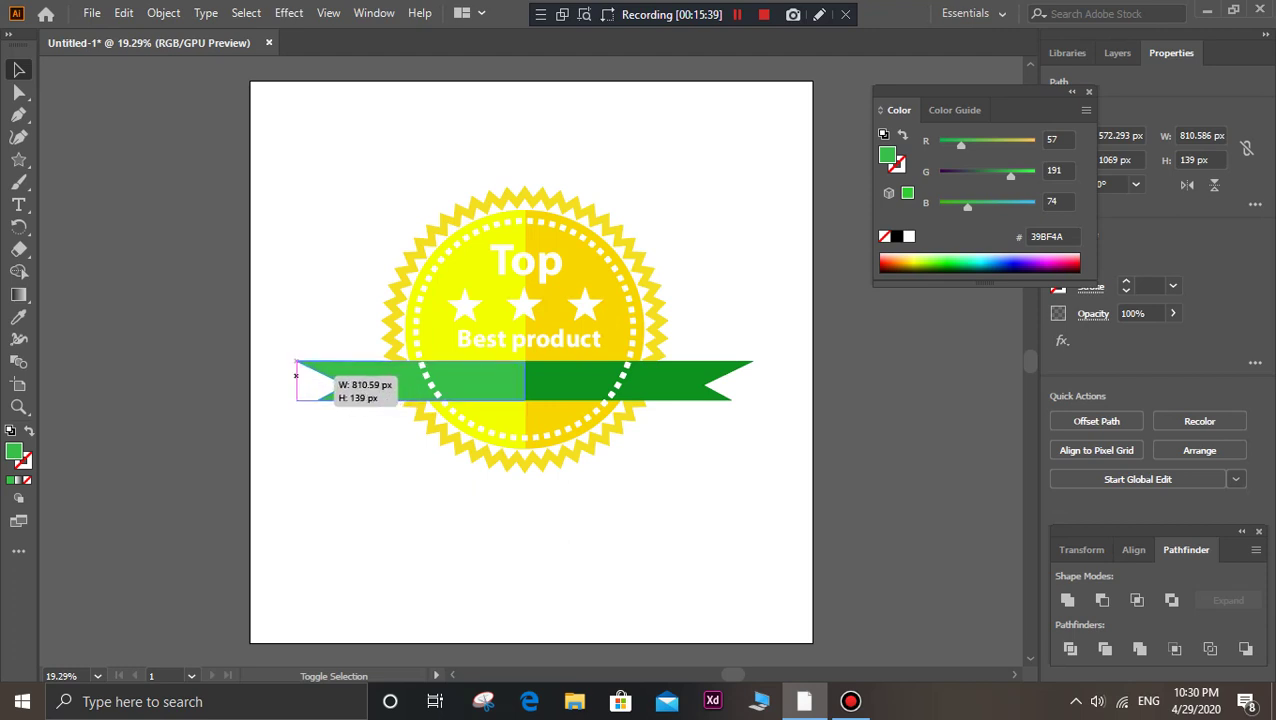
pyautogui.moveTo(308, 380)
pyautogui.mouseDown()
pyautogui.moveTo(296, 375)
pyautogui.moveTo(313, 381)
pyautogui.mouseUp()
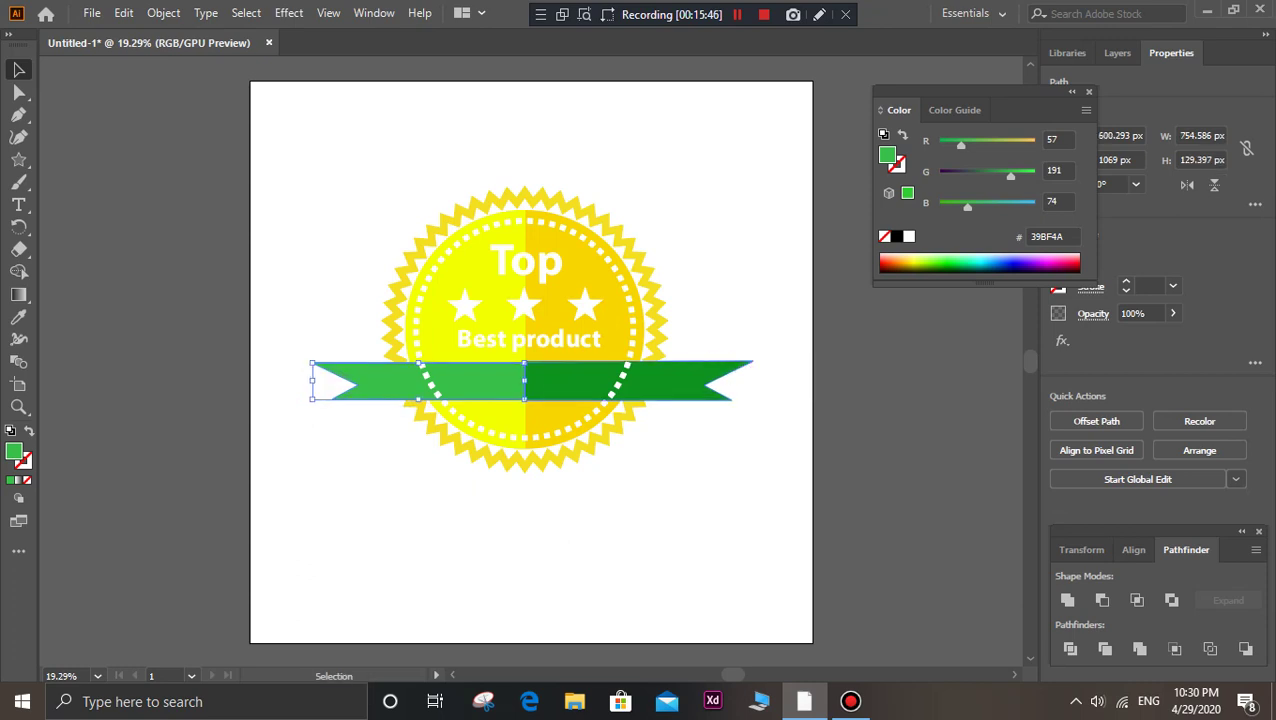
pyautogui.click(748, 380)
pyautogui.moveTo(748, 380); pyautogui.dragTo(726, 381)
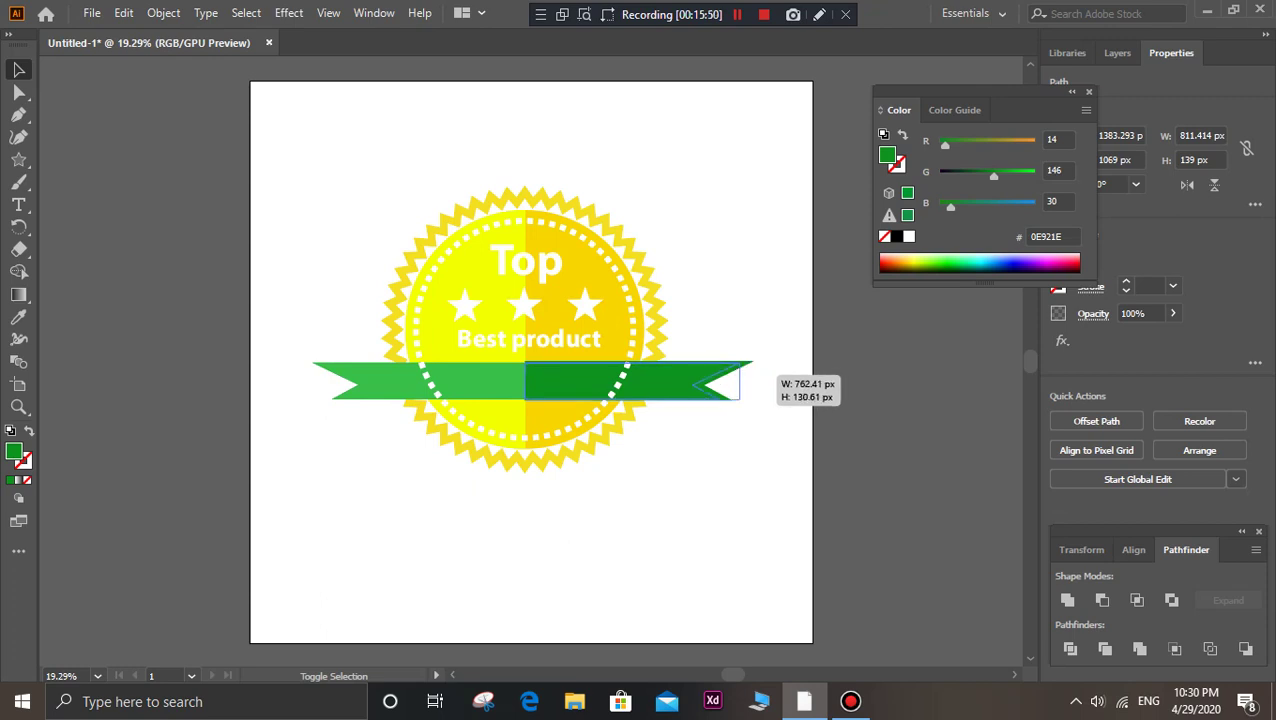
pyautogui.moveTo(726, 381); pyautogui.dragTo(737, 364)
pyautogui.hotkey('ctrl', 'shift', 'a')
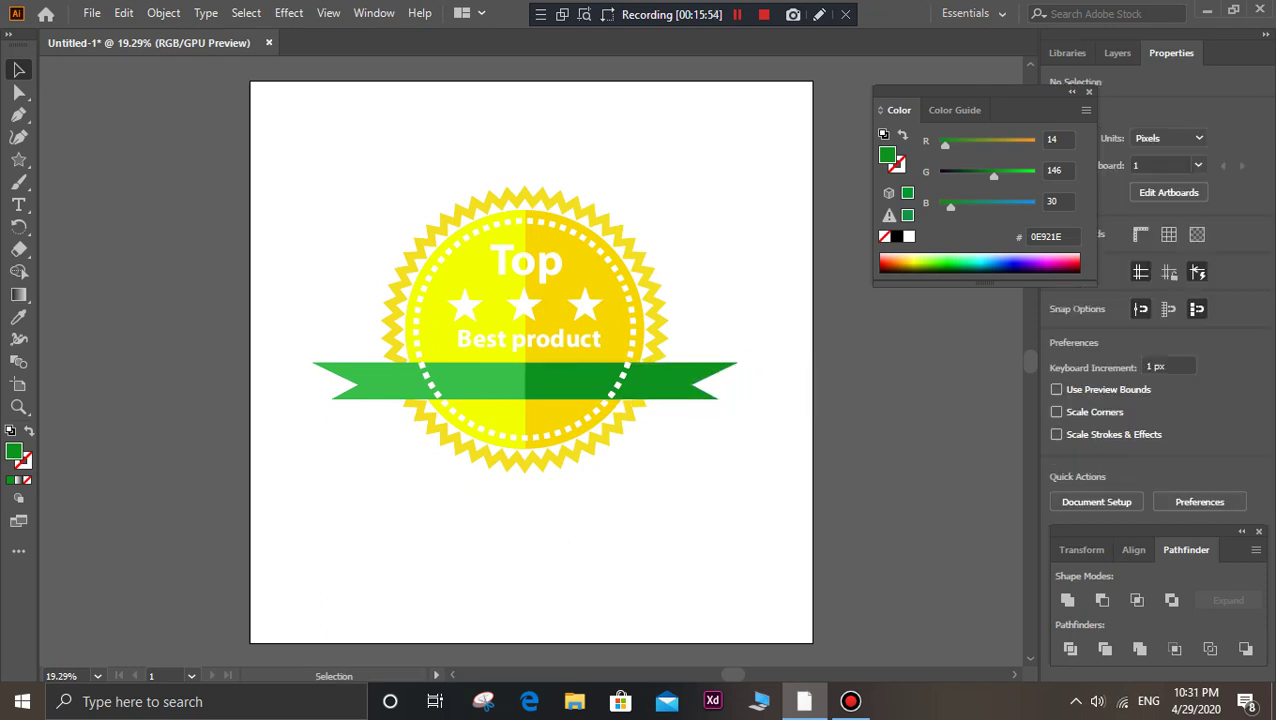
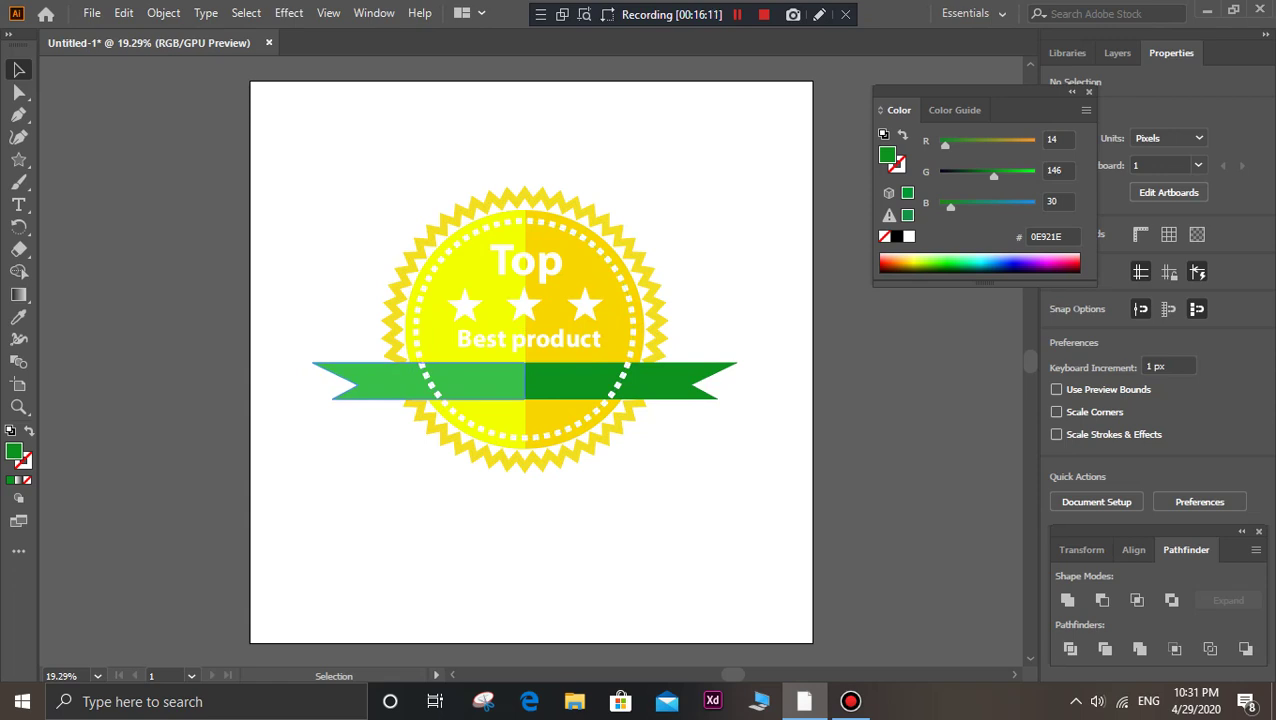
# - Select the green ribbon pieces and bring them to the front, above the dotted circle
pyautogui.click(18, 204)
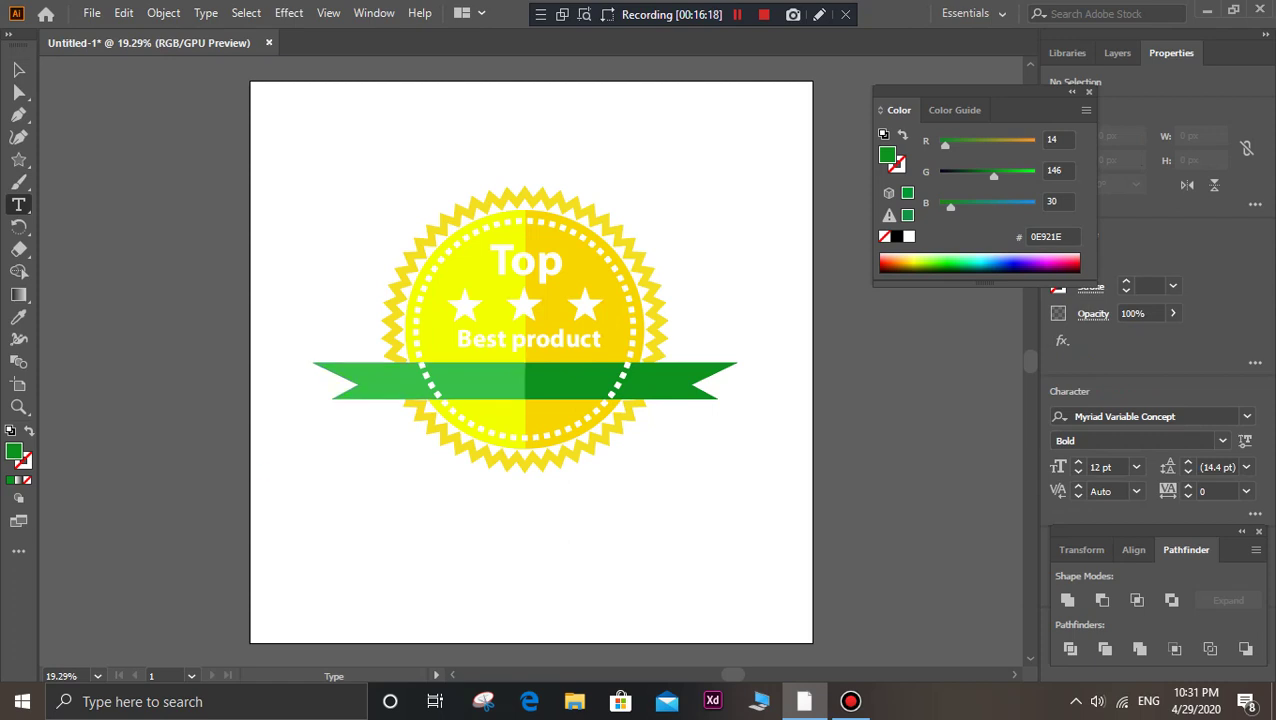
pyautogui.press('v')
pyautogui.click(318, 372)
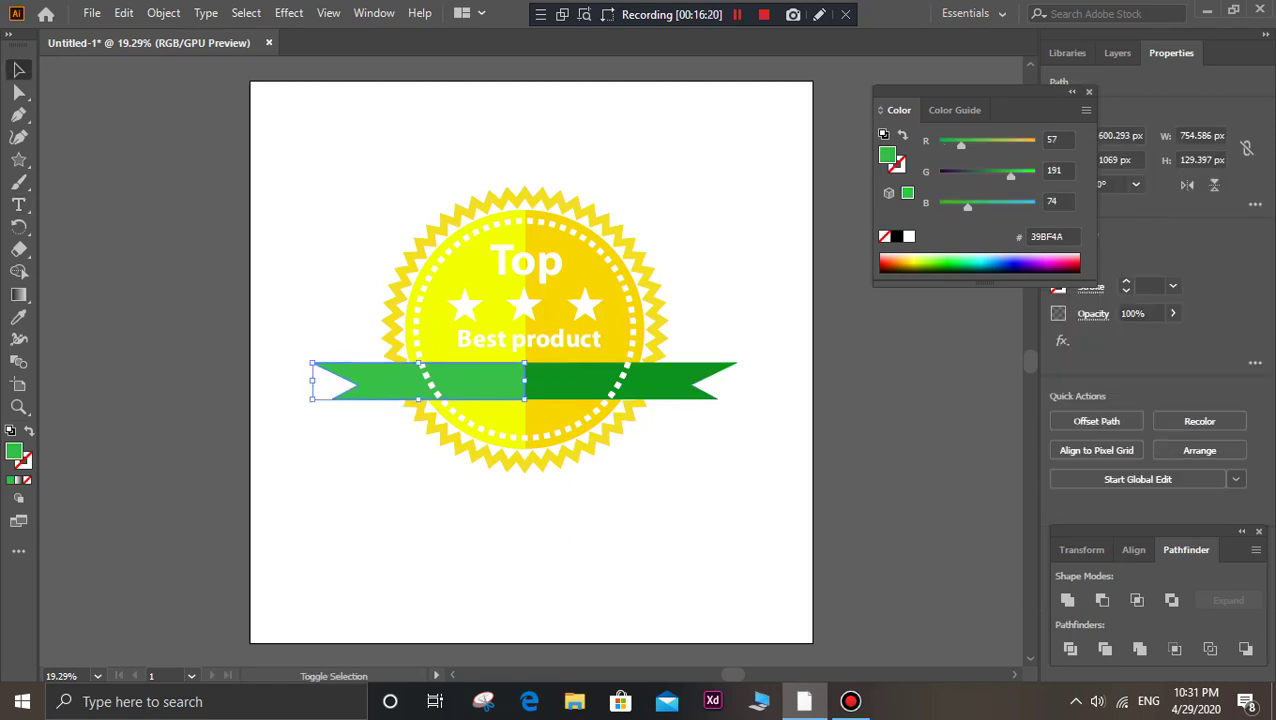
pyautogui.keyDown('shift'); pyautogui.click(715, 384); pyautogui.keyUp('shift')
pyautogui.rightClick(666, 380)
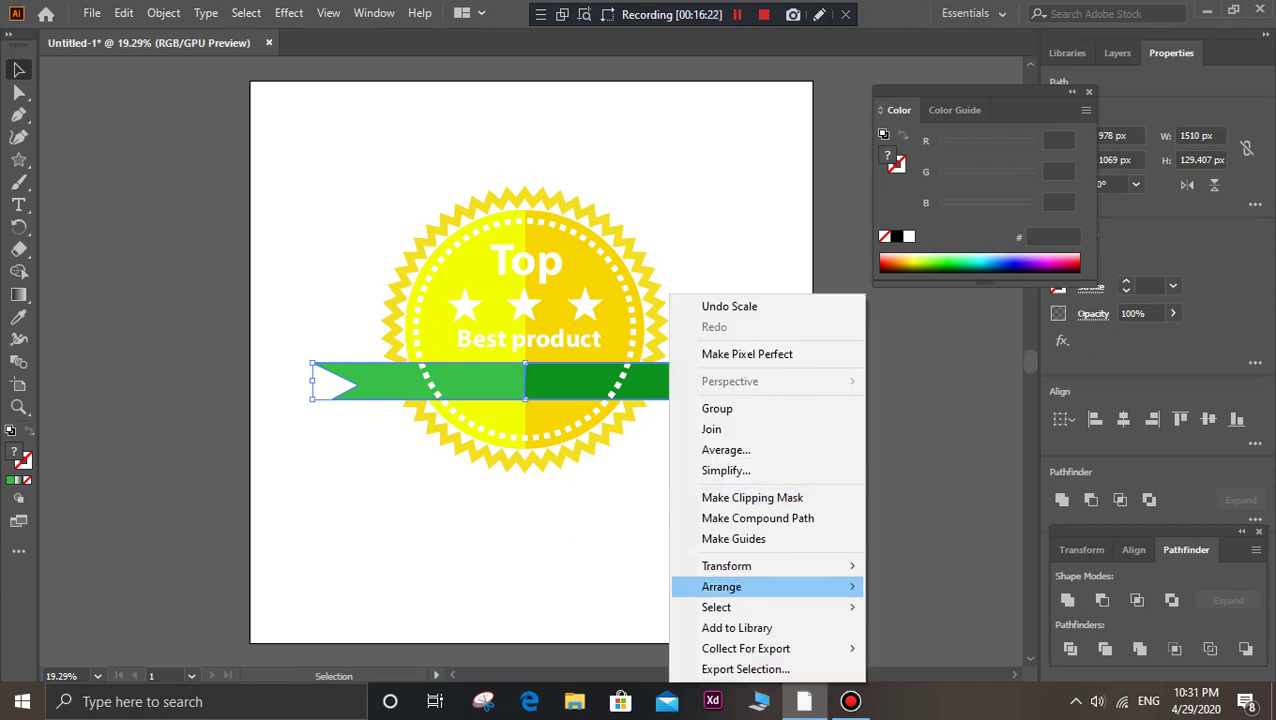
pyautogui.click(968, 585)
# - Deselect the ribbon and start a text object on it
pyautogui.click(930, 560)
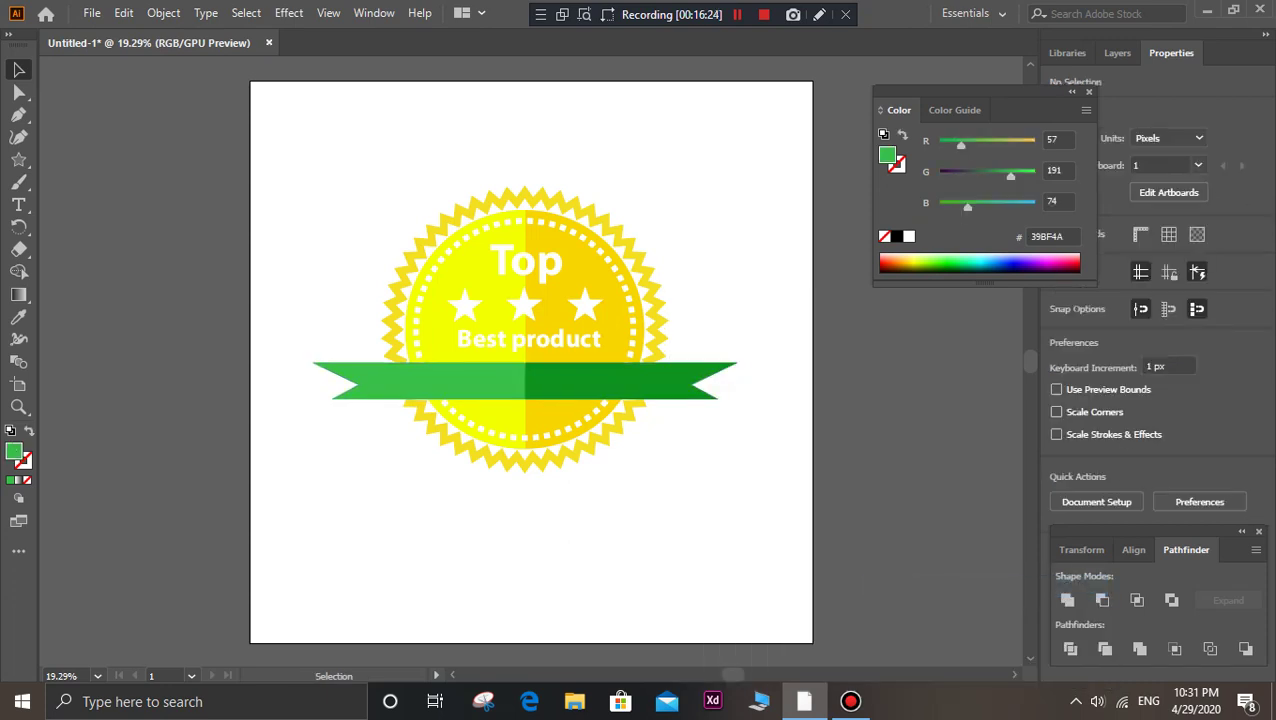
pyautogui.click(18, 204)
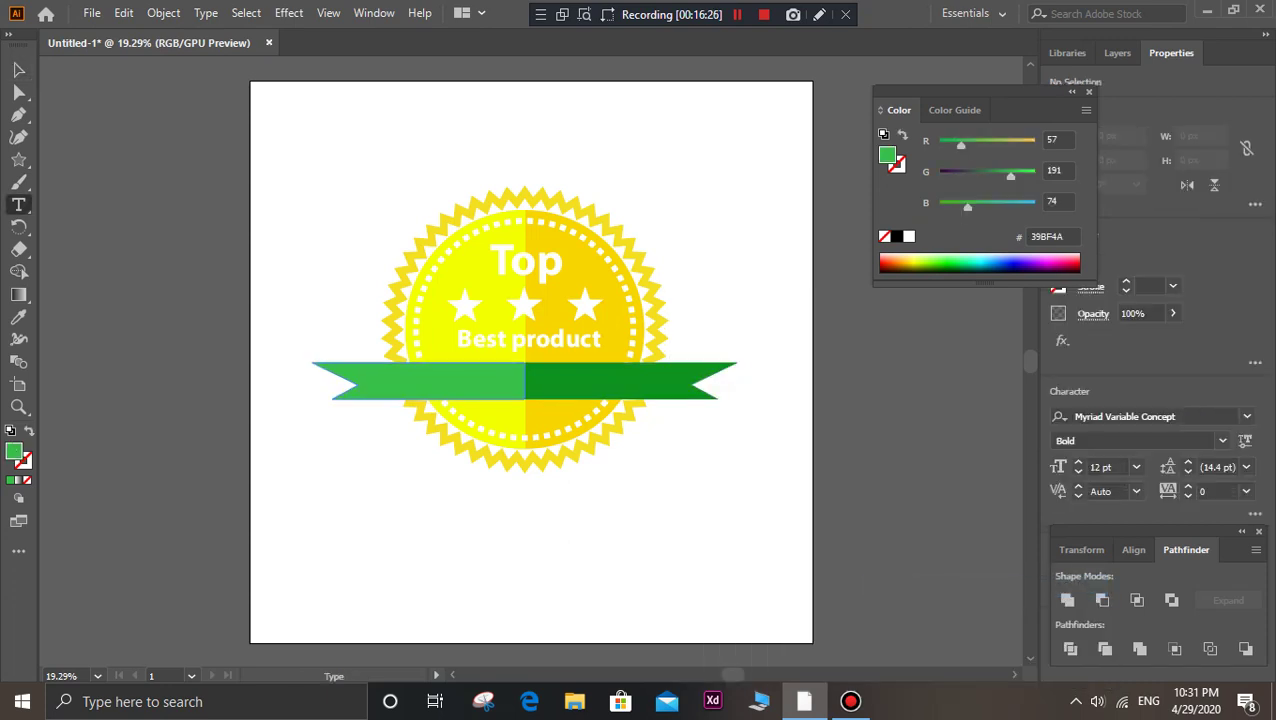
pyautogui.click(404, 369)
# - Replace the placeholder with the ribbon text and scale it across the ribbon's middle
pyautogui.press('BackSpace')
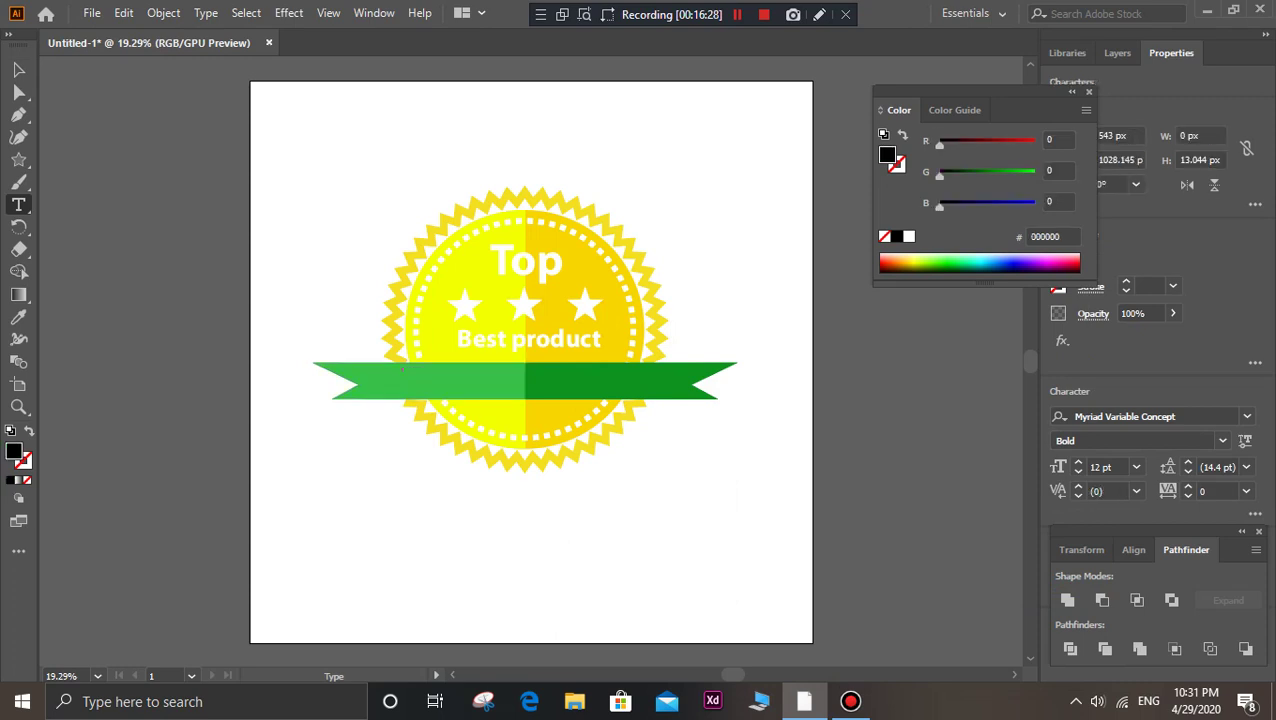
pyautogui.write('O')
pyautogui.write('riginal')
pyautogui.press('Escape')
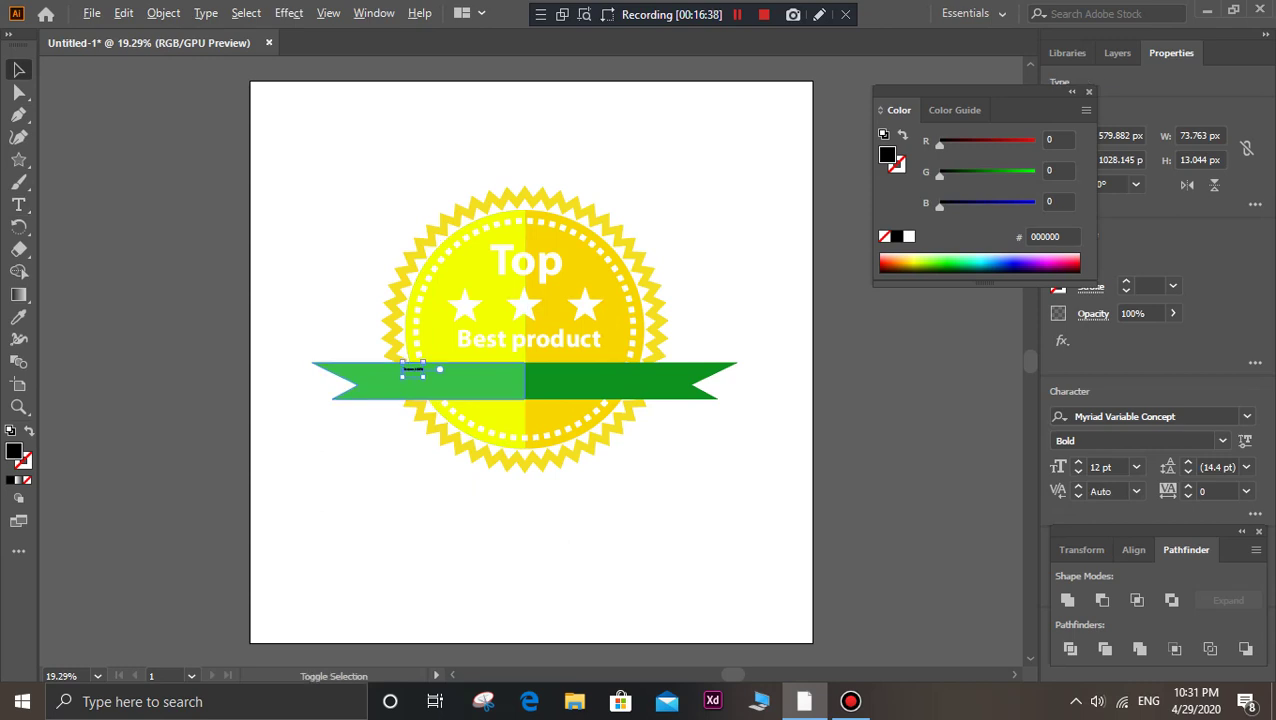
pyautogui.moveTo(424, 377); pyautogui.dragTo(437, 383)
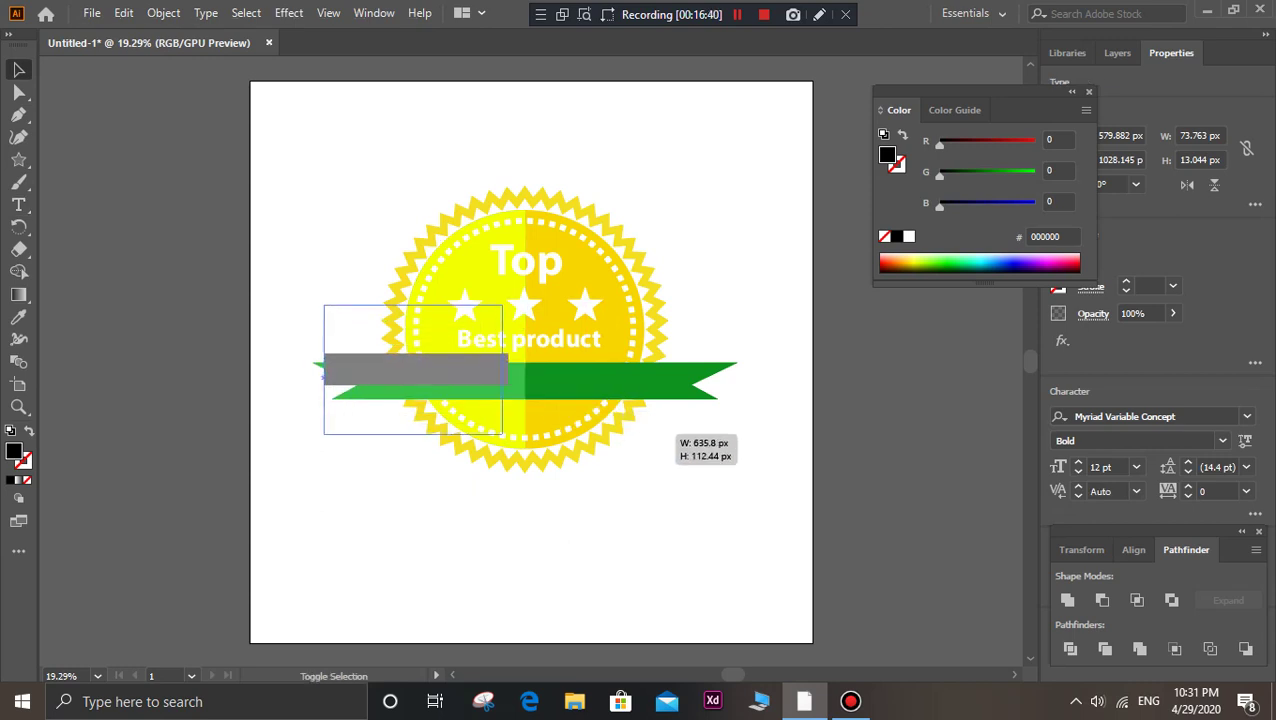
pyautogui.moveTo(530, 393); pyautogui.dragTo(632, 432)
pyautogui.moveTo(420, 371); pyautogui.dragTo(670, 377)
pyautogui.moveTo(439, 377); pyautogui.dragTo(417, 387)
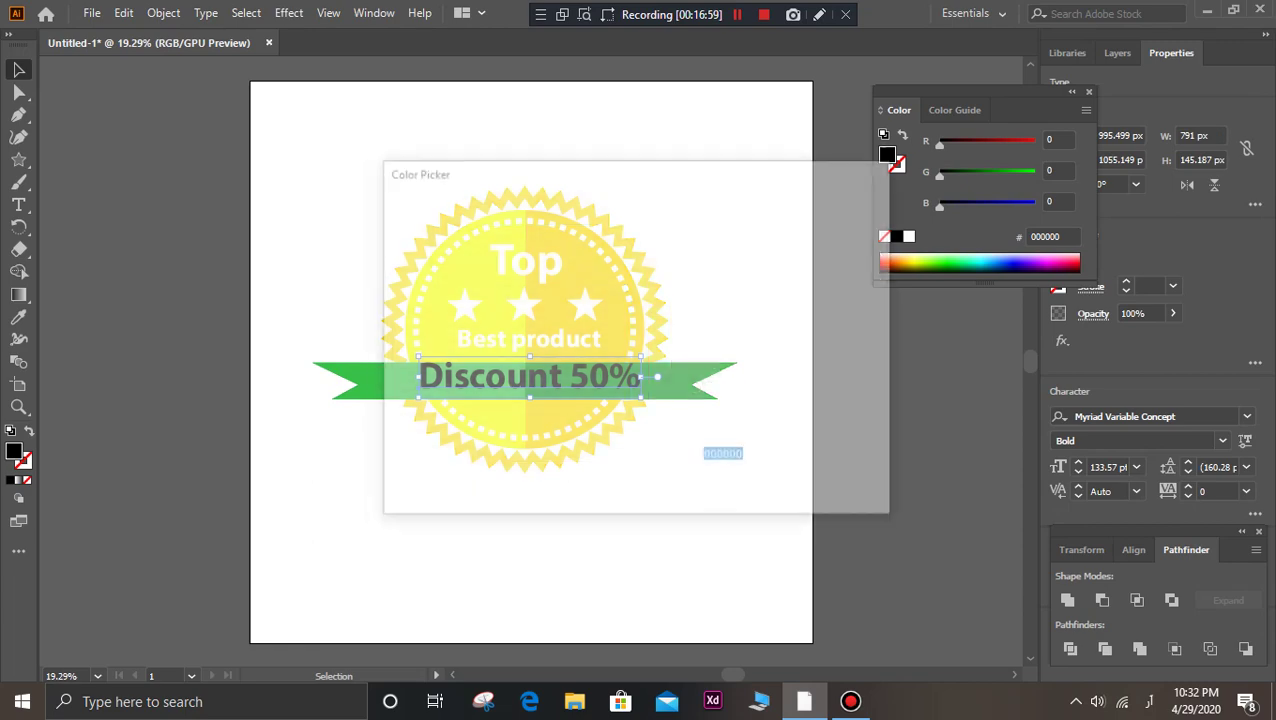
# - Colour the ribbon text white (FFFFFF) and nudge it slightly down on the ribbon
pyautogui.write('FFFFFF')
pyautogui.press('Return')
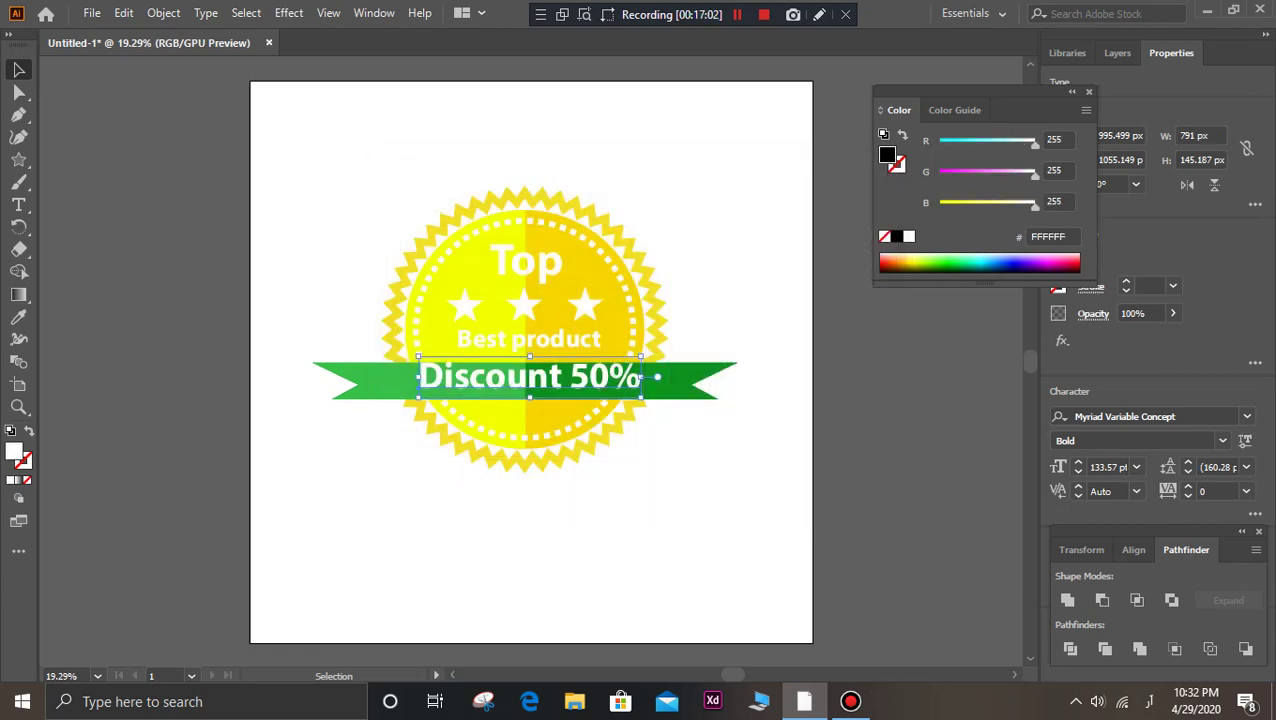
pyautogui.hotkey('ctrl', 'shift', 'a')
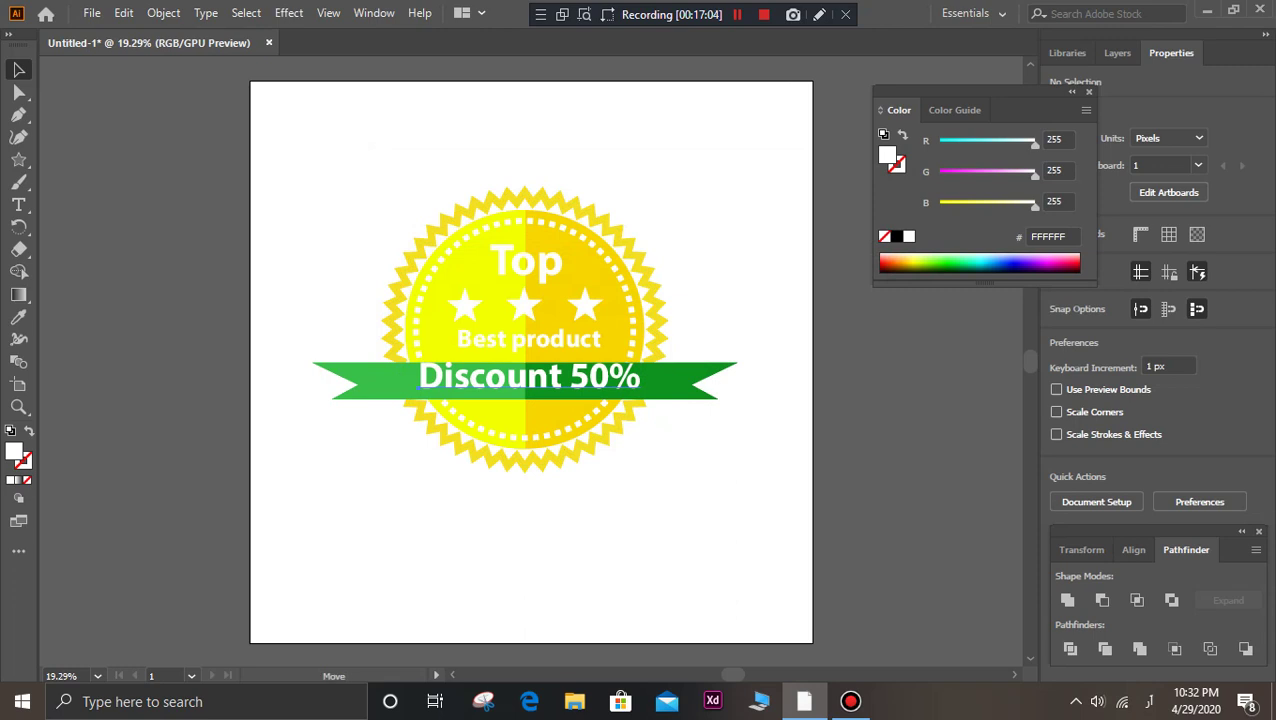
pyautogui.moveTo(417, 387); pyautogui.dragTo(417, 391)
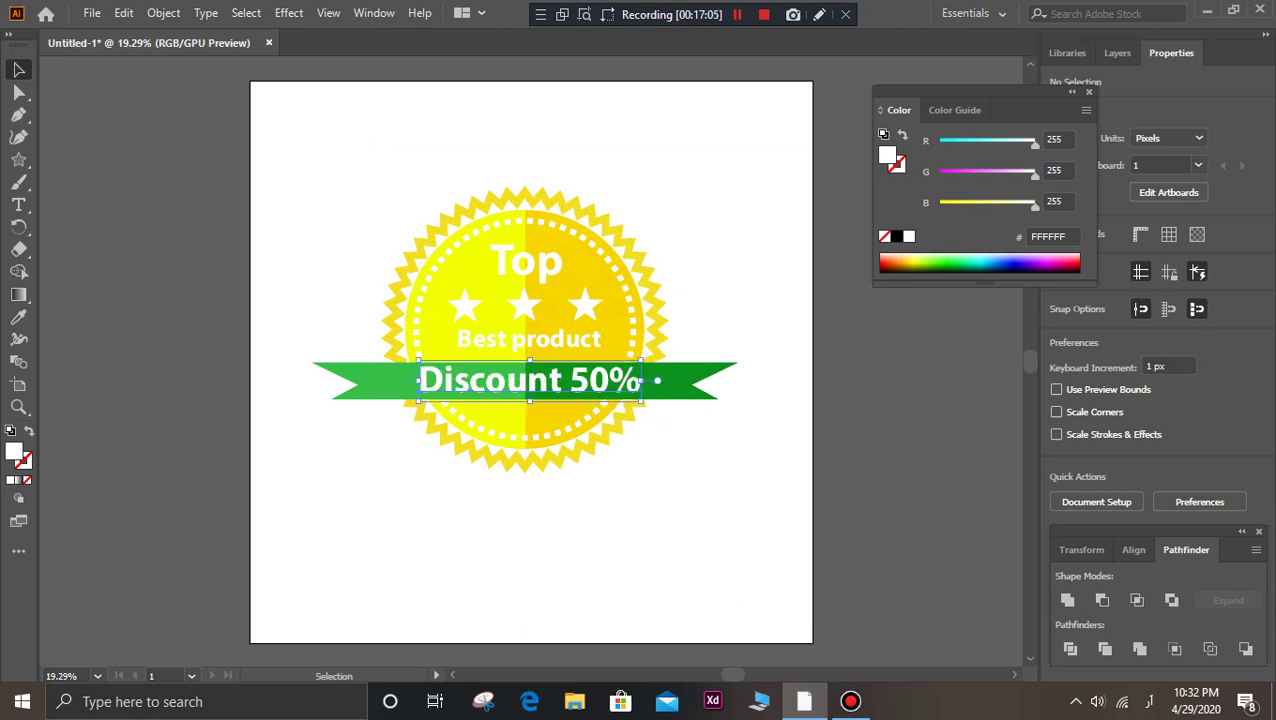
pyautogui.hotkey('ctrl', 'shift', 'a')
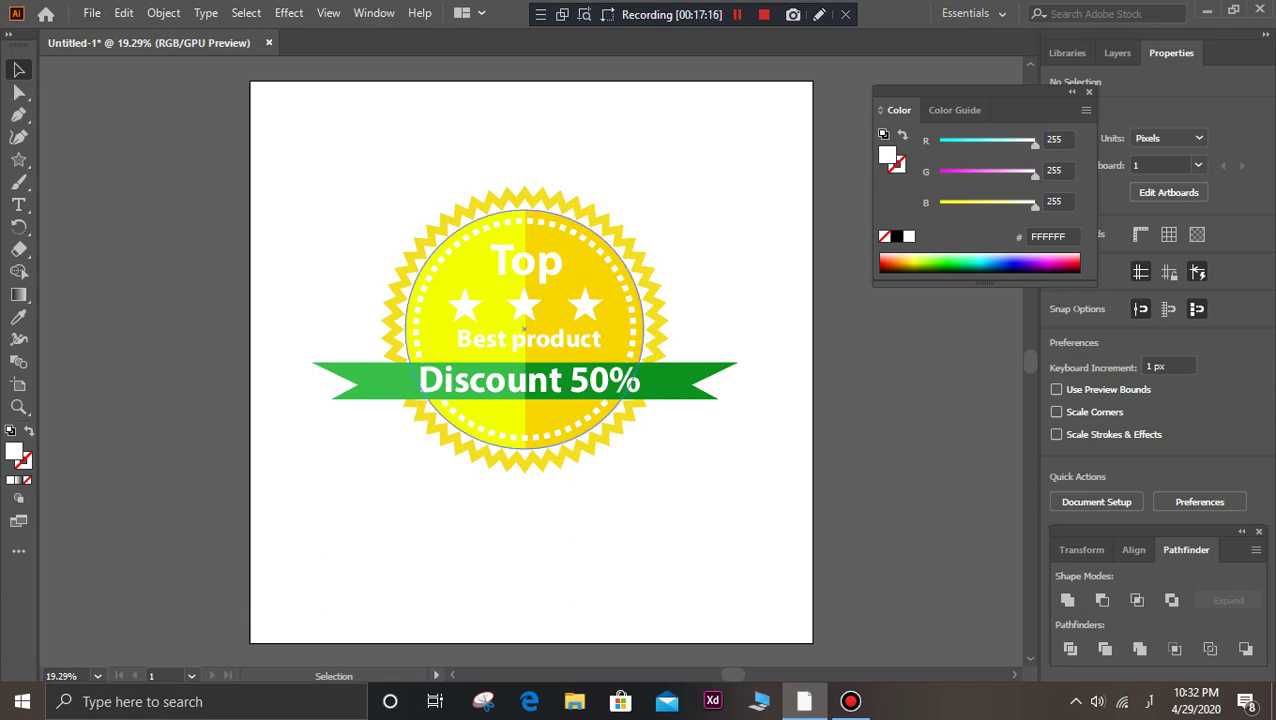
# - Apply Round Corners to the starburst outline, then shrink the wavy outline slightly
pyautogui.click(528, 190)
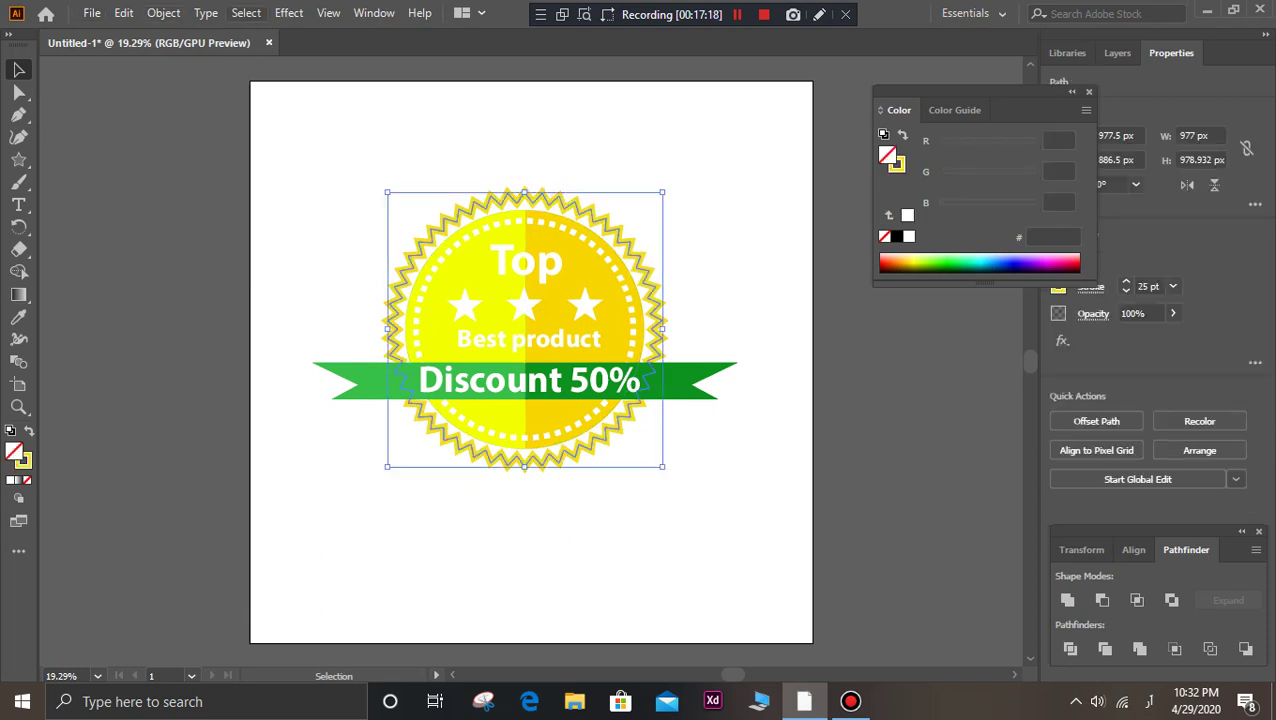
pyautogui.click(288, 13)
pyautogui.moveTo(313, 225)
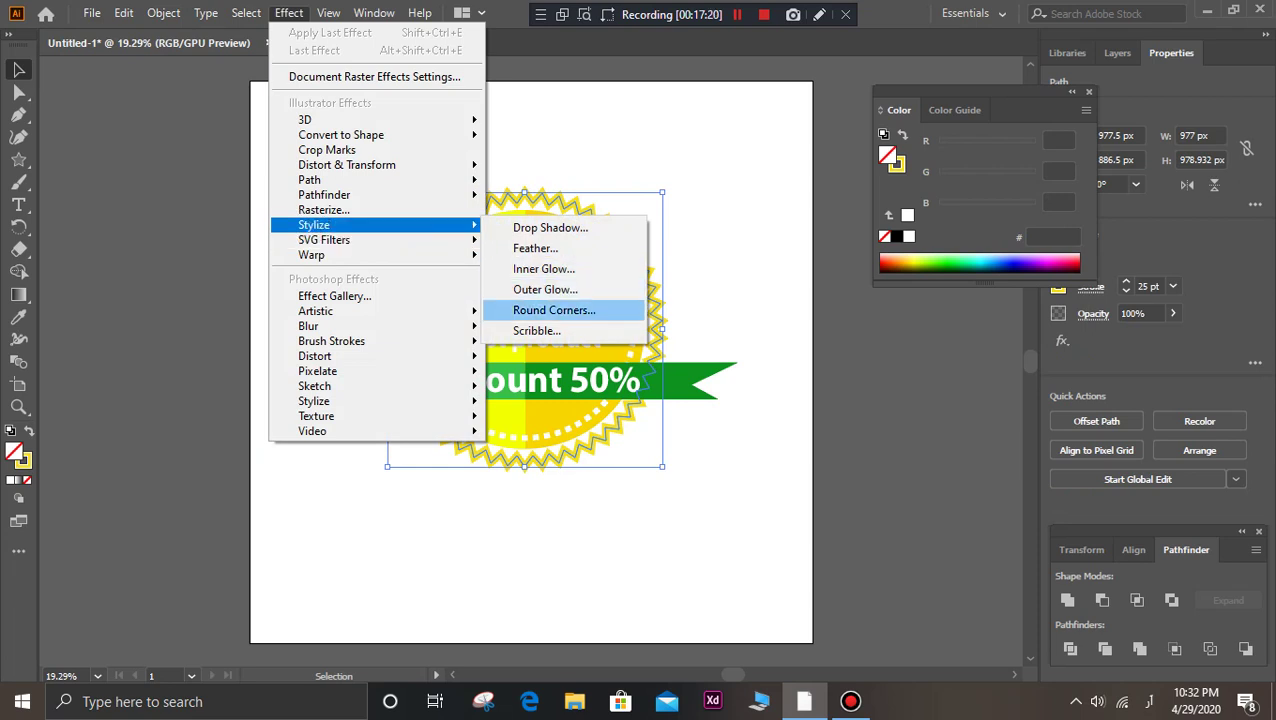
pyautogui.click(554, 310)
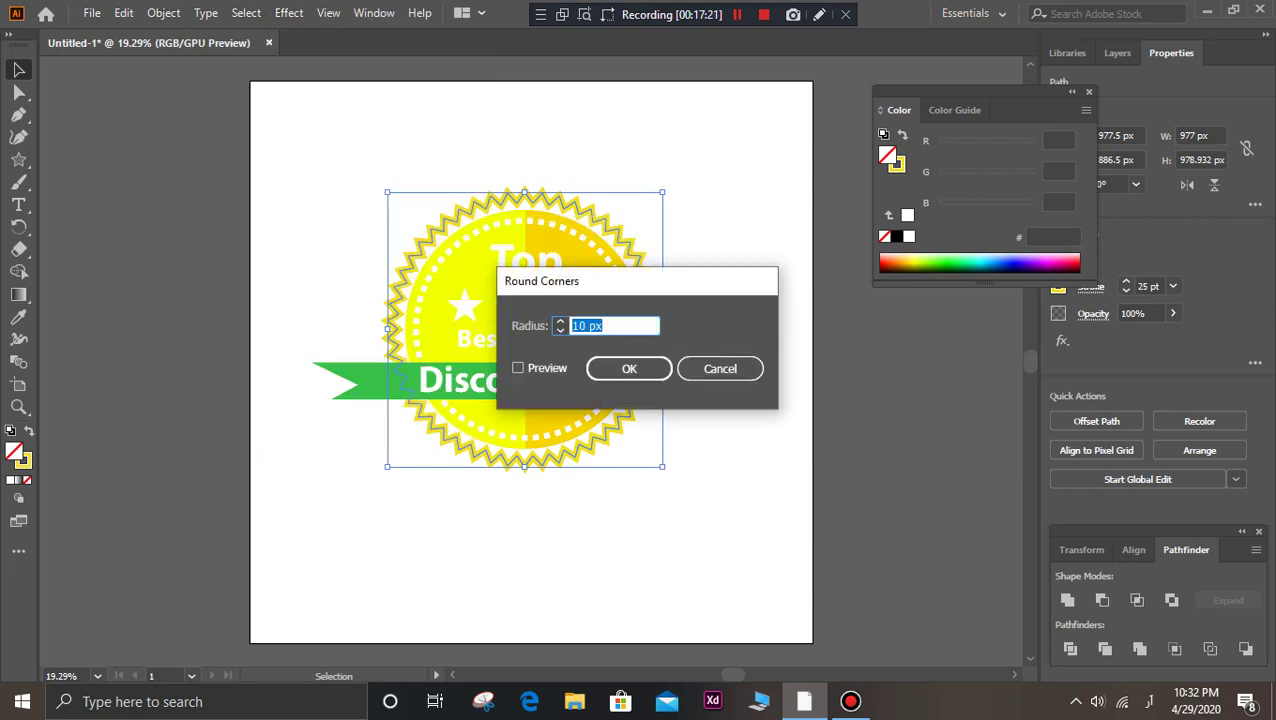
pyautogui.press('Left')
pyautogui.press('Return')
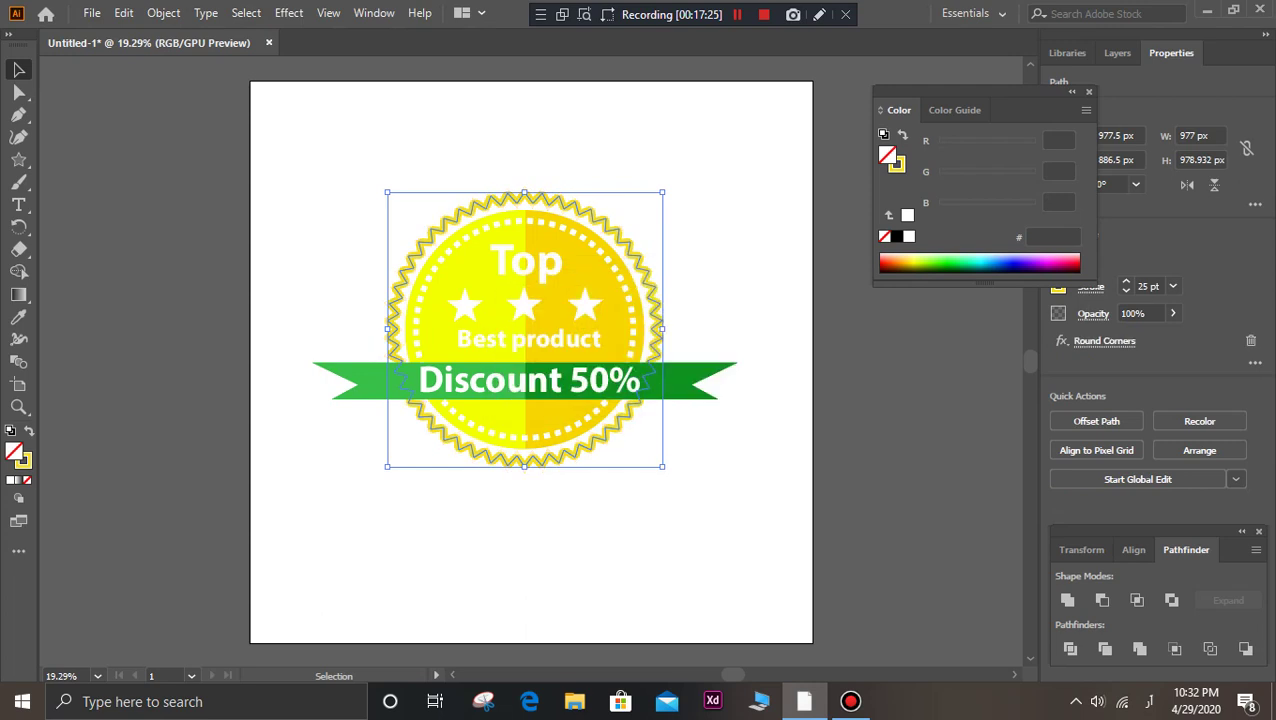
pyautogui.hotkey('ctrl', 'shift', 'a')
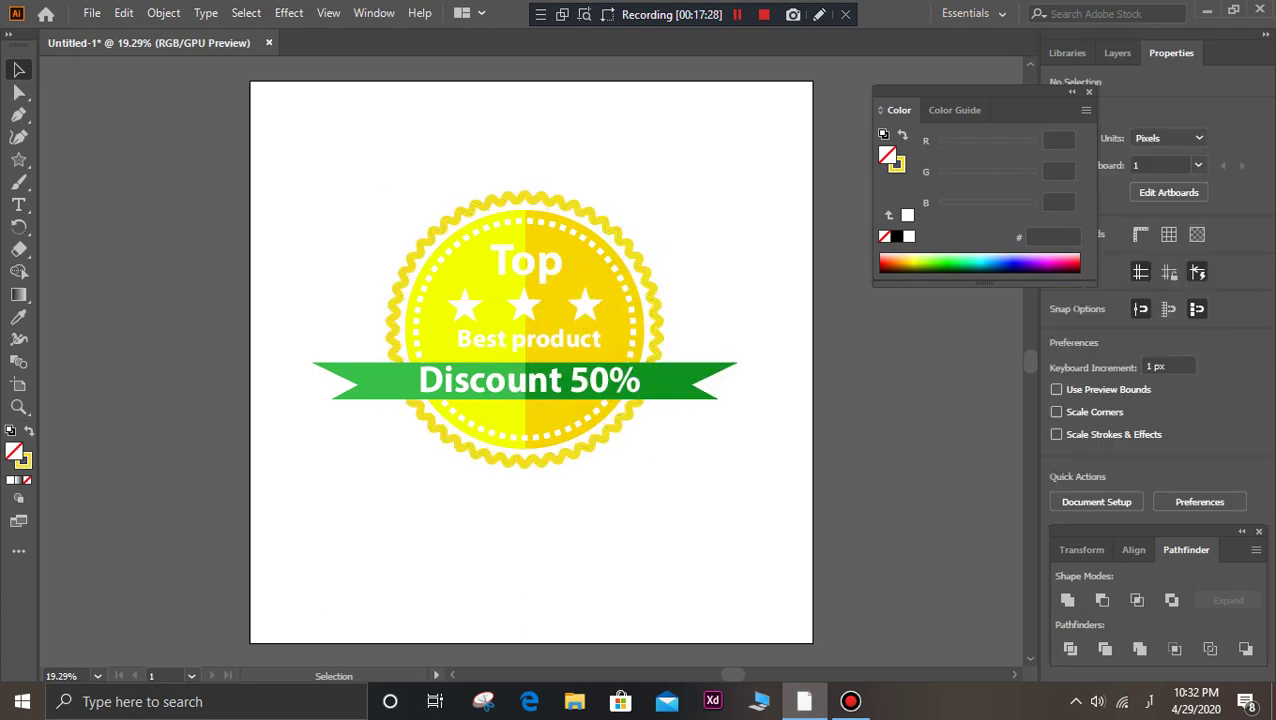
pyautogui.click(637, 255)
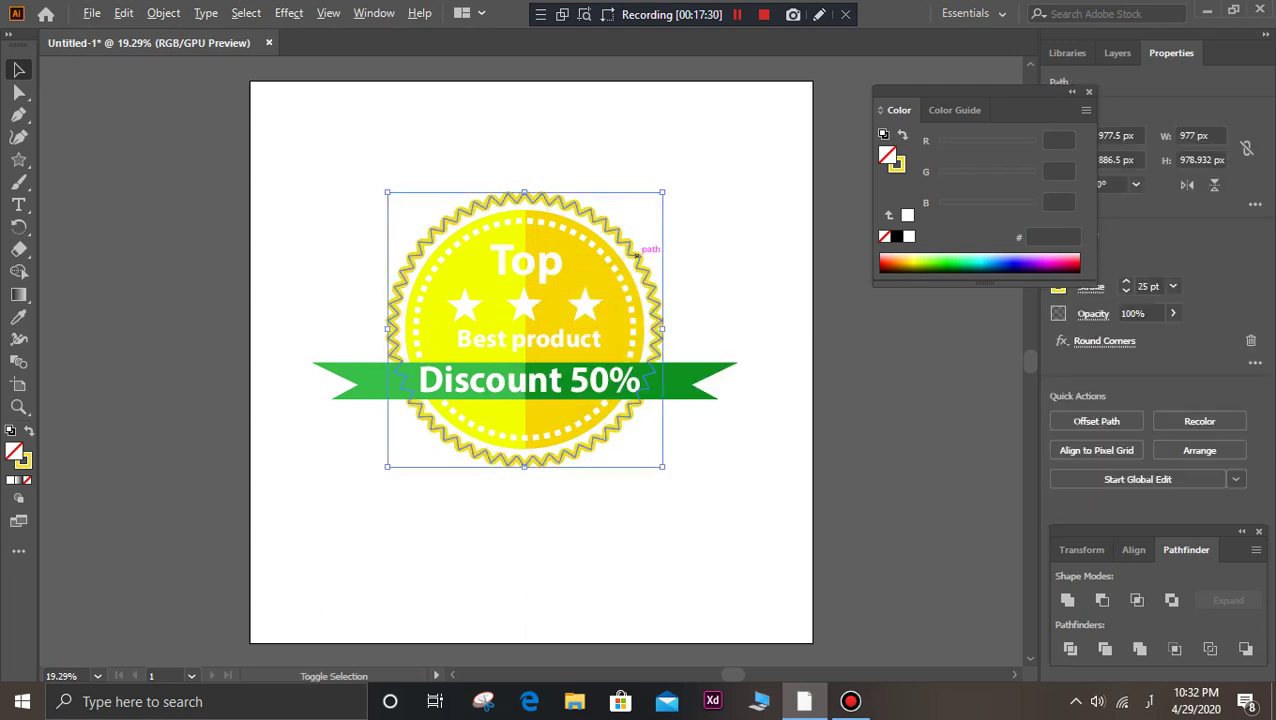
pyautogui.moveTo(662, 191); pyautogui.dragTo(657, 191)
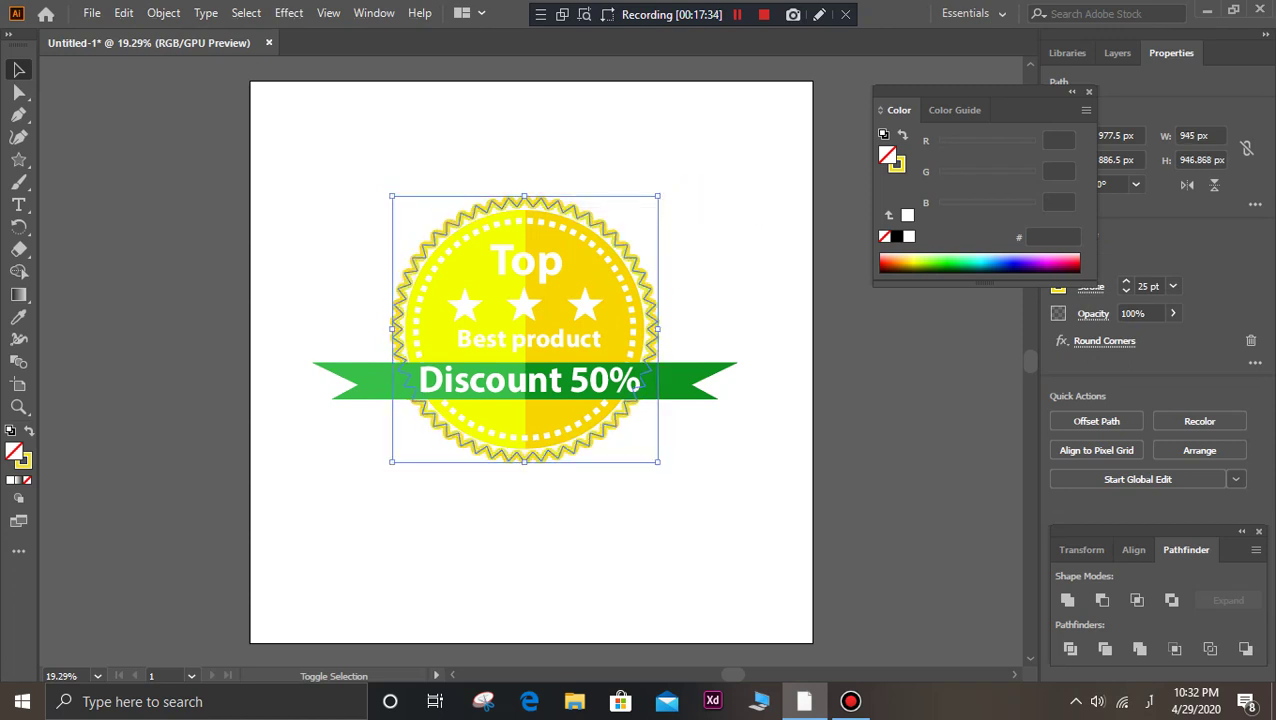
pyautogui.hotkey('ctrl', 'shift', 'a')
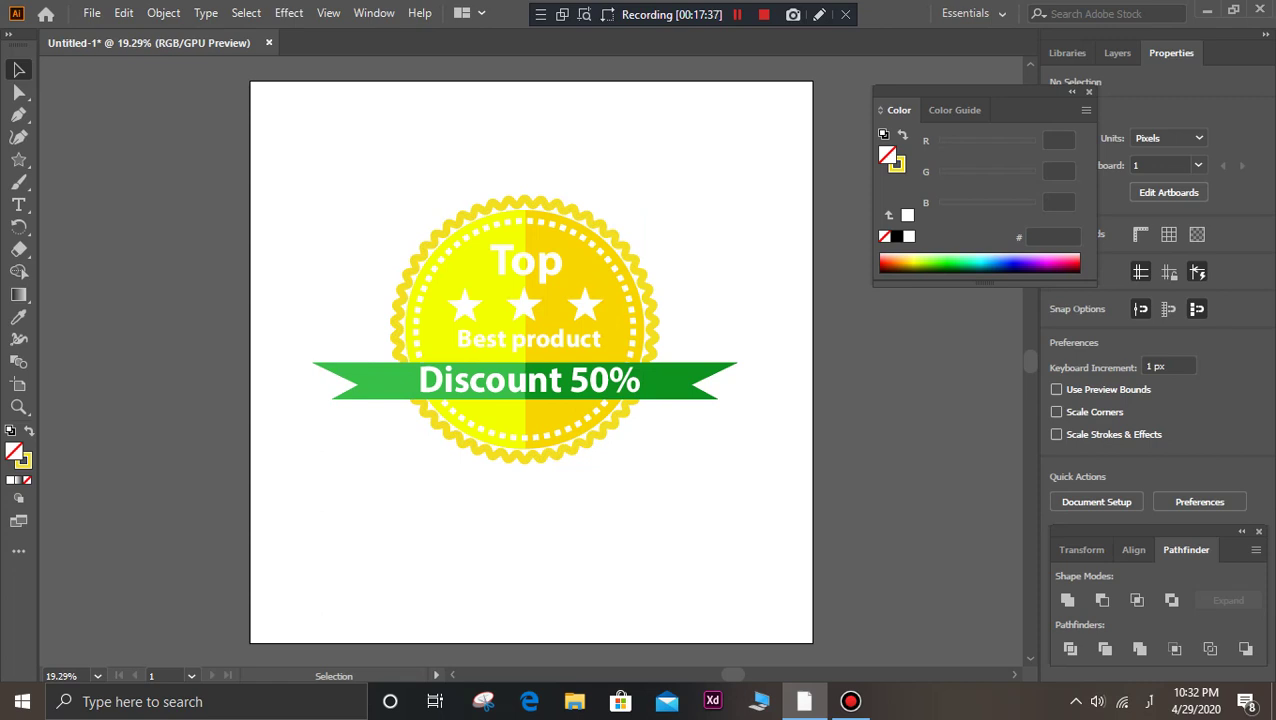
# - Start a second Round Corners effect on the outer border, then cancel it
pyautogui.click(641, 275)
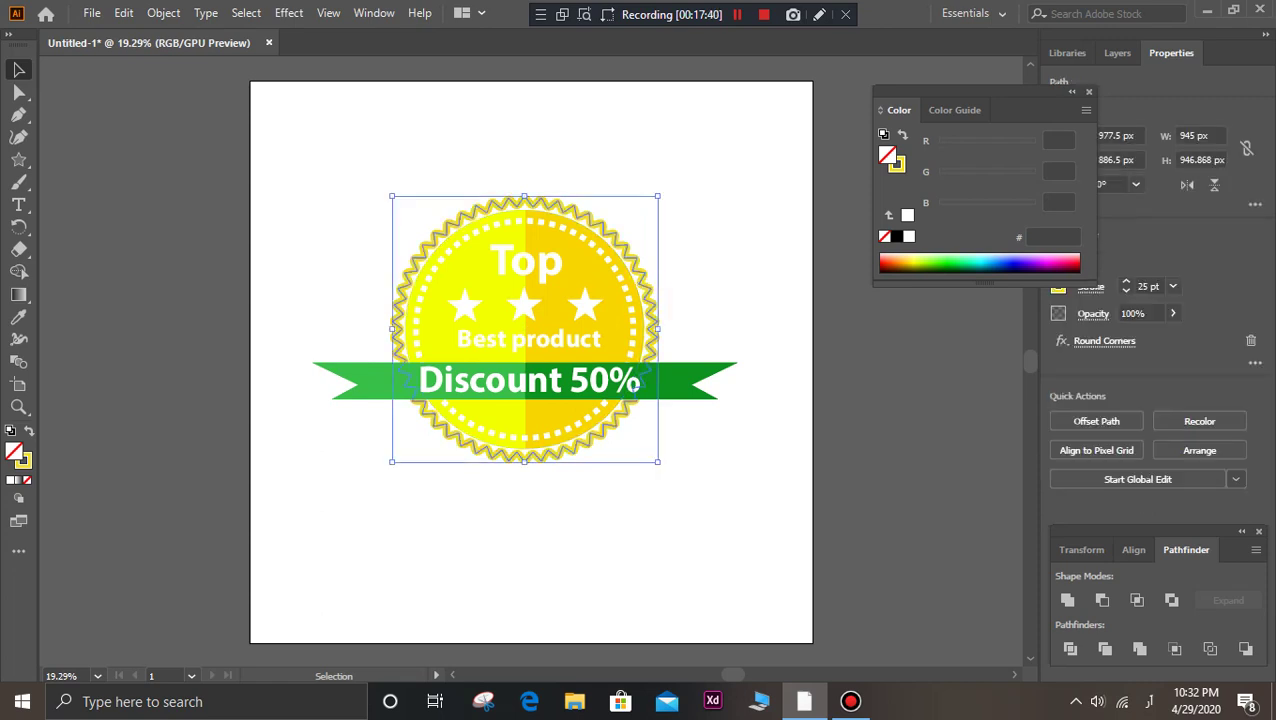
pyautogui.click(288, 13)
pyautogui.moveTo(314, 225)
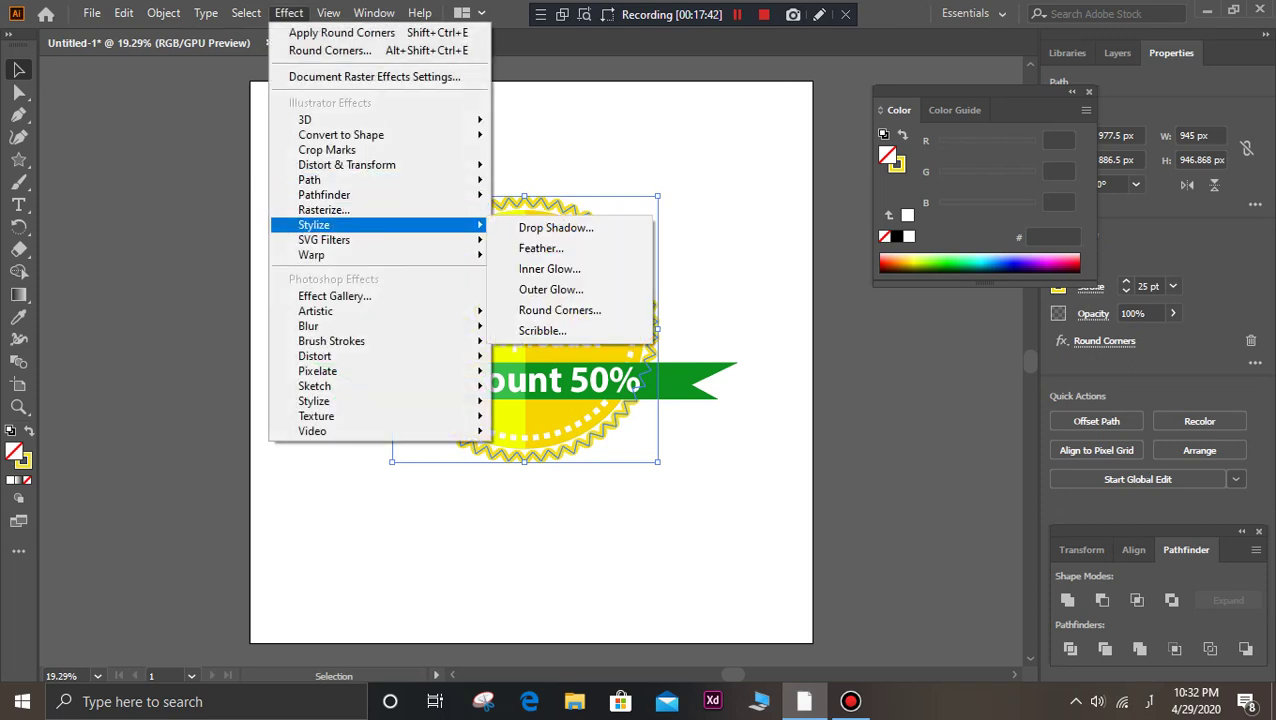
pyautogui.click(630, 308)
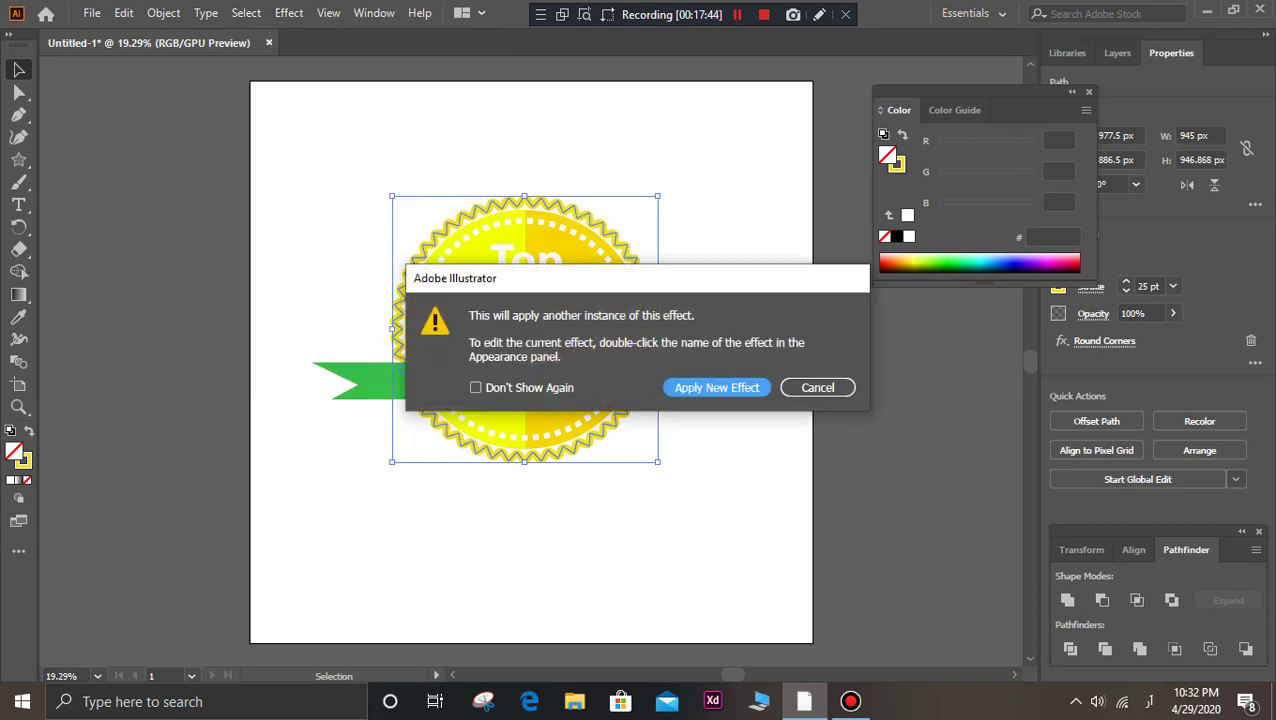
pyautogui.click(817, 387)
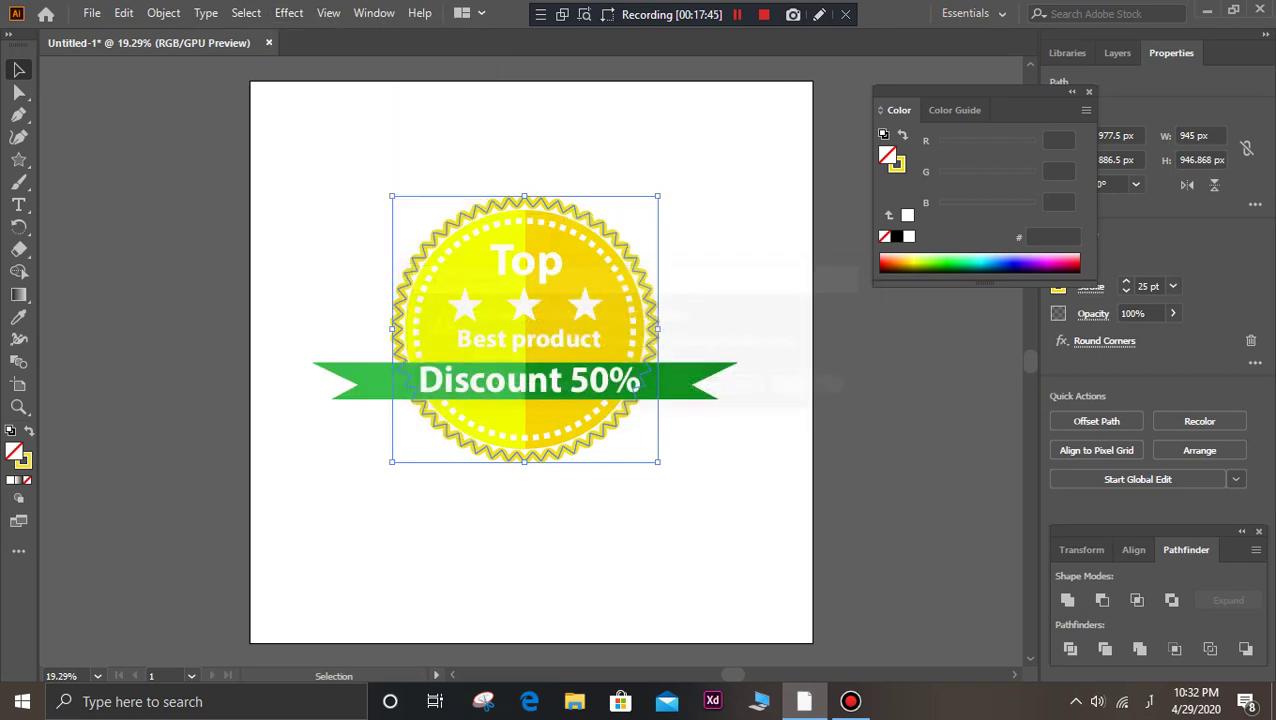
# - Locate the zigzag border path in Layer 1 and restore its zigzag edge with undo/redo
pyautogui.click(1117, 52)
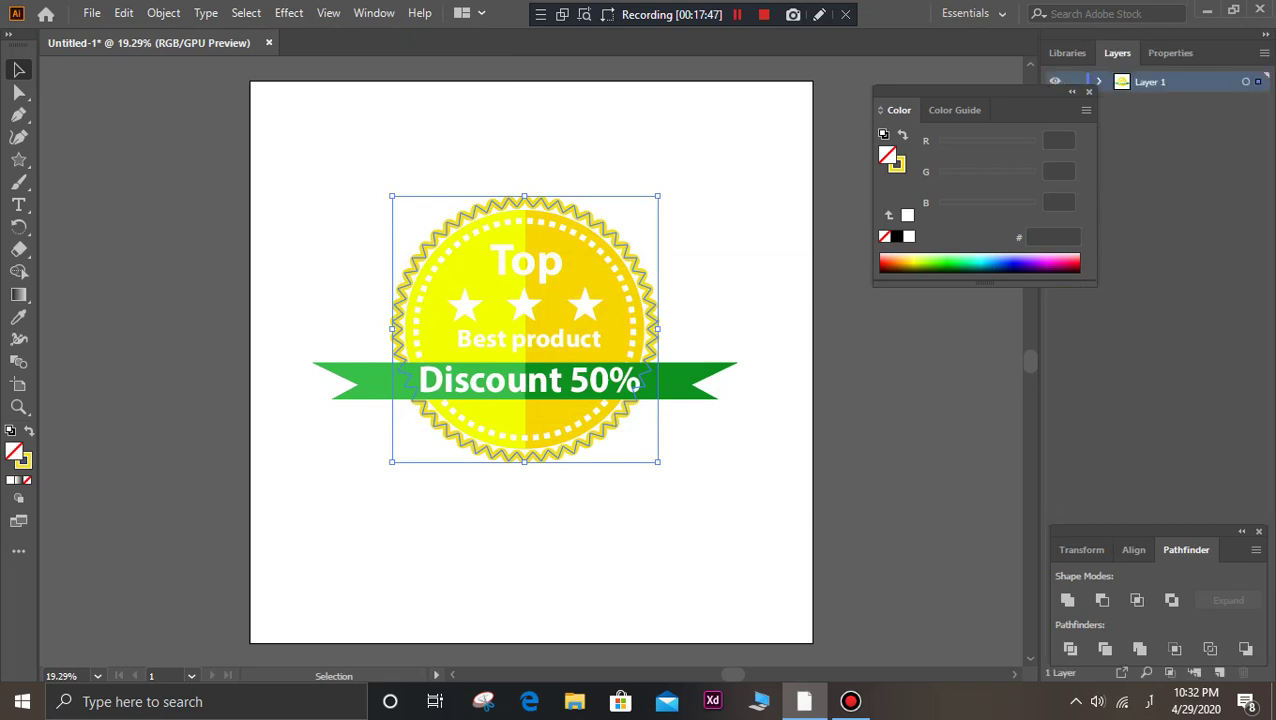
pyautogui.click(1099, 81)
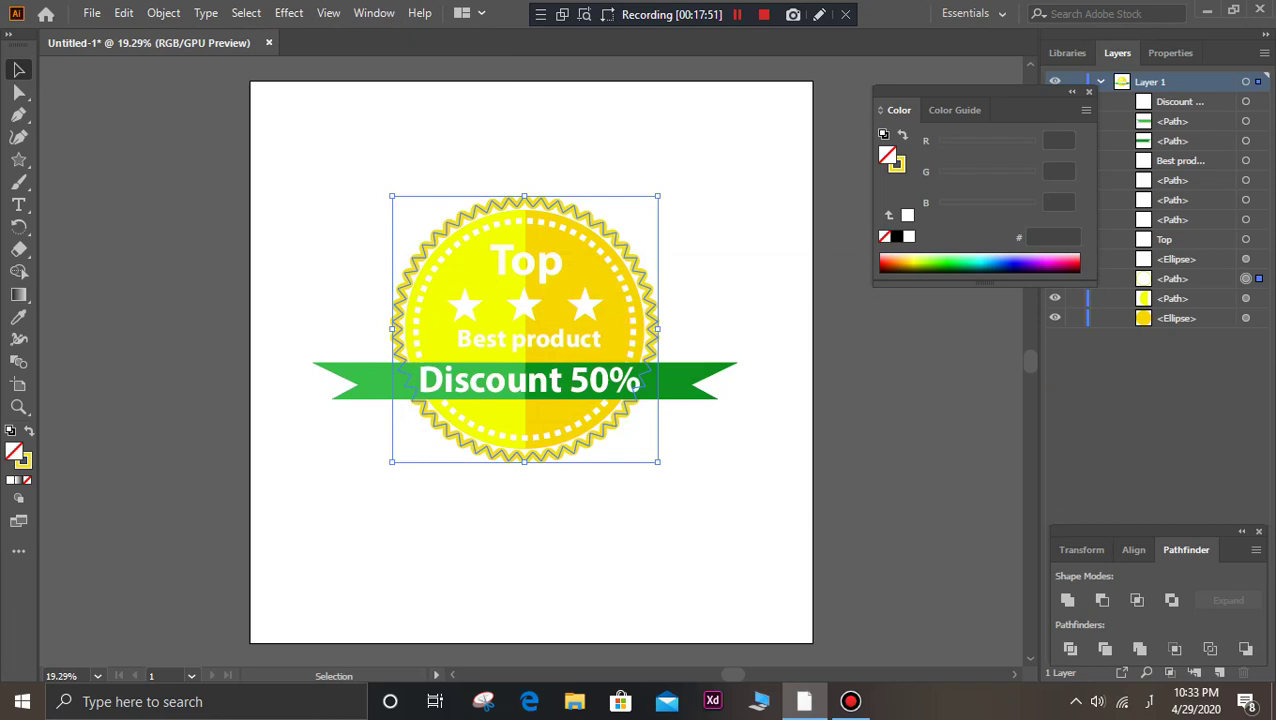
pyautogui.click(633, 383)
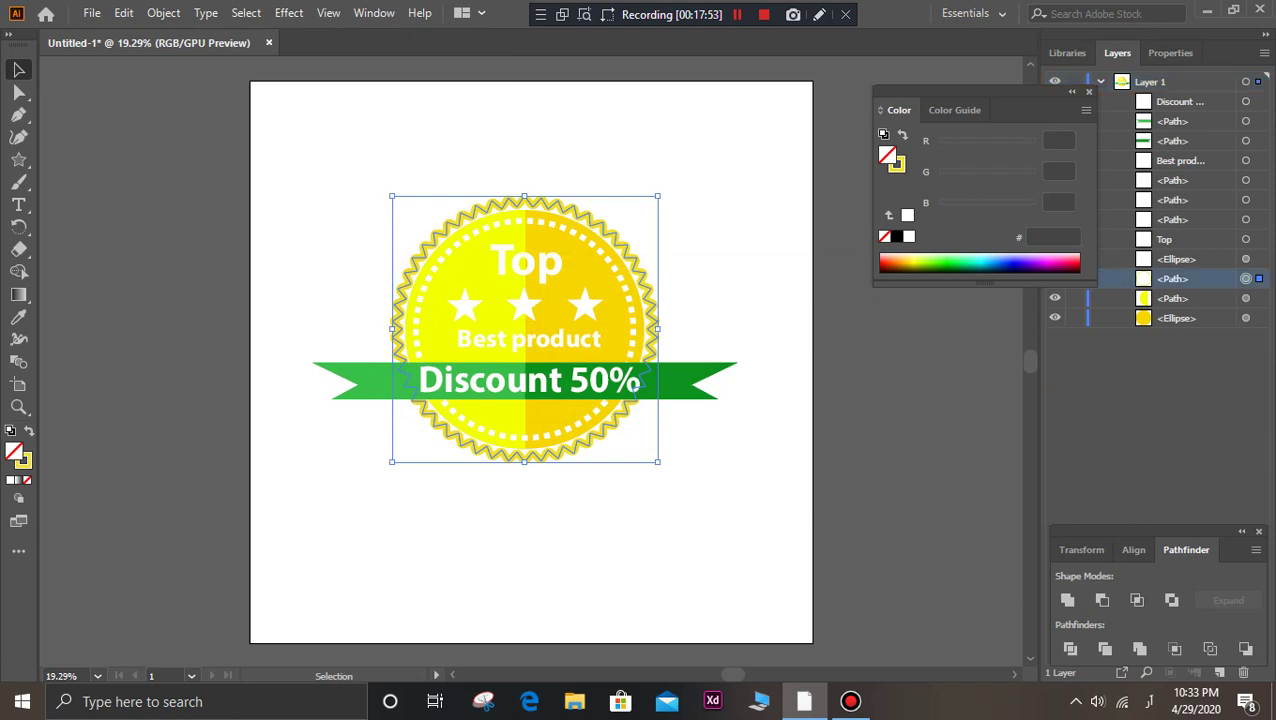
pyautogui.hotkey('ctrl', 'z')
pyautogui.hotkey('ctrl', 'shift', 'a')
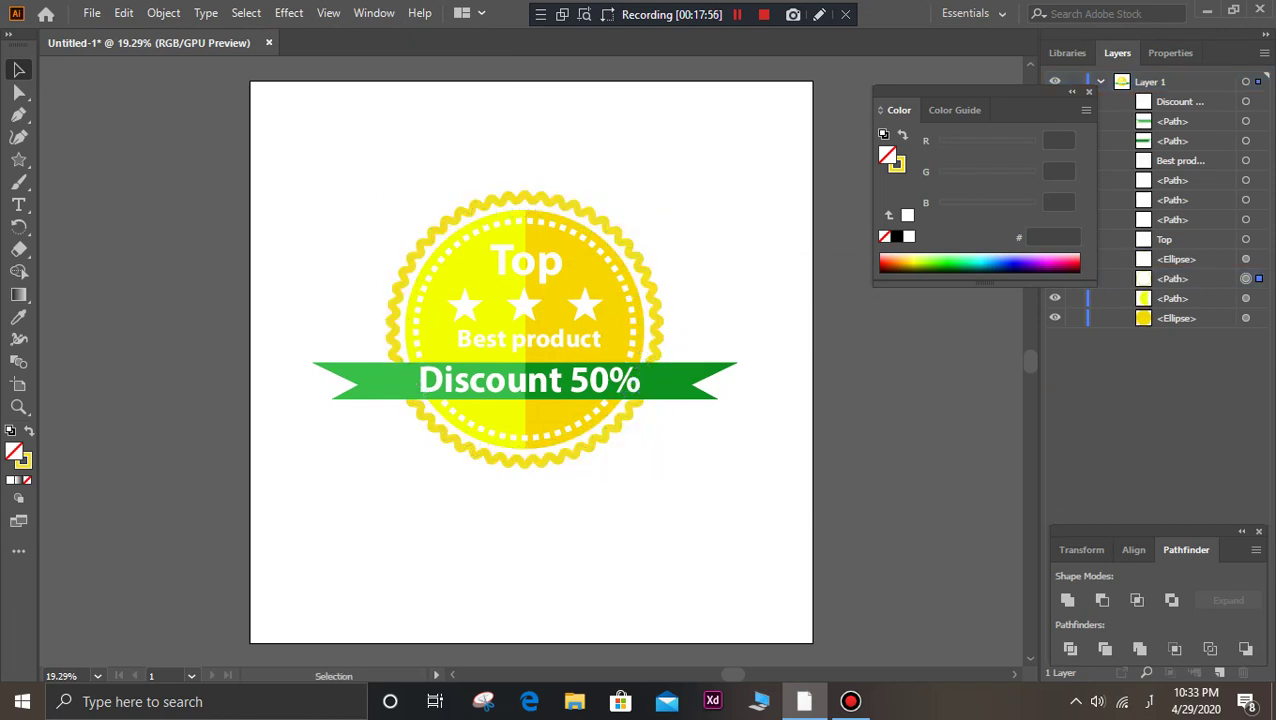
pyautogui.hotkey('ctrl', 'shift', 'z')
pyautogui.hotkey('ctrl', 'shift', 'a')
# - Round the zigzag border path's corners with a 10 px radius
pyautogui.click(592, 205)
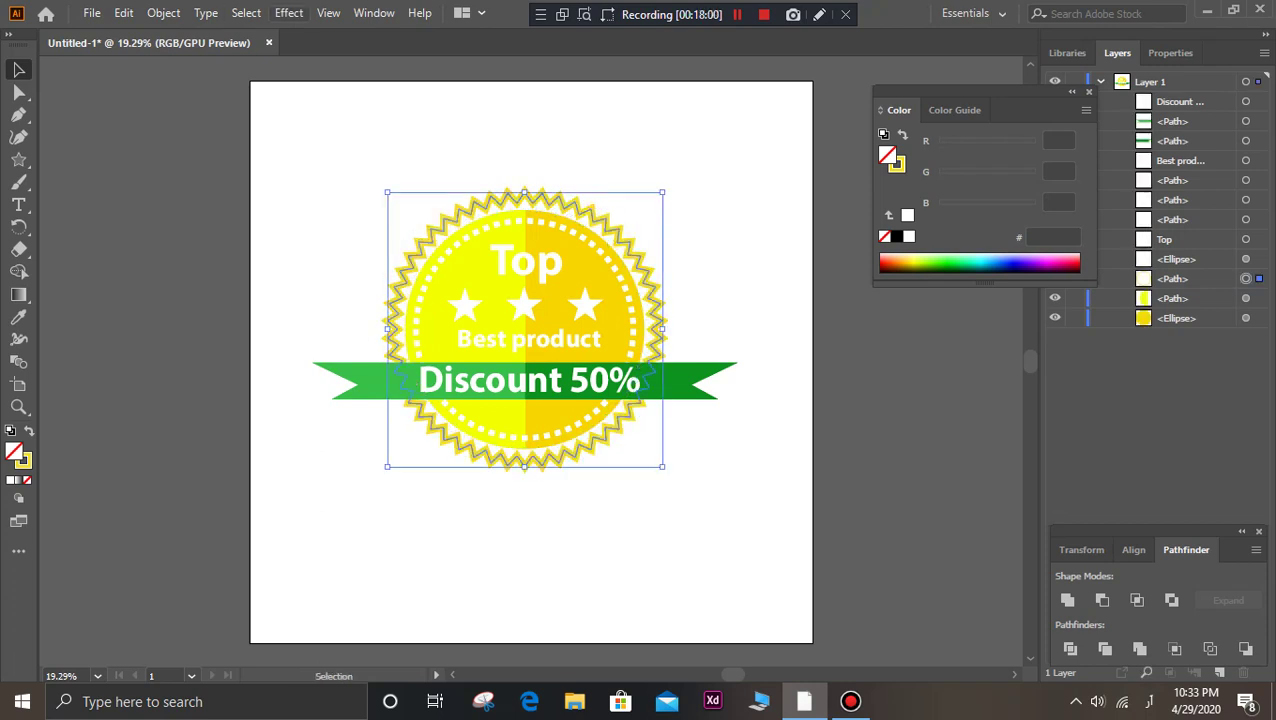
pyautogui.click(288, 12)
pyautogui.moveTo(314, 224)
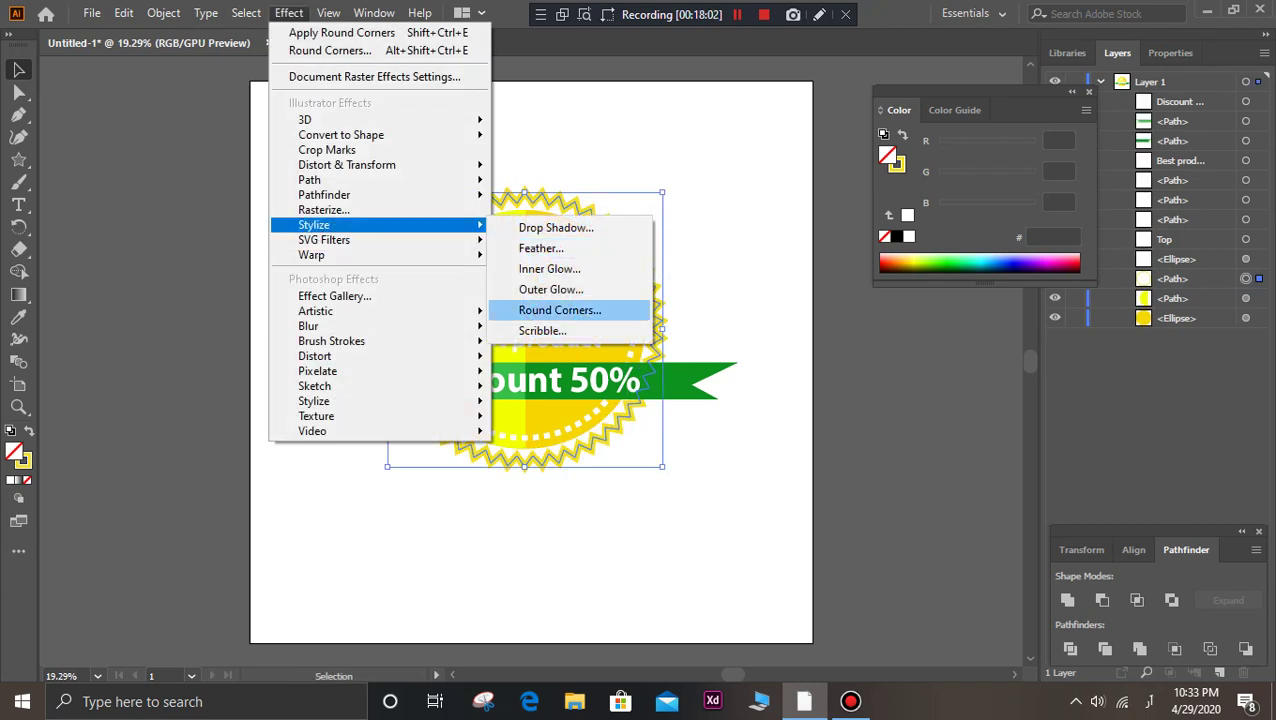
pyautogui.click(560, 310)
pyautogui.click(587, 325)
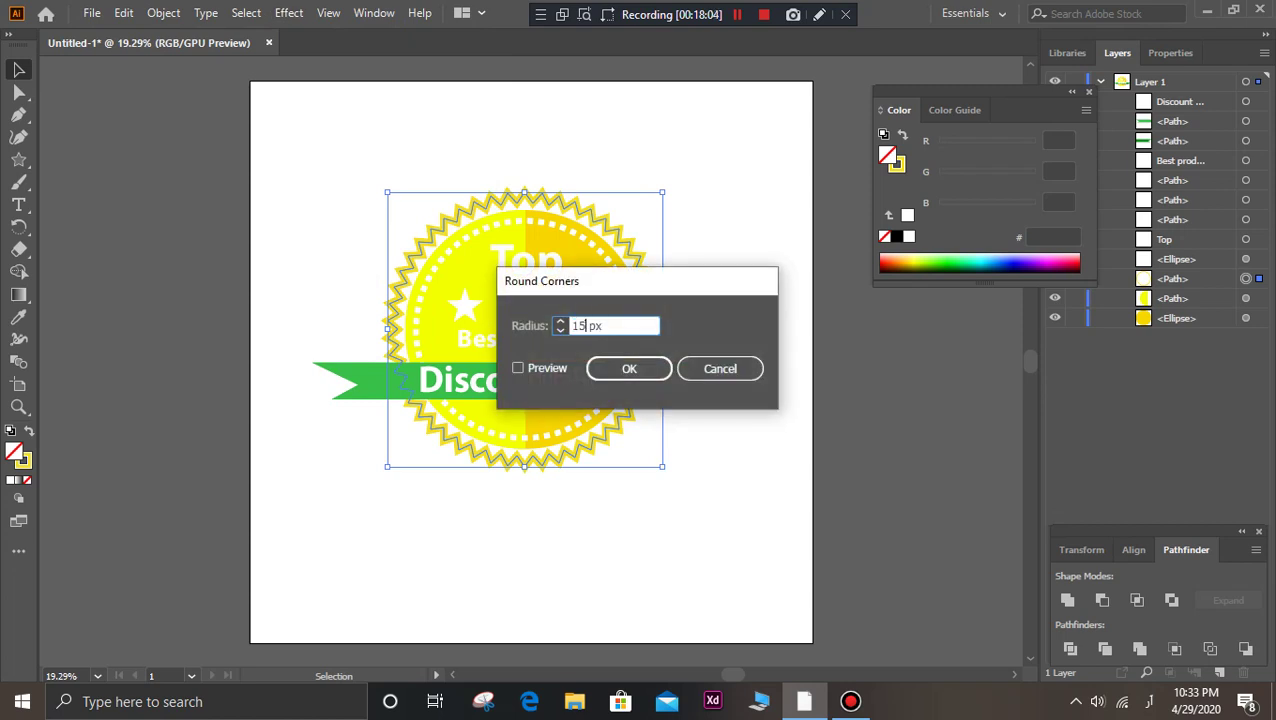
pyautogui.press('BackSpace')
pyautogui.write('0')
pyautogui.press('Return')
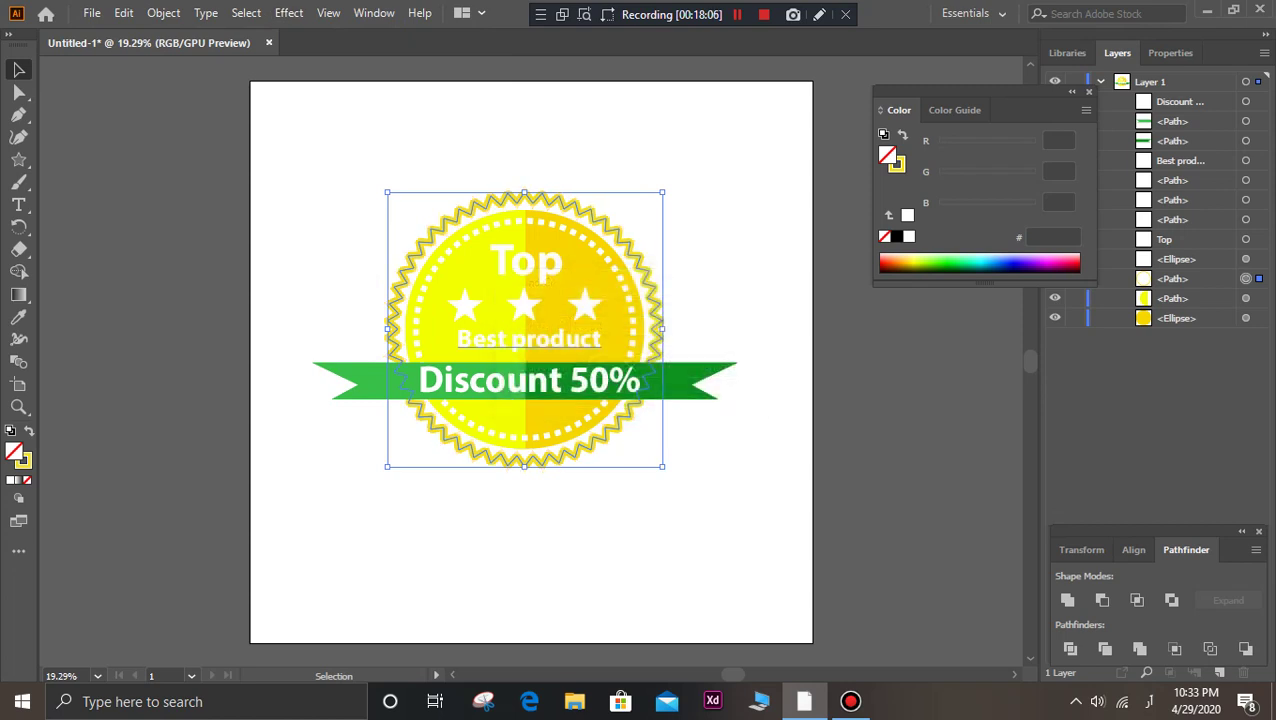
pyautogui.hotkey('ctrl', 'shift', 'a')
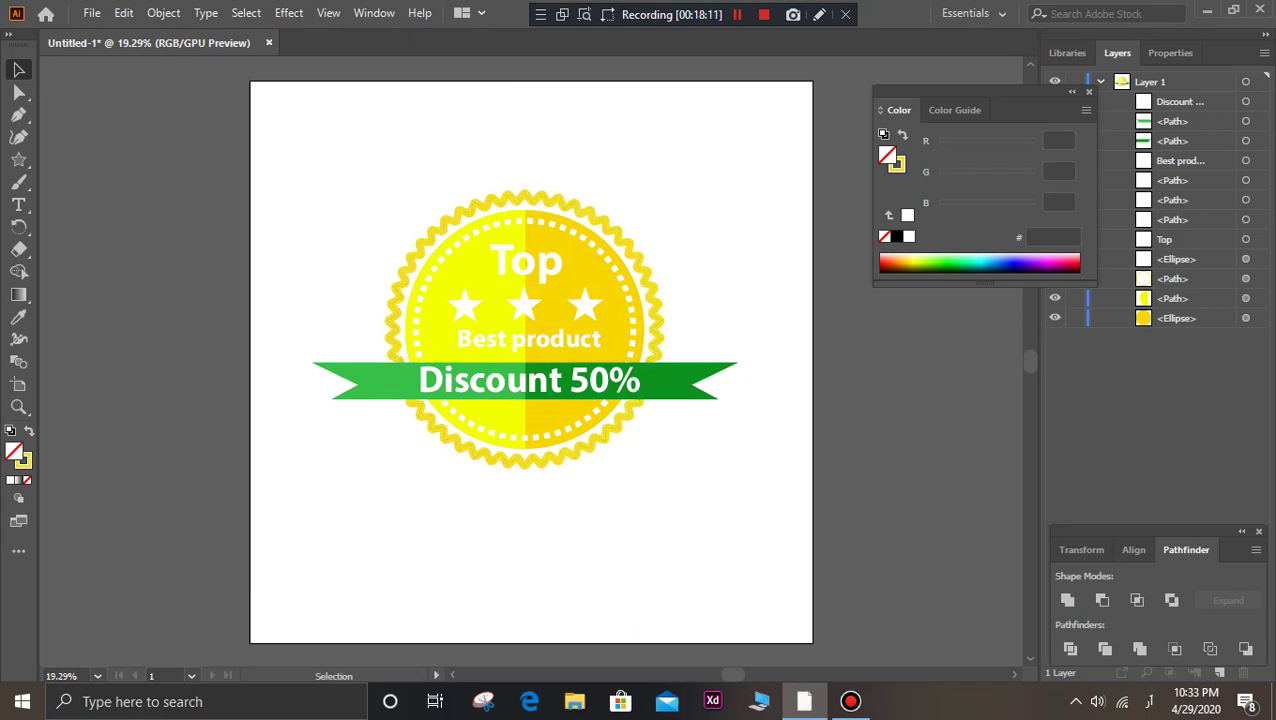
pyautogui.hotkey('alt', 'f')
# - Start Save As and choose This PC > Disk Drive (E:) as the location
pyautogui.press('Down')
pyautogui.press('Down')
pyautogui.press('Down')
pyautogui.press('Return')
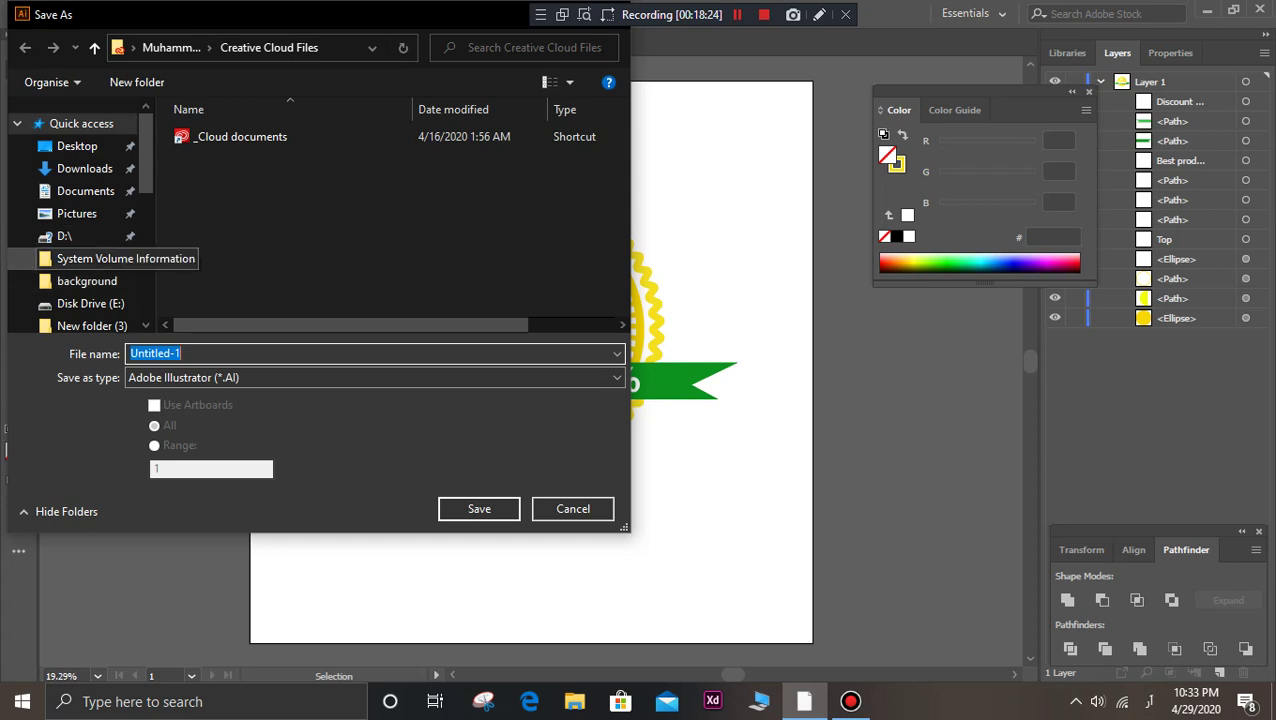
pyautogui.scroll(-2, 70, 262)
pyautogui.scroll(-2, 70, 262)
pyautogui.click(68, 311)
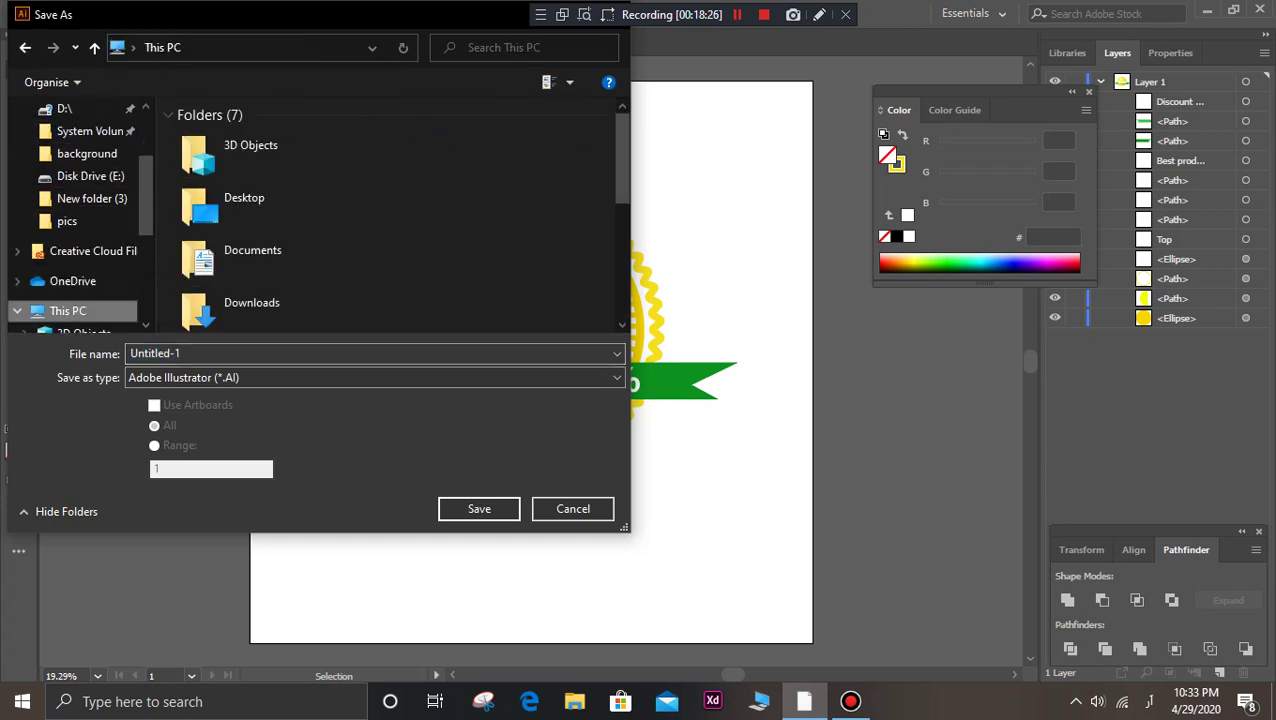
pyautogui.scroll(-3, 240, 280)
pyautogui.doubleClick(240, 306)
pyautogui.scroll(-3, 428, 292)
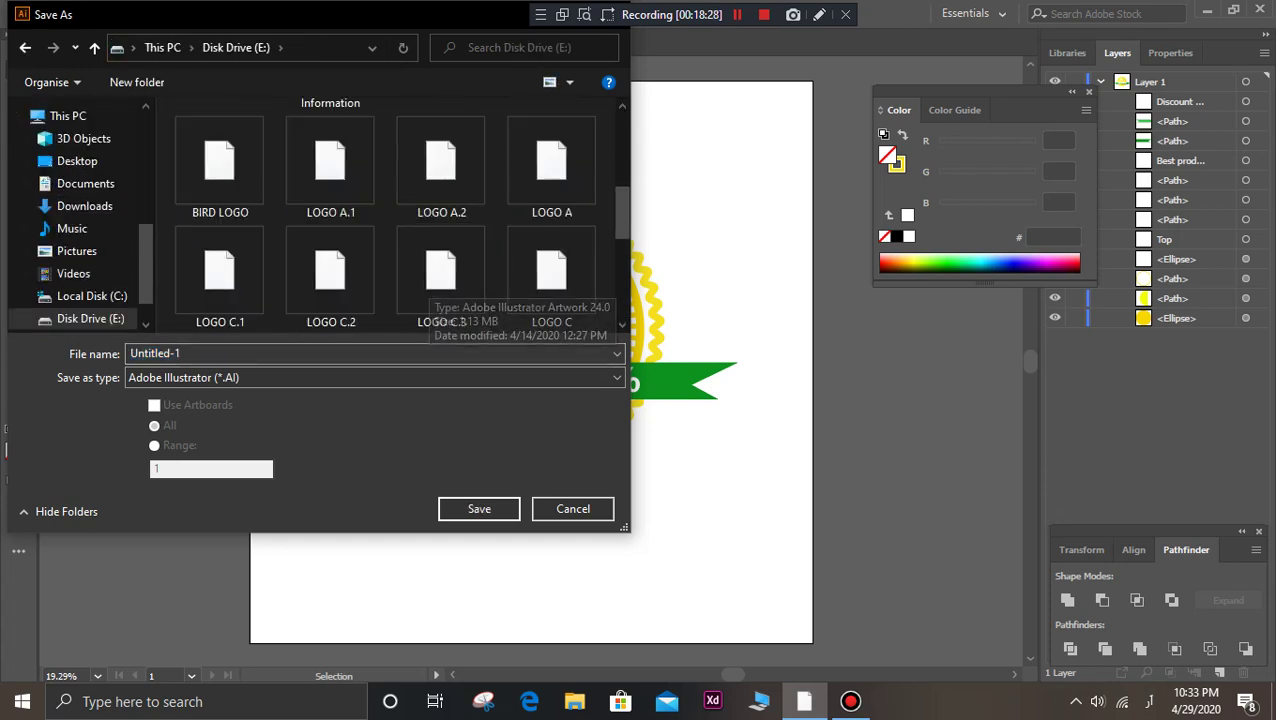
# - Name the file 'Discount LOGO', switching the keyboard to English, and save it
pyautogui.click(370, 353)
pyautogui.press('BackSpace')
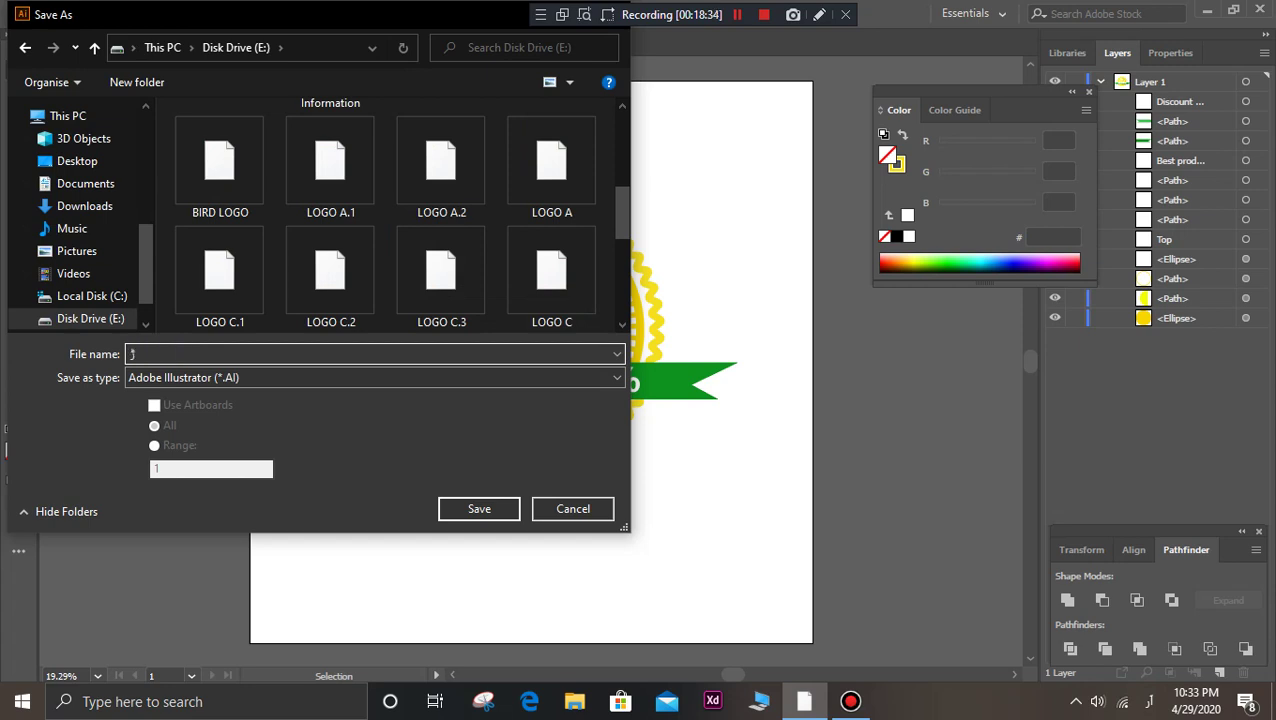
pyautogui.write('بوےجتنٹ')
pyautogui.write(' یجمغ')
pyautogui.press('BackSpace')
pyautogui.press('BackSpace')
pyautogui.press('BackSpace')
pyautogui.press('BackSpace')
pyautogui.press('BackSpace')
pyautogui.press('BackSpace')
pyautogui.press('super+space')
pyautogui.write('D')
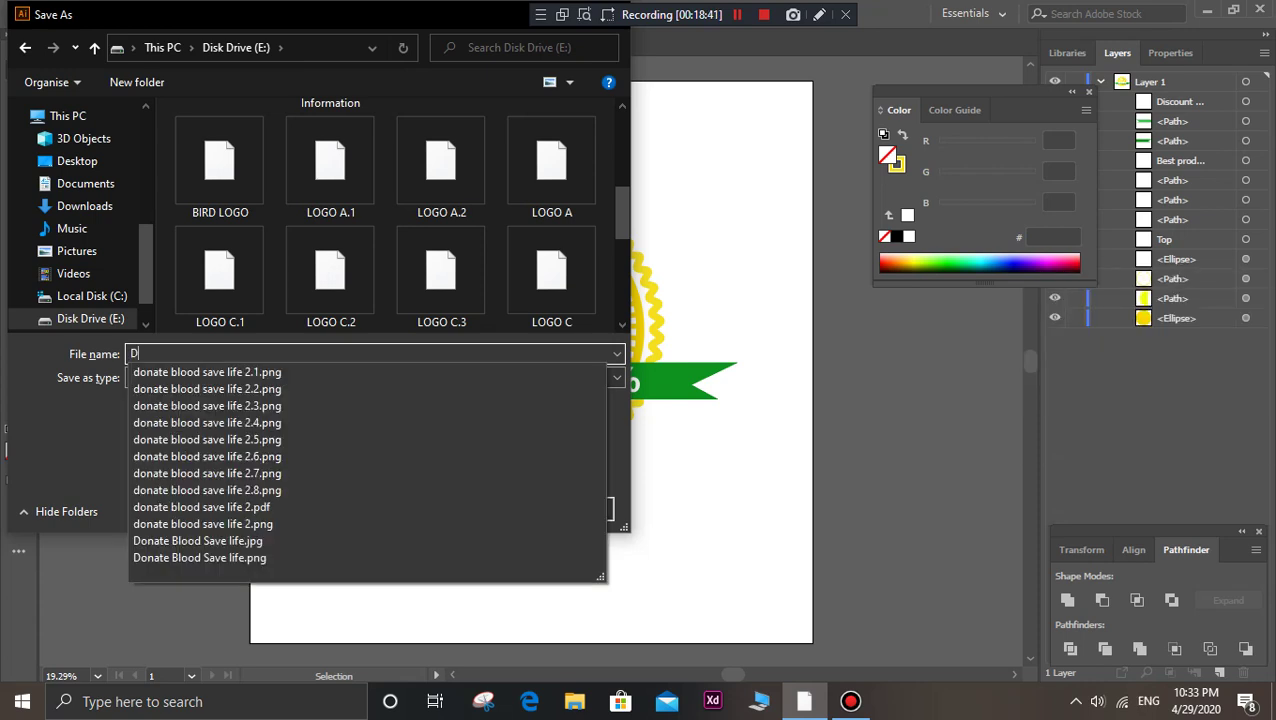
pyautogui.write('iscou')
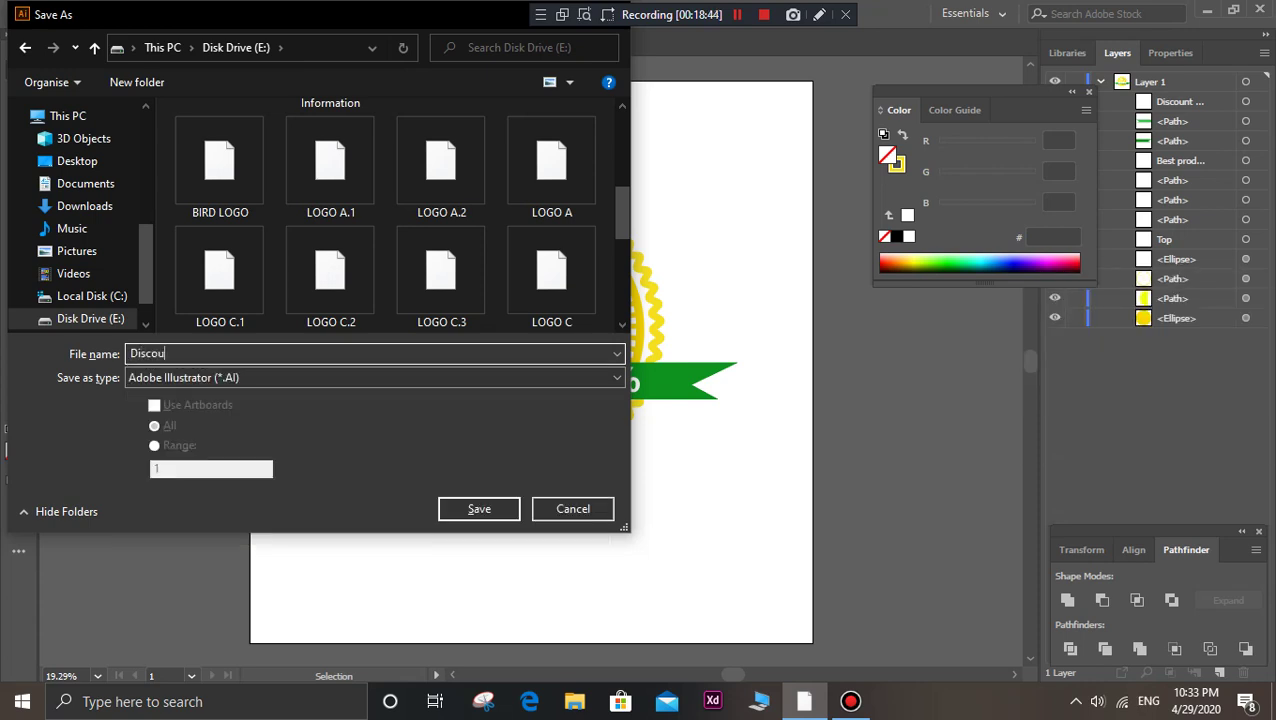
pyautogui.write('nt LOGO')
pyautogui.press('Return')
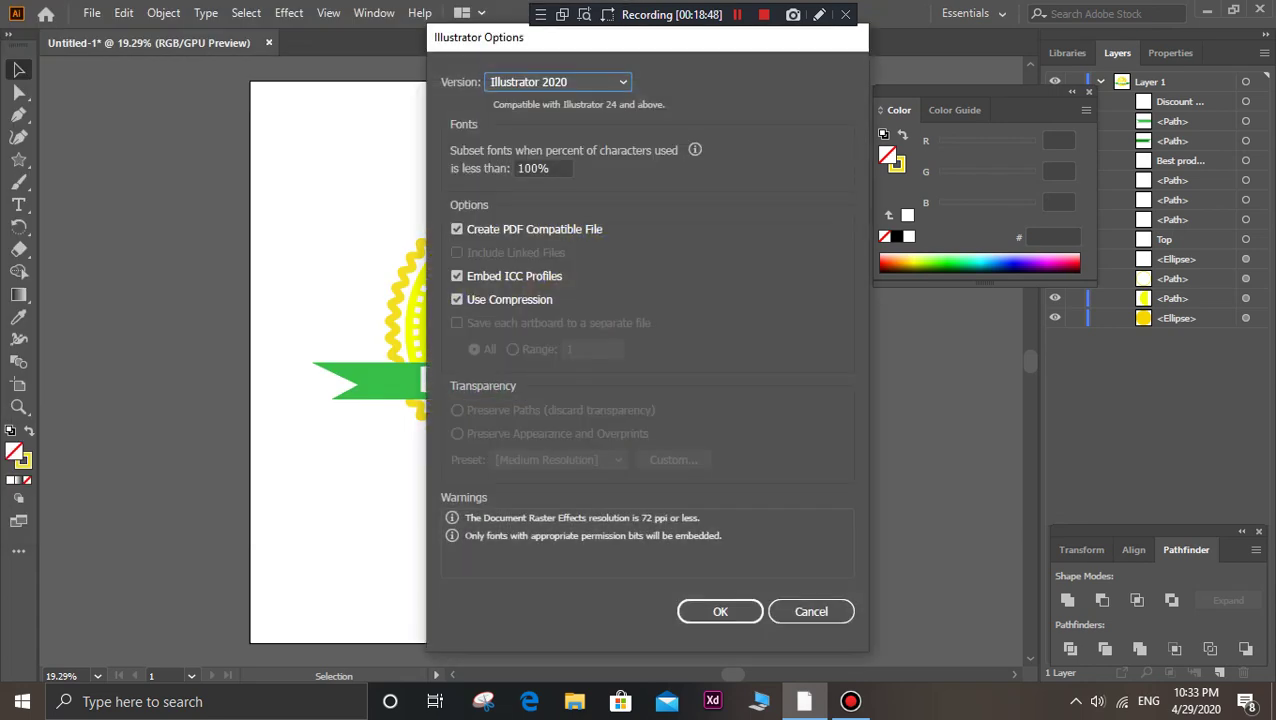